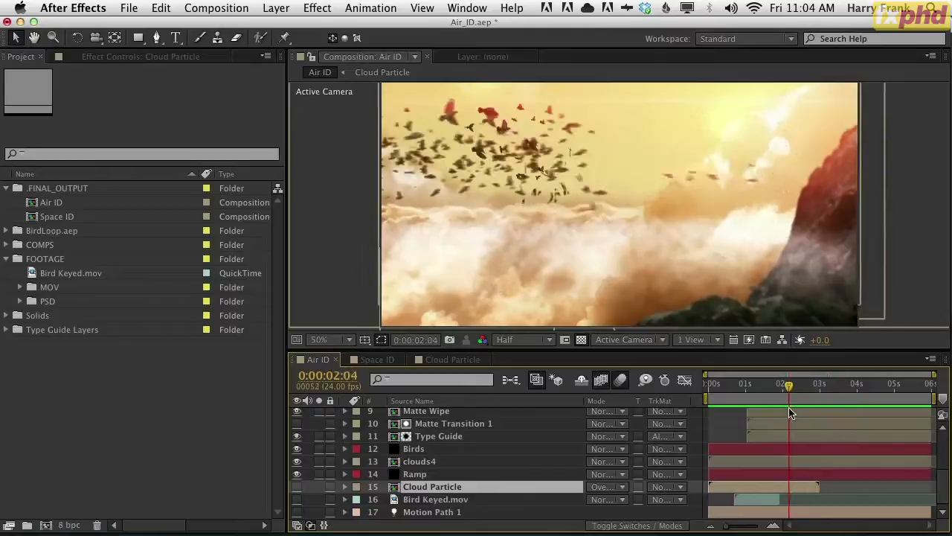
# Step: Preview the bird animation in Air ID, and open the Space ID composition to examine its flares around 0:00:01:10
pyautogui.moveTo(757, 389); pyautogui.dragTo(814, 386)
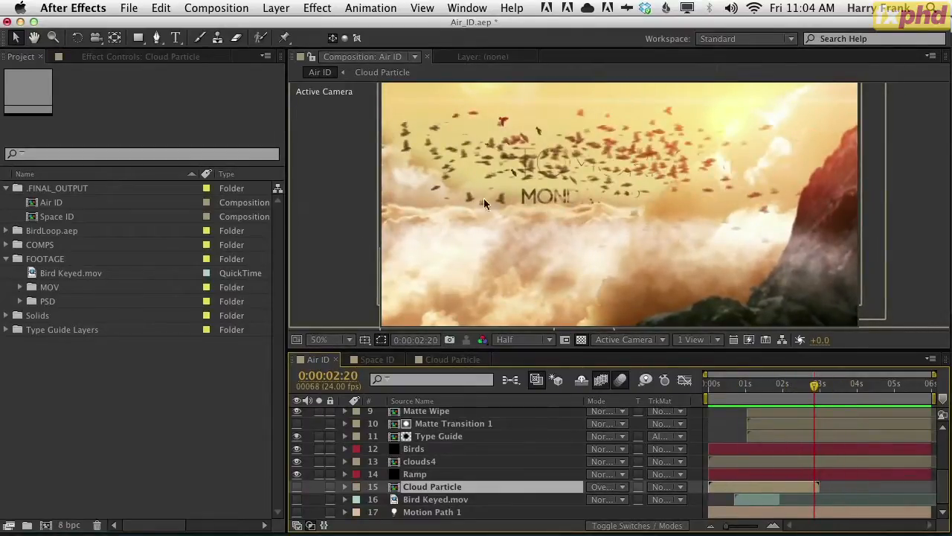
pyautogui.click(372, 359)
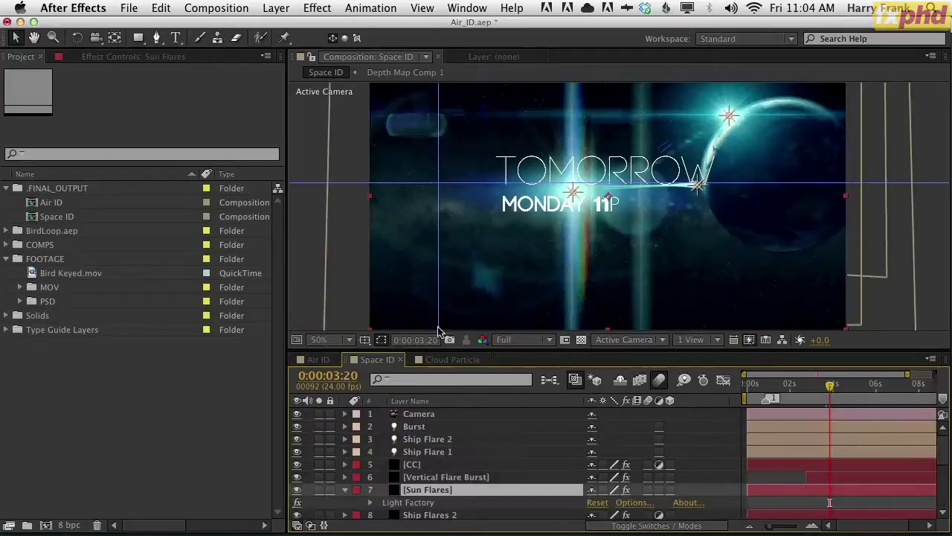
pyautogui.click(778, 385)
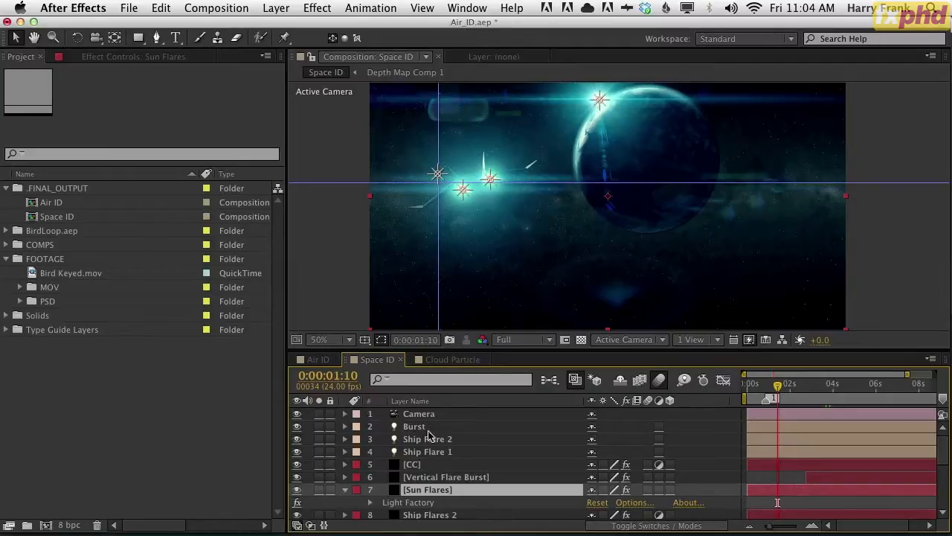
pyautogui.press('space')
pyautogui.moveTo(457, 499); pyautogui.dragTo(452, 480)
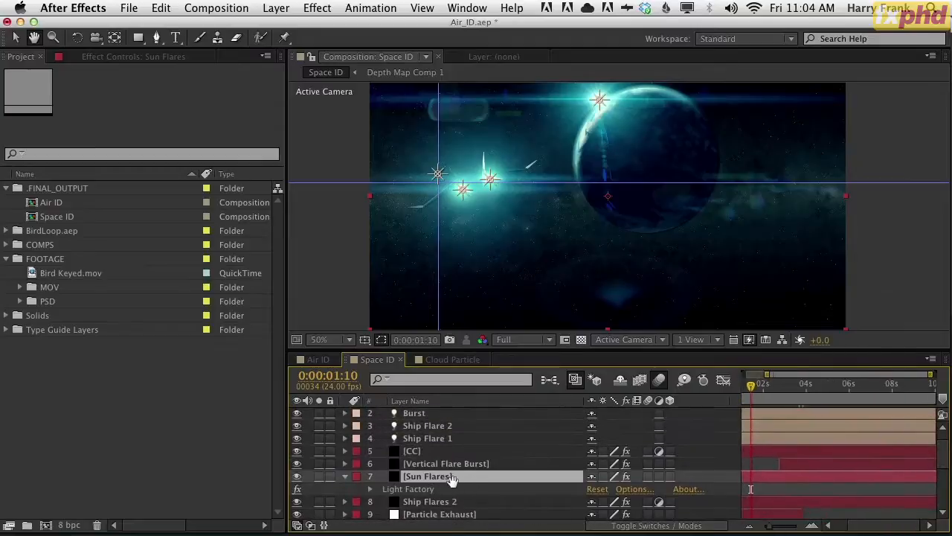
pyautogui.moveTo(768, 375); pyautogui.dragTo(682, 377)
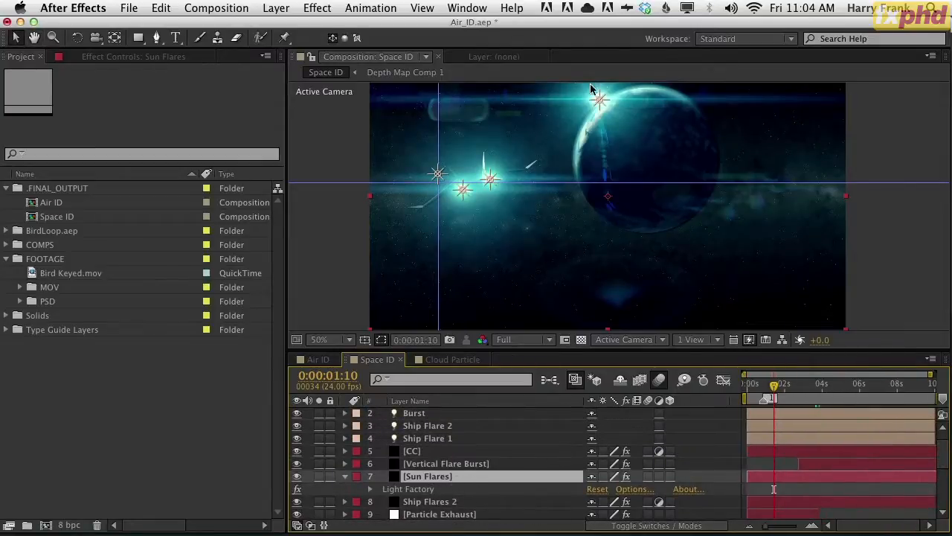
# Step: Solo the Sun Flares layer to inspect it alone, unsolo it, and preview the composition up to 0:00:04:00
pyautogui.click(320, 477)
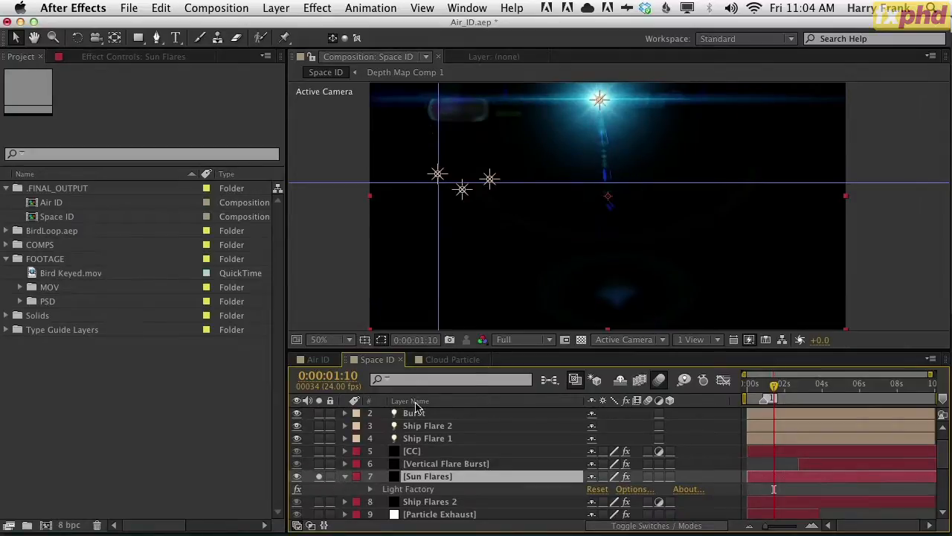
pyautogui.click(319, 476)
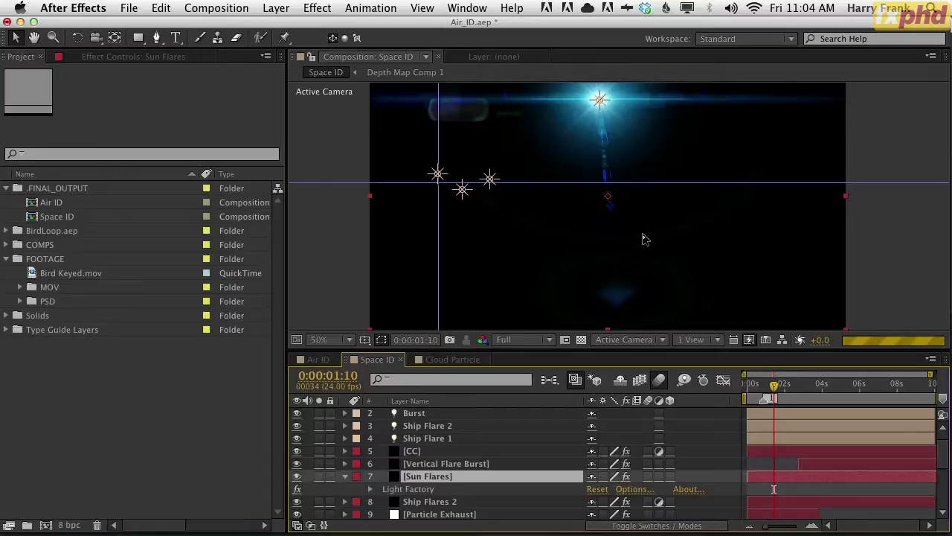
pyautogui.moveTo(803, 385); pyautogui.dragTo(834, 402)
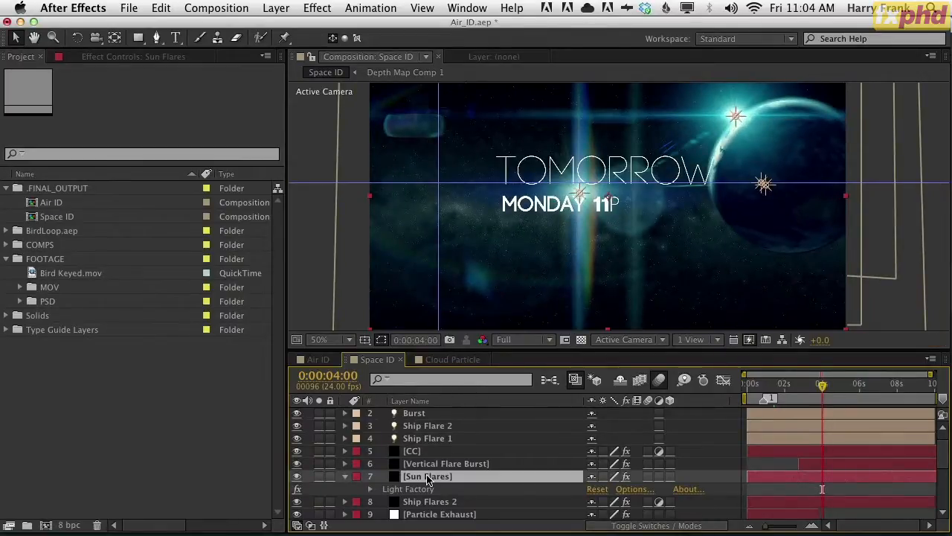
# Step: Collapse the Sun Flares layer's effects and close the Space ID timeline, returning to the Air ID composition
pyautogui.press('e')
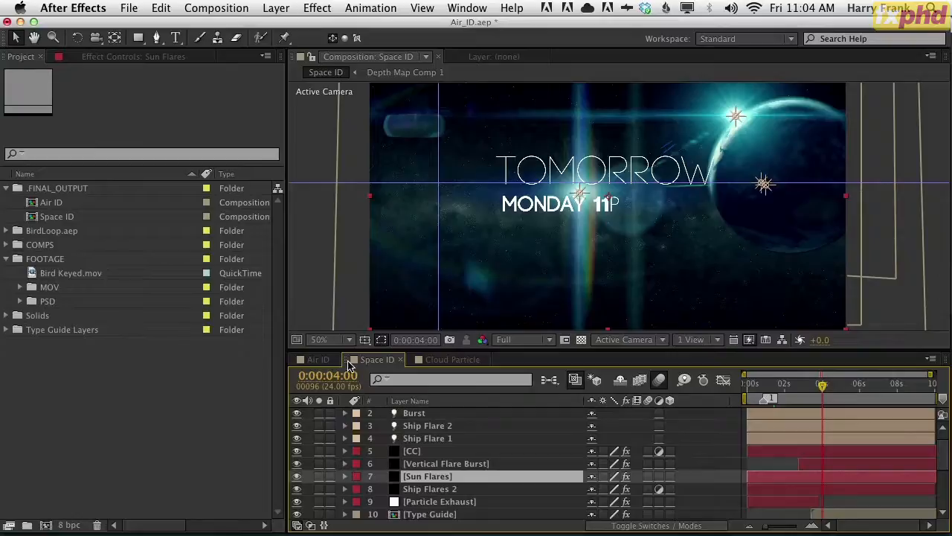
pyautogui.click(400, 360)
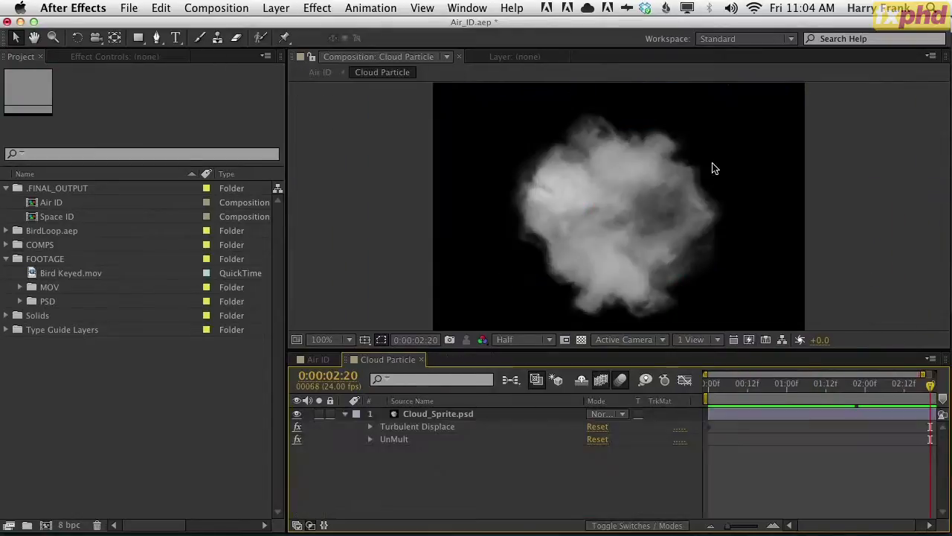
pyautogui.click(310, 359)
# Step: Scrub repeatedly through the first three seconds of Air ID to examine the bird flock's flight and the title reveal
pyautogui.moveTo(780, 399); pyautogui.dragTo(802, 425)
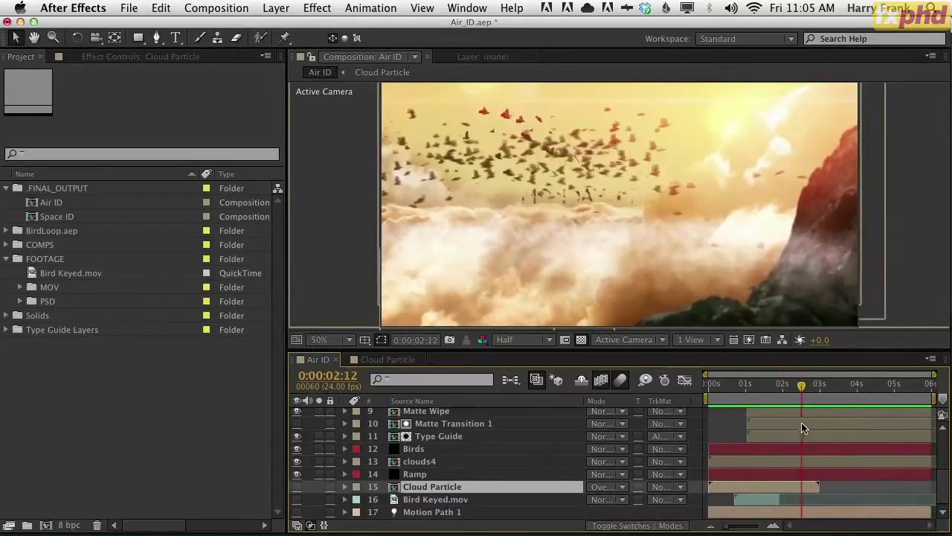
pyautogui.moveTo(731, 383); pyautogui.dragTo(815, 408)
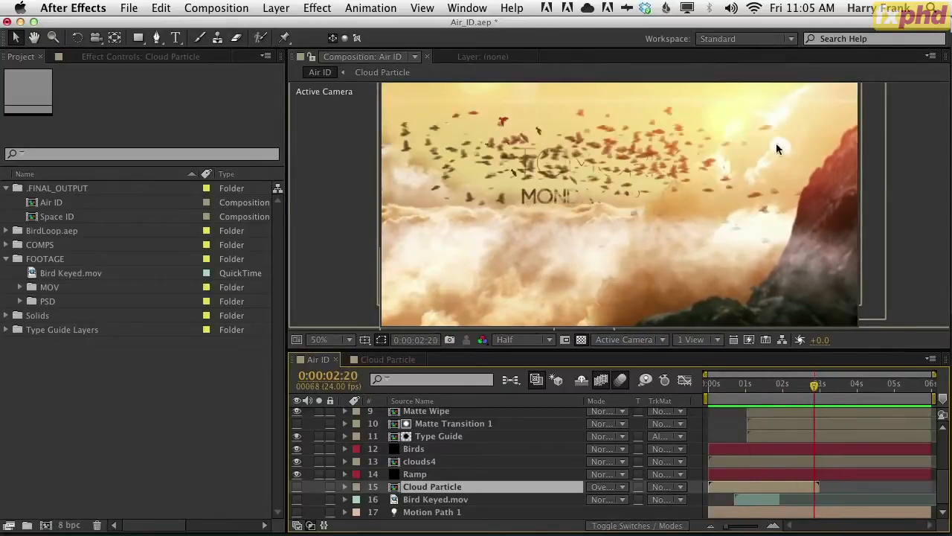
pyautogui.moveTo(723, 390); pyautogui.dragTo(827, 388)
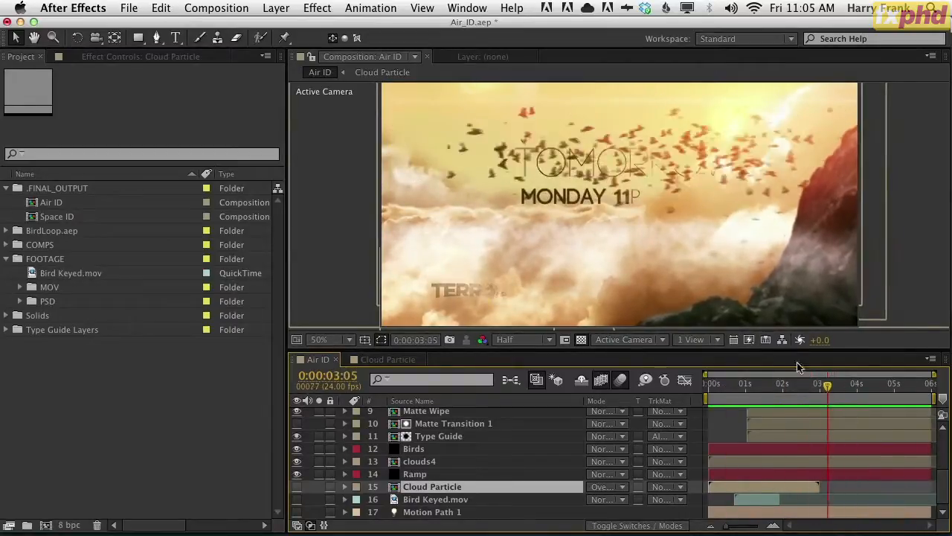
pyautogui.moveTo(742, 390); pyautogui.dragTo(824, 406)
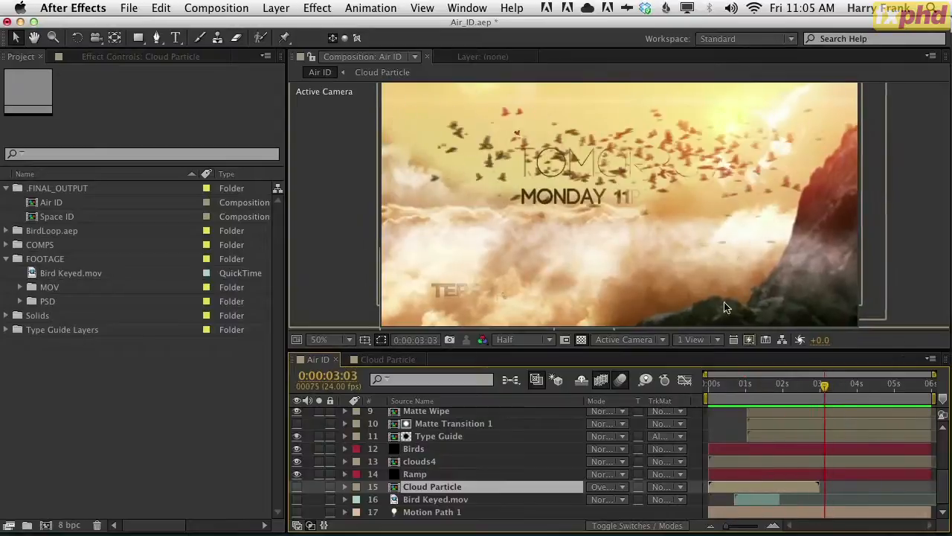
pyautogui.moveTo(736, 389); pyautogui.dragTo(830, 408)
pyautogui.moveTo(718, 386); pyautogui.dragTo(800, 414)
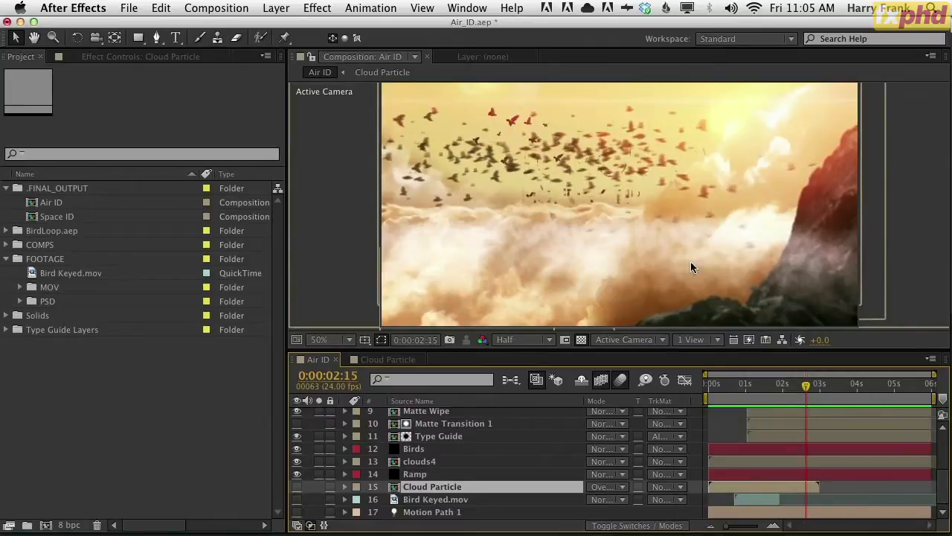
pyautogui.moveTo(762, 387); pyautogui.dragTo(834, 414)
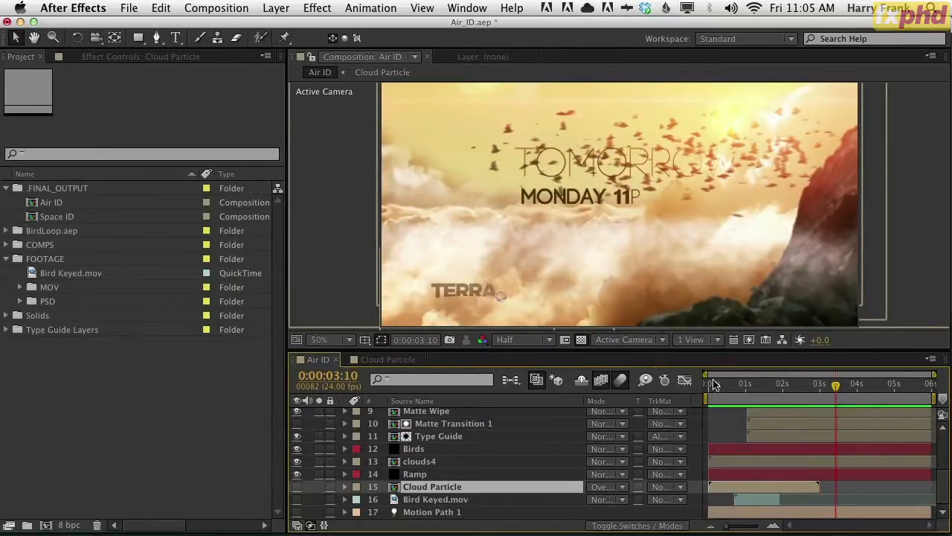
pyautogui.moveTo(827, 398)
pyautogui.mouseDown()
pyautogui.moveTo(837, 402)
pyautogui.moveTo(819, 402)
pyautogui.mouseUp()
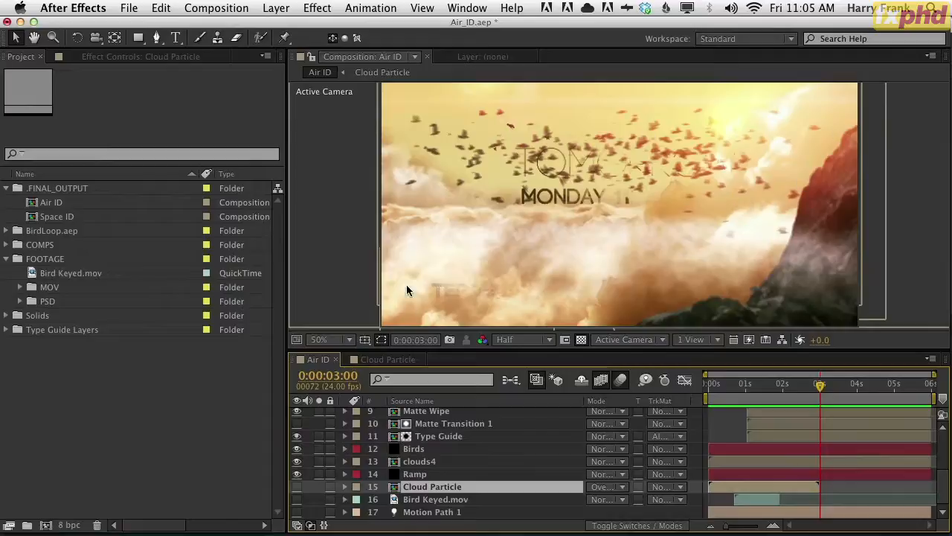
# Step: Switch to Chrome and look over the U.S. Fish and Wildlife Service National Digital Library home page
pyautogui.press('super+Tab')
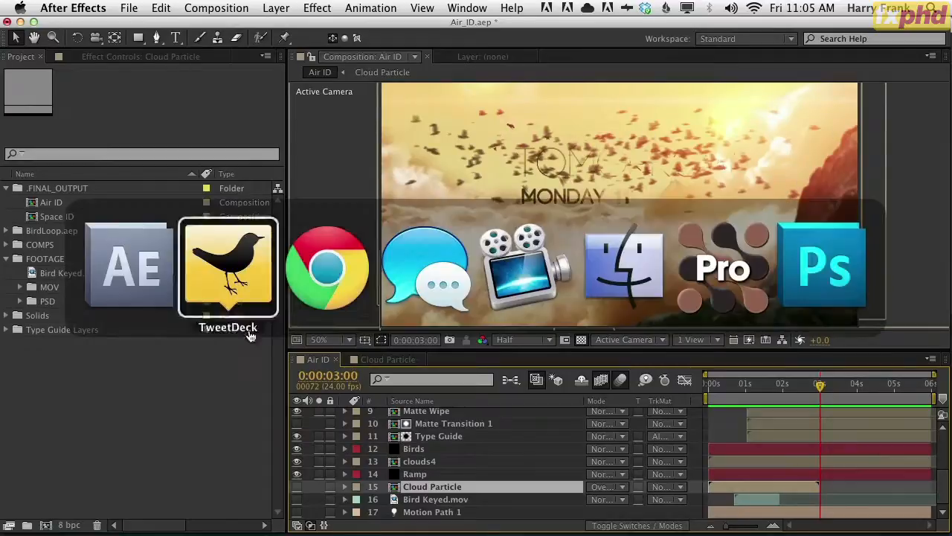
pyautogui.click(311, 268)
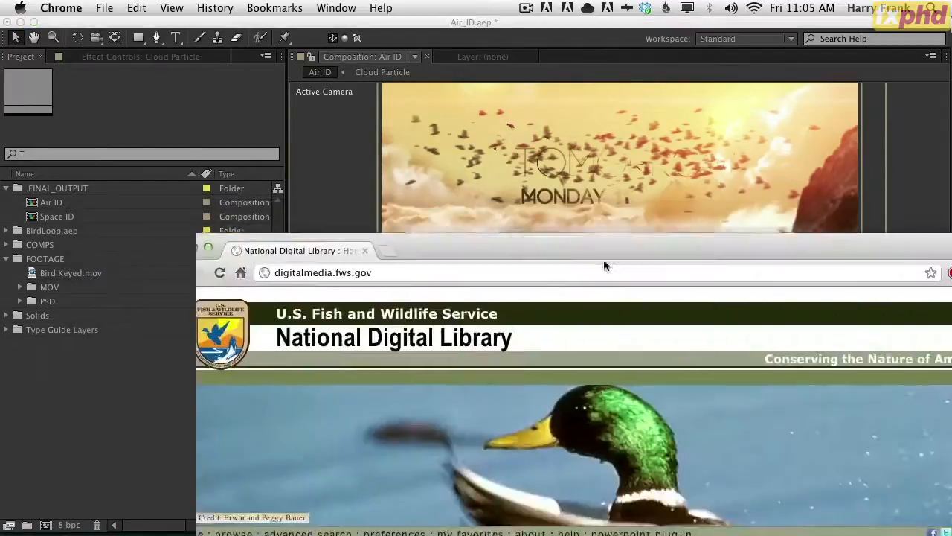
pyautogui.moveTo(606, 263); pyautogui.dragTo(444, 28)
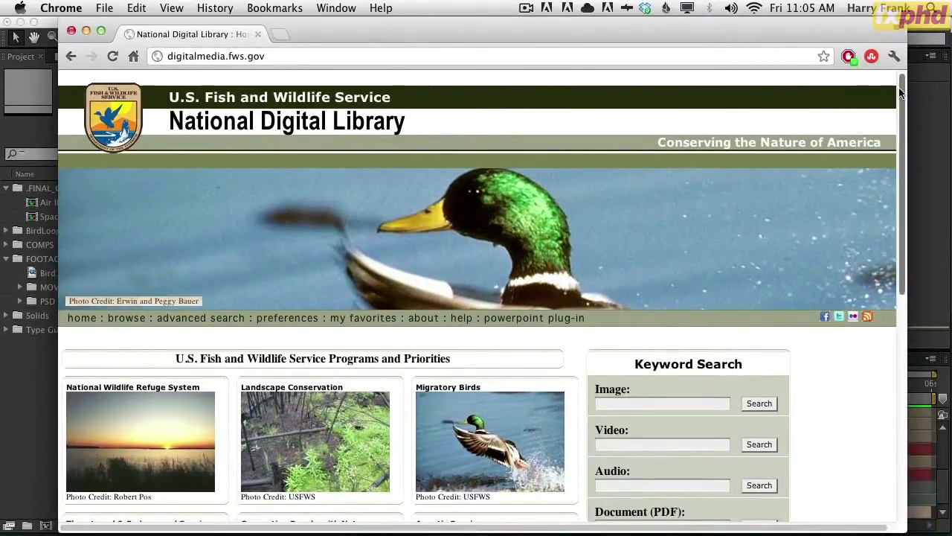
pyautogui.scroll(1, 446, 186)
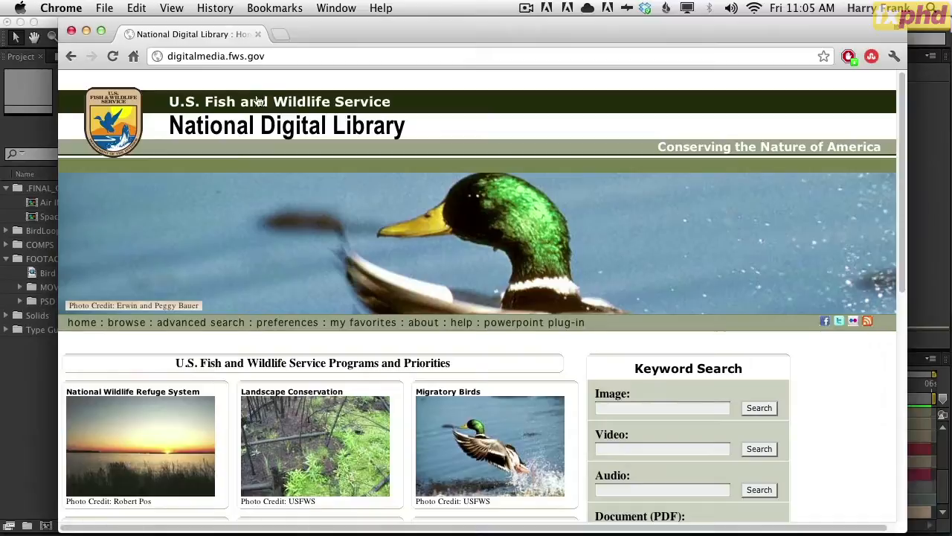
pyautogui.moveTo(556, 33); pyautogui.dragTo(563, 32)
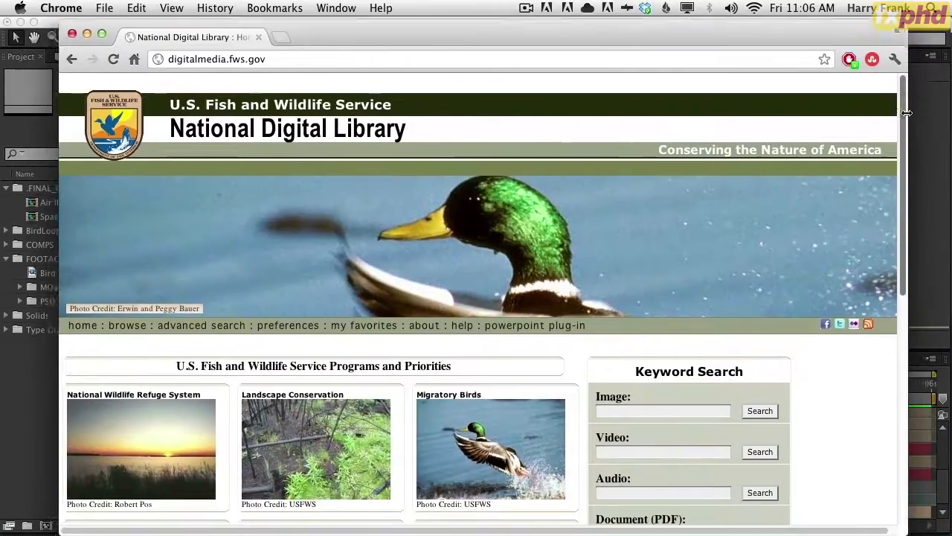
pyautogui.scroll(-5, 906, 112)
pyautogui.scroll(5, 911, 114)
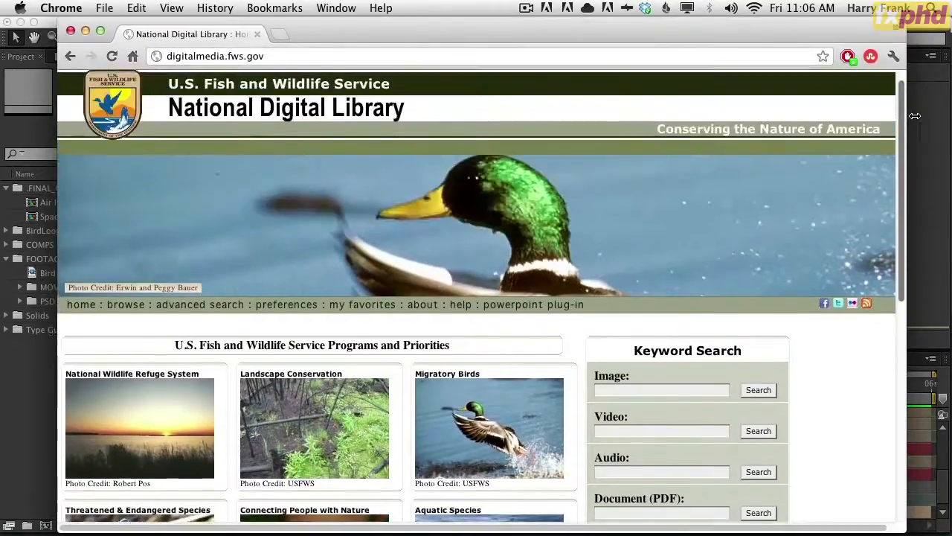
pyautogui.scroll(-5, 915, 116)
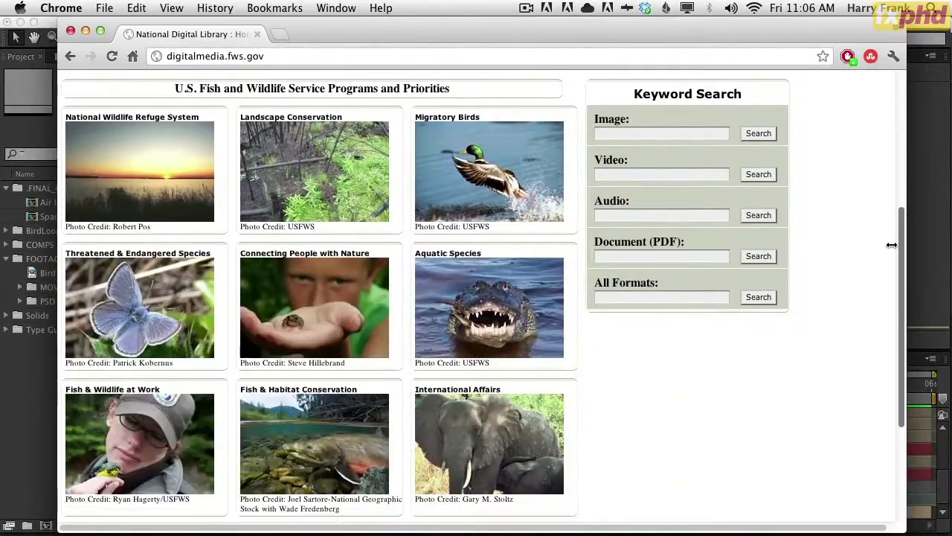
pyautogui.scroll(3, 875, 224)
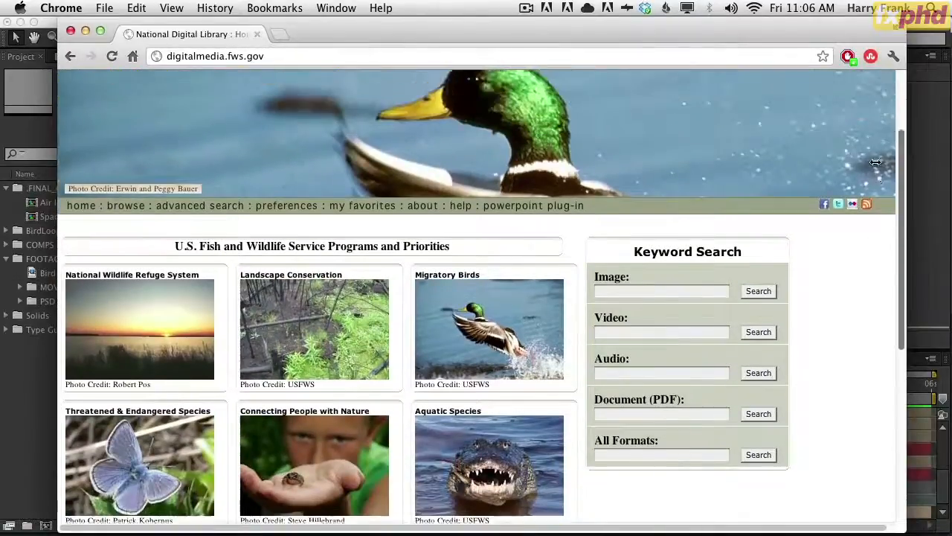
pyautogui.scroll(-7, 876, 162)
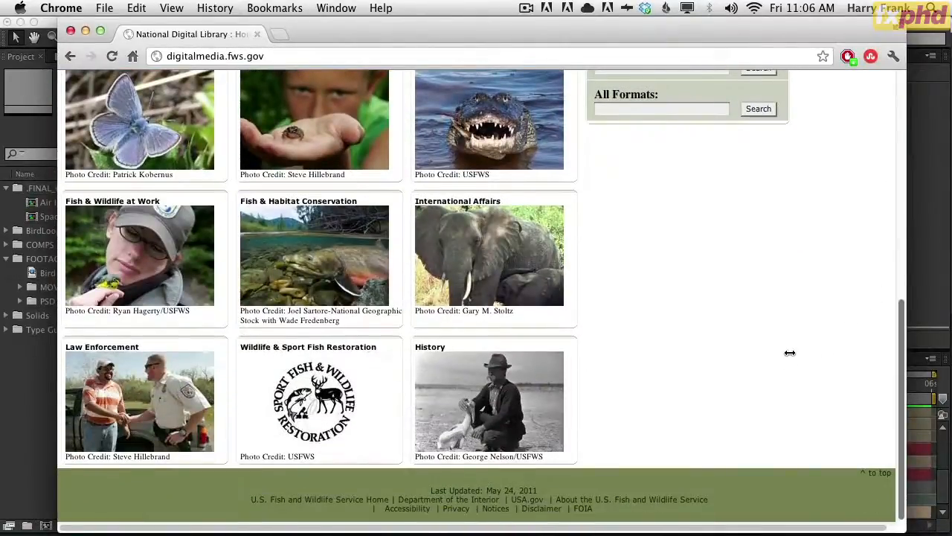
pyautogui.scroll(10, 789, 361)
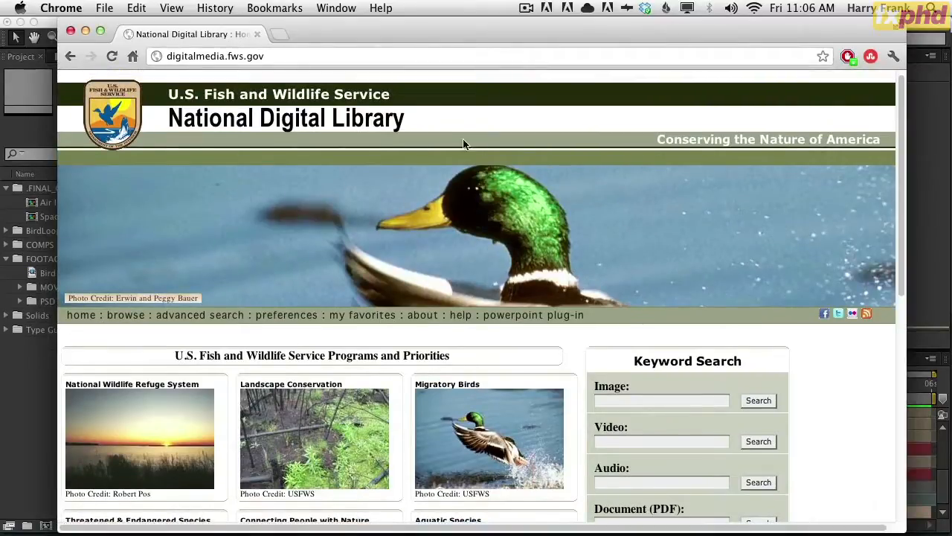
# Step: Move the browser window aside, return to After Effects, and preview the bird flock's motion and the title reveal in Air ID
pyautogui.moveTo(493, 29)
pyautogui.mouseDown()
pyautogui.moveTo(504, 29)
pyautogui.moveTo(493, 29)
pyautogui.mouseUp()
pyautogui.moveTo(652, 33); pyautogui.dragTo(951, 230)
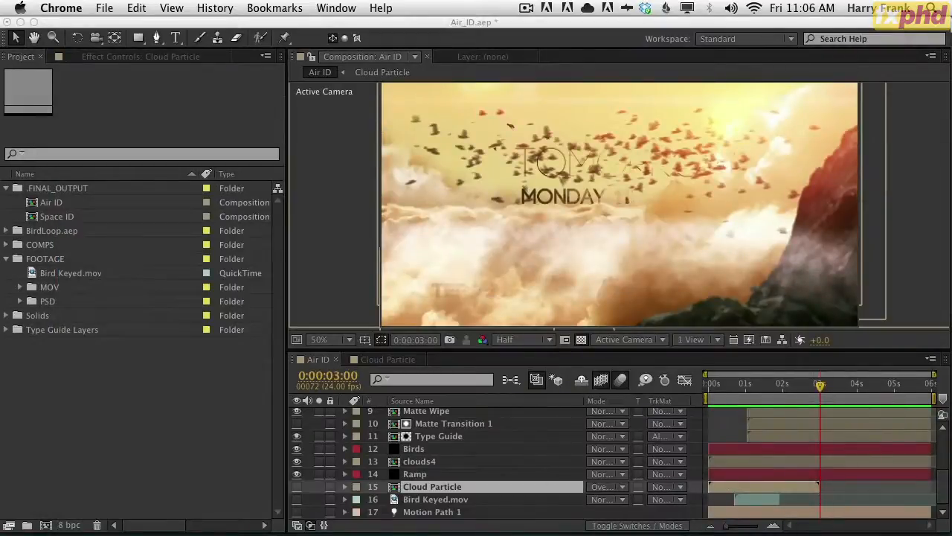
pyautogui.click(899, 303)
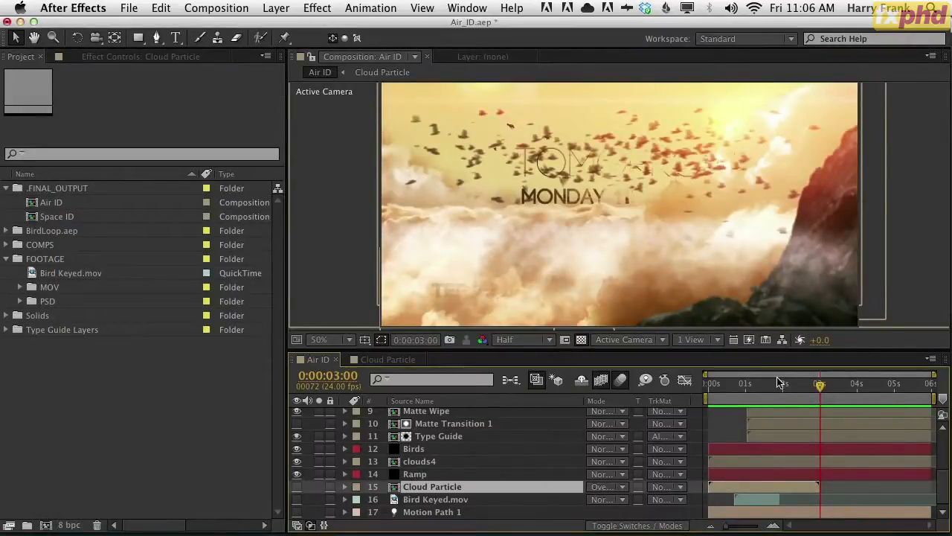
pyautogui.click(757, 383)
pyautogui.moveTo(757, 384); pyautogui.dragTo(774, 401)
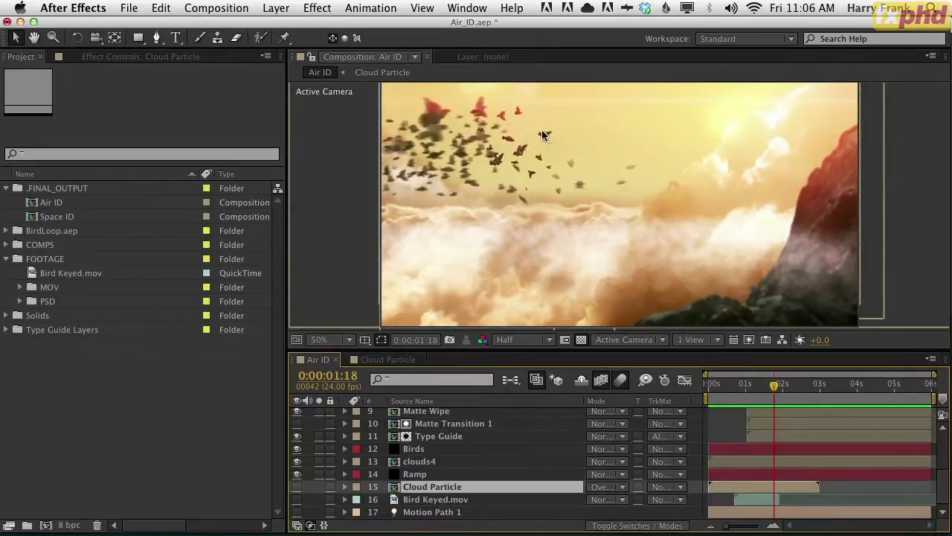
pyautogui.moveTo(746, 387)
pyautogui.mouseDown()
pyautogui.moveTo(791, 387)
pyautogui.moveTo(762, 398)
pyautogui.moveTo(736, 394)
pyautogui.moveTo(733, 383)
pyautogui.mouseUp()
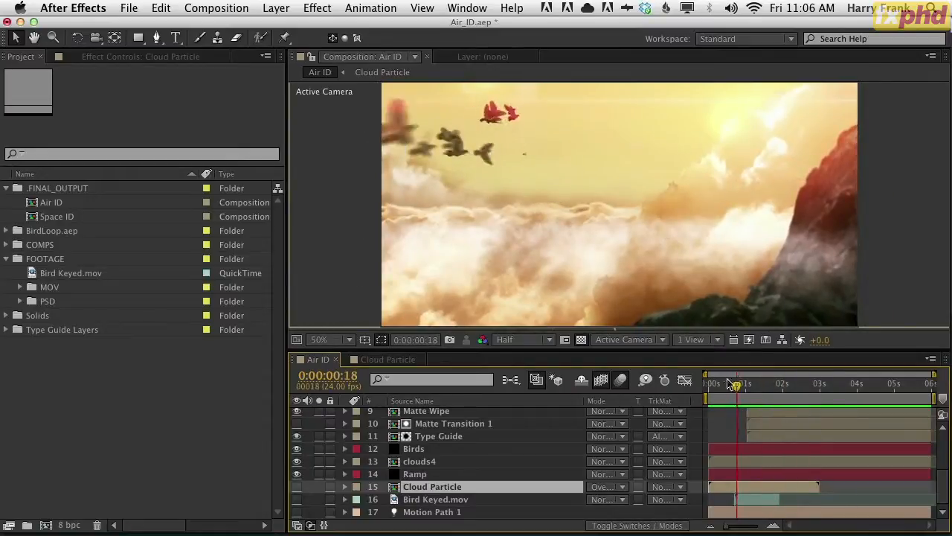
pyautogui.moveTo(731, 394); pyautogui.dragTo(786, 392)
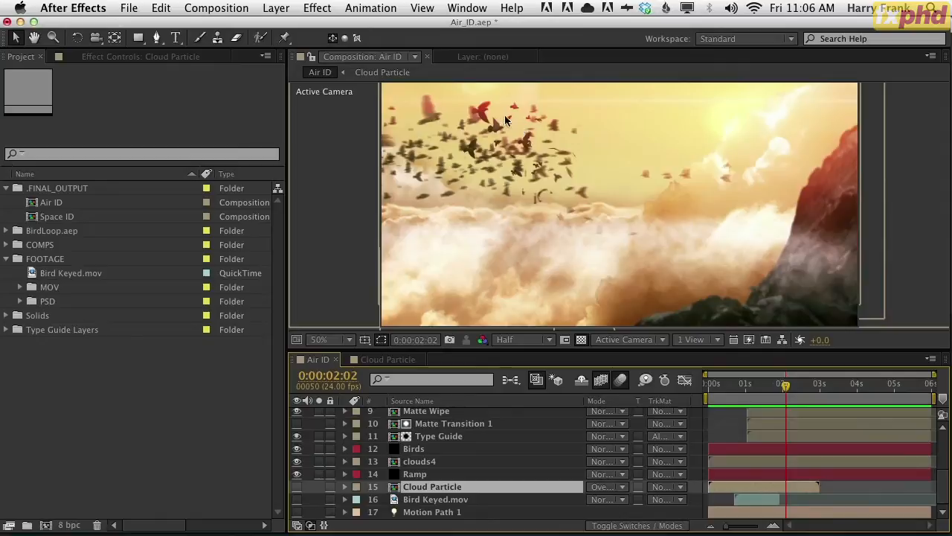
pyautogui.press('KP_0')
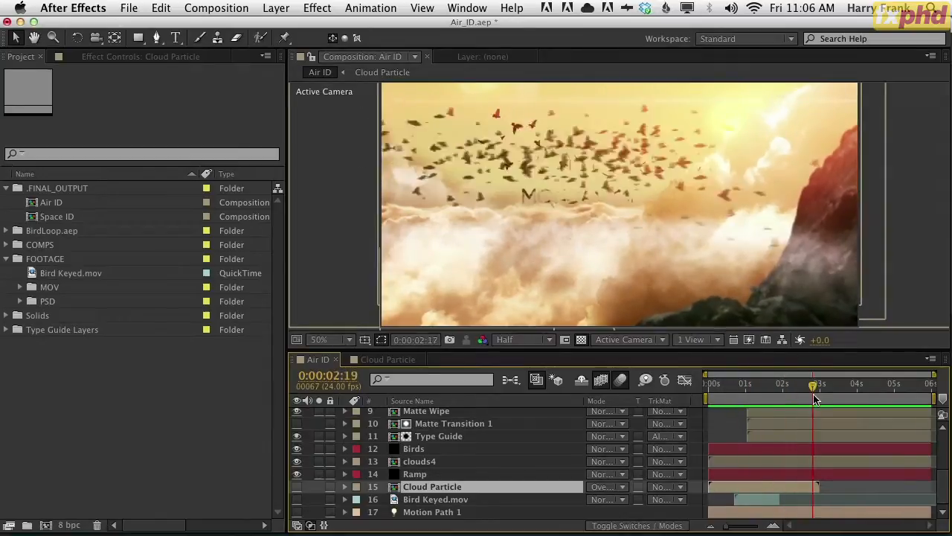
pyautogui.click(761, 405)
pyautogui.moveTo(760, 406); pyautogui.dragTo(822, 423)
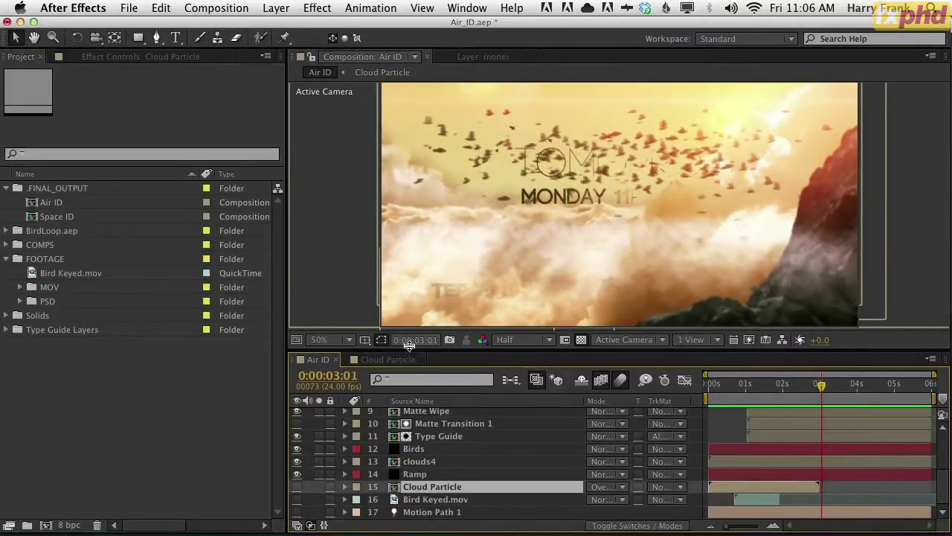
# Step: Create a 1280 x 720 composition named Air ID Lesson at 24 fps, lasting 6 seconds, and turn off its transparency grid
pyautogui.press('super+n')
pyautogui.write('Air ID Lesson')
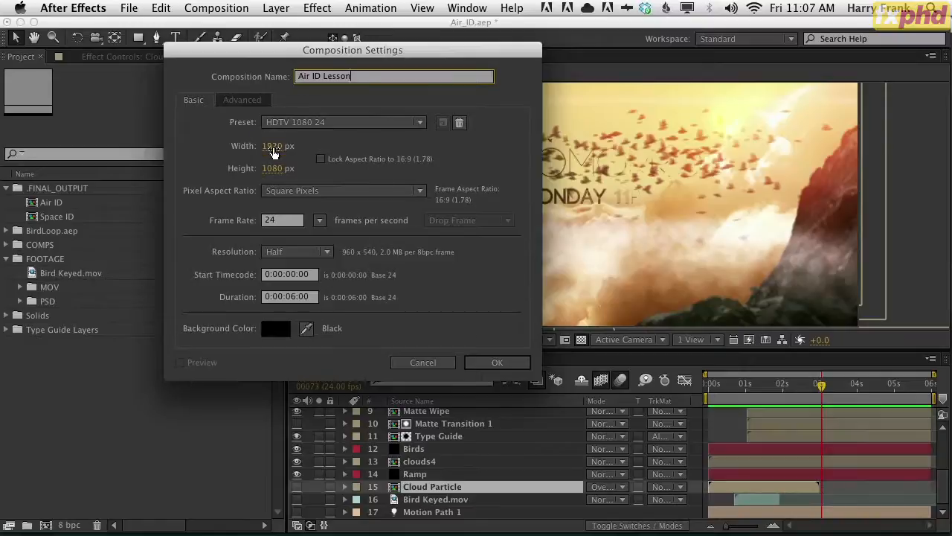
pyautogui.click(273, 147)
pyautogui.write('1280')
pyautogui.press('Tab')
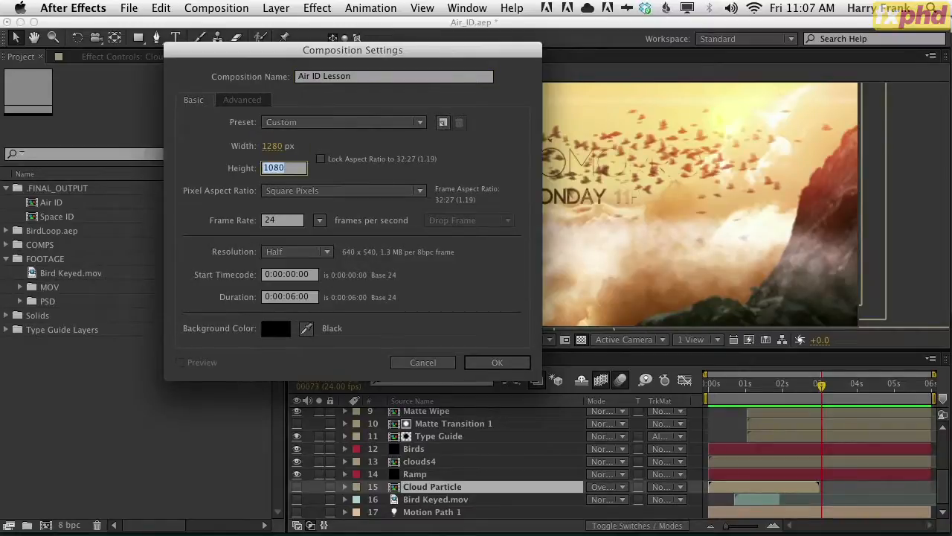
pyautogui.write('720')
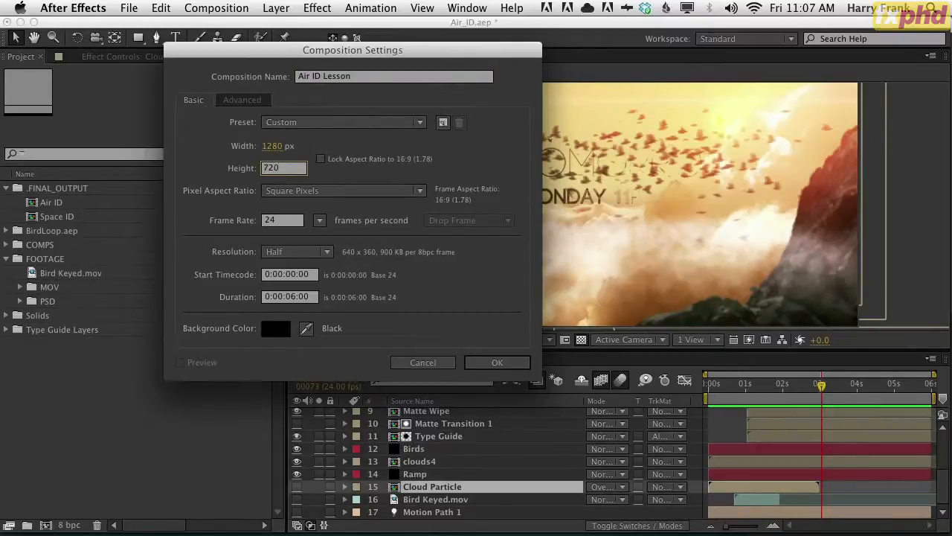
pyautogui.moveTo(483, 52); pyautogui.dragTo(380, 67)
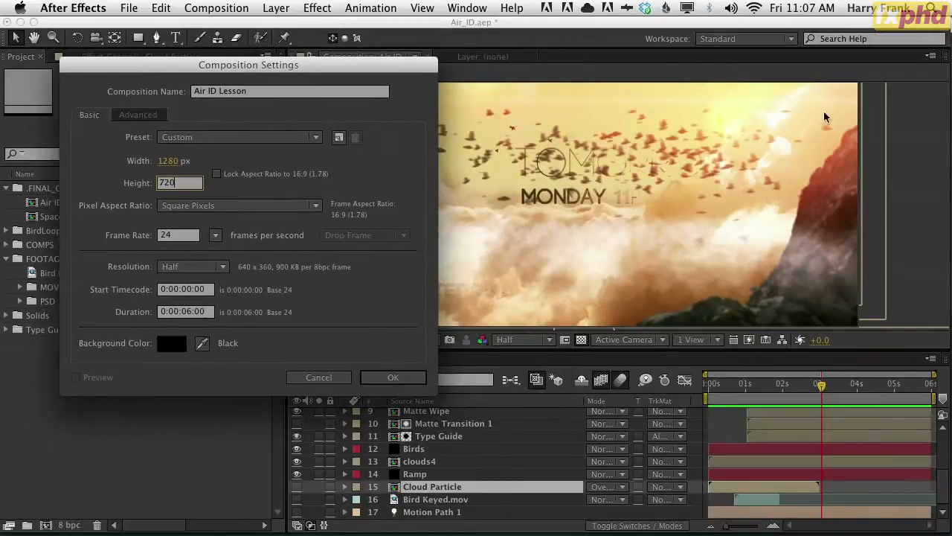
pyautogui.click(402, 381)
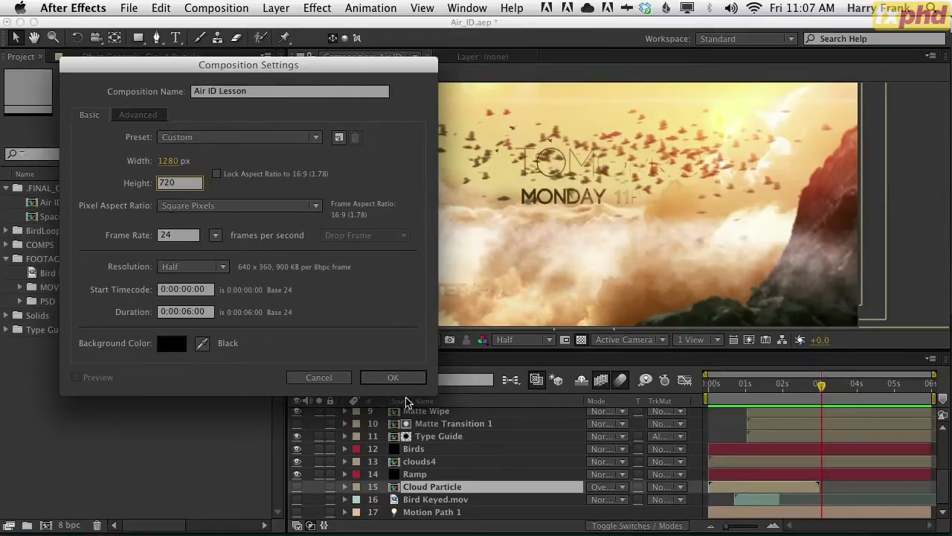
pyautogui.click(392, 377)
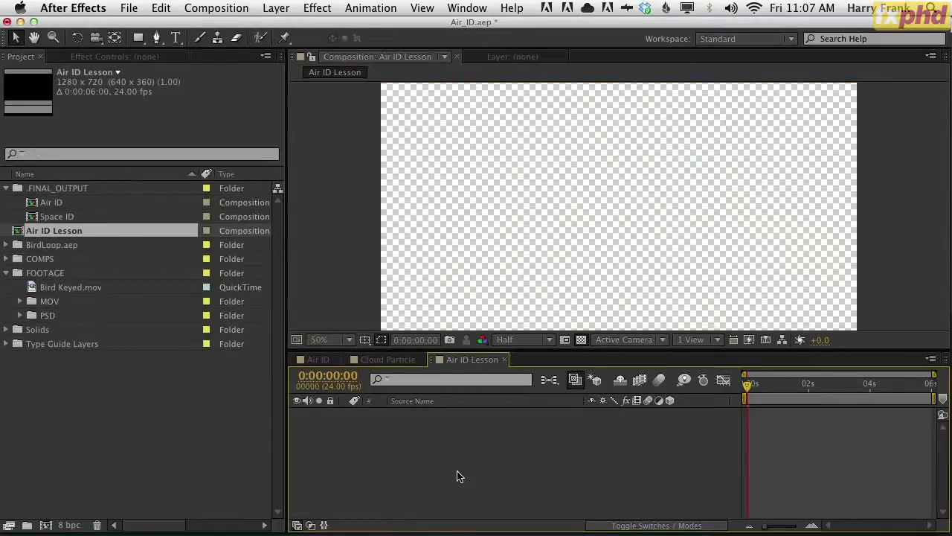
pyautogui.click(581, 339)
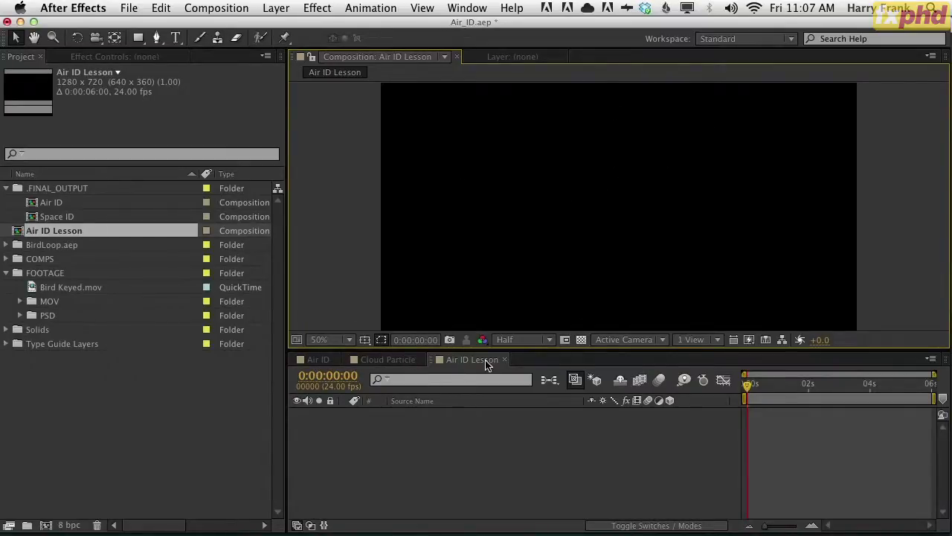
# Step: Add a black 1280 x 720 solid named Form Clouds to the Air ID Lesson composition
pyautogui.press('super+y')
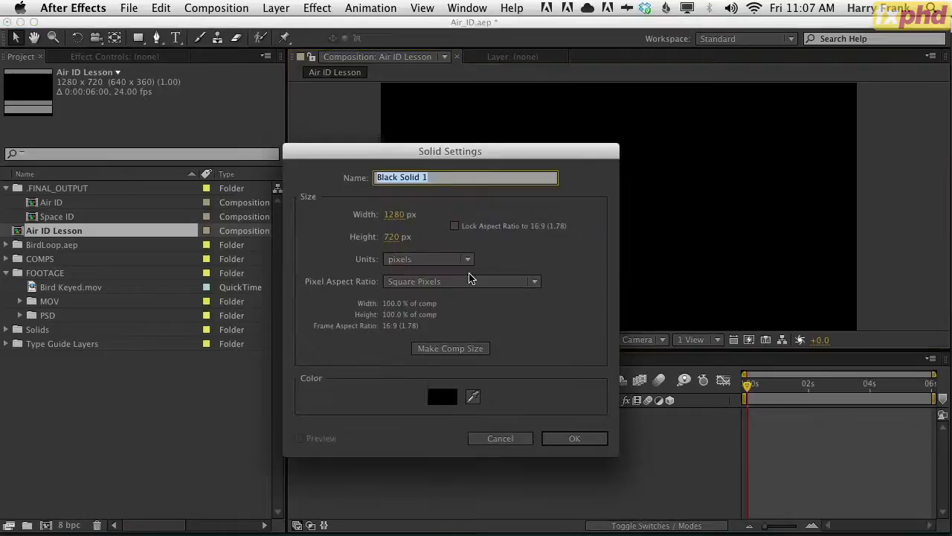
pyautogui.write('Form Clouds')
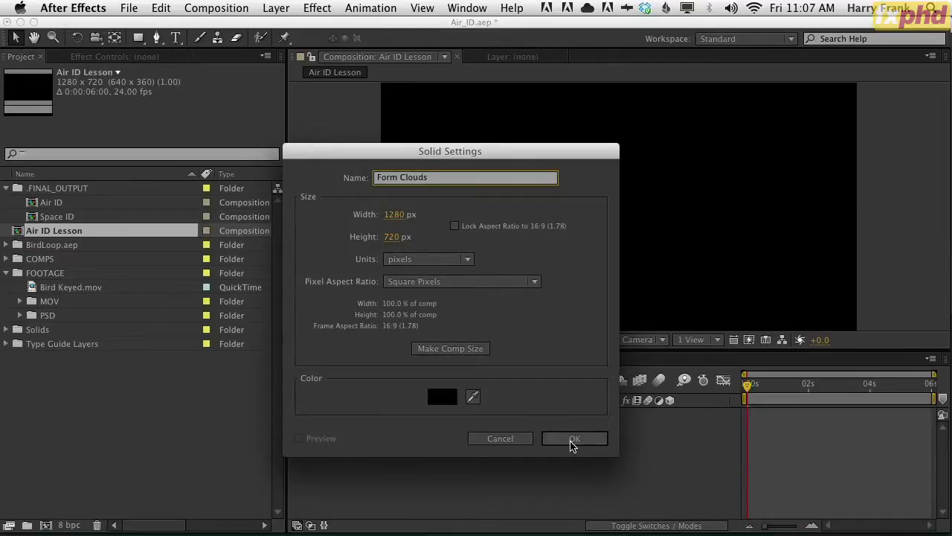
pyautogui.click(580, 448)
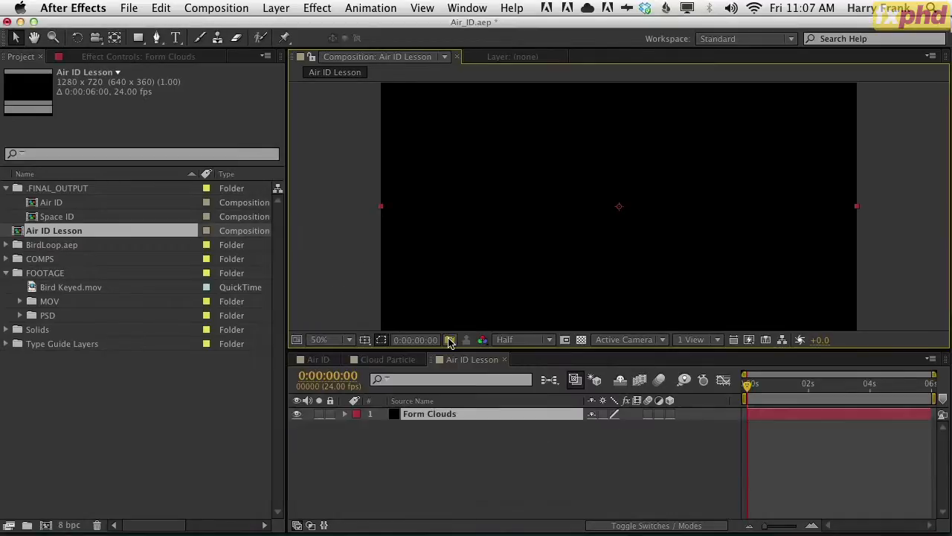
# Step: Add a second black 1280 x 720 solid named Particular Clouds above the Form Clouds layer
pyautogui.press('super+y')
pyautogui.write('particular Cloud')
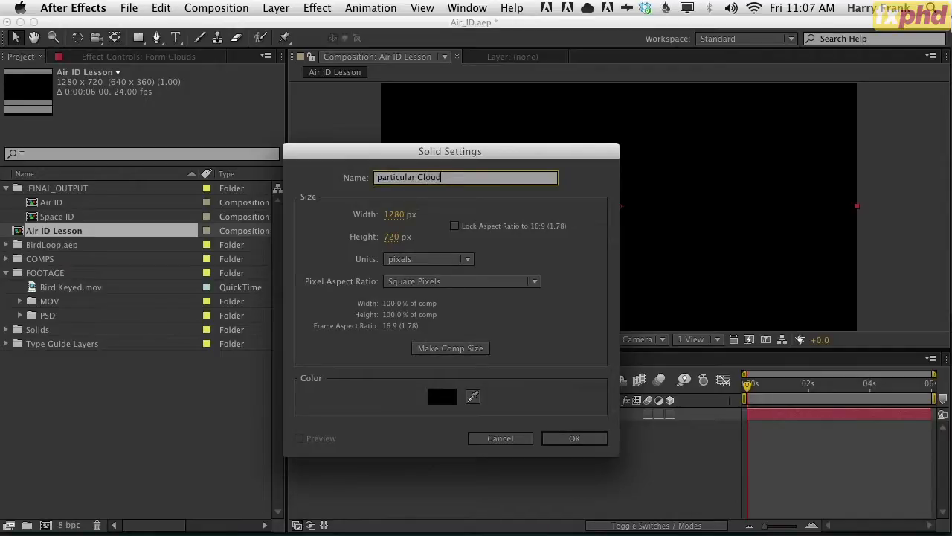
pyautogui.press('Delete')
pyautogui.write('P')
pyautogui.moveTo(488, 157); pyautogui.dragTo(547, 154)
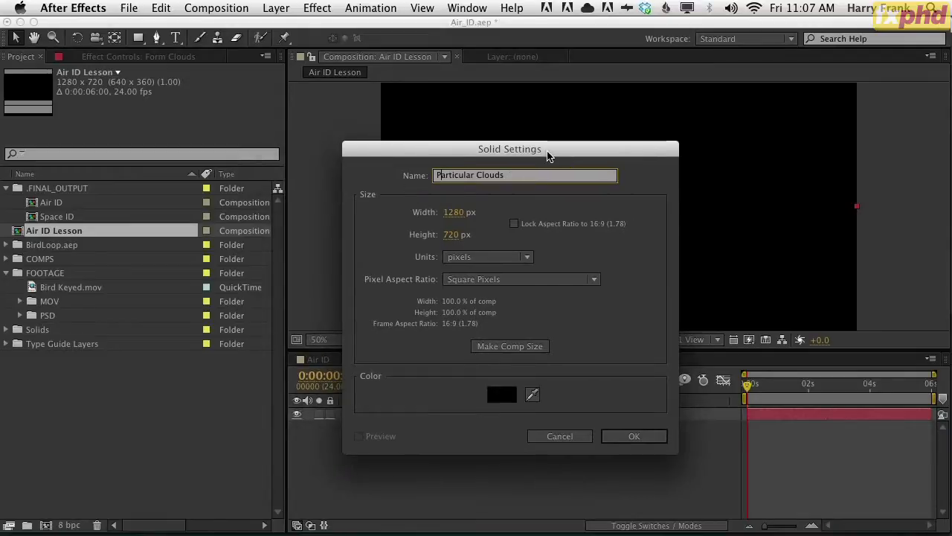
pyautogui.press('Return')
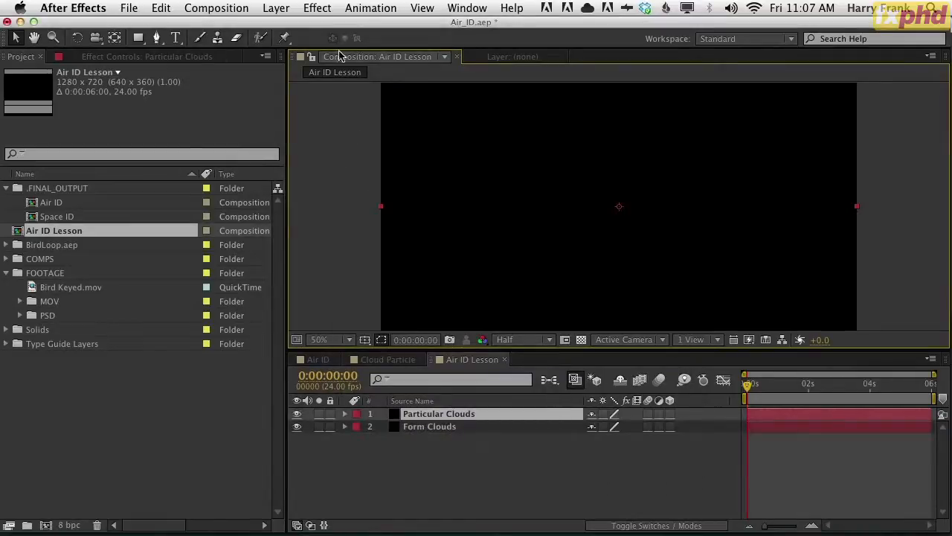
# Step: Add a camera layer to the composition with the default camera settings
pyautogui.click(282, 7)
pyautogui.moveTo(286, 27)
pyautogui.click(523, 75)
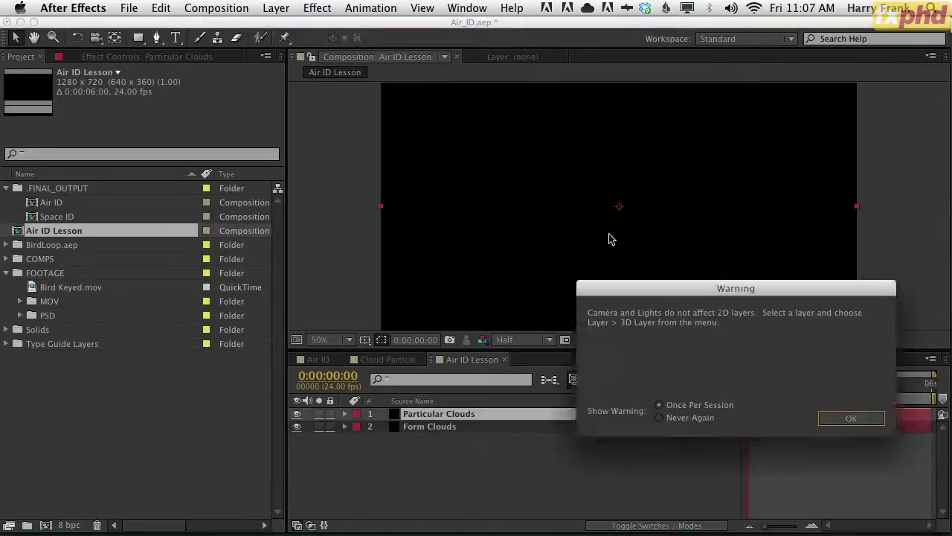
pyautogui.press('Return')
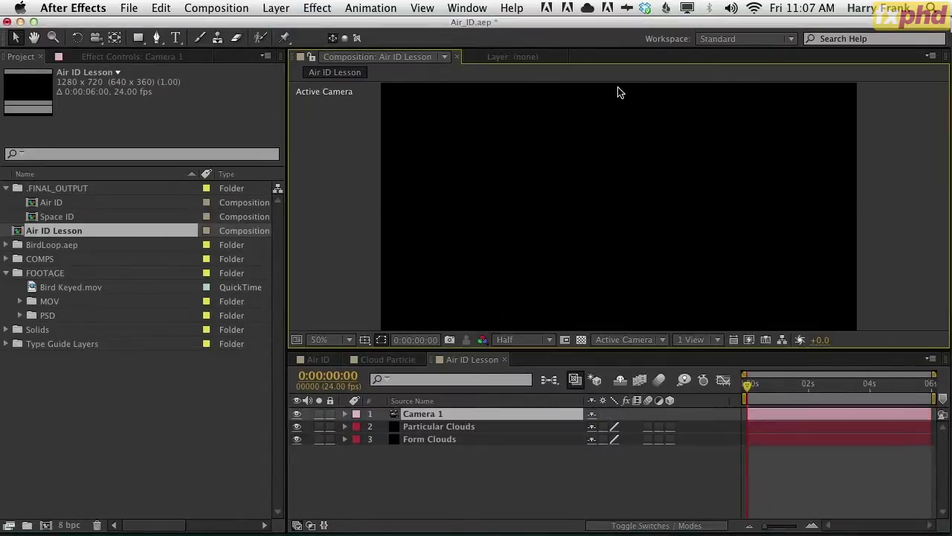
# Step: Hide the Particular Clouds layer and apply the Trapcode Form effect to the Form Clouds layer
pyautogui.click(443, 437)
pyautogui.click(404, 448)
pyautogui.click(296, 427)
pyautogui.click(453, 440)
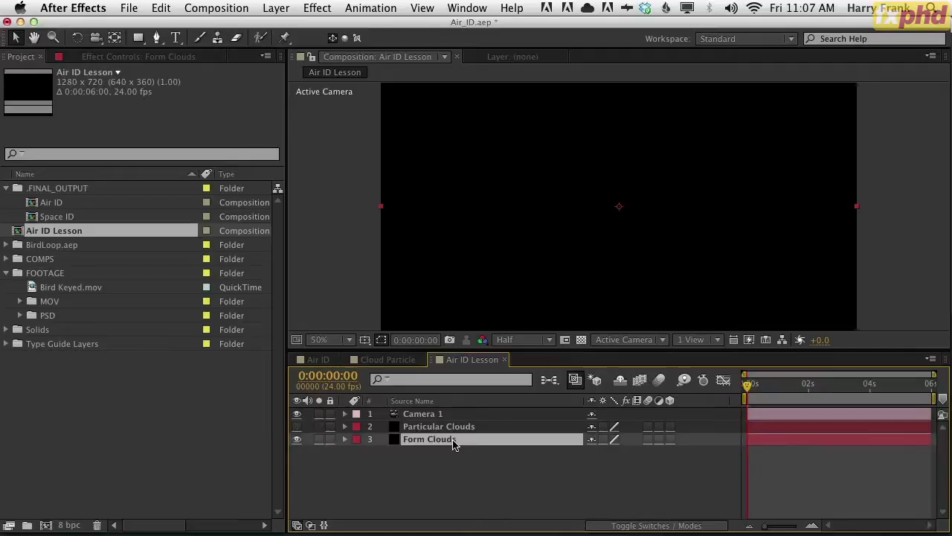
pyautogui.click(318, 7)
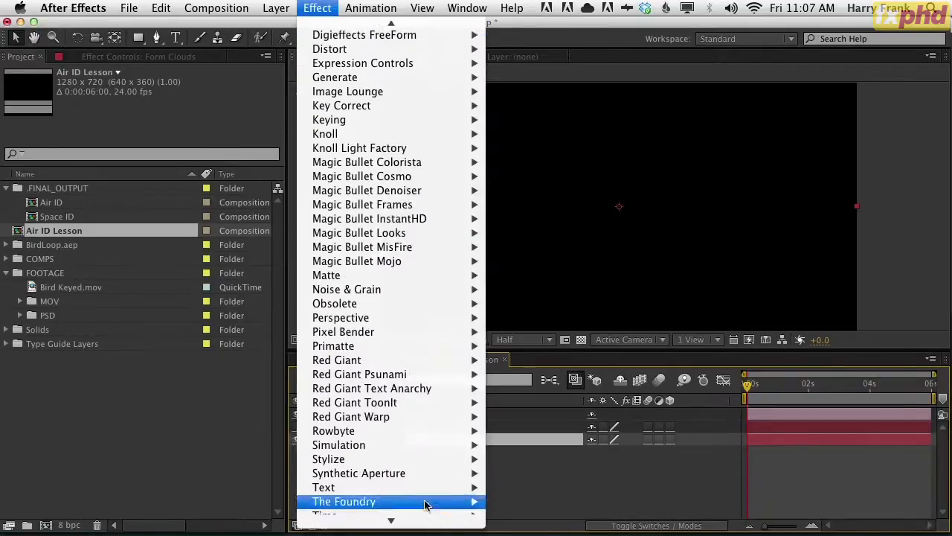
pyautogui.moveTo(425, 489)
pyautogui.click(518, 419)
# Step: Apply the Trapcode Particular effect to the Particular Clouds layer
pyautogui.click(439, 426)
pyautogui.click(318, 8)
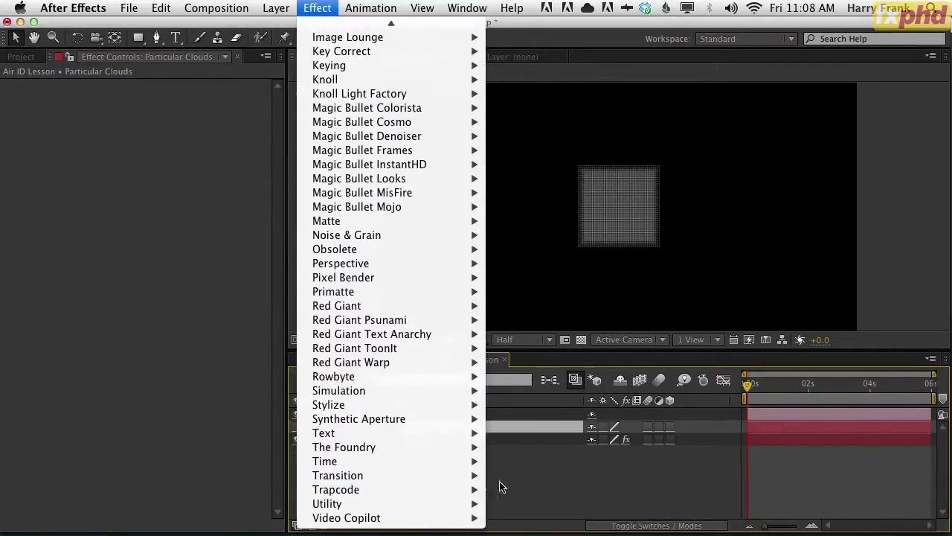
pyautogui.moveTo(482, 479)
pyautogui.click(525, 475)
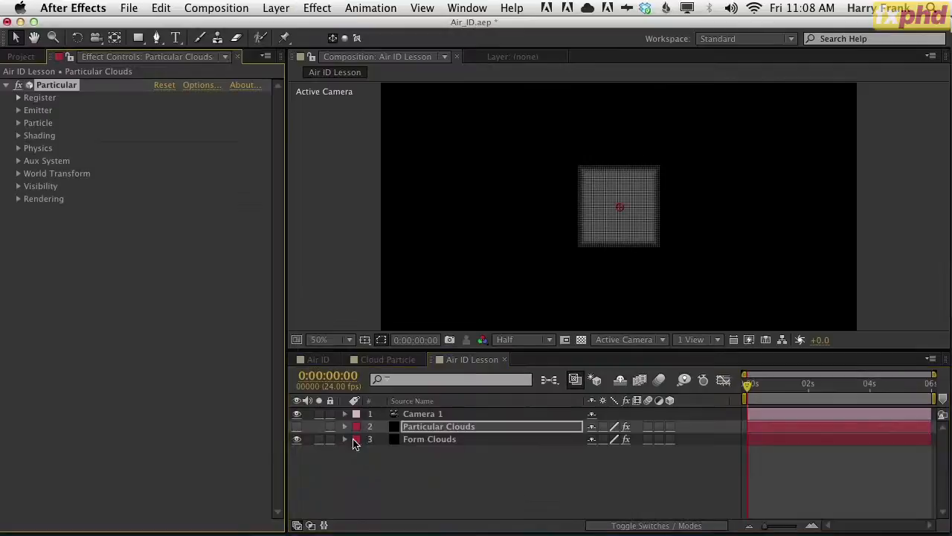
pyautogui.click(464, 516)
# Step: Hide the Form Clouds layer, show the Particular Clouds layer, and select it
pyautogui.click(431, 440)
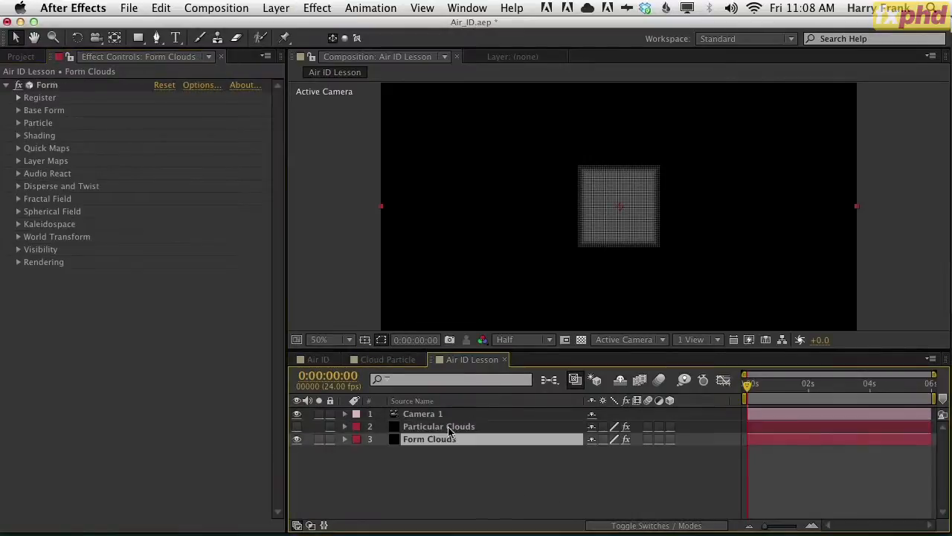
pyautogui.click(297, 440)
pyautogui.click(297, 426)
pyautogui.click(462, 426)
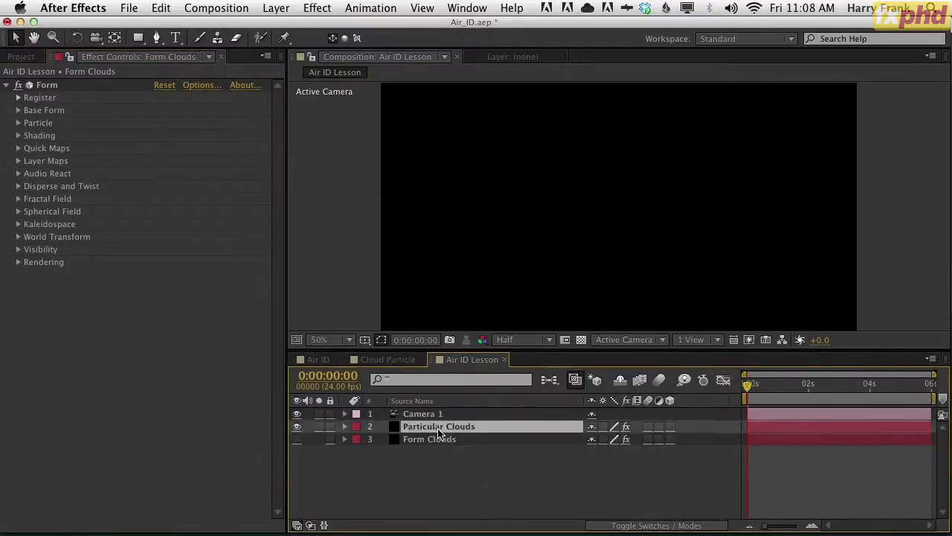
# Step: Reveal and select the Particular effect under its layer, and scrub through the first three seconds to examine the particle emission
pyautogui.moveTo(766, 387); pyautogui.dragTo(843, 394)
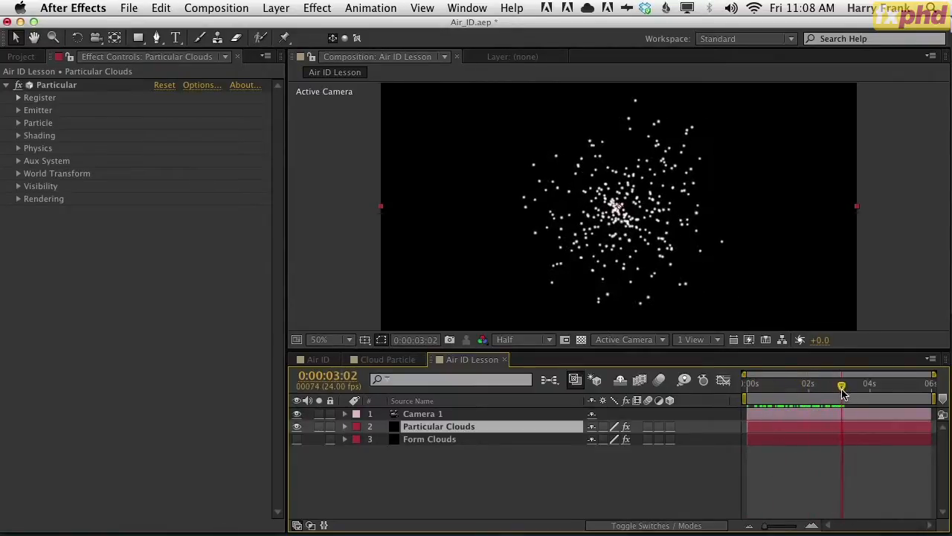
pyautogui.press('e')
pyautogui.click(414, 441)
pyautogui.moveTo(767, 388); pyautogui.dragTo(838, 400)
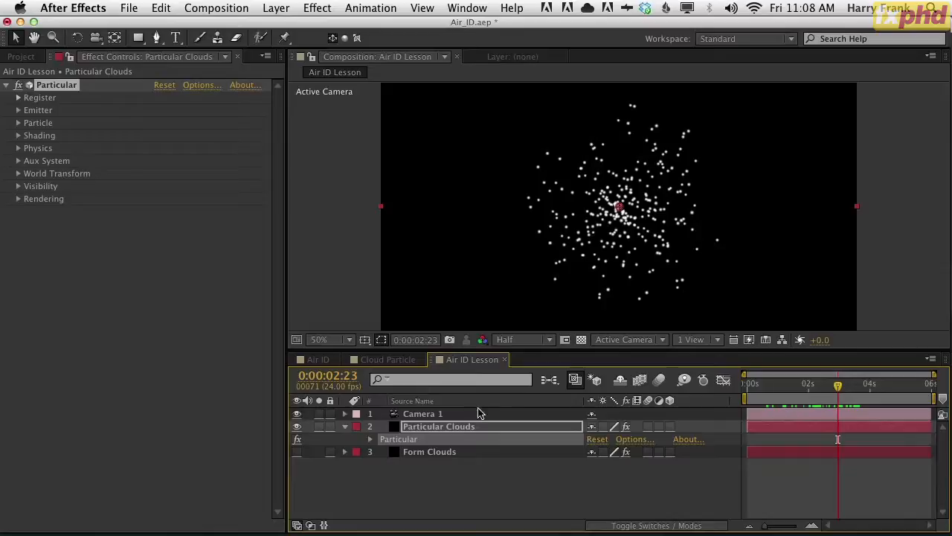
pyautogui.moveTo(760, 388); pyautogui.dragTo(828, 395)
# Step: Orbit the camera around the emitted particles to examine their spread in 3D space at 0:00:02:15
pyautogui.press('c')
pyautogui.moveTo(608, 227); pyautogui.dragTo(618, 192)
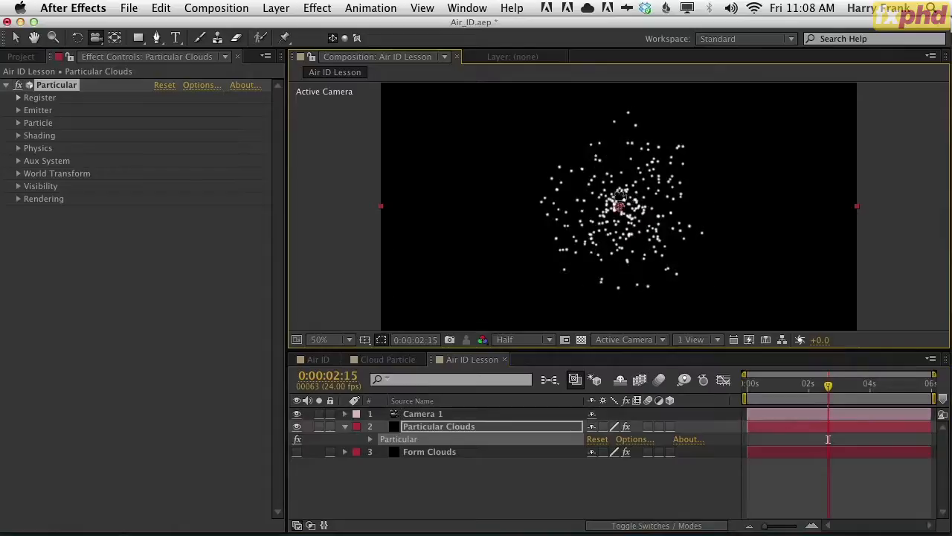
pyautogui.moveTo(684, 248); pyautogui.dragTo(718, 224)
pyautogui.click(18, 110)
pyautogui.click(18, 110)
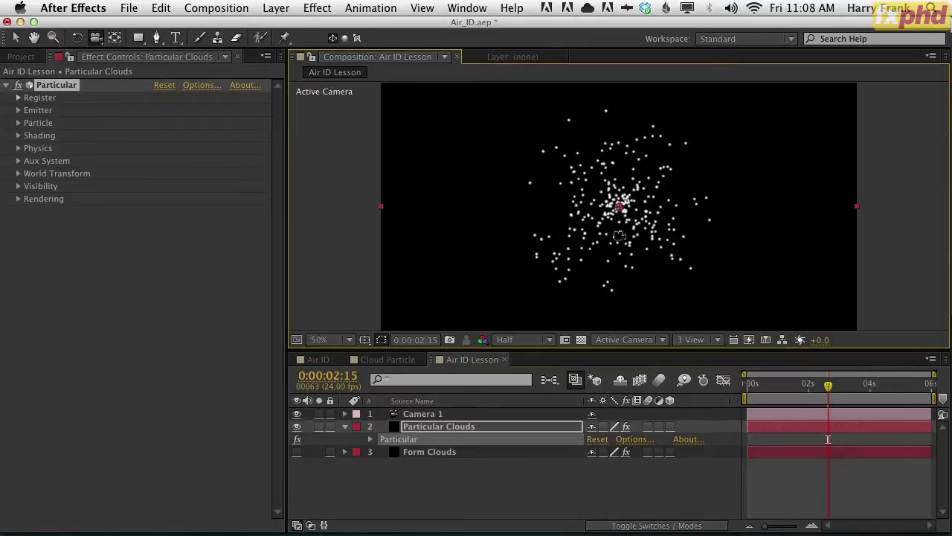
pyautogui.moveTo(624, 209); pyautogui.dragTo(637, 194)
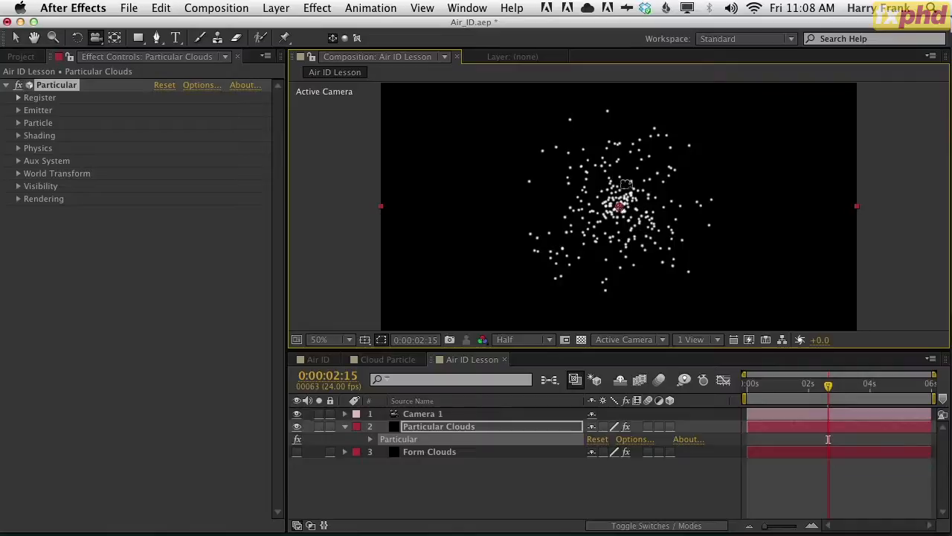
pyautogui.moveTo(612, 213); pyautogui.dragTo(628, 207)
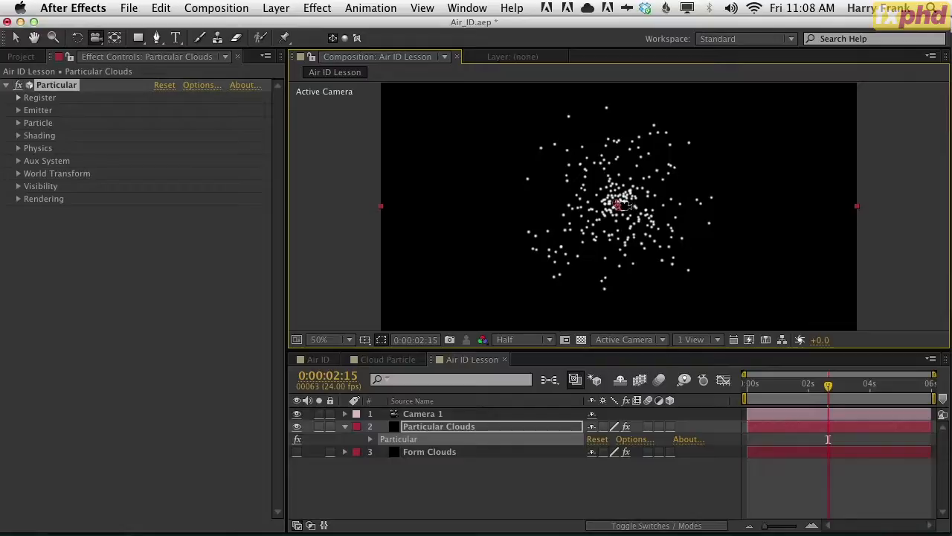
# Step: Expand Particular's Emitter settings, try a Particles/sec value of 480, and undo that change
pyautogui.click(18, 110)
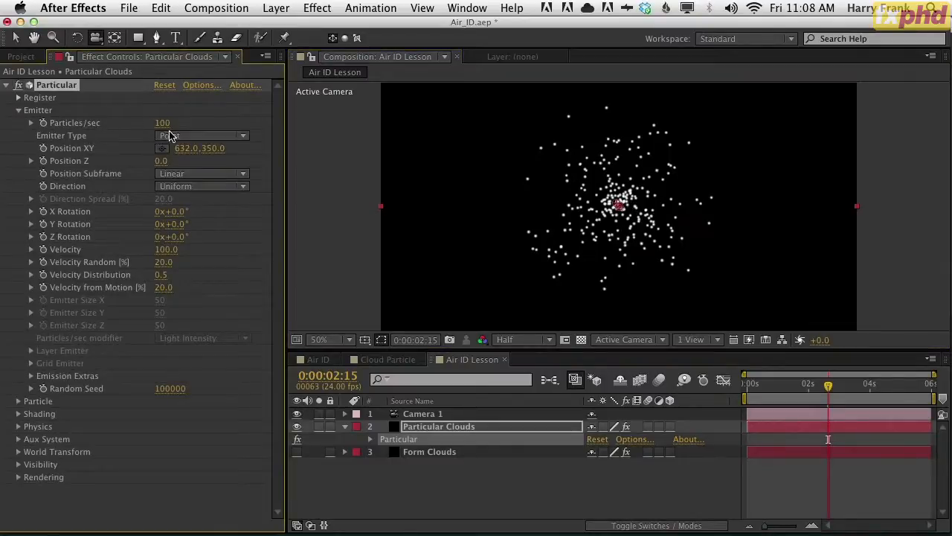
pyautogui.moveTo(162, 124); pyautogui.dragTo(186, 130)
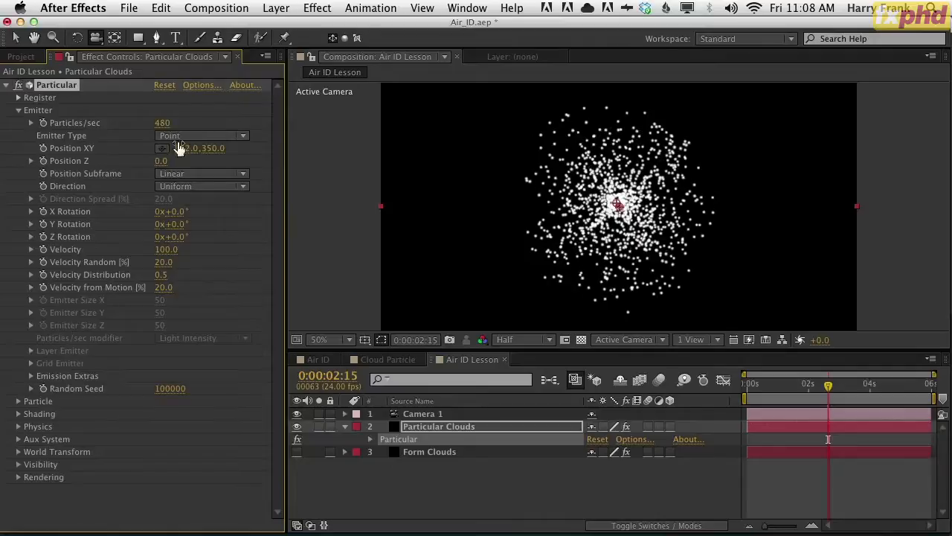
pyautogui.press('super+z')
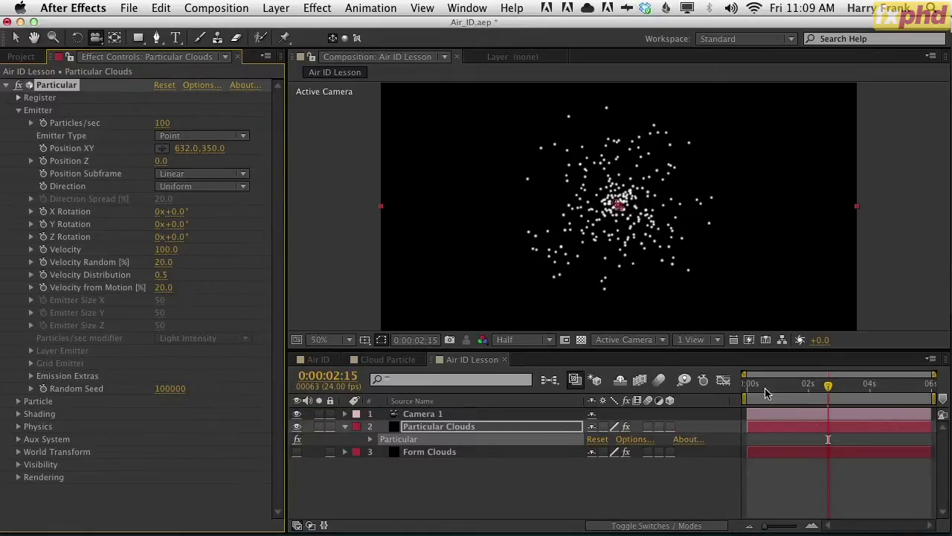
# Step: Preview the particles, set the emitter's Direction to Directional, and scrub to 0:00:02:03 to check the stream
pyautogui.press('KP_0')
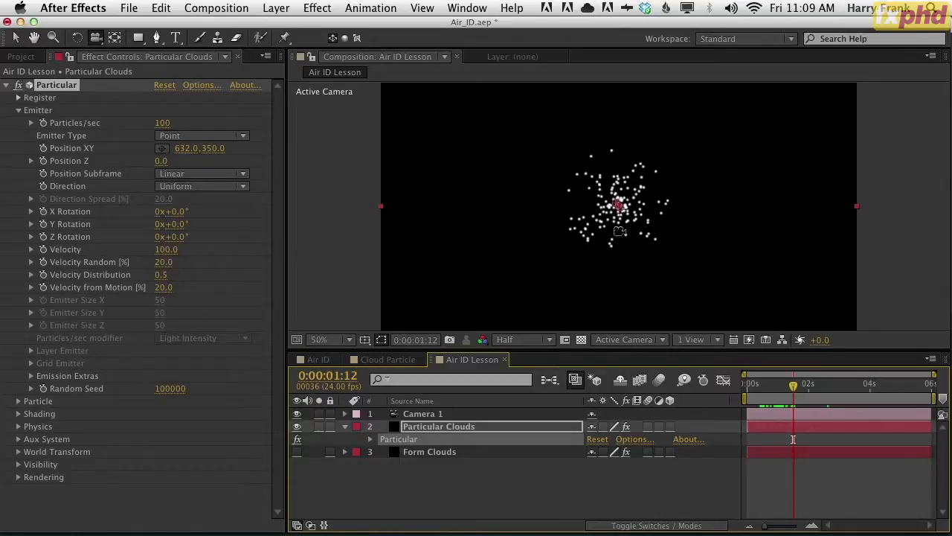
pyautogui.click(663, 196)
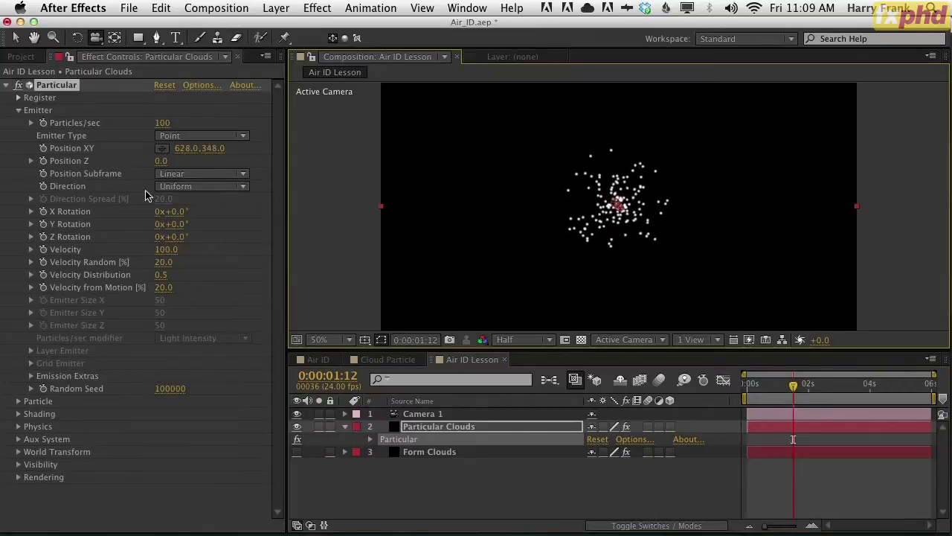
pyautogui.click(193, 186)
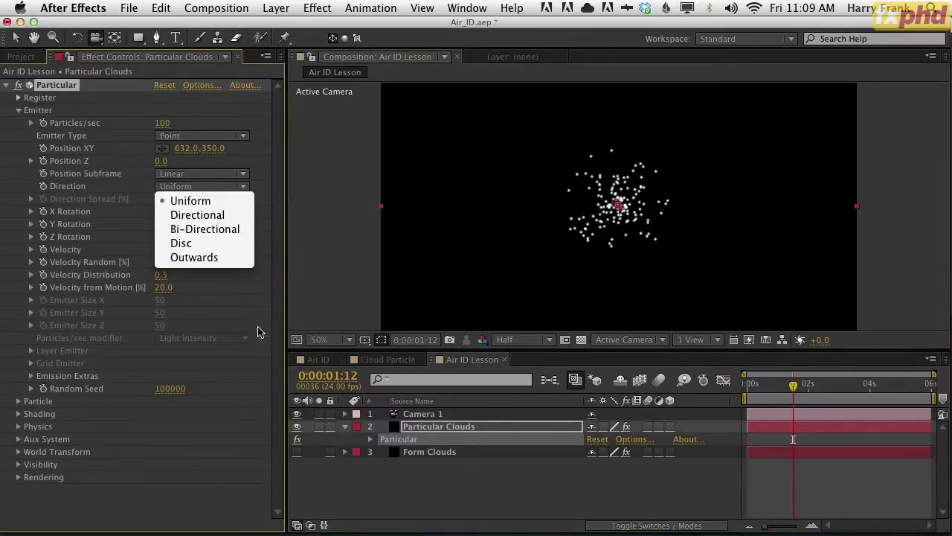
pyautogui.click(233, 215)
pyautogui.click(791, 390)
pyautogui.moveTo(793, 395); pyautogui.dragTo(813, 387)
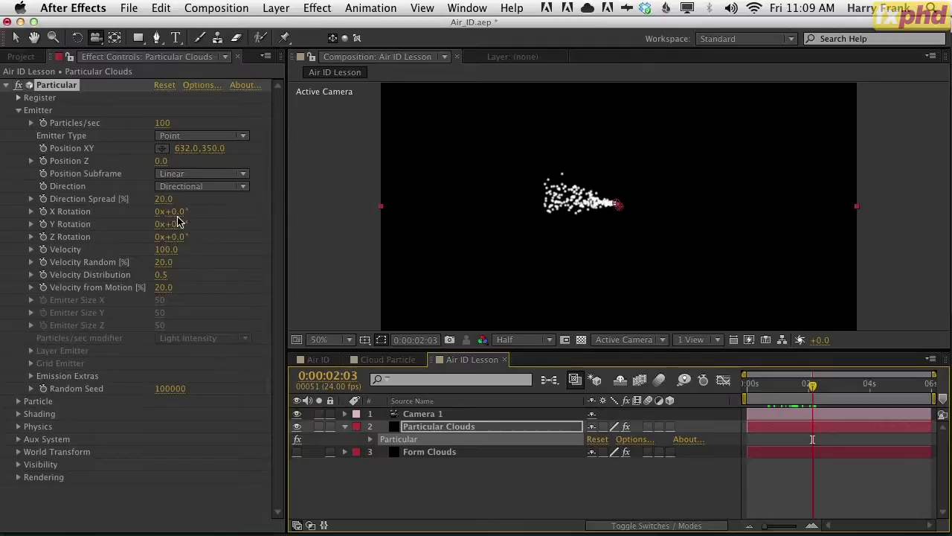
pyautogui.click(449, 418)
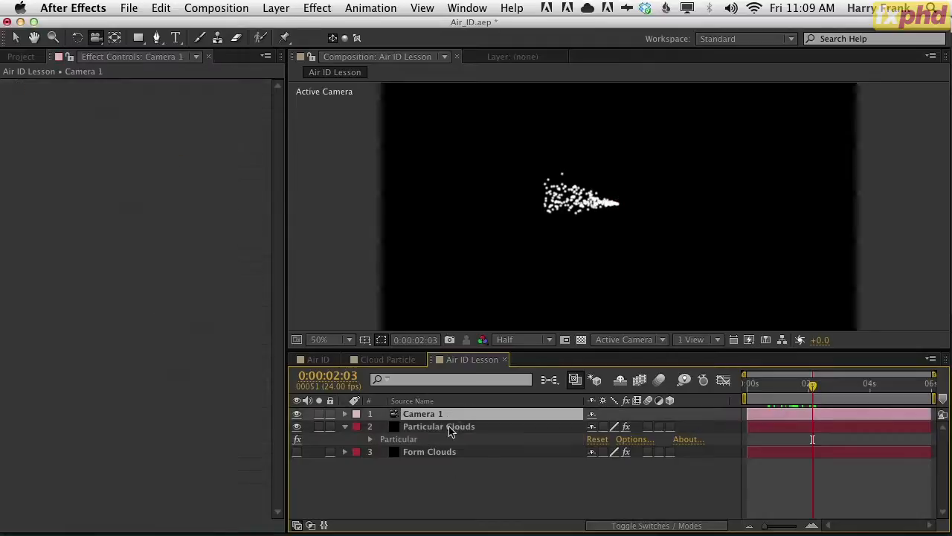
# Step: Reset the transform of Camera 1 to its default position
pyautogui.press('u')
pyautogui.click(593, 428)
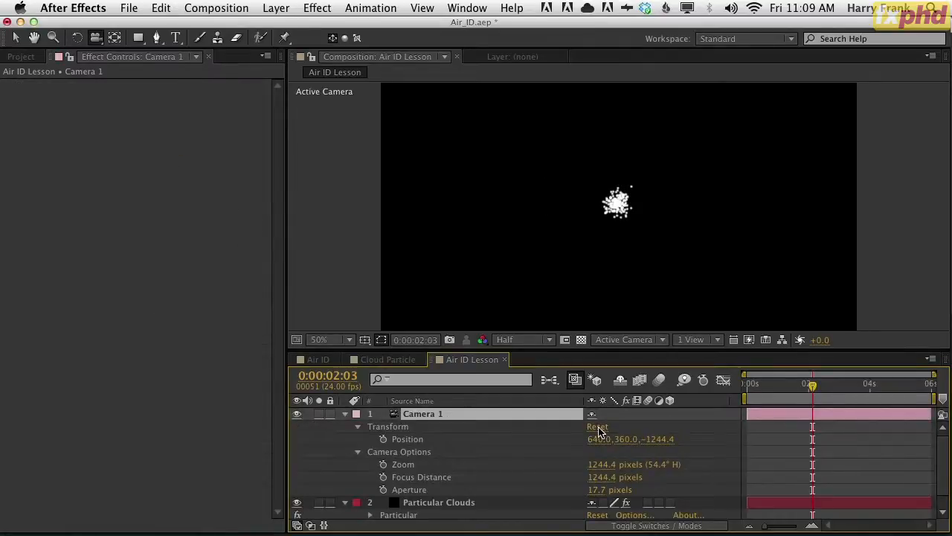
pyautogui.press('u')
# Step: Set the Y Rotation of Particular's emitter to 87° and preview the directional stream
pyautogui.click(419, 438)
pyautogui.moveTo(178, 225); pyautogui.dragTo(251, 225)
pyautogui.press('space')
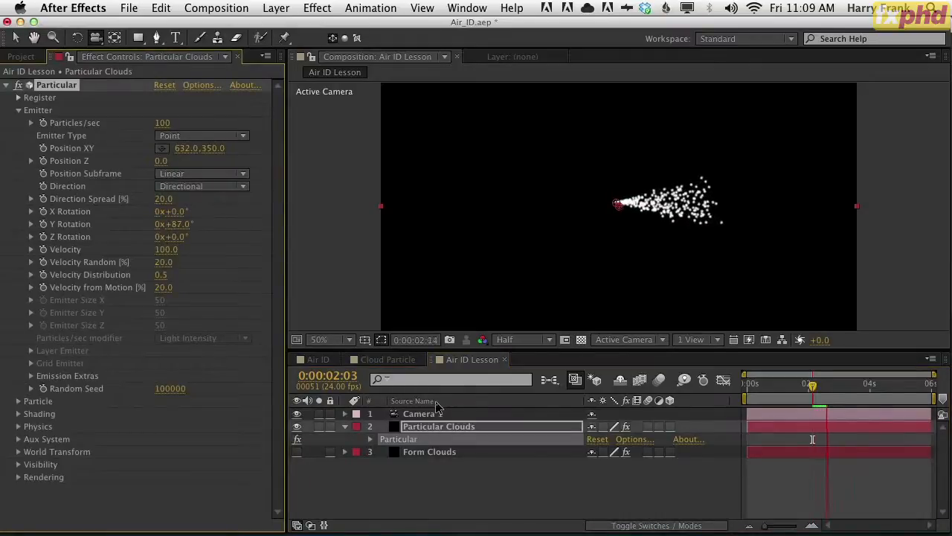
# Step: Set the emitter's Direction to Uniform and its Emitter Type to Box, and preview the particles from the start
pyautogui.click(198, 186)
pyautogui.click(190, 201)
pyautogui.click(171, 138)
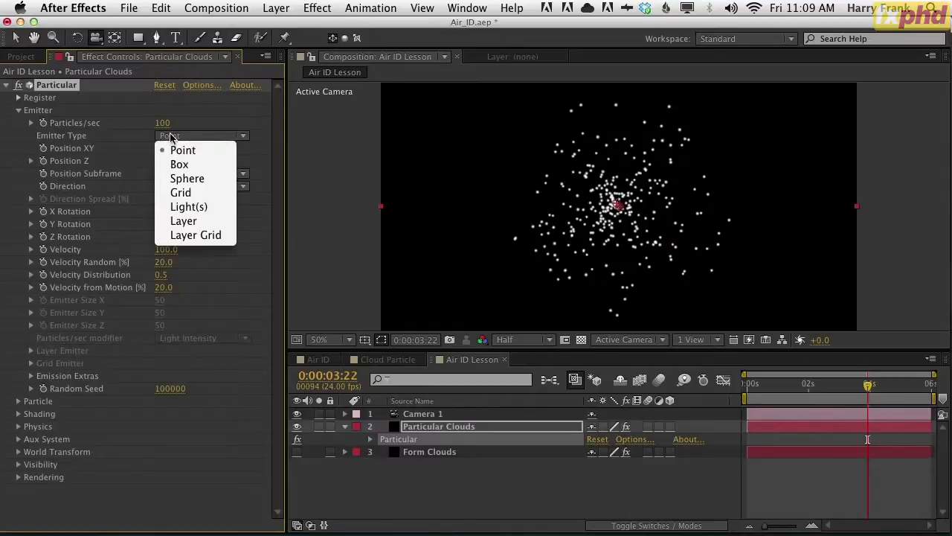
pyautogui.click(193, 164)
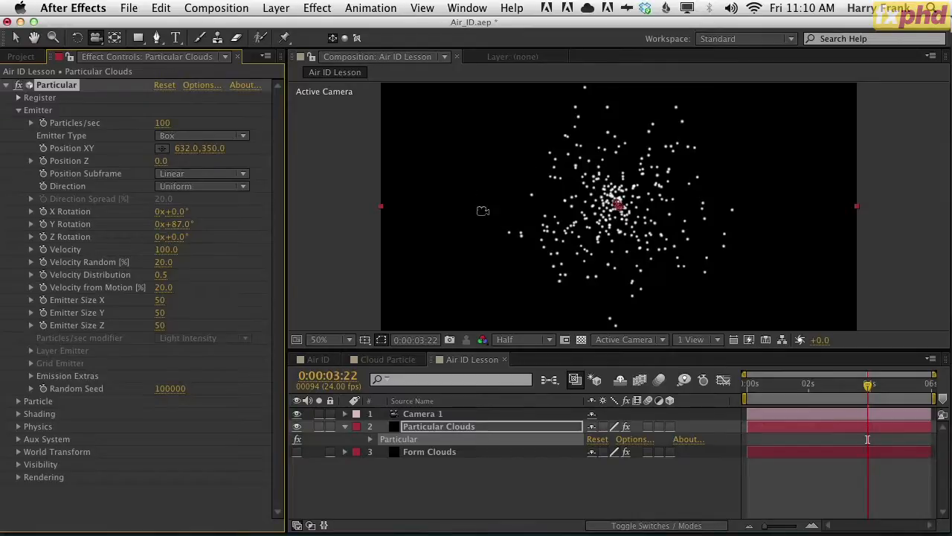
pyautogui.click(751, 387)
pyautogui.press('space')
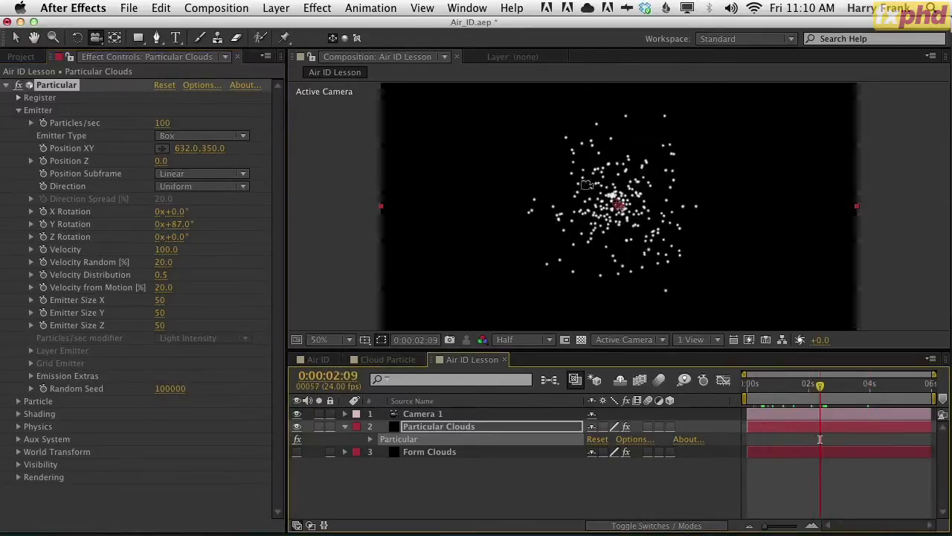
pyautogui.click(753, 384)
pyautogui.press('space')
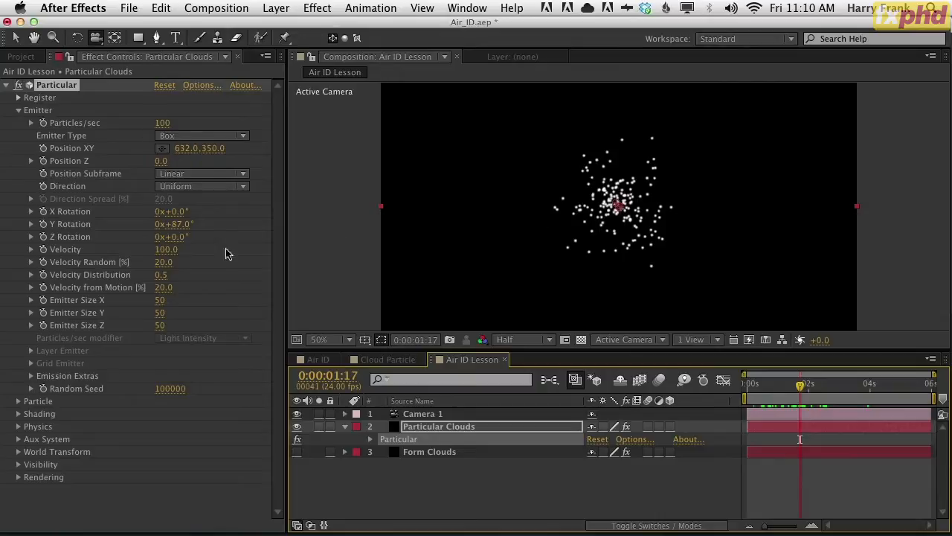
# Step: Set the emitter's Velocity to 0 and preview the particles up to 0:00:02:01
pyautogui.click(165, 250)
pyautogui.write('0')
pyautogui.press('Return')
pyautogui.click(786, 380)
pyautogui.press('space')
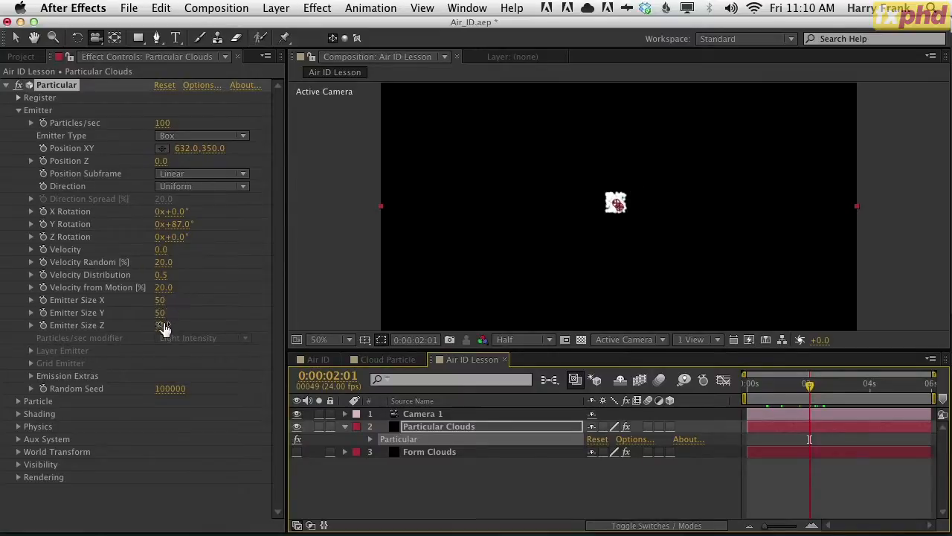
# Step: Orbit around the box of particles to examine its shape, and reset the transform of Camera 1
pyautogui.moveTo(639, 212); pyautogui.dragTo(594, 228)
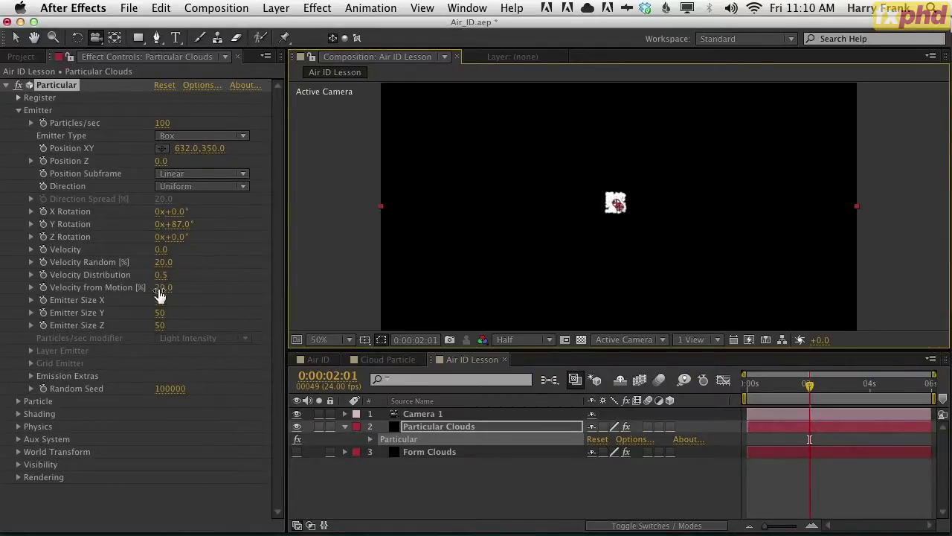
pyautogui.moveTo(160, 305); pyautogui.dragTo(353, 295)
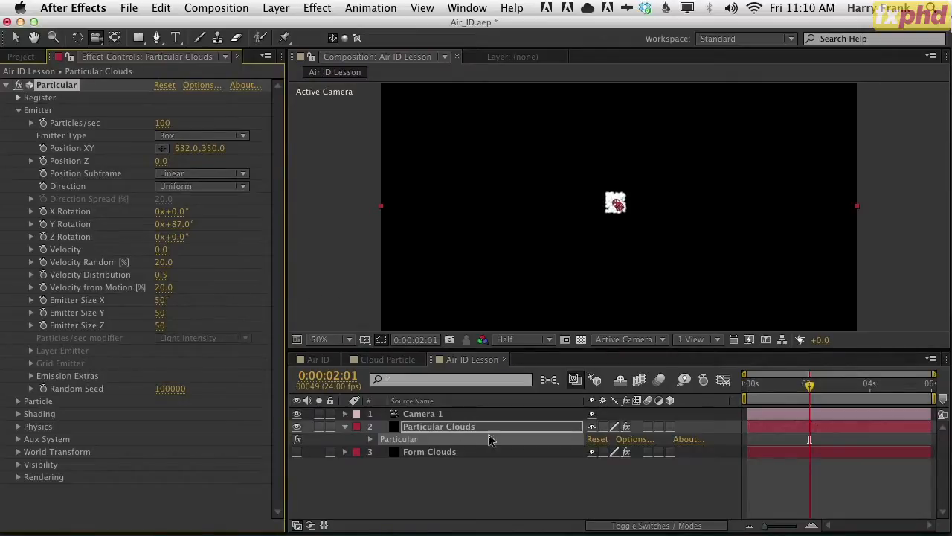
pyautogui.click(456, 417)
pyautogui.press('u')
pyautogui.press('u')
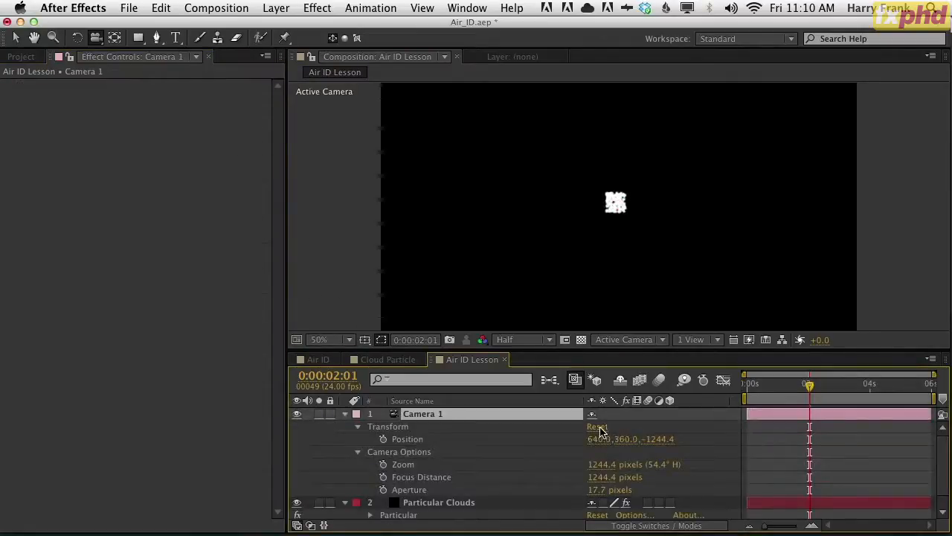
pyautogui.press('u')
# Step: Stretch the box emitter of the Particular Clouds layer by setting Emitter Size X to 2105
pyautogui.click(442, 429)
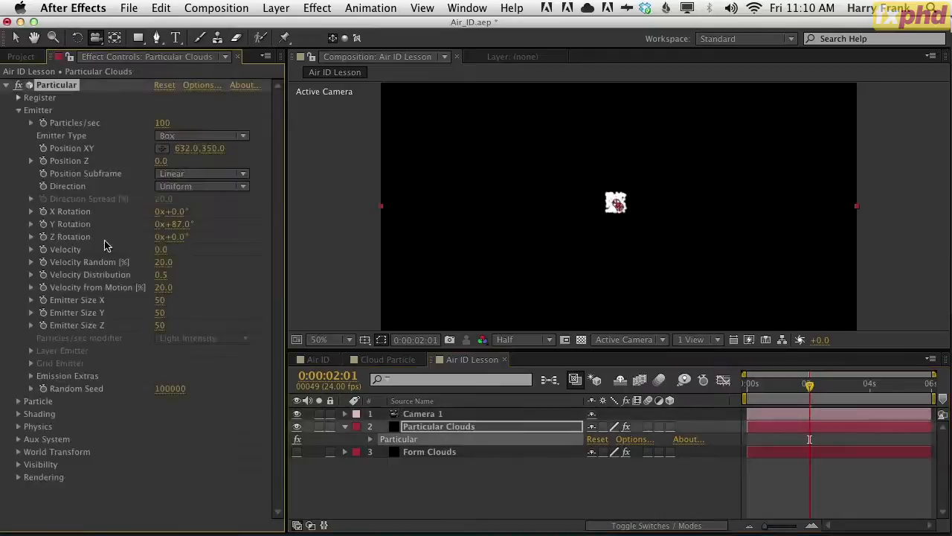
pyautogui.click(160, 300)
pyautogui.write('1192')
pyautogui.press('Return')
pyautogui.moveTo(164, 300); pyautogui.dragTo(535, 430)
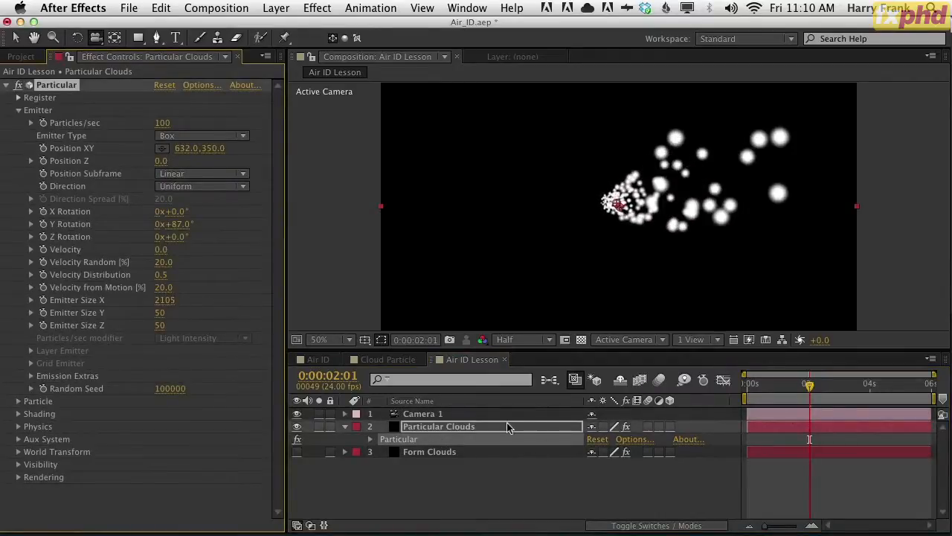
# Step: Reselect the Particular effect and set the emitter's Y Rotation to 0°
pyautogui.click(462, 415)
pyautogui.click(422, 432)
pyautogui.click(159, 224)
pyautogui.write('87')
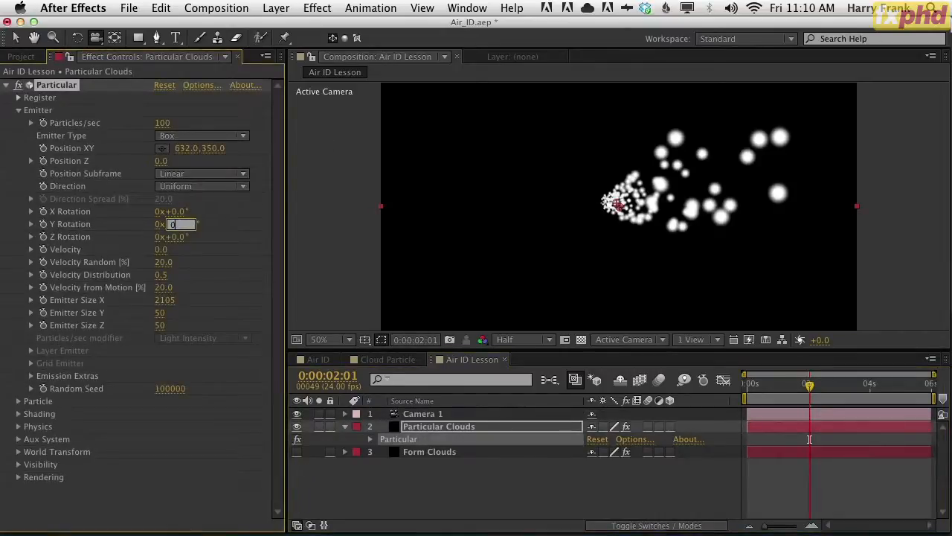
pyautogui.write('0')
pyautogui.press('Return')
# Step: Spread the particles into a floor with Emitter Size X 1415, Emitter Size Z 2798 and Position XY 632, 399, and scrub to 0:00:02:07 to check
pyautogui.moveTo(171, 299); pyautogui.dragTo(584, 270)
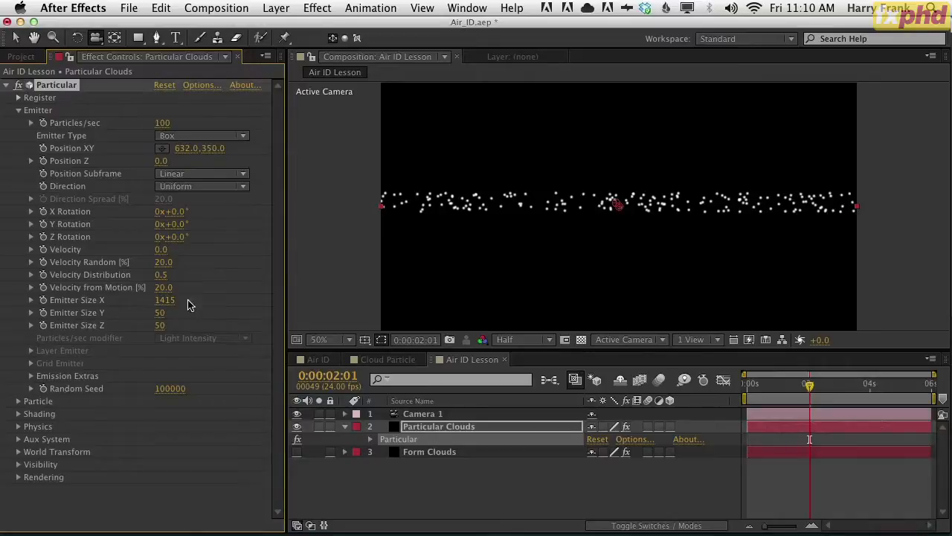
pyautogui.moveTo(158, 325); pyautogui.dragTo(950, 318)
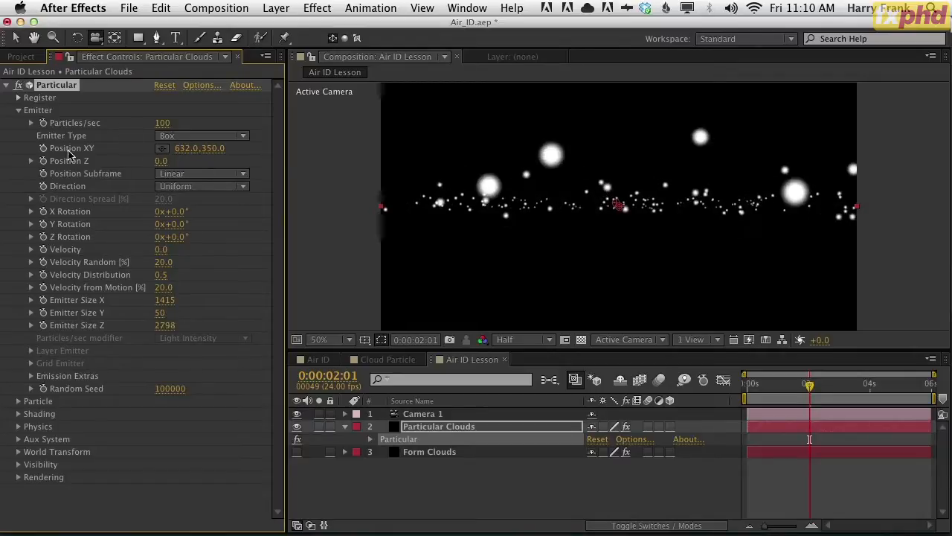
pyautogui.moveTo(216, 148); pyautogui.dragTo(862, 398)
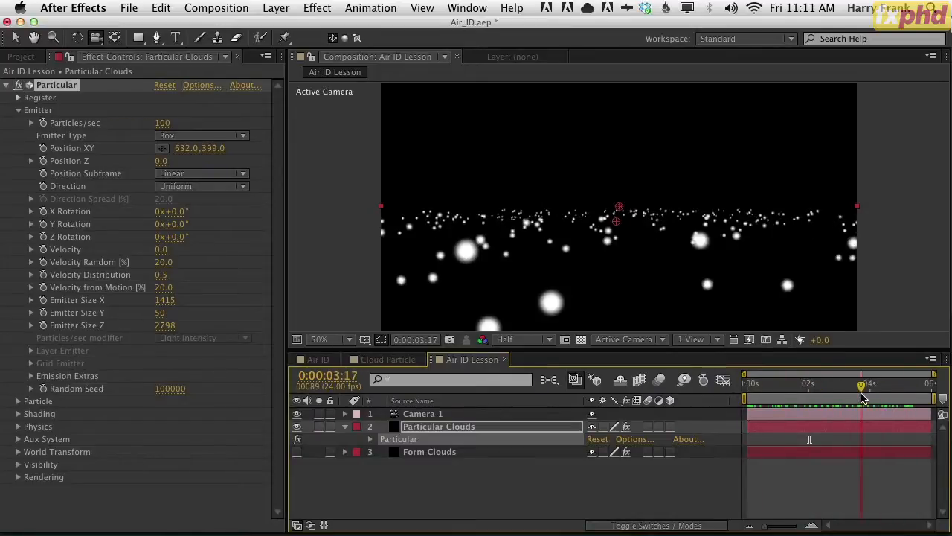
pyautogui.moveTo(766, 395); pyautogui.dragTo(852, 402)
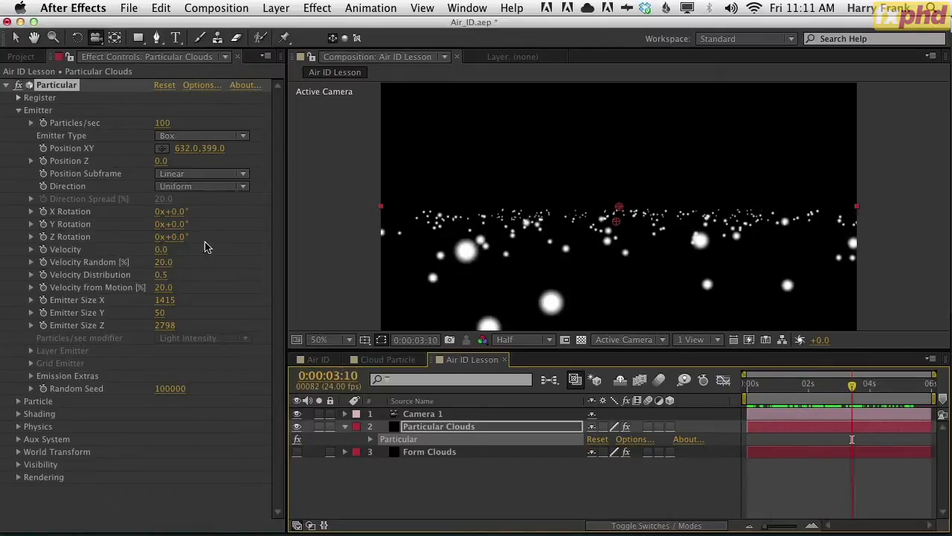
pyautogui.moveTo(790, 398); pyautogui.dragTo(817, 394)
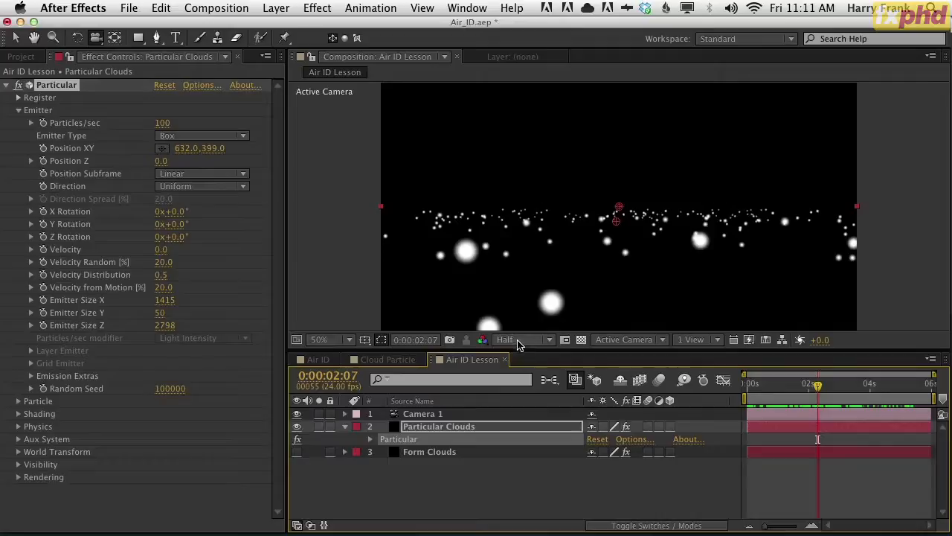
# Step: Expand Particular's Particle settings, collapse the Emitter settings, and look over the available particle types, keeping Sphere
pyautogui.press('v')
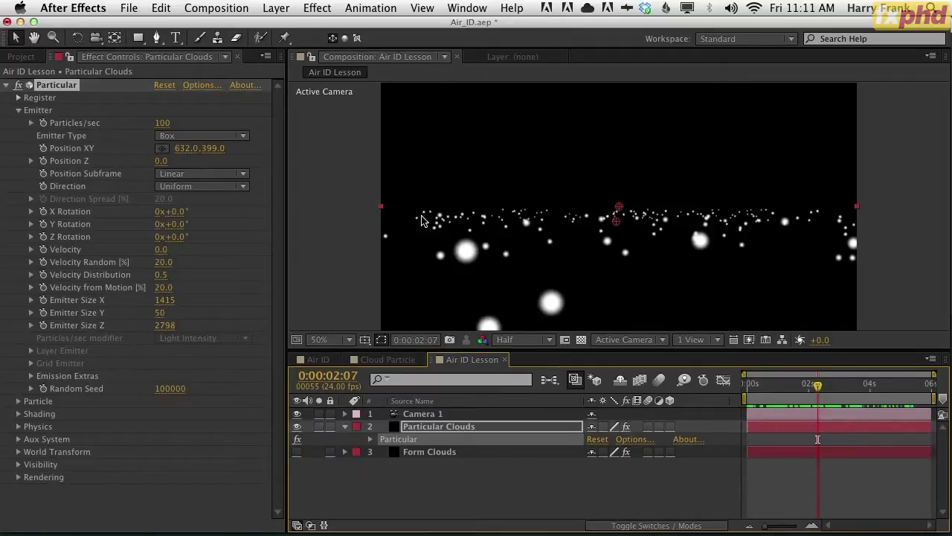
pyautogui.click(246, 287)
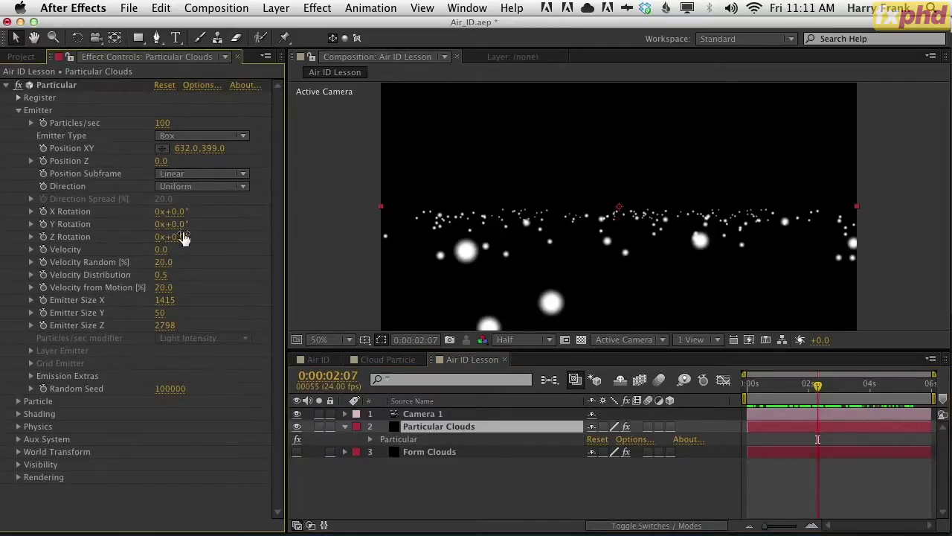
pyautogui.click(18, 401)
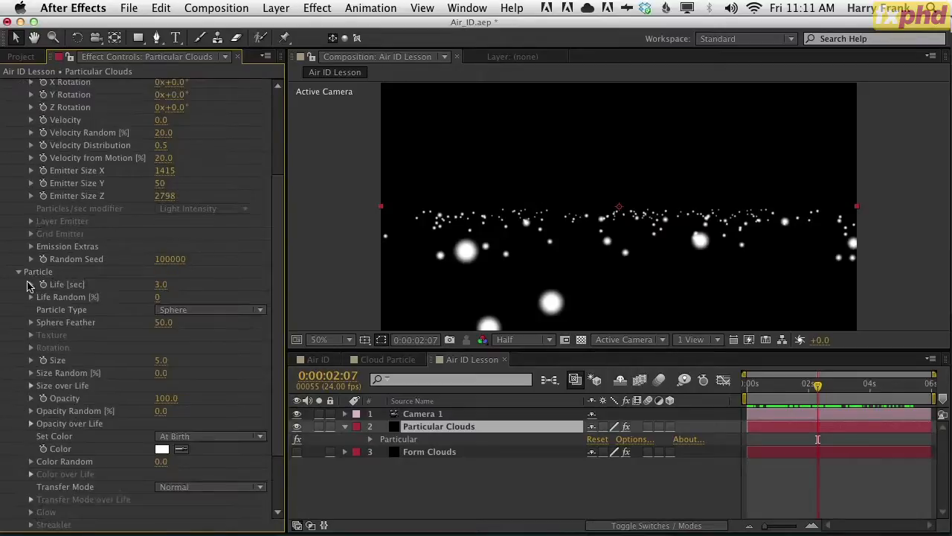
pyautogui.press('v')
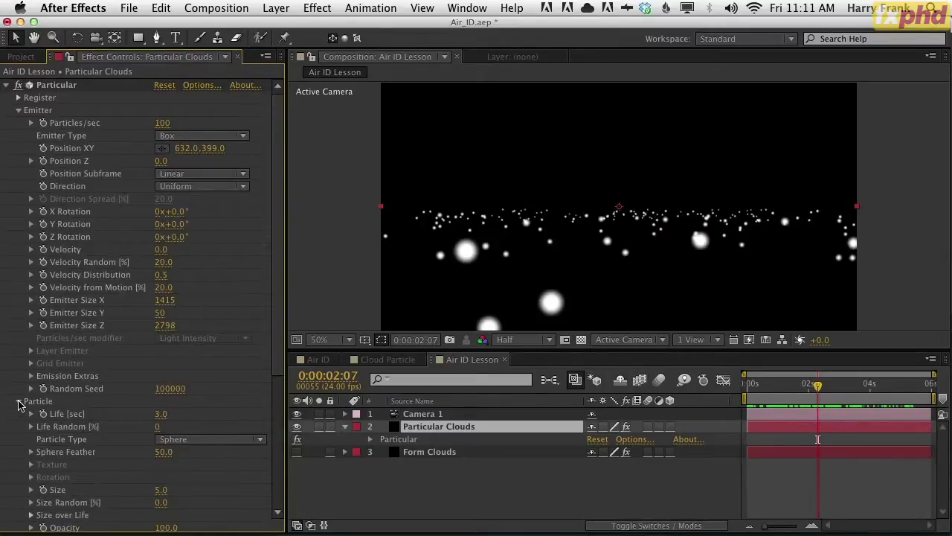
pyautogui.click(17, 110)
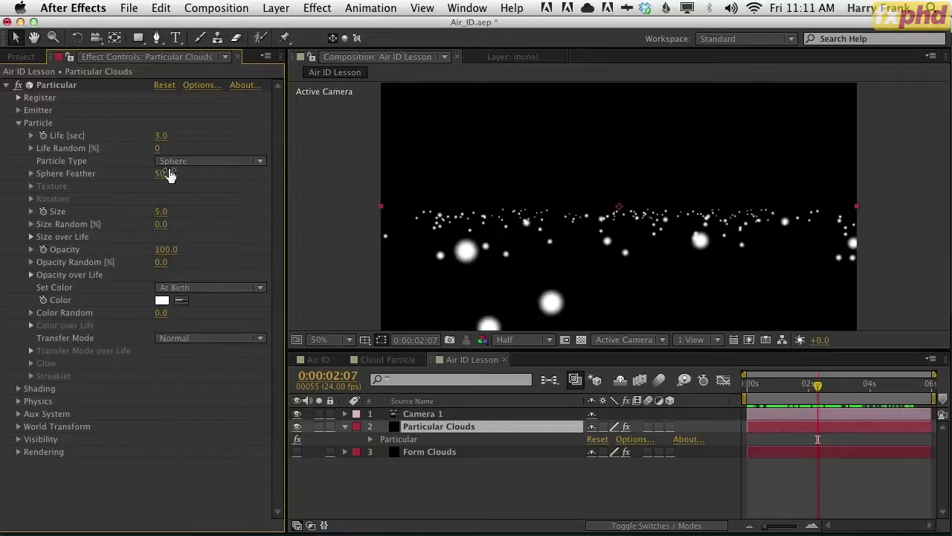
pyautogui.click(200, 159)
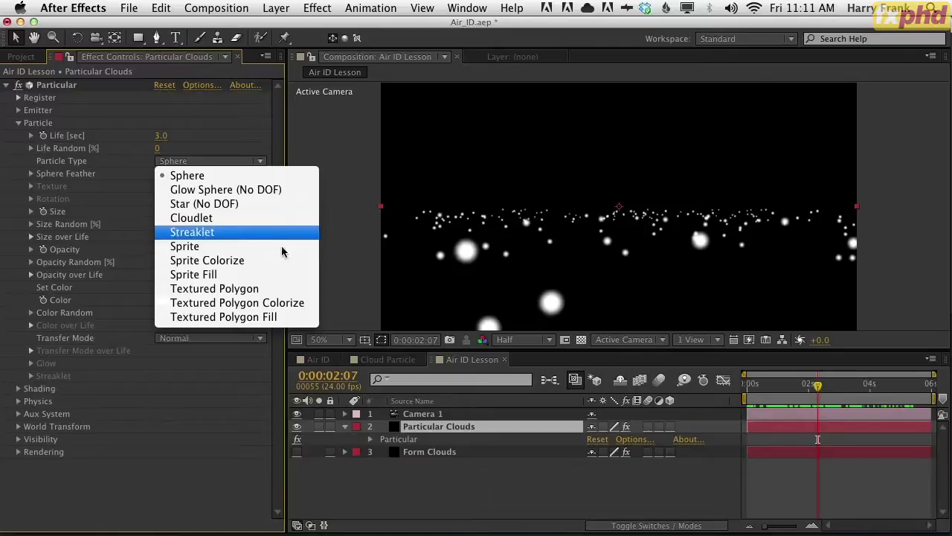
pyautogui.click(359, 191)
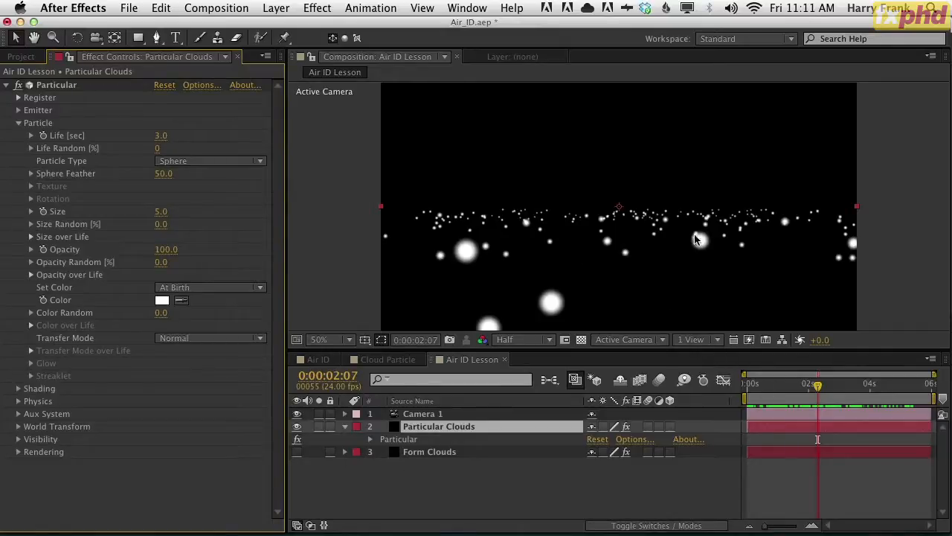
# Step: Preview the particles, set their Life to 10 seconds, and scrub through the timeline back to 0:00:00:00
pyautogui.moveTo(748, 385); pyautogui.dragTo(782, 396)
pyautogui.press('space')
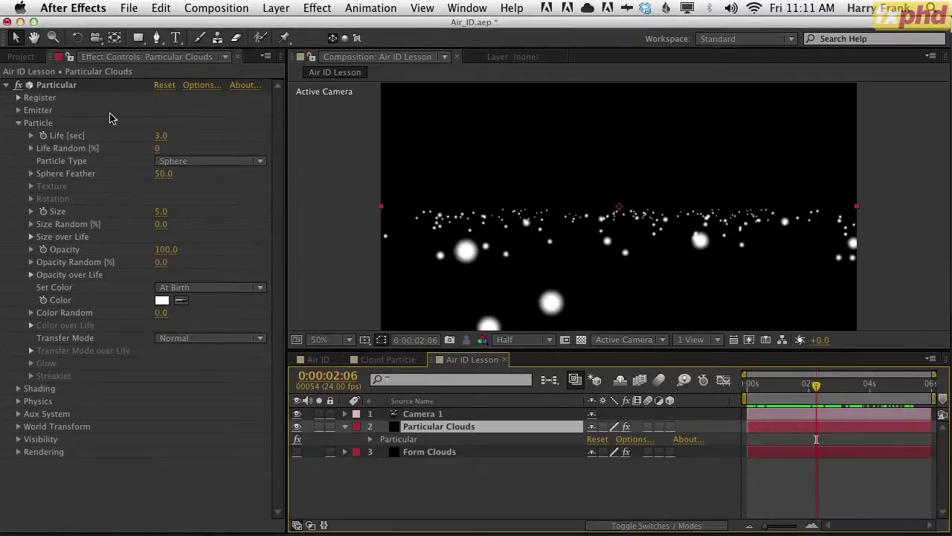
pyautogui.click(162, 135)
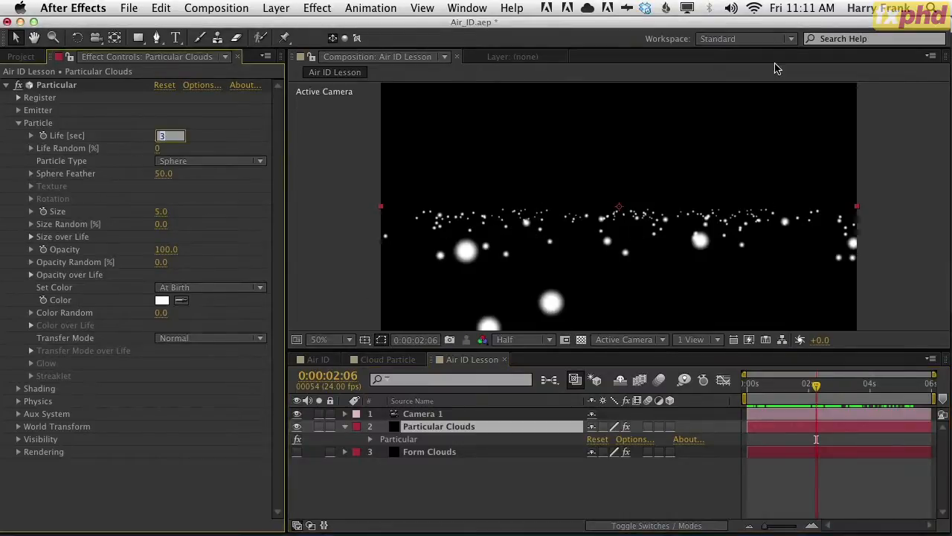
pyautogui.press('Return')
pyautogui.moveTo(759, 386); pyautogui.dragTo(867, 406)
pyautogui.moveTo(774, 406); pyautogui.dragTo(818, 407)
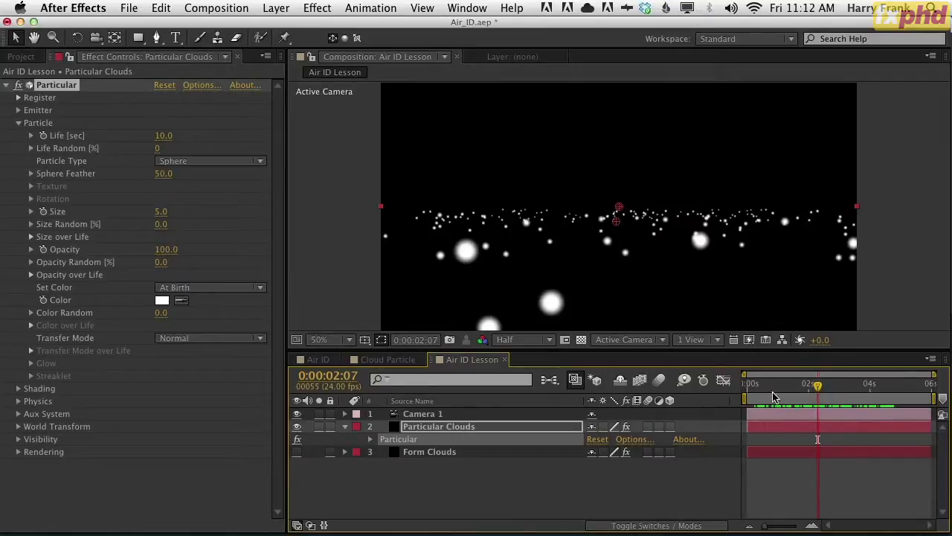
pyautogui.moveTo(773, 392); pyautogui.dragTo(680, 398)
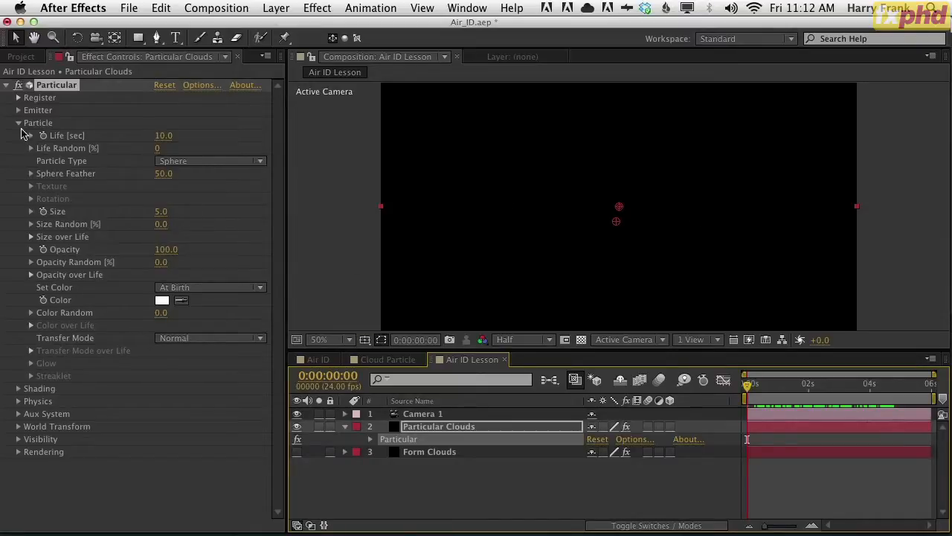
# Step: Expand the Emitter's Emission Extras, set Pre Run to 100, and scrub the timeline back to 0:00:00:00 to check the starting particles
pyautogui.click(19, 111)
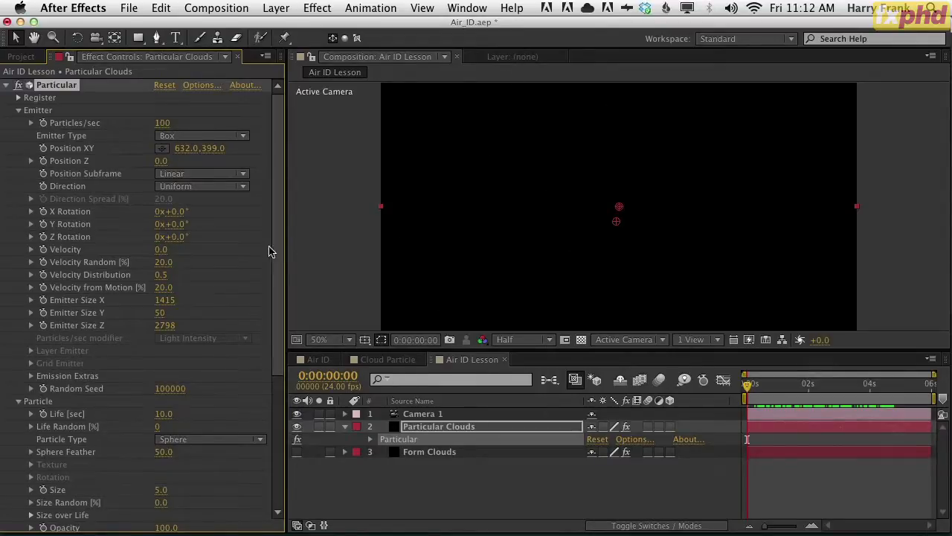
pyautogui.scroll(-3, 82, 370)
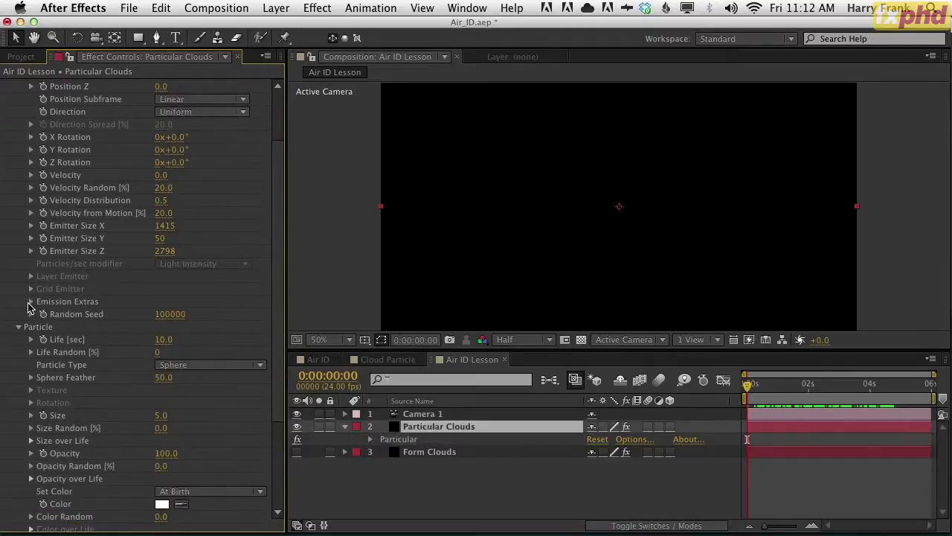
pyautogui.click(31, 301)
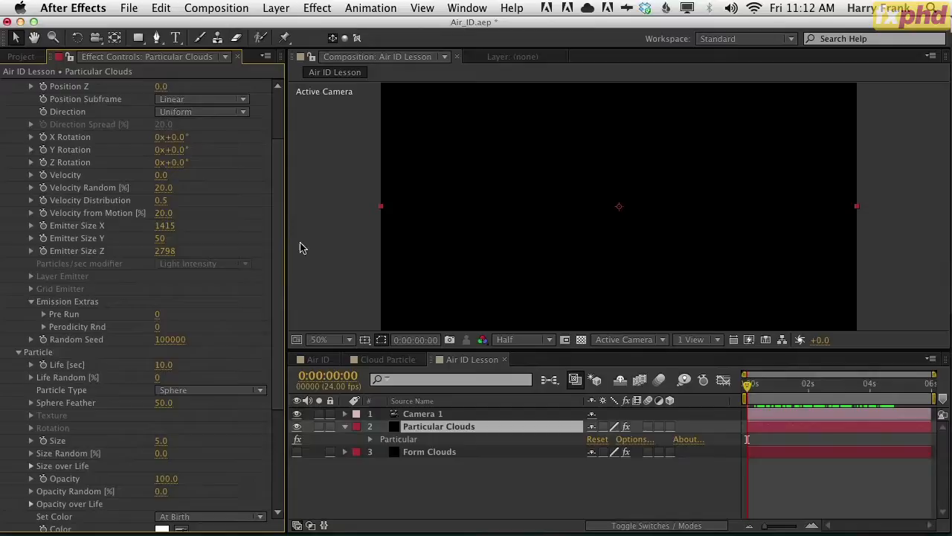
pyautogui.moveTo(272, 207); pyautogui.dragTo(275, 277)
pyautogui.scroll(3, 256, 268)
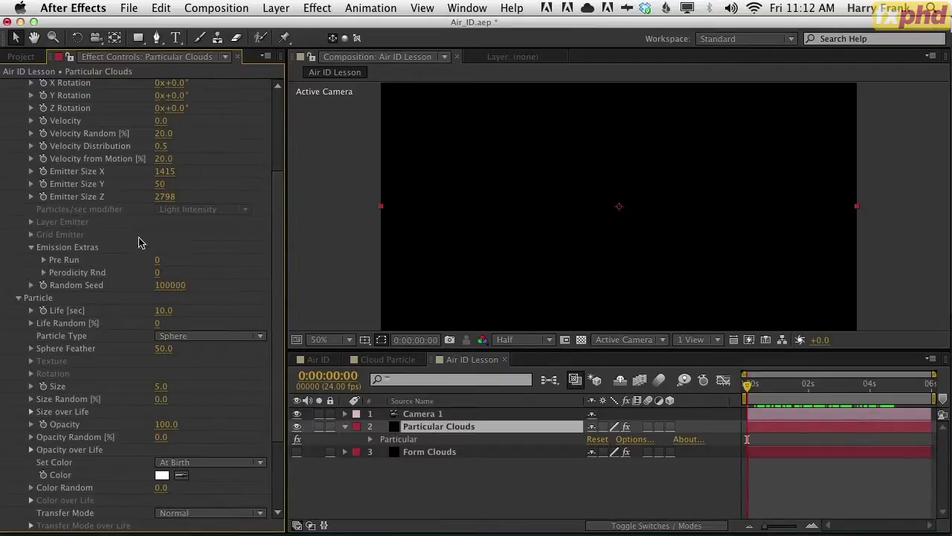
pyautogui.scroll(4, 283, 209)
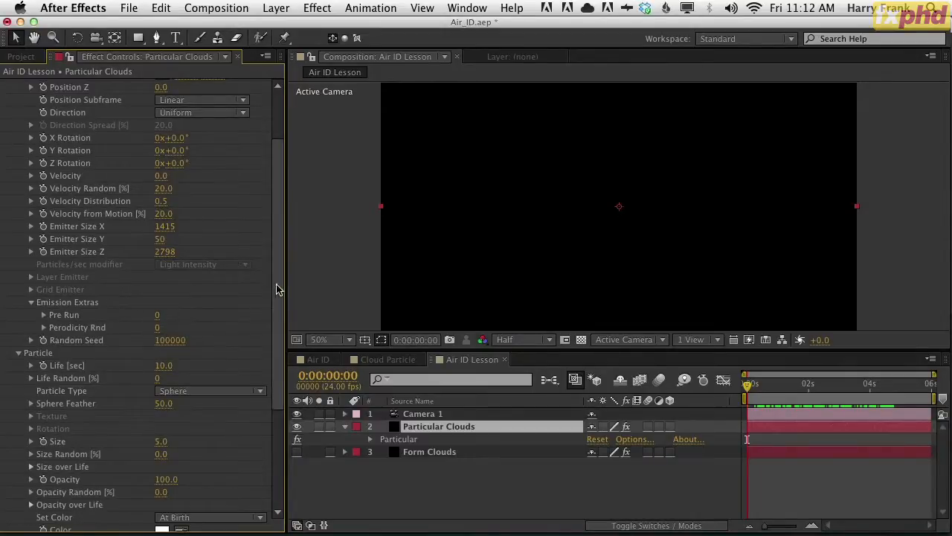
pyautogui.scroll(5, 272, 249)
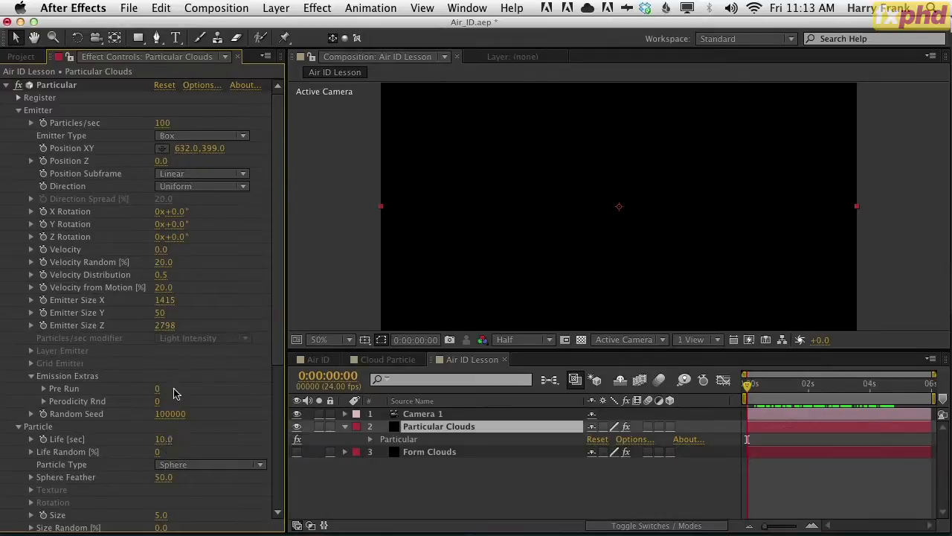
pyautogui.moveTo(158, 389); pyautogui.dragTo(227, 391)
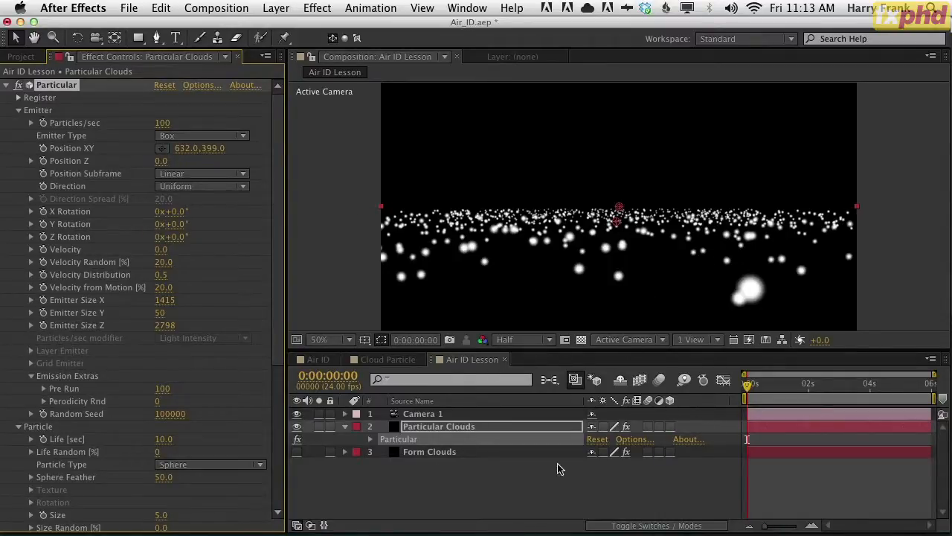
pyautogui.moveTo(161, 389); pyautogui.dragTo(253, 381)
pyautogui.moveTo(771, 390); pyautogui.dragTo(715, 391)
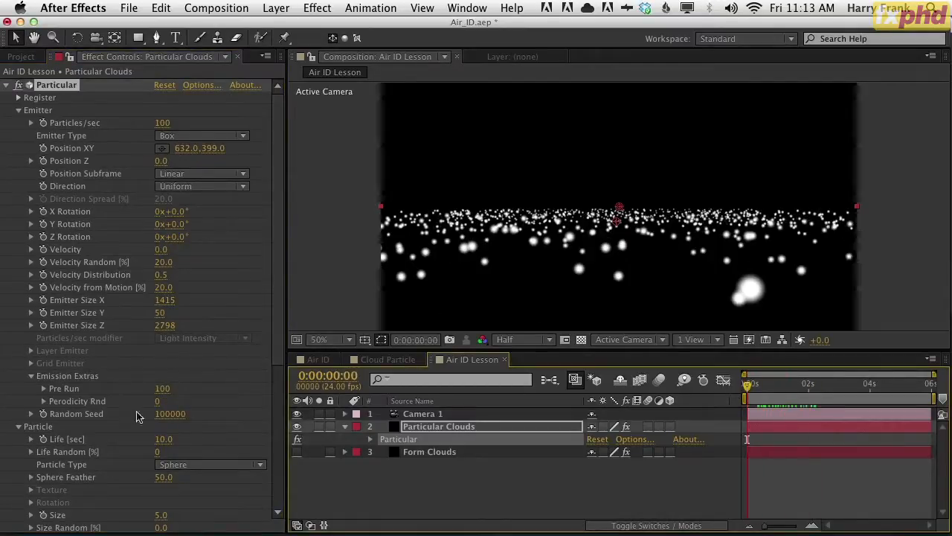
pyautogui.moveTo(762, 393); pyautogui.dragTo(726, 397)
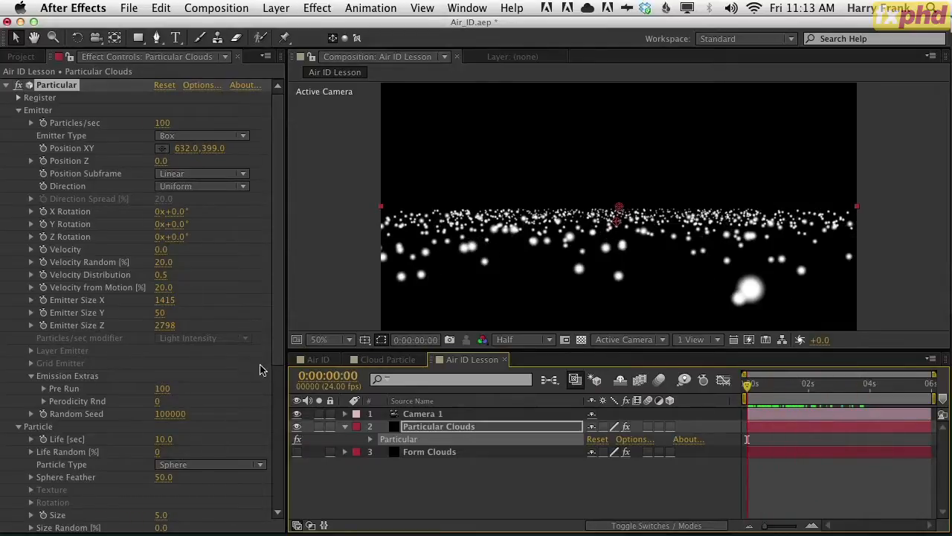
# Step: Try a Pre Run of 10 in a preview, restore it to 100, and scrub through the timeline to compare
pyautogui.moveTo(161, 388); pyautogui.dragTo(29, 401)
pyautogui.press('space')
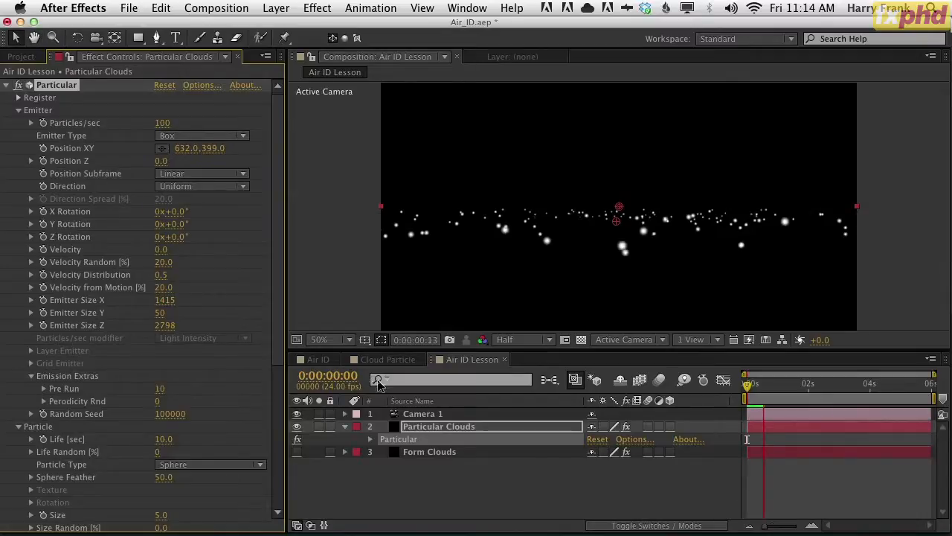
pyautogui.moveTo(160, 387); pyautogui.dragTo(394, 394)
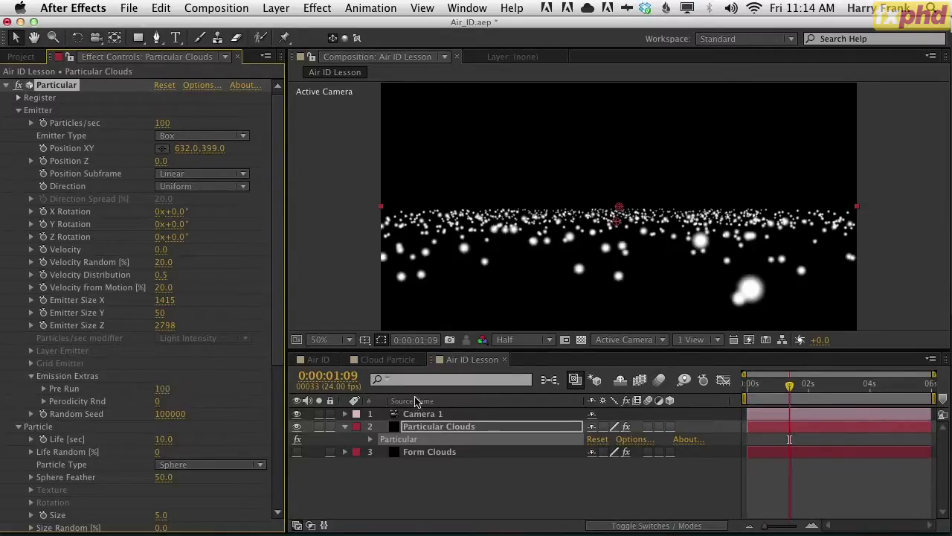
pyautogui.moveTo(790, 387); pyautogui.dragTo(806, 399)
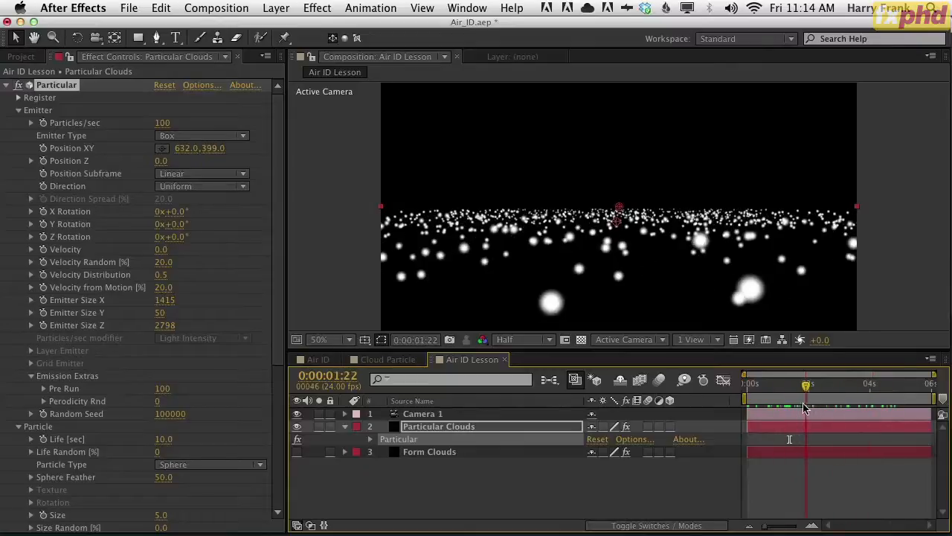
pyautogui.press('space')
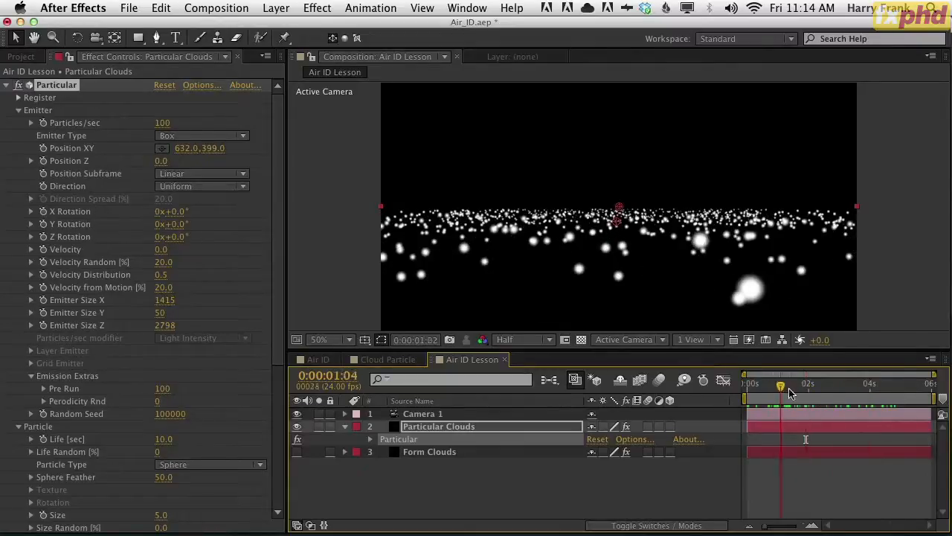
# Step: Collapse the Emitter settings and expand the Opacity over Life and Size over Life graphs
pyautogui.scroll(-5, 97, 357)
pyautogui.scroll(4, 121, 297)
pyautogui.scroll(2, 61, 140)
pyautogui.click(18, 110)
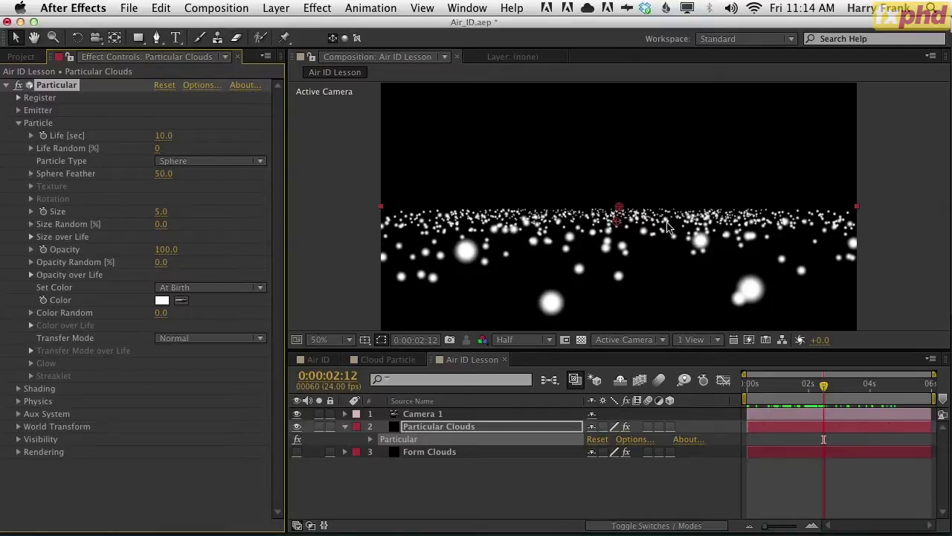
pyautogui.click(30, 250)
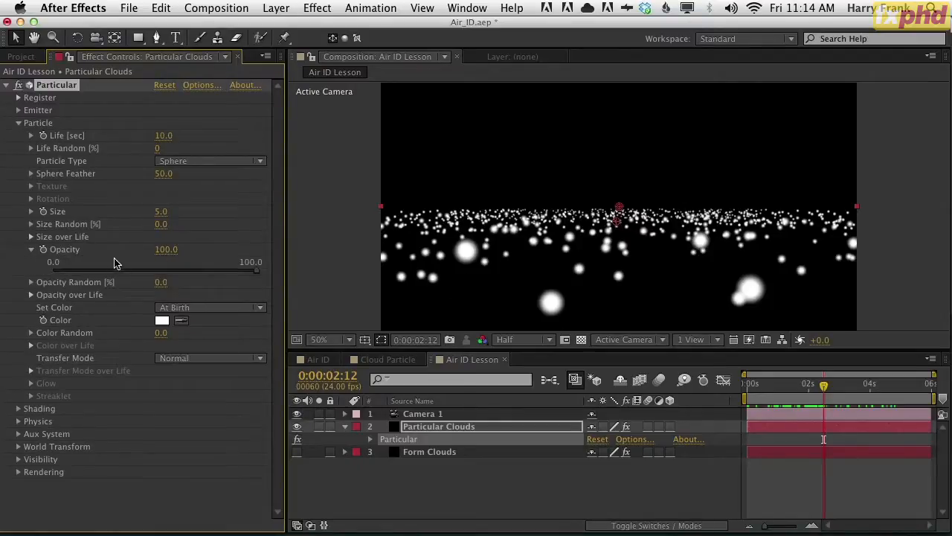
pyautogui.click(27, 251)
pyautogui.click(30, 250)
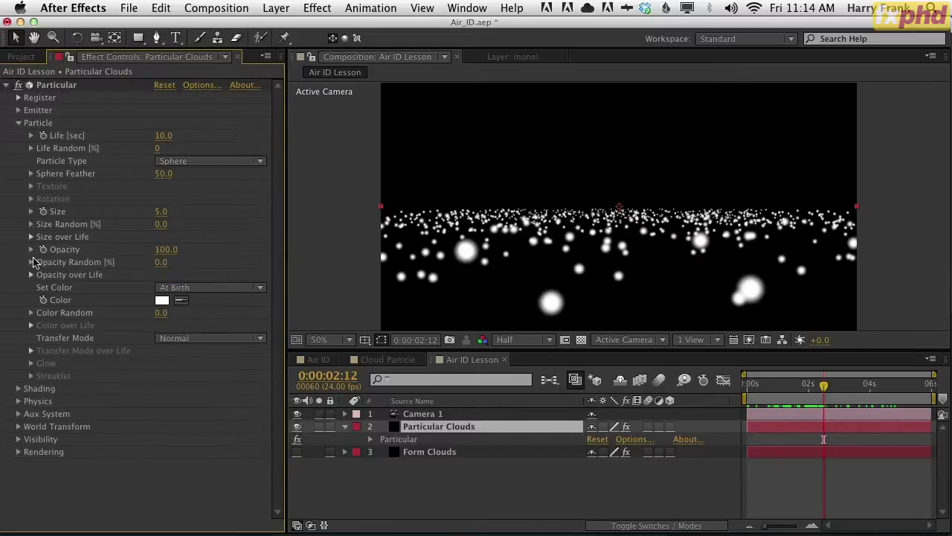
pyautogui.click(31, 276)
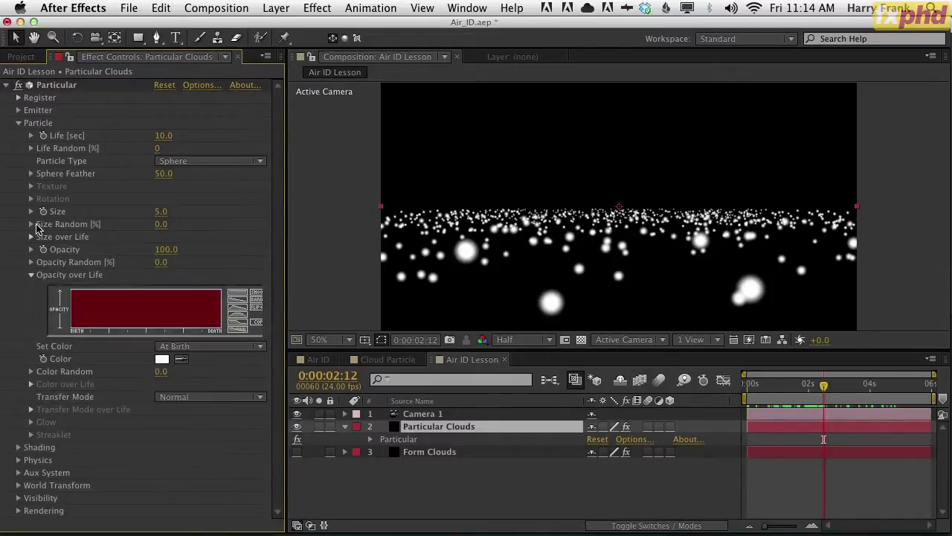
pyautogui.click(31, 237)
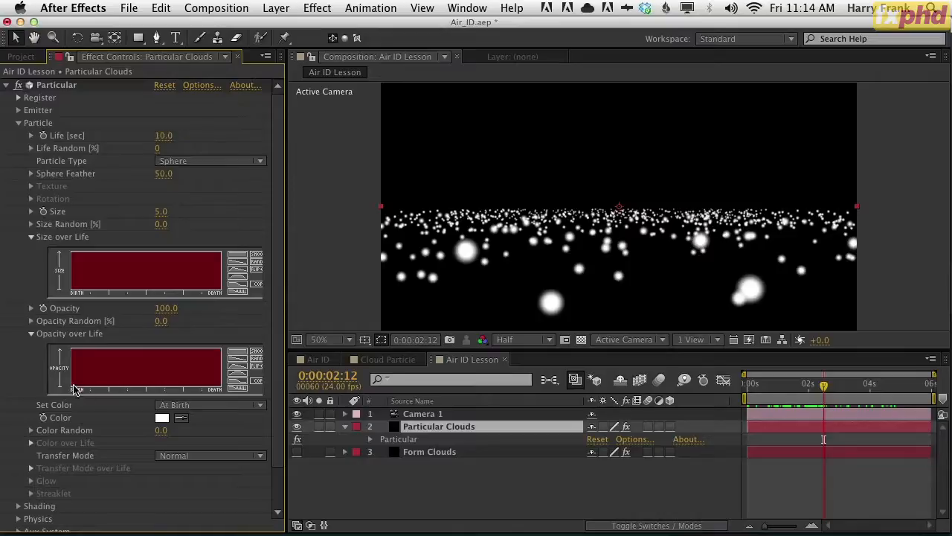
# Step: Shape the Opacity over Life graph with gradual fades at birth and death, and scrub to 0:00:01:15 to check
pyautogui.moveTo(73, 385); pyautogui.dragTo(108, 331)
pyautogui.moveTo(79, 383); pyautogui.dragTo(46, 393)
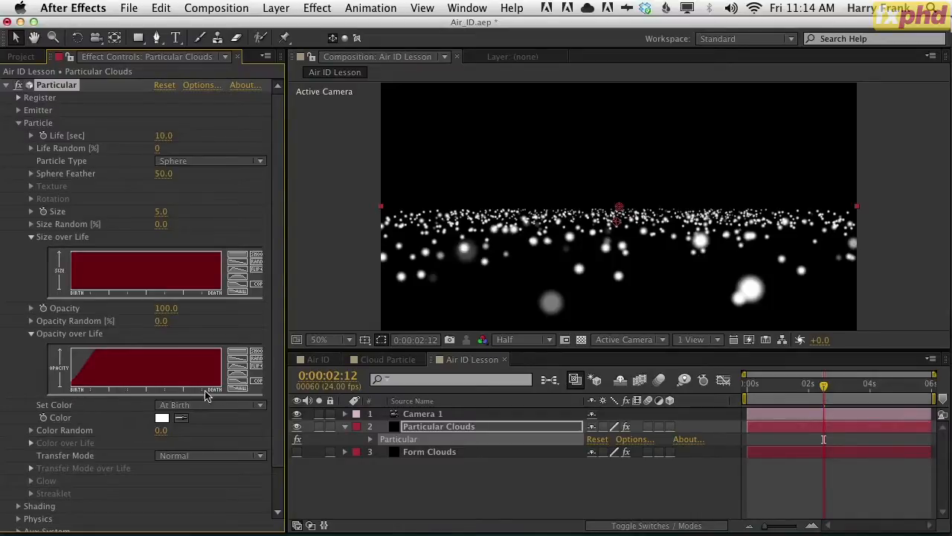
pyautogui.click(240, 374)
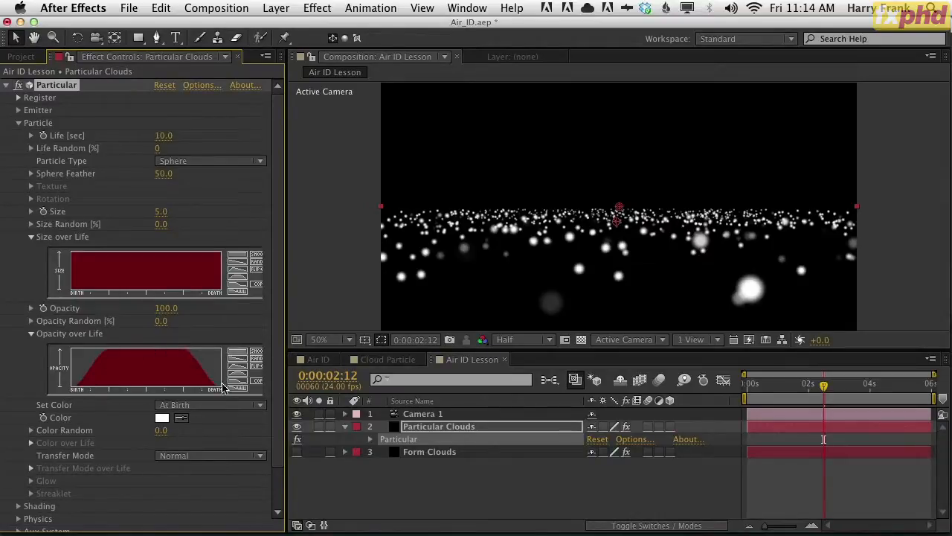
pyautogui.moveTo(753, 386); pyautogui.dragTo(797, 400)
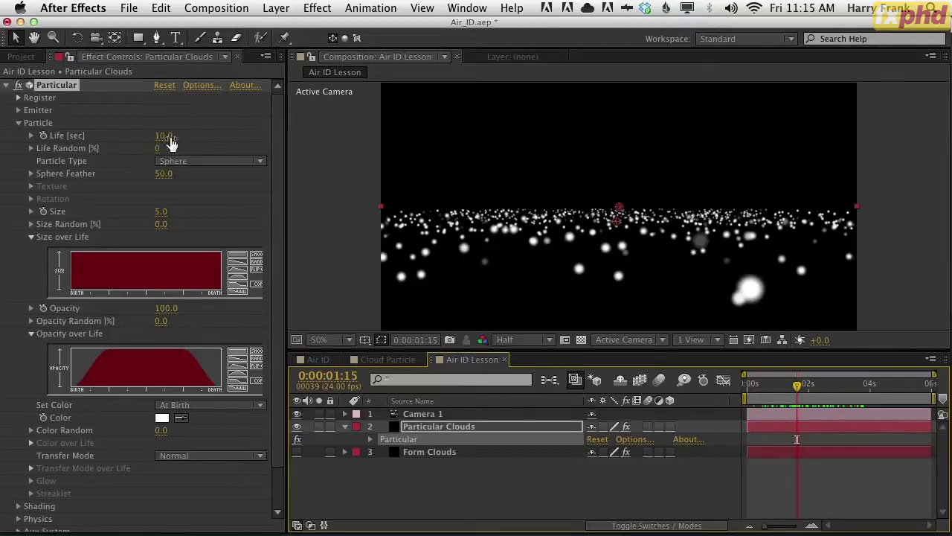
# Step: Redraw the Opacity over Life graph with shorter, steeper fades at both ends, and scrub to 0:00:01:10
pyautogui.click(74, 390)
pyautogui.moveTo(79, 360)
pyautogui.mouseDown()
pyautogui.moveTo(89, 340)
pyautogui.moveTo(110, 340)
pyautogui.mouseUp()
pyautogui.moveTo(219, 387)
pyautogui.mouseDown()
pyautogui.moveTo(211, 349)
pyautogui.moveTo(165, 336)
pyautogui.mouseUp()
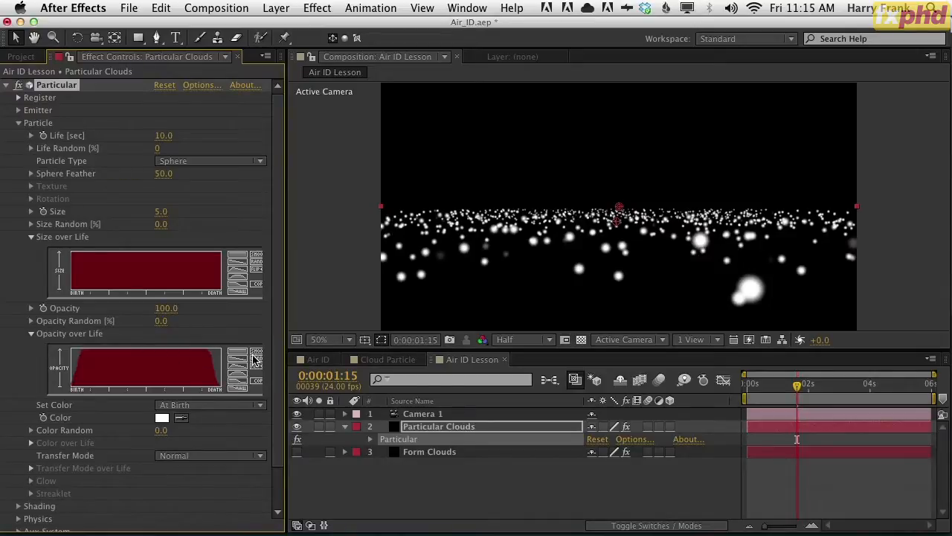
pyautogui.moveTo(774, 384); pyautogui.dragTo(791, 398)
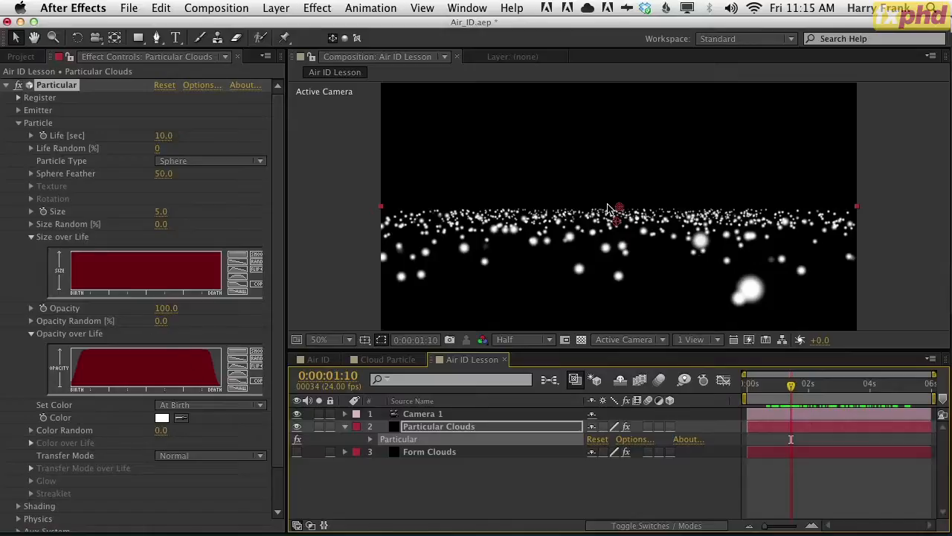
# Step: Change the Particle Type to Cloudlet with Size 22 and Size Random 27%, and lower the emitter to Position XY 632, 422
pyautogui.click(190, 161)
pyautogui.click(192, 217)
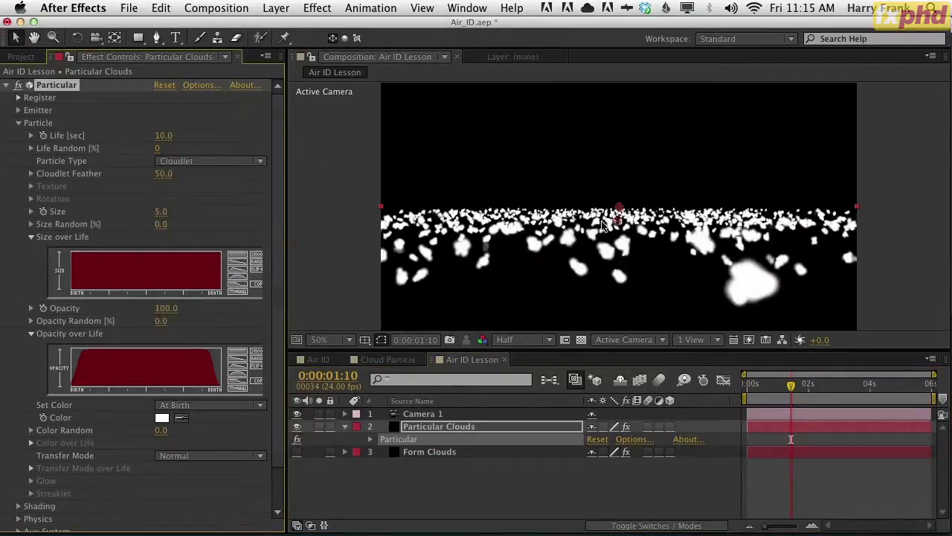
pyautogui.moveTo(164, 219); pyautogui.dragTo(184, 229)
pyautogui.press('space')
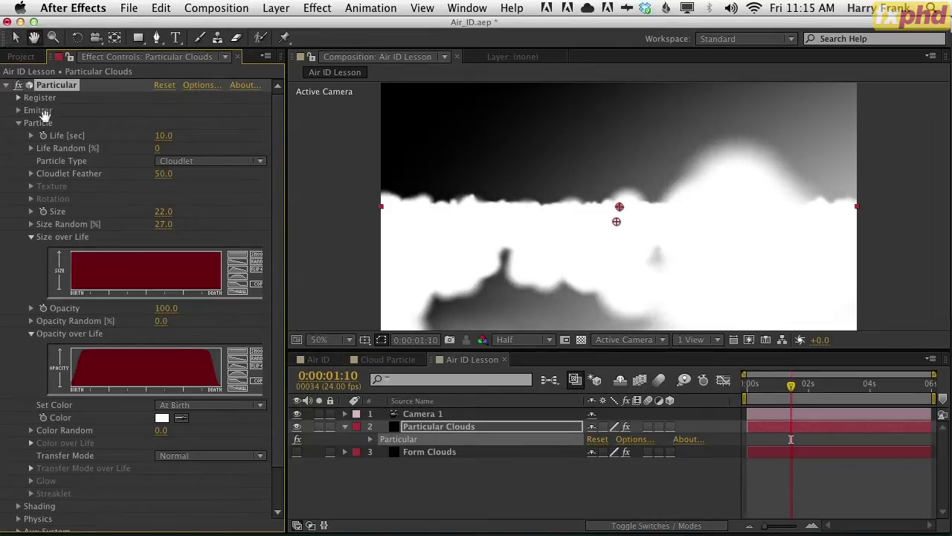
pyautogui.click(18, 110)
pyautogui.moveTo(213, 153); pyautogui.dragTo(223, 154)
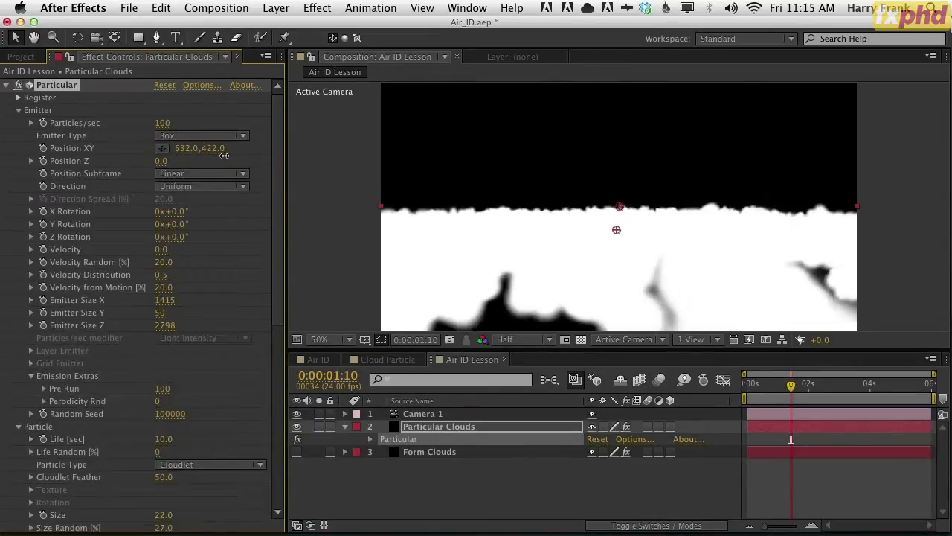
# Step: Soften the cloudlets with Opacity 7 and Size 28, and scrub the timeline to 0:00:03:08 to check the cloud layer
pyautogui.scroll(-5, 154, 360)
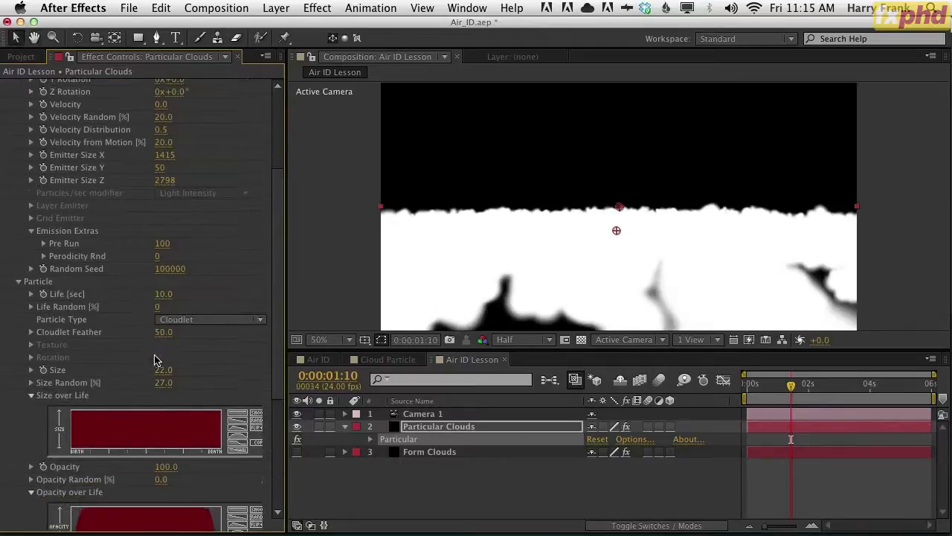
pyautogui.scroll(-4, 162, 391)
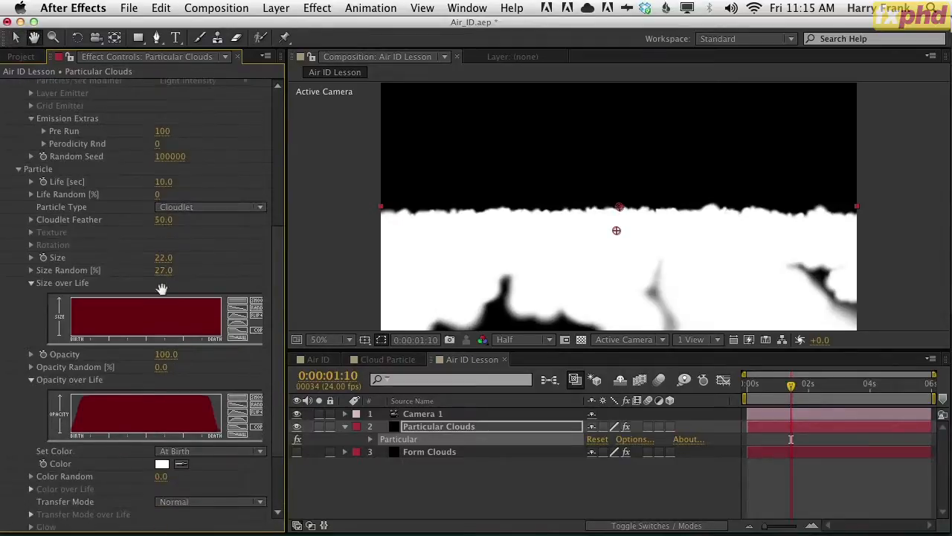
pyautogui.moveTo(132, 354); pyautogui.dragTo(103, 358)
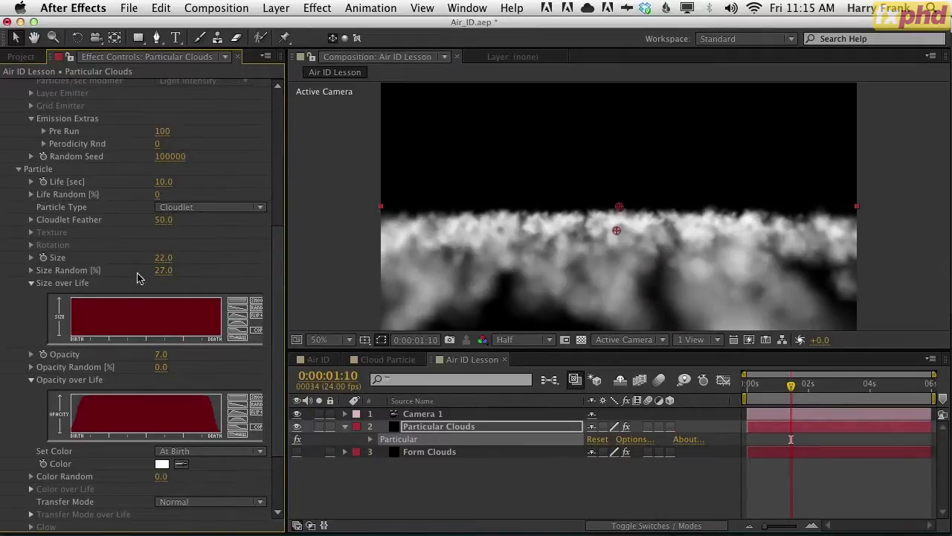
pyautogui.moveTo(162, 258); pyautogui.dragTo(176, 259)
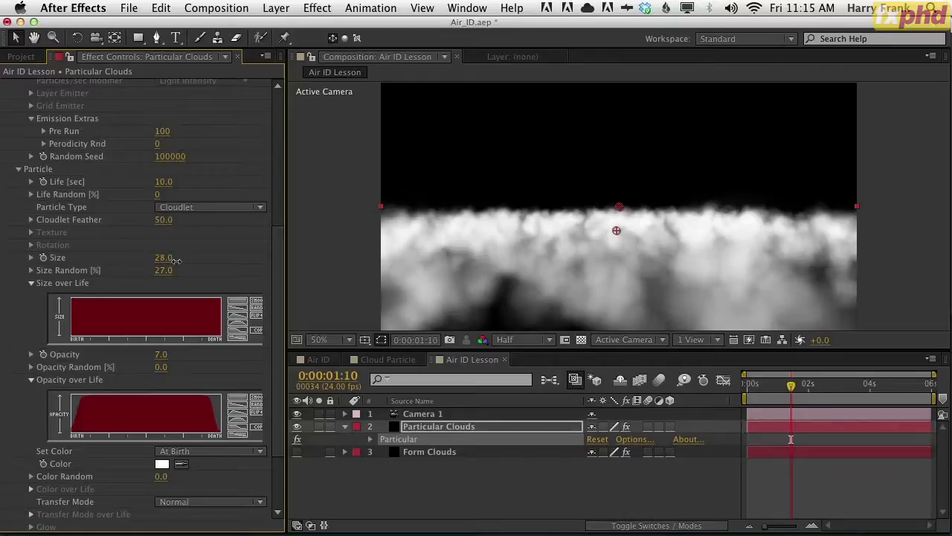
pyautogui.moveTo(791, 385); pyautogui.dragTo(868, 411)
pyautogui.click(793, 394)
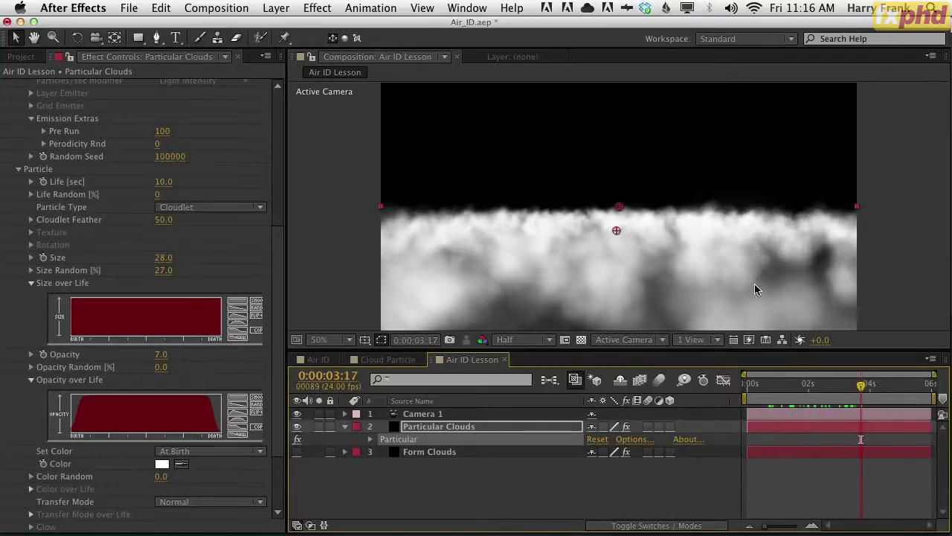
pyautogui.moveTo(755, 405); pyautogui.dragTo(788, 406)
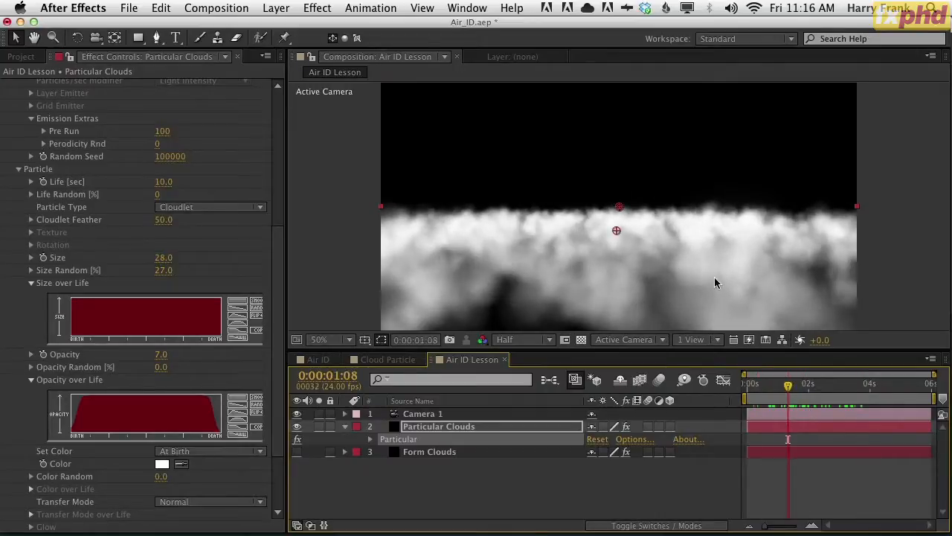
pyautogui.click(783, 385)
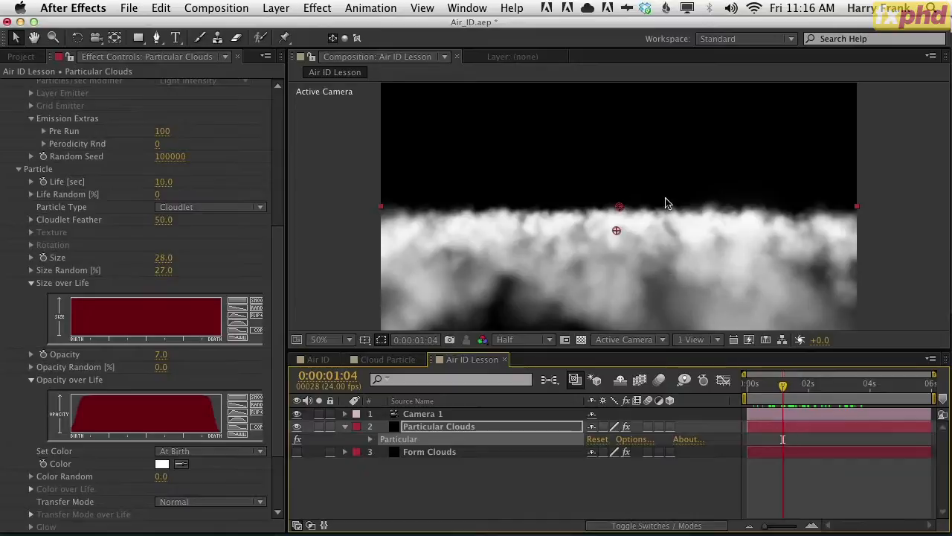
pyautogui.moveTo(774, 393); pyautogui.dragTo(825, 407)
pyautogui.press('space')
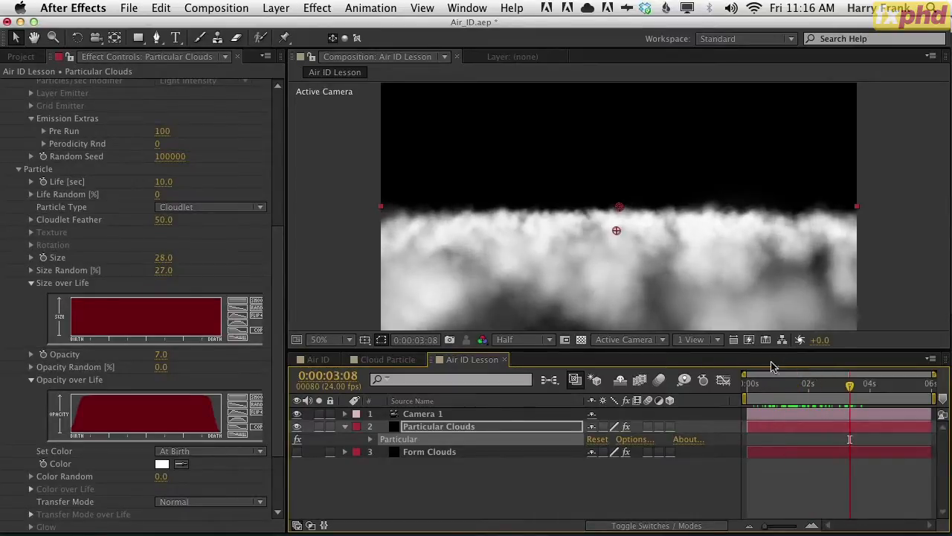
# Step: Give the Particular cloud particles a sideways drift by setting Wind X to 41 in the Air physics settings
pyautogui.scroll(2, 270, 206)
pyautogui.scroll(-5, 254, 458)
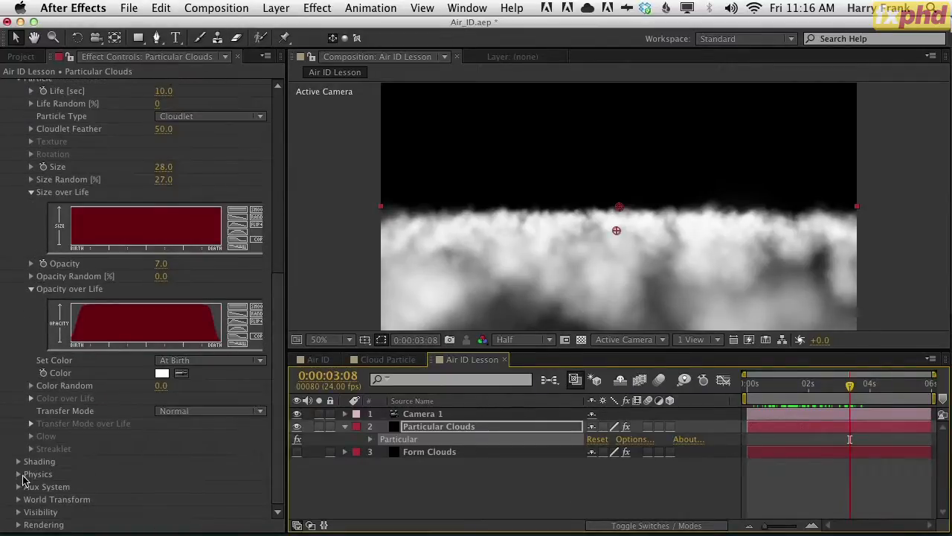
pyautogui.click(18, 474)
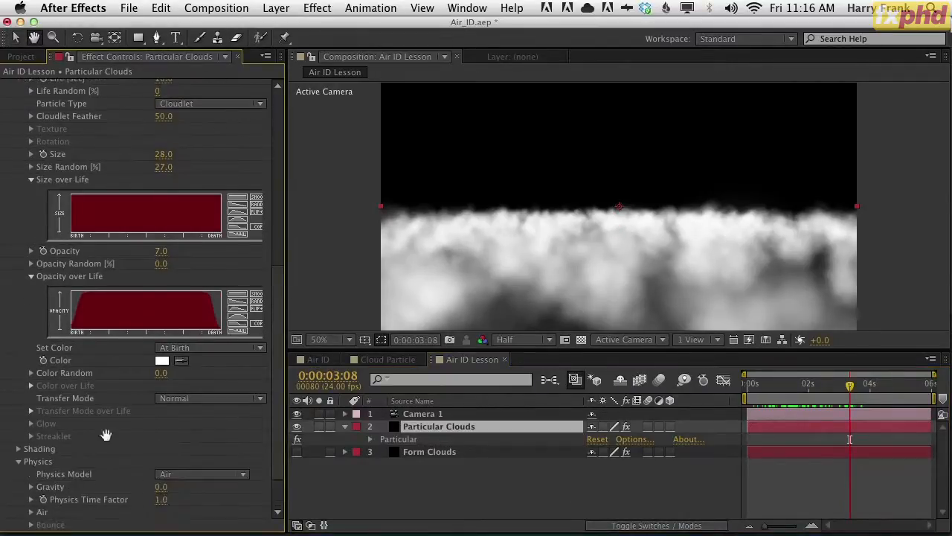
pyautogui.scroll(-3, 107, 435)
pyautogui.click(31, 462)
pyautogui.moveTo(164, 420); pyautogui.dragTo(195, 420)
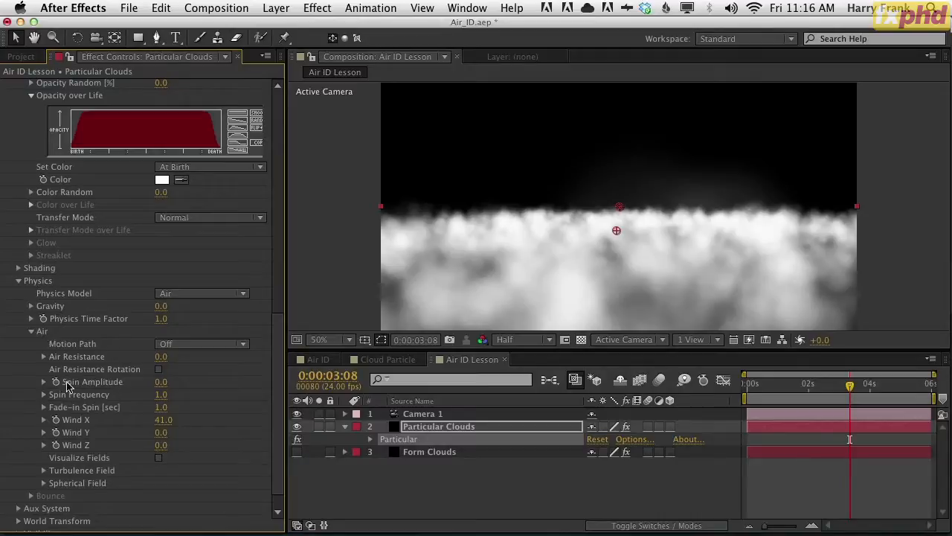
# Step: RAM-preview the drifting Particular clouds, scrub through the animation, and park the playhead at 0:00:02:19
pyautogui.click(767, 492)
pyautogui.press('KP_0')
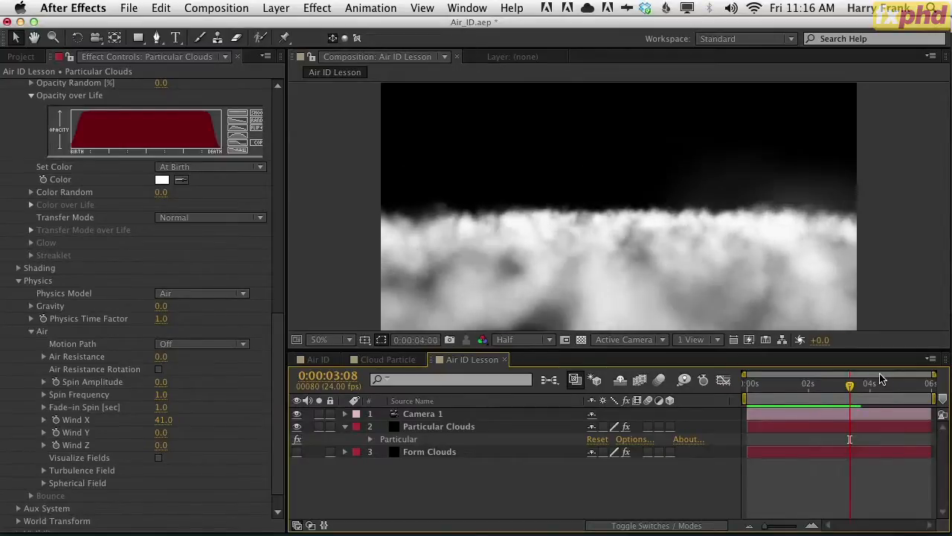
pyautogui.click(676, 462)
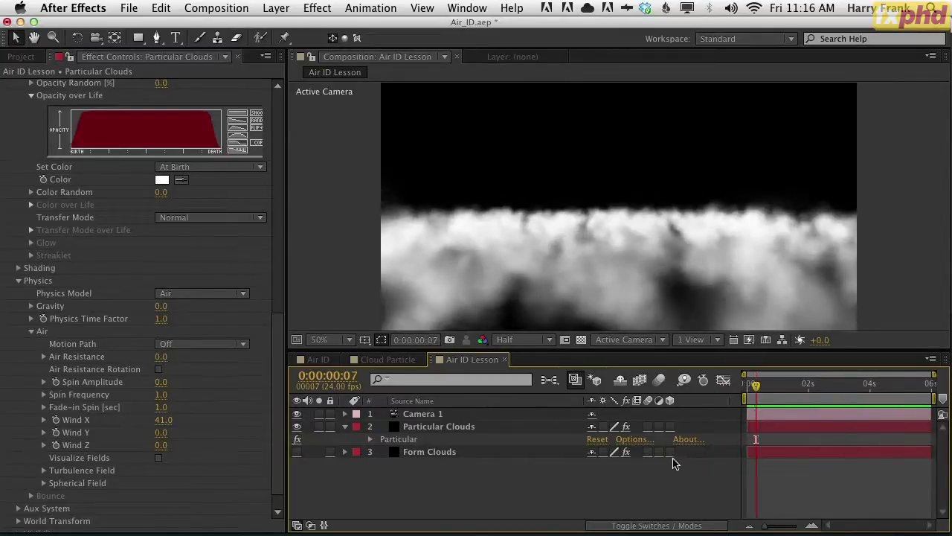
pyautogui.press('space')
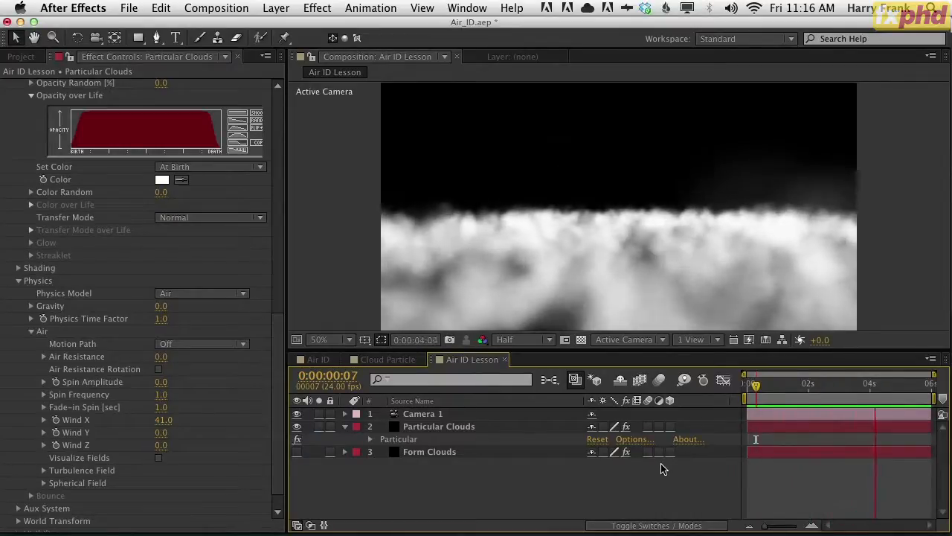
pyautogui.moveTo(761, 399); pyautogui.dragTo(815, 400)
pyautogui.press('space')
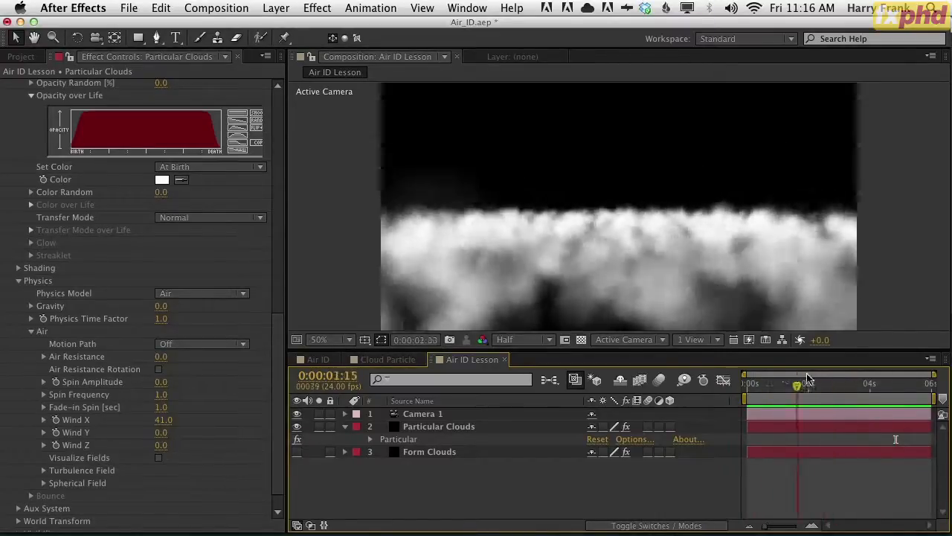
pyautogui.press('space')
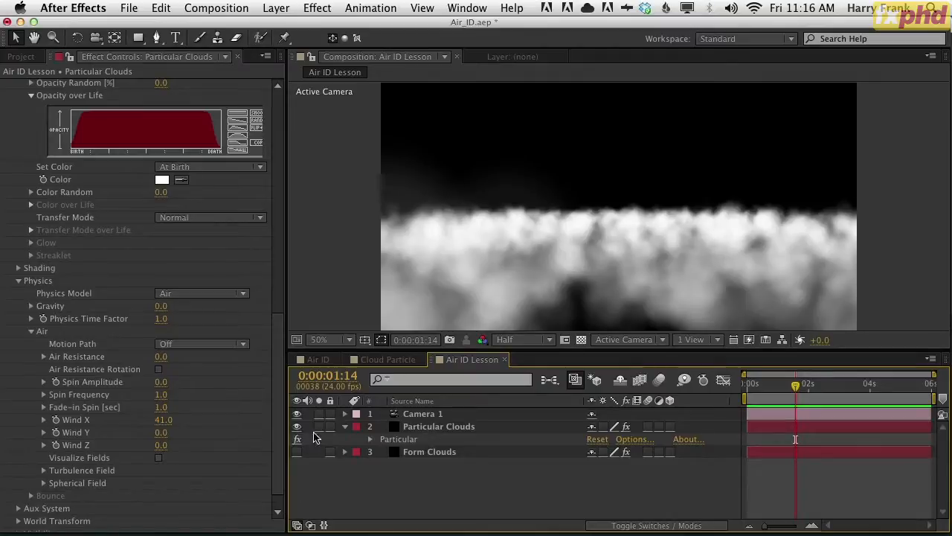
pyautogui.moveTo(795, 386); pyautogui.dragTo(832, 386)
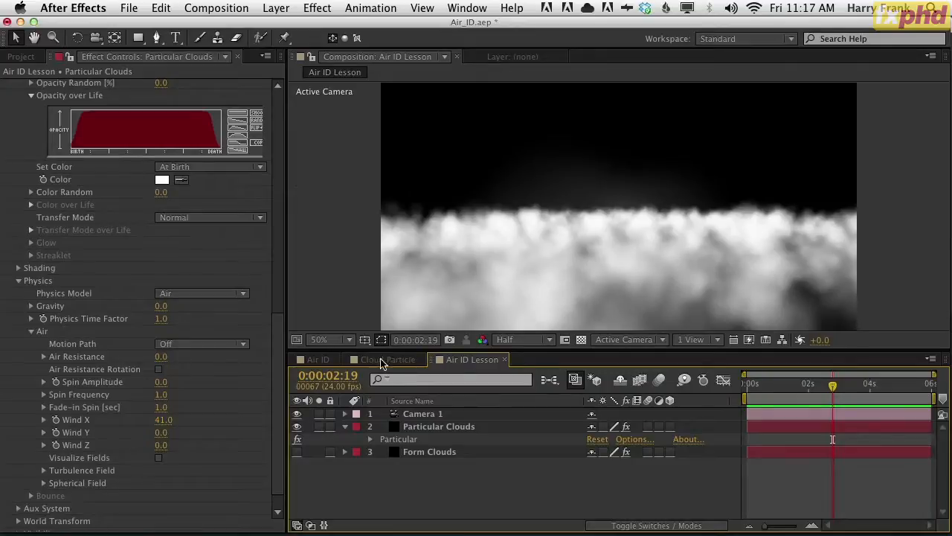
# Step: Locate Cloud_Sprite.psd through the Cloud Particle composition's layer source and add it to the Air ID Lesson composition
pyautogui.click(30, 57)
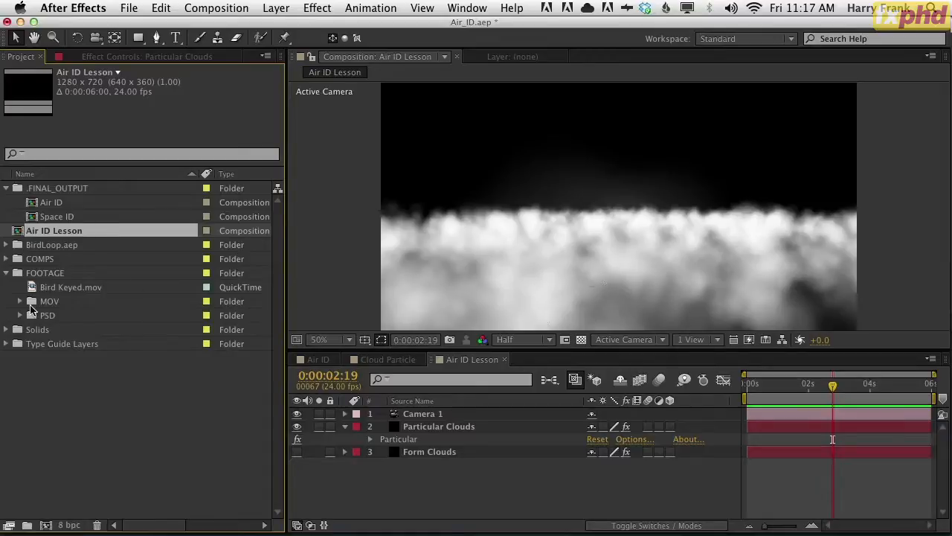
pyautogui.click(8, 273)
pyautogui.click(7, 259)
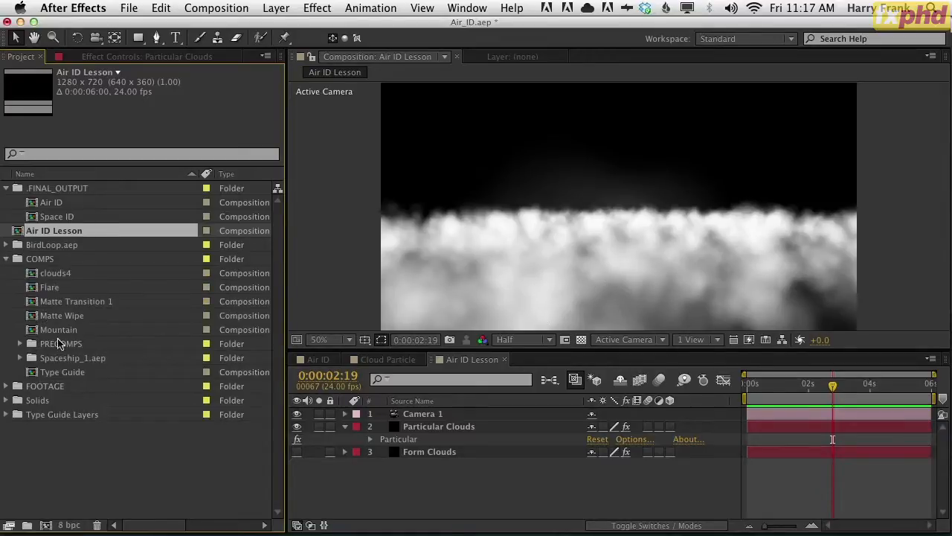
pyautogui.click(7, 259)
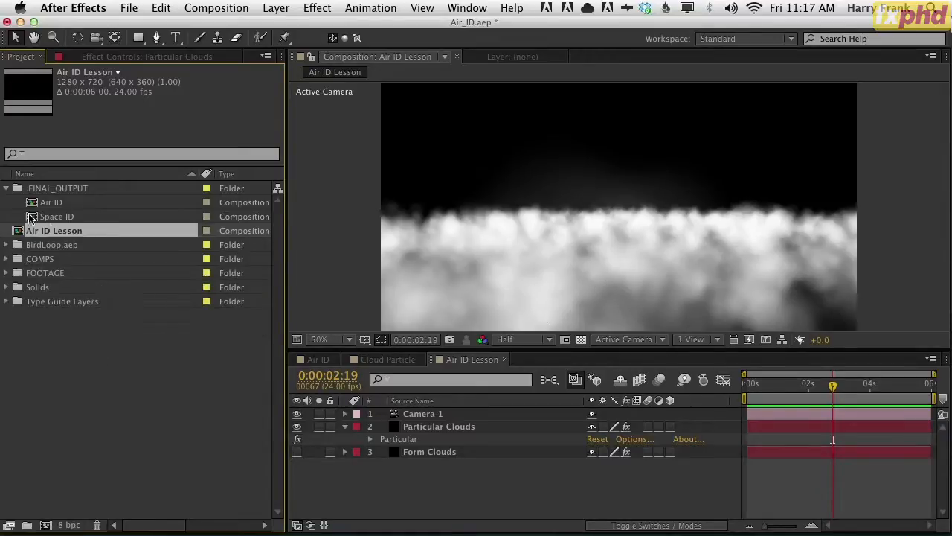
pyautogui.click(385, 360)
pyautogui.rightClick(445, 420)
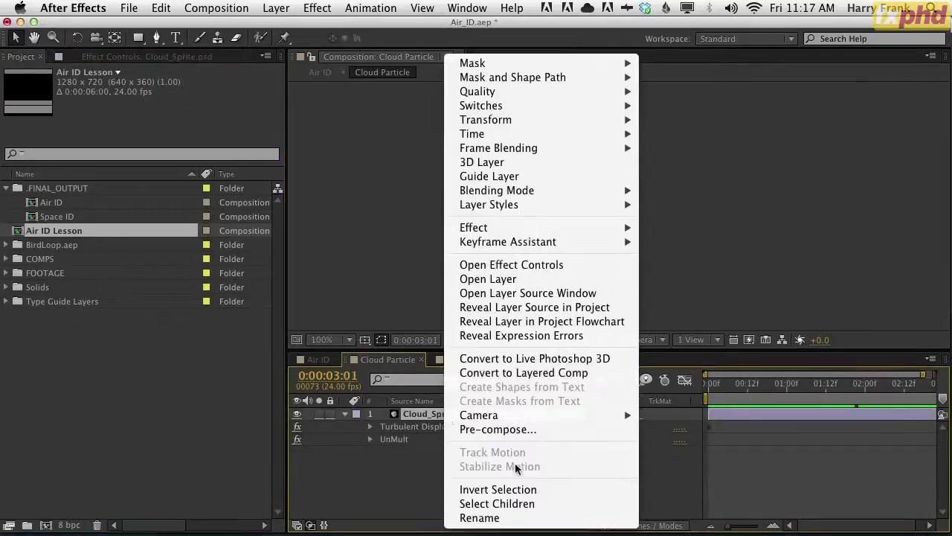
pyautogui.click(584, 306)
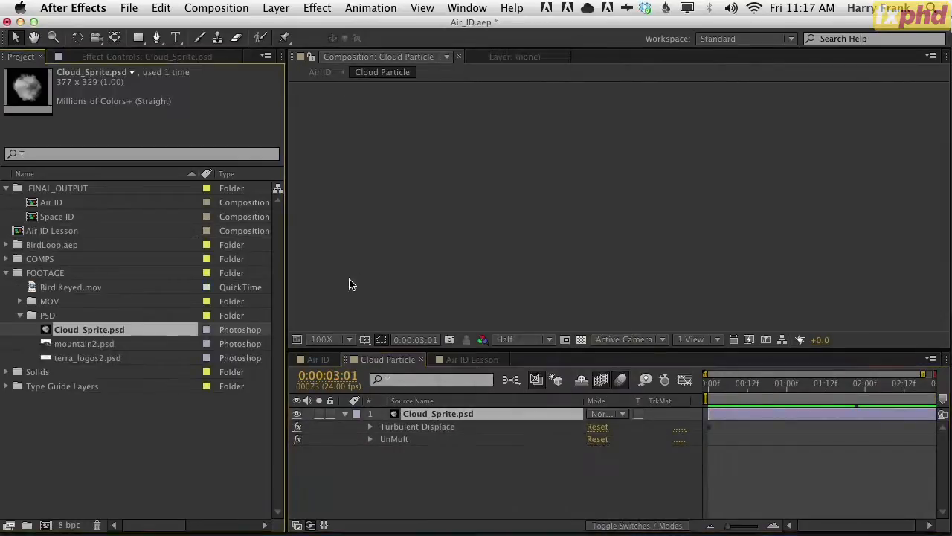
pyautogui.click(446, 359)
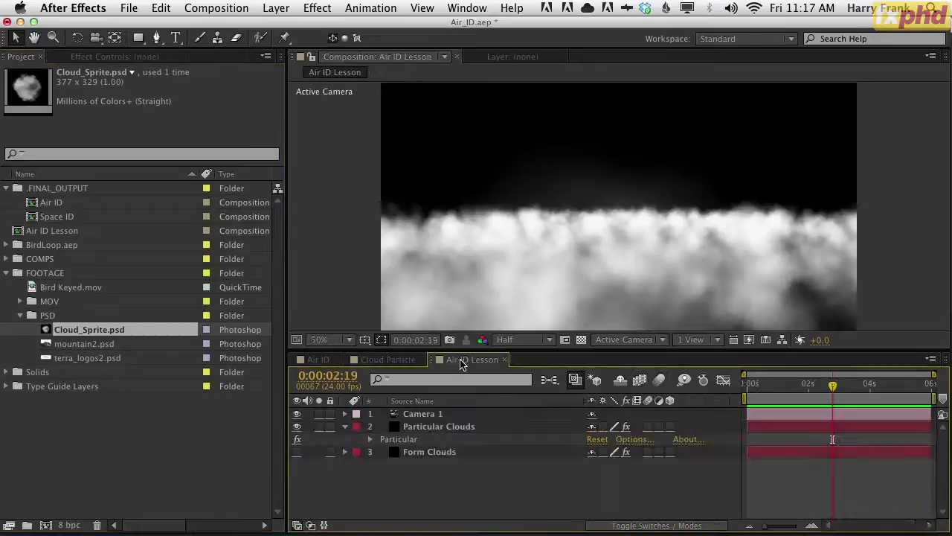
pyautogui.press('super+slash')
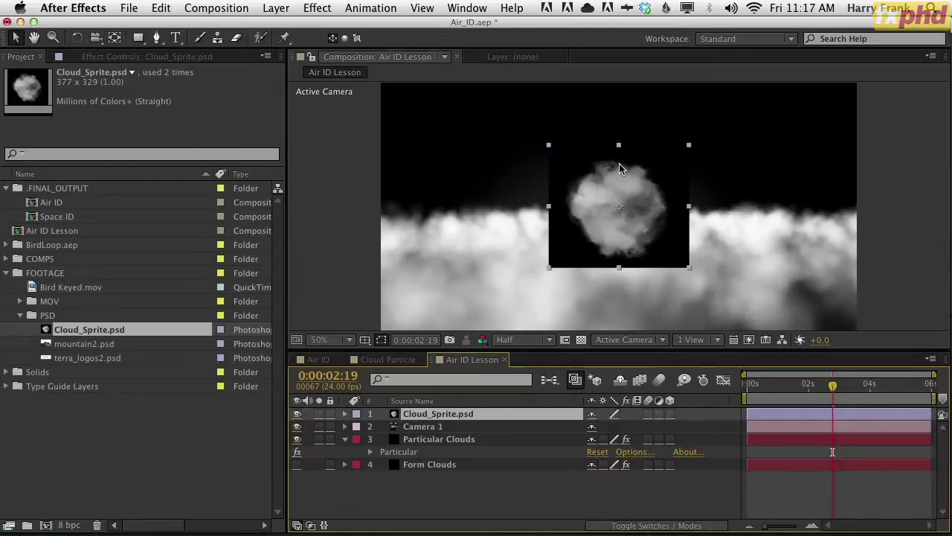
# Step: Apply Knoll UnMult to the Cloud_Sprite.psd layer and move the sprite up above the cloud floor
pyautogui.click(317, 9)
pyautogui.moveTo(389, 261)
pyautogui.click(520, 261)
pyautogui.moveTo(613, 147); pyautogui.dragTo(621, 146)
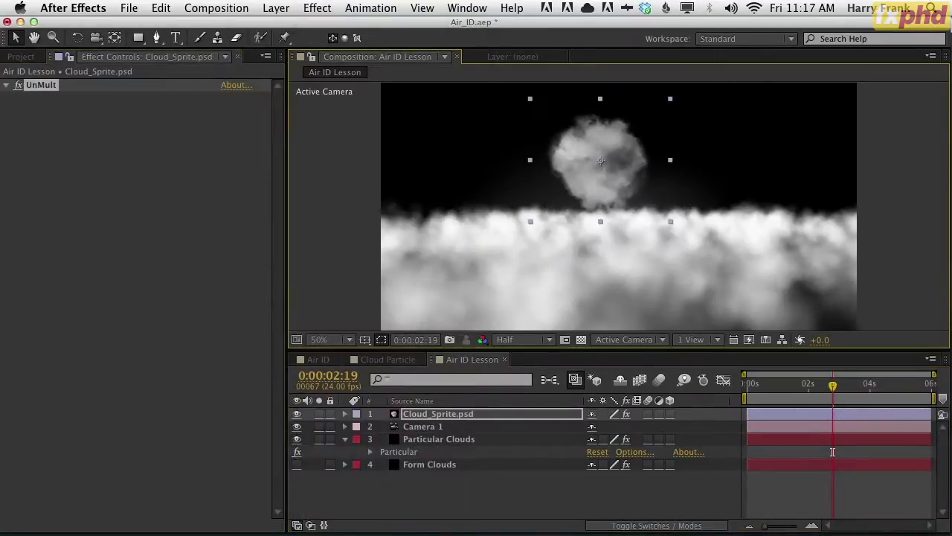
# Step: Switch to Chrome, examine the Knoll Unmult entry on Red Giant's free products page, and move the browser out of the way
pyautogui.press('super+Tab')
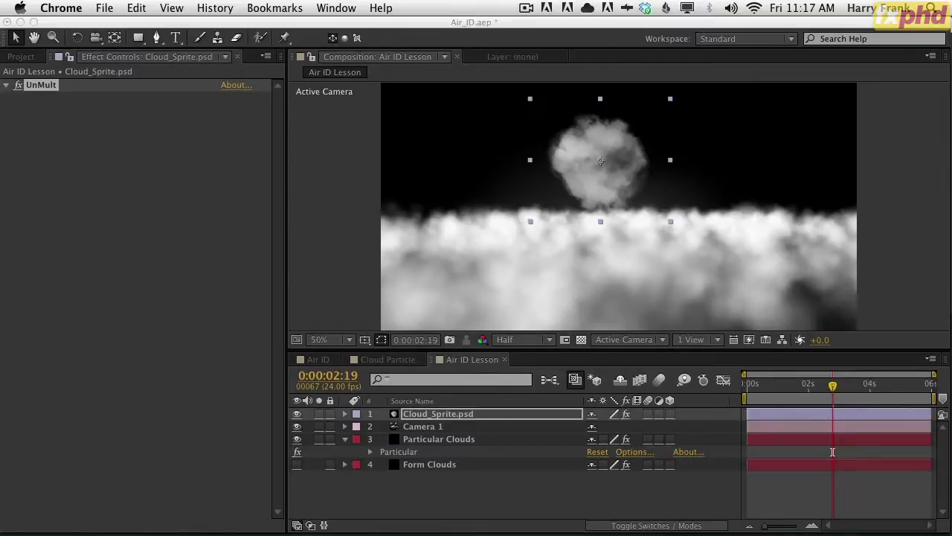
pyautogui.moveTo(951, 313); pyautogui.dragTo(531, 71)
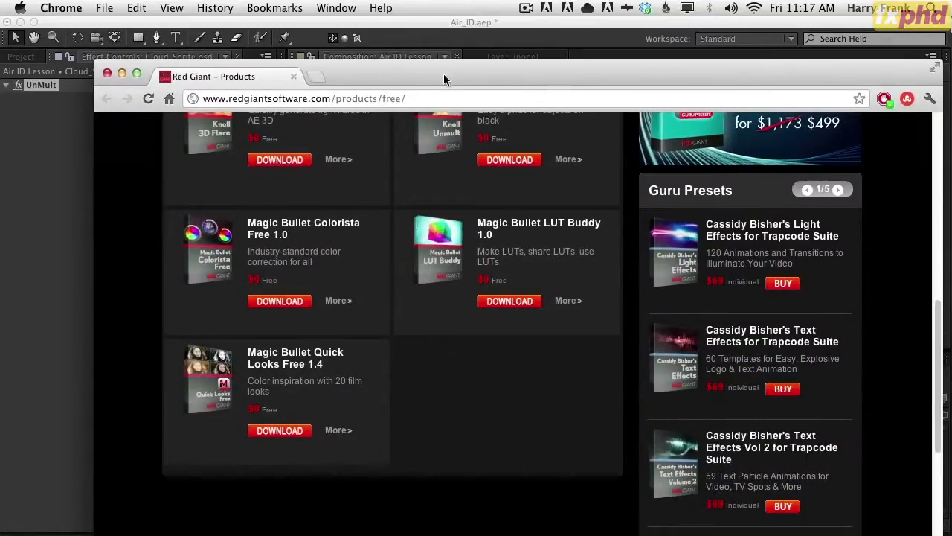
pyautogui.moveTo(444, 75); pyautogui.dragTo(437, 60)
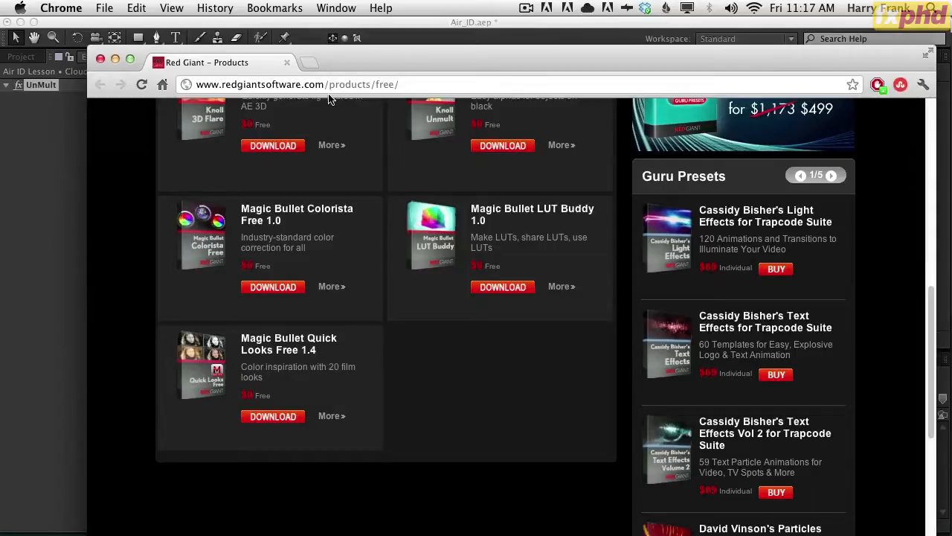
pyautogui.moveTo(459, 68); pyautogui.dragTo(452, 62)
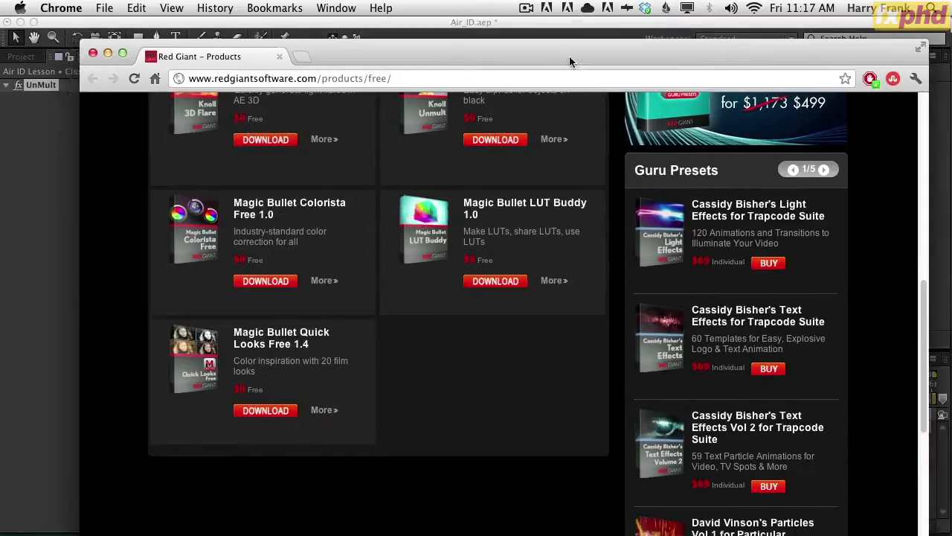
pyautogui.press('Up')
pyautogui.press('Up')
pyautogui.press('Up')
pyautogui.press('Up')
pyautogui.press('Down')
pyautogui.press('Down')
pyautogui.press('Up')
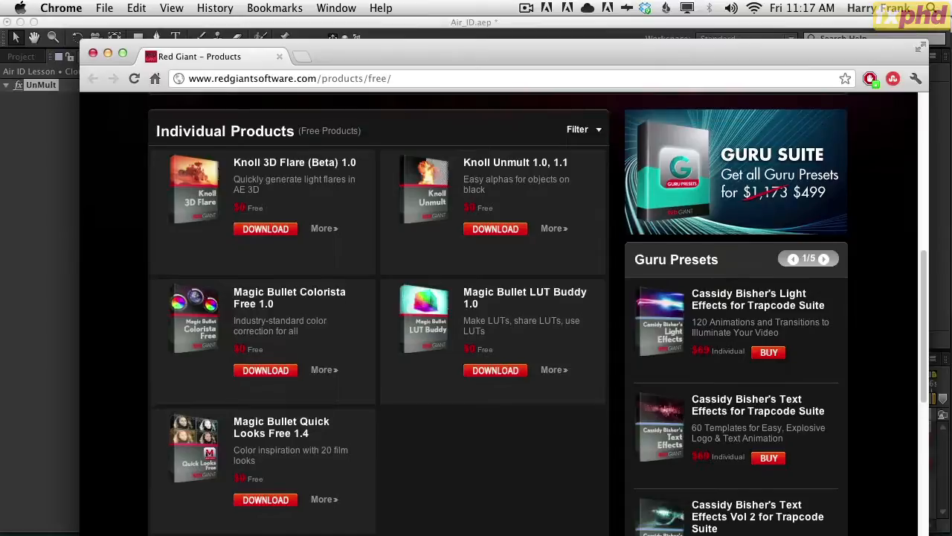
pyautogui.moveTo(500, 54); pyautogui.dragTo(487, 35)
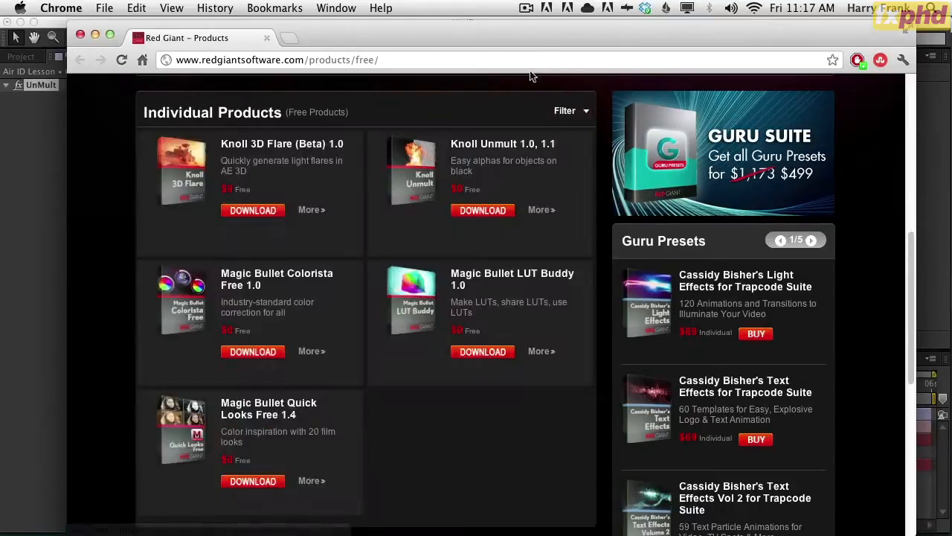
pyautogui.moveTo(483, 36); pyautogui.dragTo(951, 75)
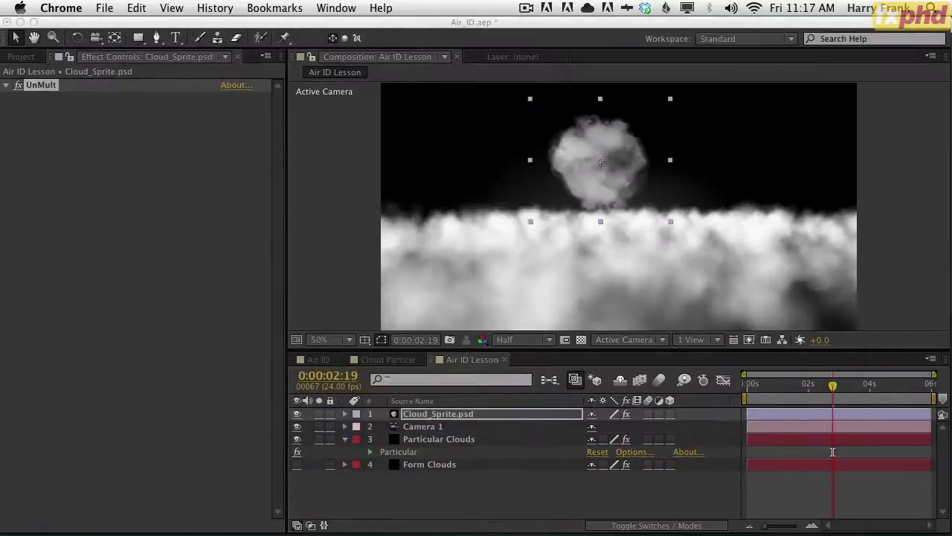
# Step: Apply Turbulent Displace to the Cloud_Sprite.psd layer in After Effects with Amount 55 and Size 20
pyautogui.click(436, 417)
pyautogui.click(311, 11)
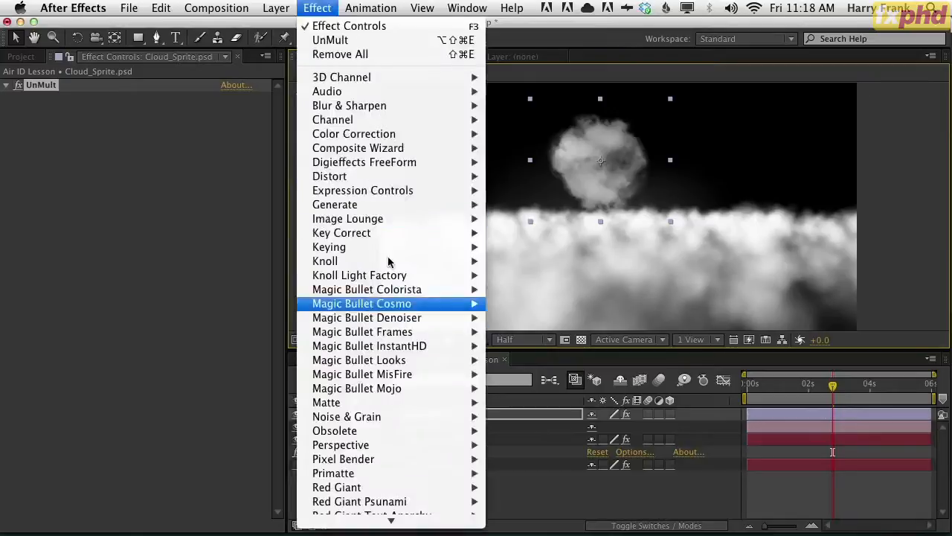
pyautogui.moveTo(387, 177)
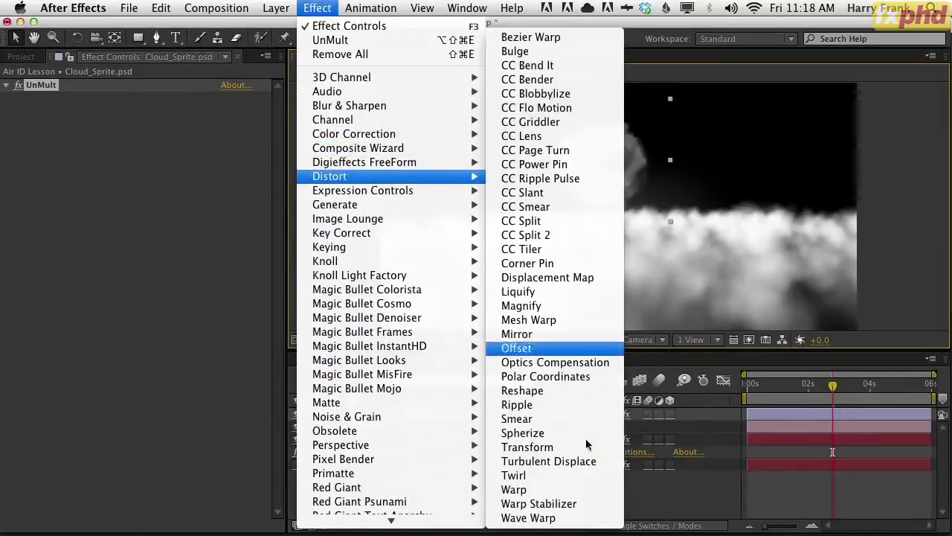
pyautogui.click(551, 459)
pyautogui.moveTo(157, 122); pyautogui.dragTo(92, 149)
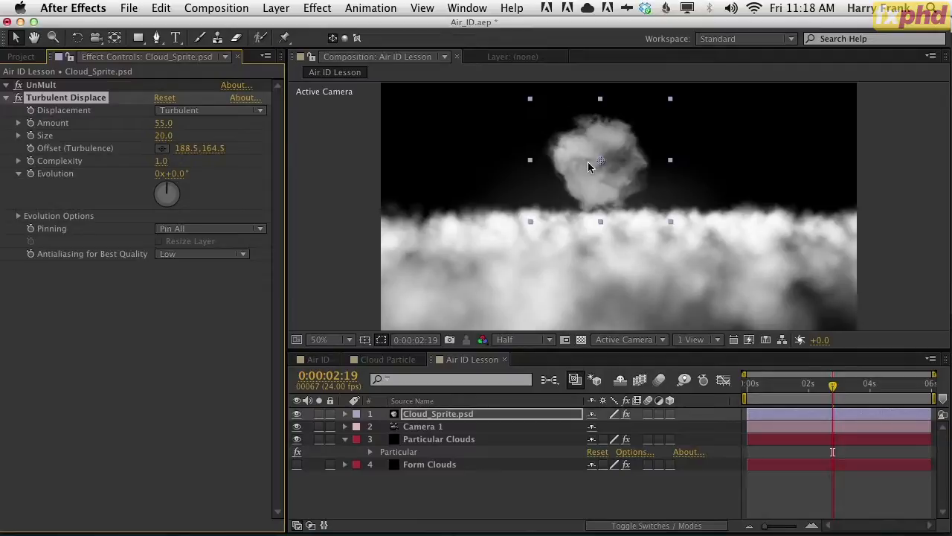
# Step: Hide the Particular Clouds layer with the playhead at 0:00:00:16, and set the sprite's Turbulent Displace Complexity to 1.3
pyautogui.moveTo(774, 386)
pyautogui.mouseDown()
pyautogui.moveTo(787, 386)
pyautogui.moveTo(768, 386)
pyautogui.mouseUp()
pyautogui.click(297, 439)
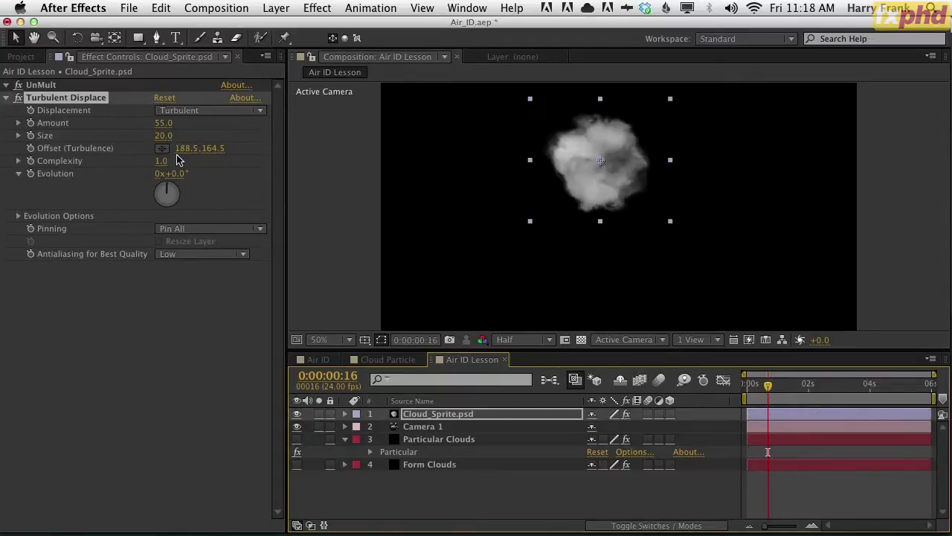
pyautogui.moveTo(162, 161); pyautogui.dragTo(187, 163)
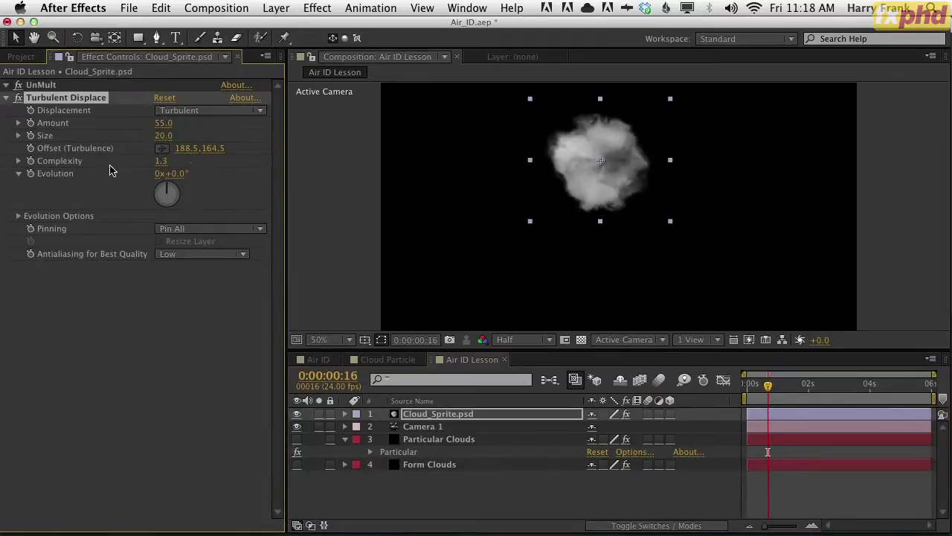
# Step: Try shifting the Turbulent Displace Evolution, reset it to 0°, and start keyframing it at 0:00:00:00
pyautogui.moveTo(159, 187); pyautogui.dragTo(187, 187)
pyautogui.click(769, 405)
pyautogui.press('Home')
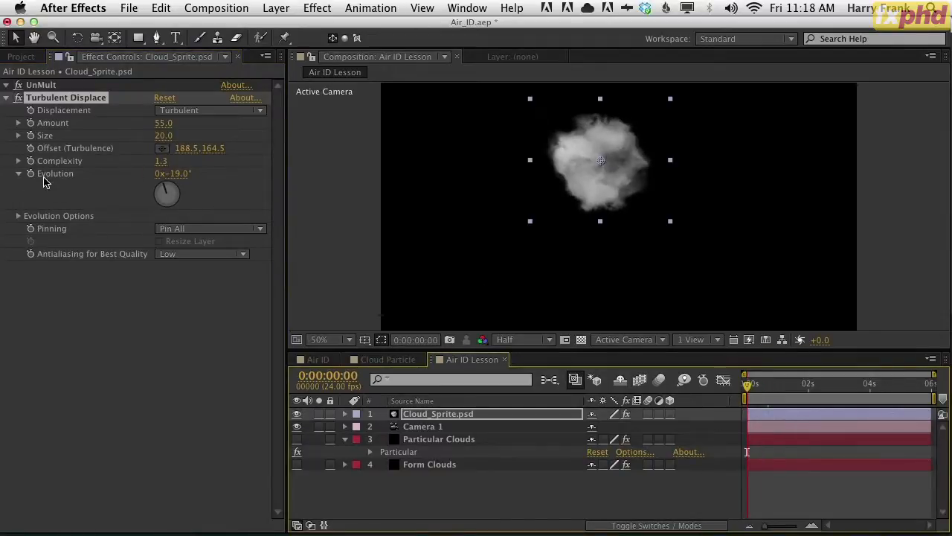
pyautogui.click(179, 173)
pyautogui.write('0')
pyautogui.press('Return')
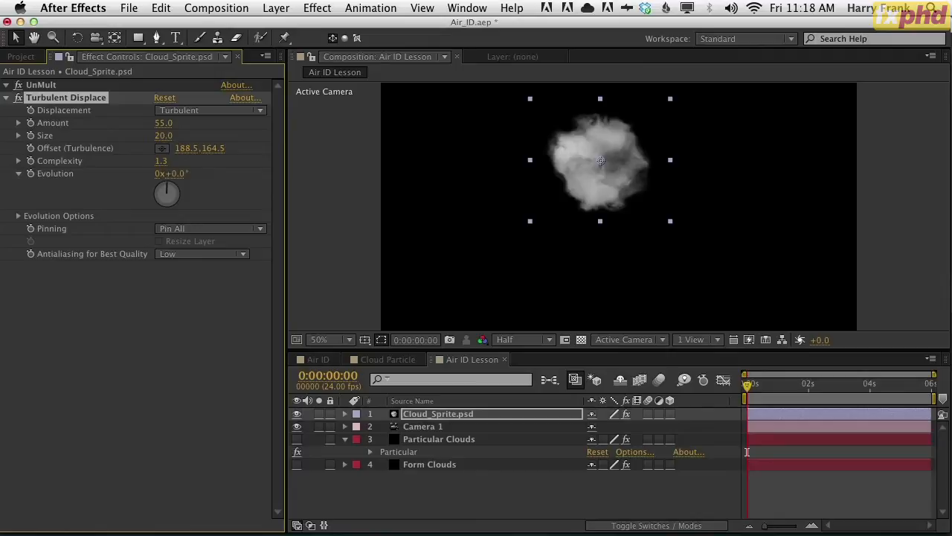
pyautogui.click(30, 173)
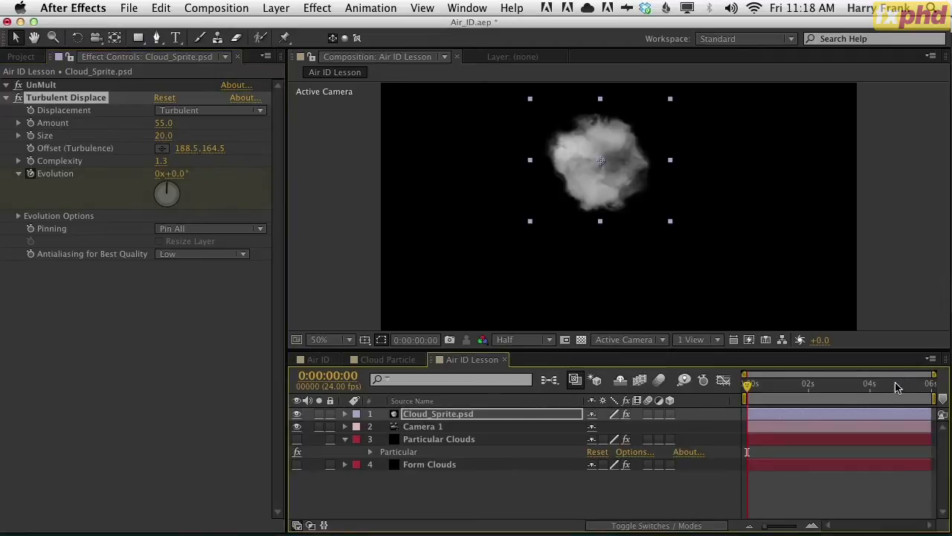
# Step: Pre-compose the Cloud_Sprite.psd layer as Cloud_Sprite 2 with all attributes moved into it, and open the new composition
pyautogui.click(435, 417)
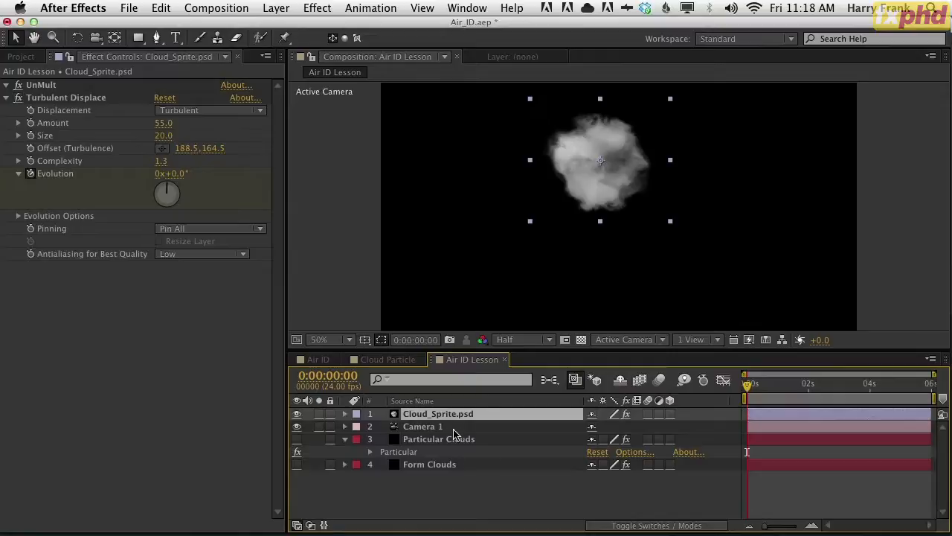
pyautogui.press('super+shift+c')
pyautogui.moveTo(405, 115); pyautogui.dragTo(662, 107)
pyautogui.write('2')
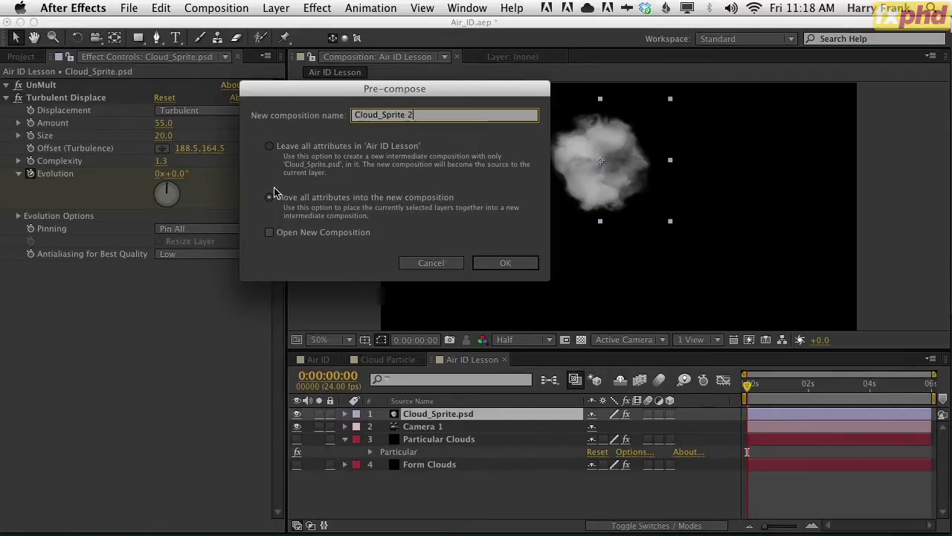
pyautogui.click(506, 264)
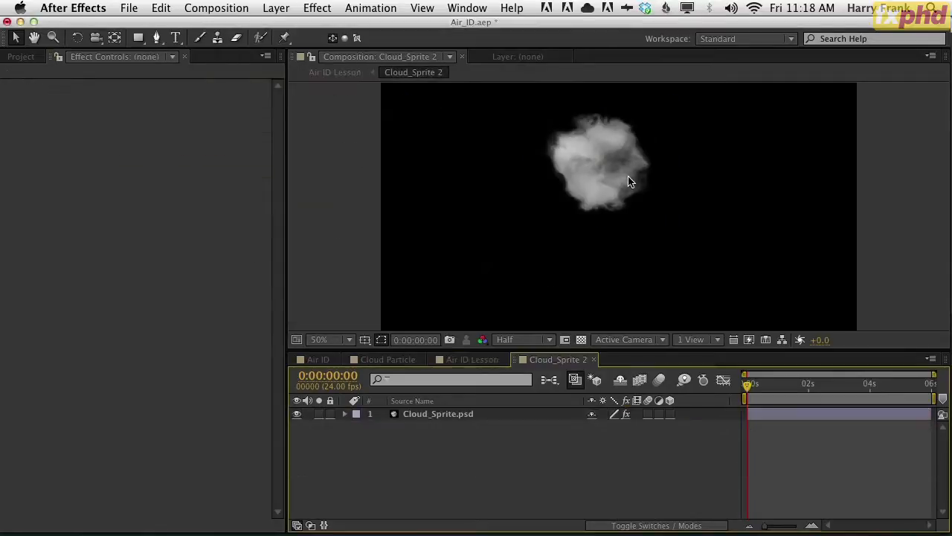
# Step: Set the Cloud_Sprite 2 composition's duration to 3 seconds
pyautogui.press('super+k')
pyautogui.hotkey('shift', 'Tab')
pyautogui.hotkey('shift', 'Tab')
pyautogui.write('3')
pyautogui.press('Return')
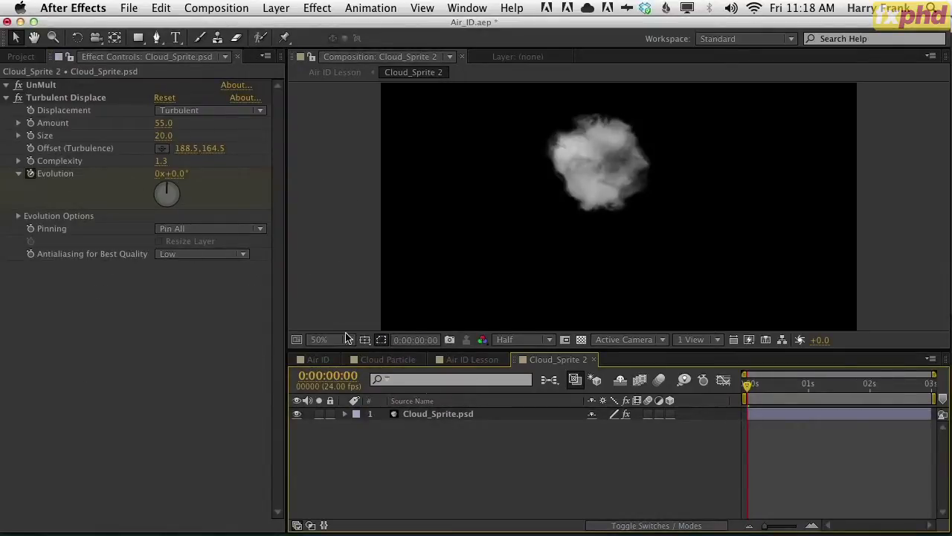
# Step: Reveal the sprite layer's keyframed Evolution property and move the playhead one frame past the last frame, to 0:00:03:00
pyautogui.click(416, 414)
pyautogui.press('u')
pyautogui.press('End')
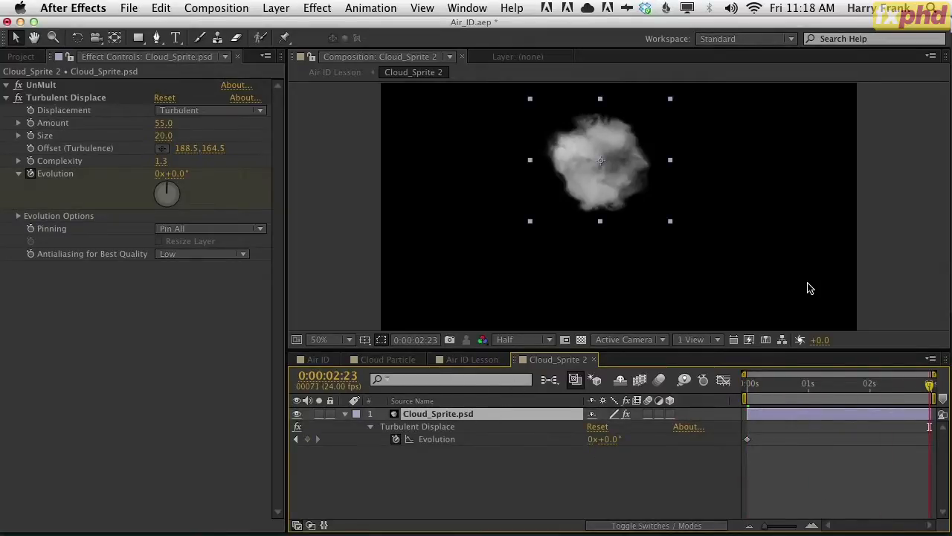
pyautogui.press('pagedown')
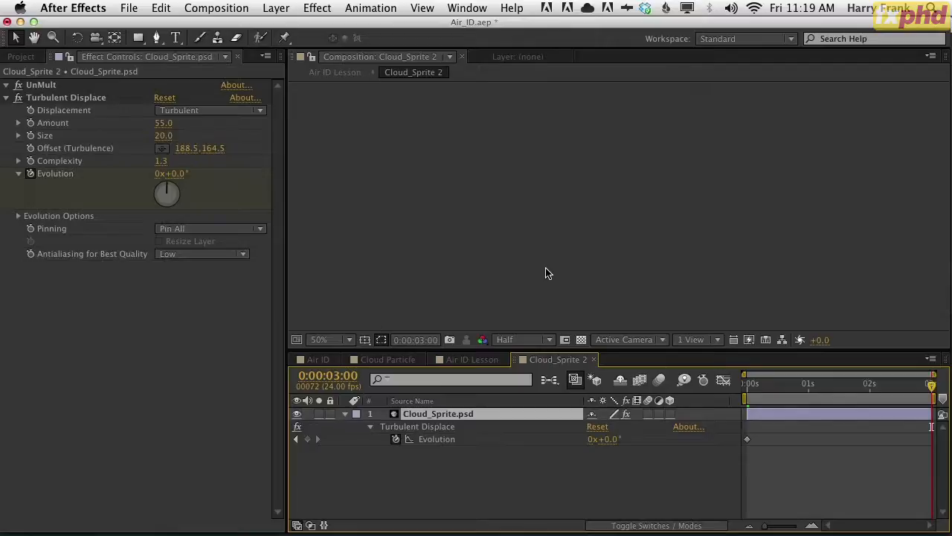
pyautogui.press('pageup')
pyautogui.press('super+k')
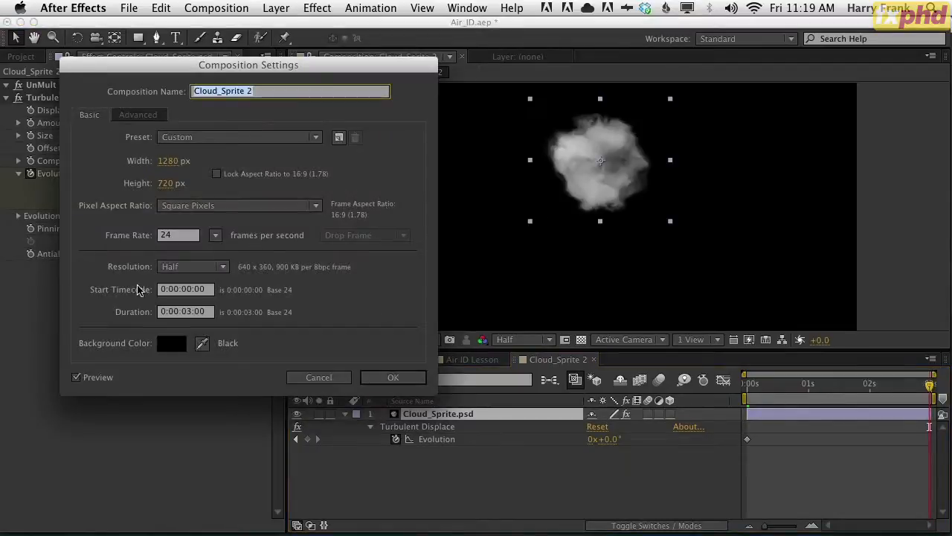
pyautogui.press('Escape')
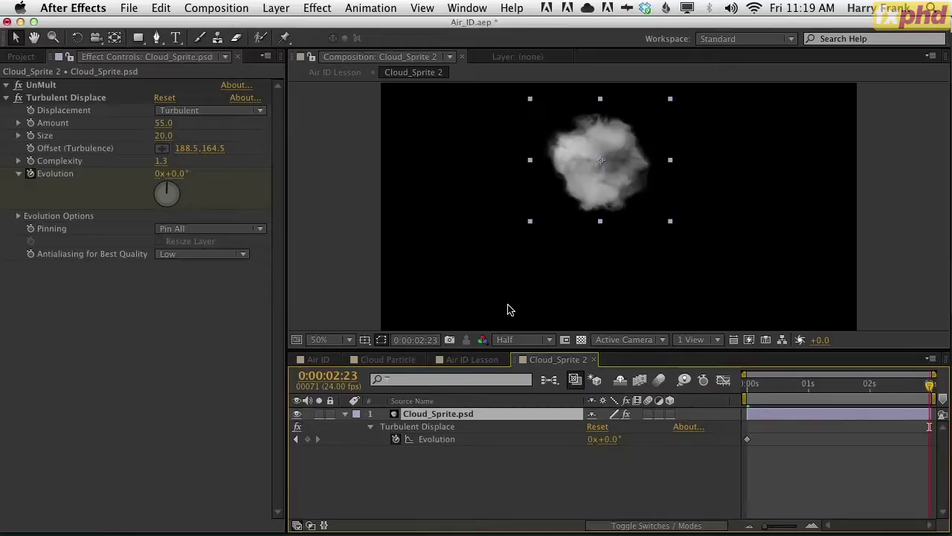
pyautogui.press('pagedown')
pyautogui.press('pageup')
pyautogui.press('pagedown')
pyautogui.press('pageup')
pyautogui.press('pagedown')
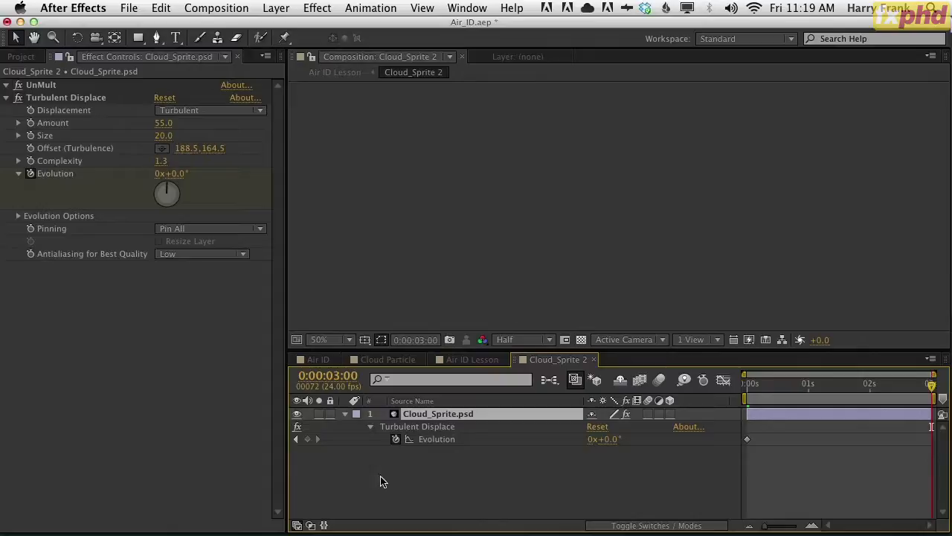
# Step: Set the Turbulent Displace Evolution to 1x+0.0° at 0:00:03:00 and scrub through the sprite's motion
pyautogui.click(611, 440)
pyautogui.write('1')
pyautogui.press('Return')
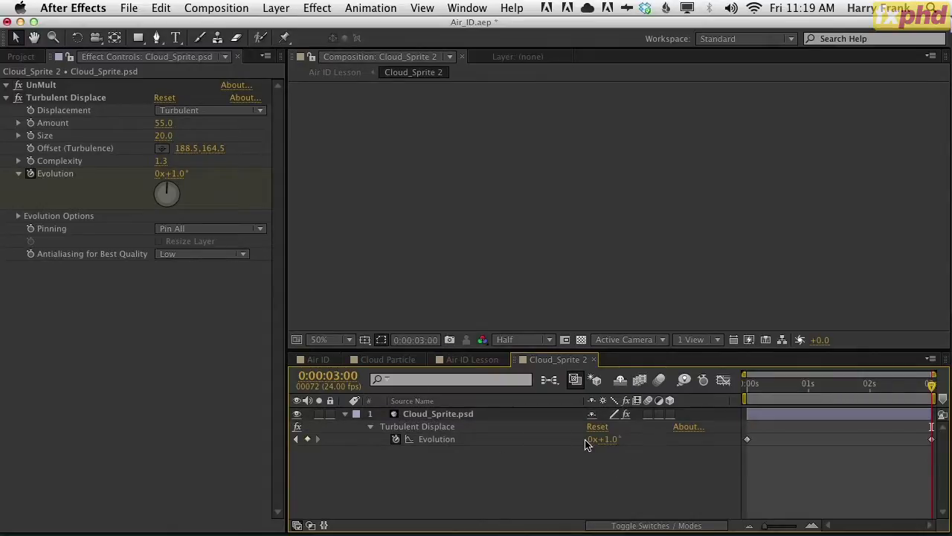
pyautogui.click(591, 440)
pyautogui.write('1')
pyautogui.press('Return')
pyautogui.click(612, 440)
pyautogui.write('0')
pyautogui.press('Return')
pyautogui.moveTo(796, 387); pyautogui.dragTo(849, 384)
# Step: Resize the Cloud_Sprite 2 composition to 300 x 300 px
pyautogui.press('super+k')
pyautogui.press('Tab')
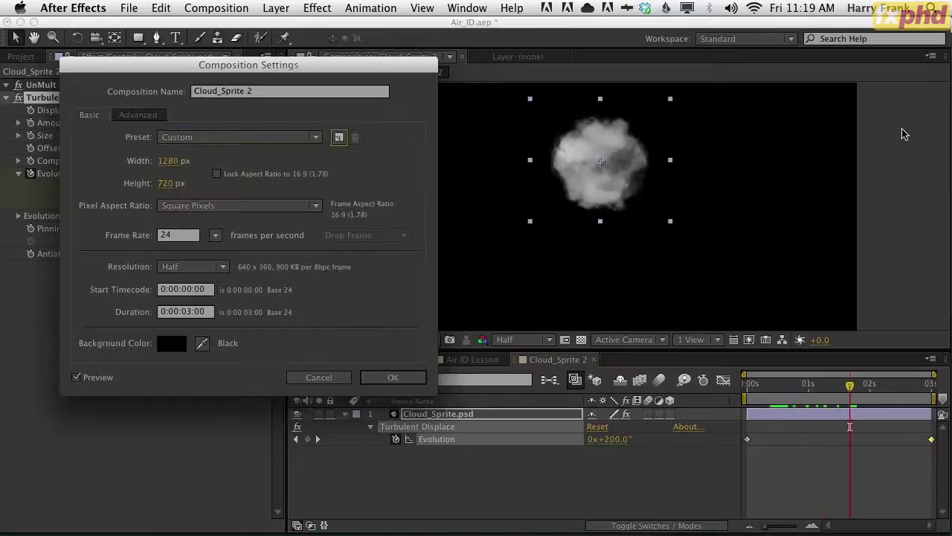
pyautogui.write('300')
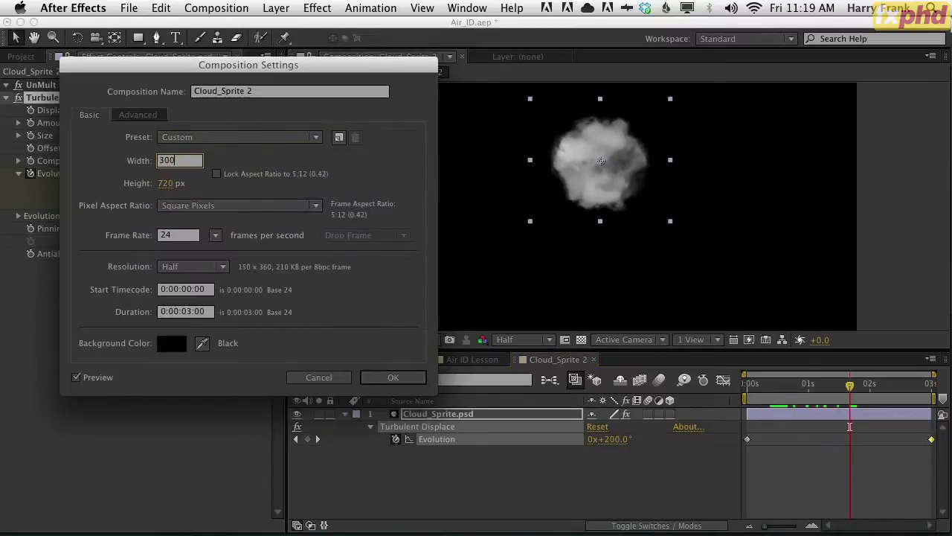
pyautogui.press('Tab')
pyautogui.write('300')
pyautogui.press('Return')
# Step: Reposition the cloud sprite so it sits centred within the square frame, and preview its motion
pyautogui.click(668, 222)
pyautogui.moveTo(668, 222); pyautogui.dragTo(652, 207)
pyautogui.moveTo(759, 384); pyautogui.dragTo(891, 411)
pyautogui.press('space')
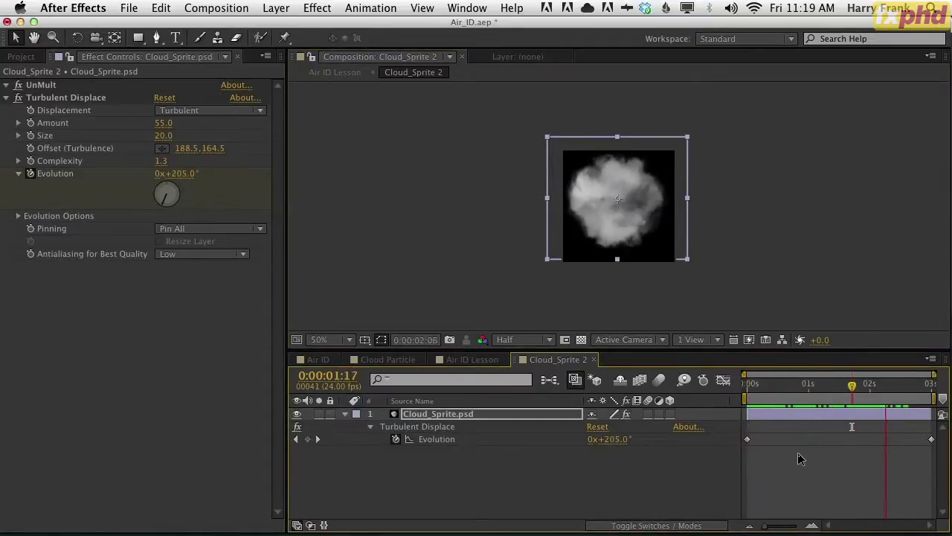
pyautogui.moveTo(659, 248); pyautogui.dragTo(653, 249)
pyautogui.press('space')
pyautogui.press('space')
# Step: Enable Cycle Evolution for the sprite's Turbulent Displace with Cycle at 1 revolution, and preview the looping animation
pyautogui.click(445, 426)
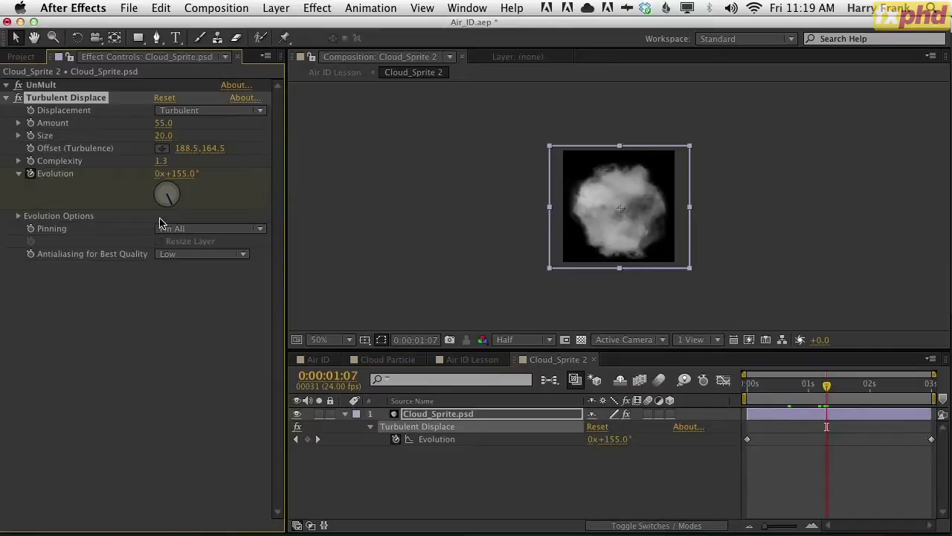
pyautogui.click(19, 217)
pyautogui.click(201, 230)
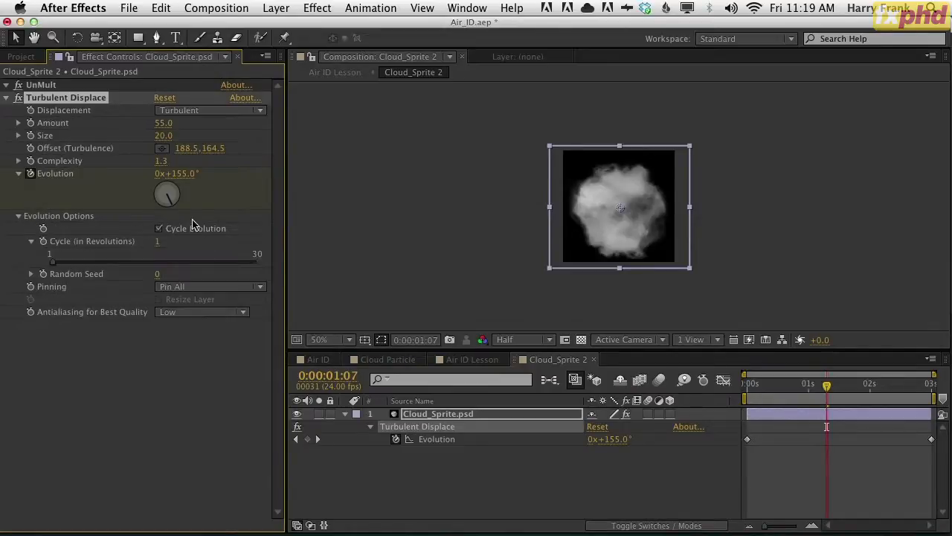
pyautogui.moveTo(828, 400); pyautogui.dragTo(872, 400)
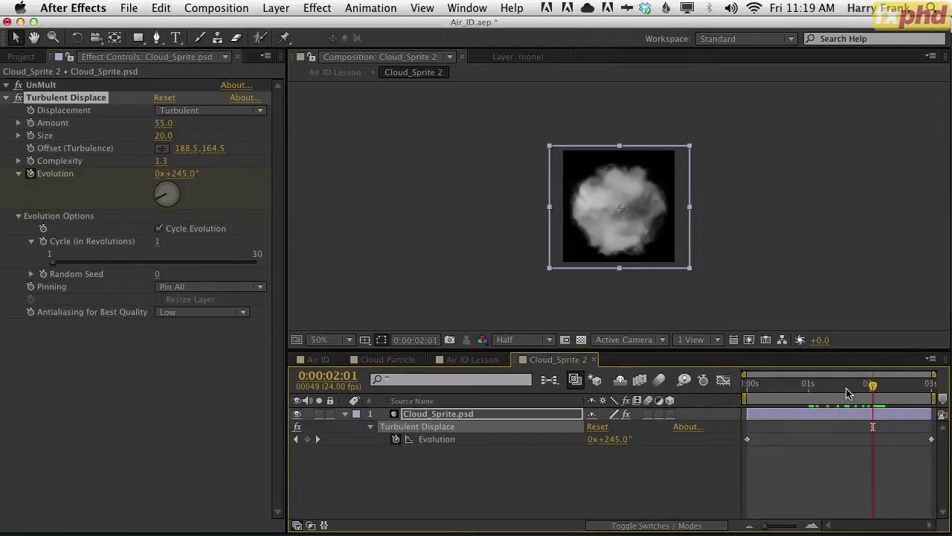
pyautogui.press('space')
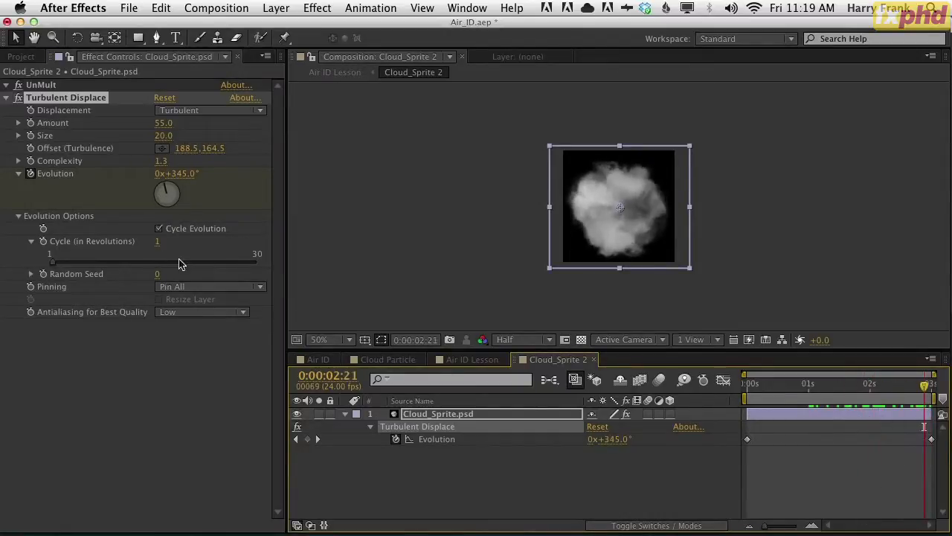
pyautogui.click(157, 242)
pyautogui.press('Return')
pyautogui.click(157, 242)
pyautogui.press('Return')
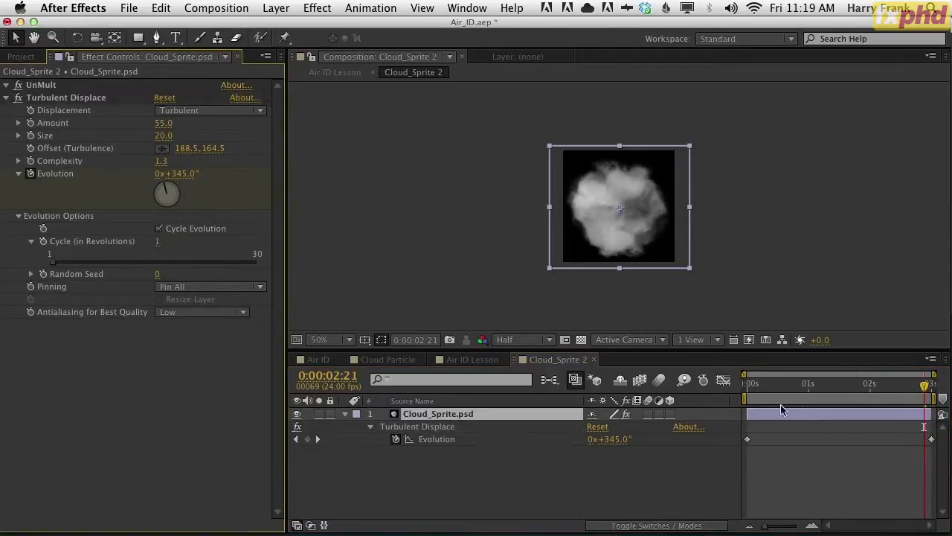
pyautogui.click(895, 387)
pyautogui.press('space')
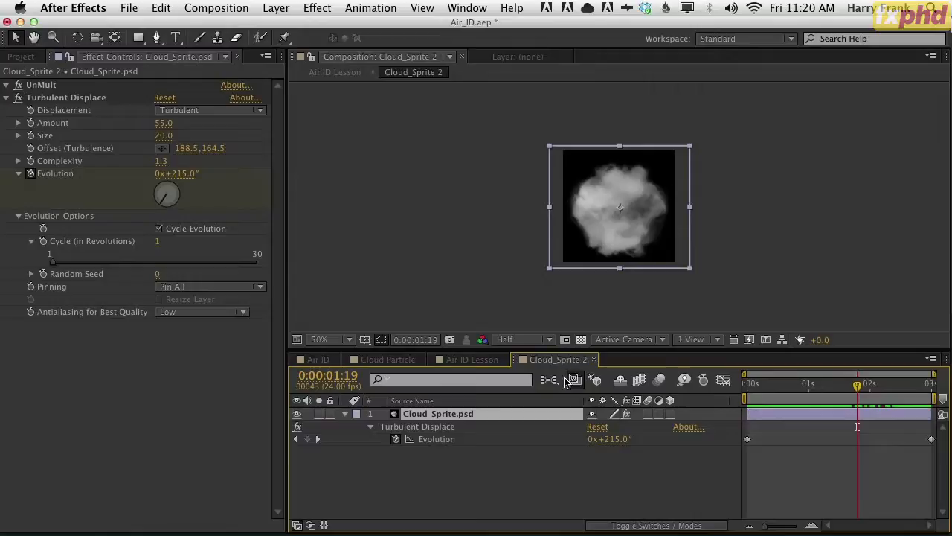
# Step: Close the Cloud_Sprite 2 composition, move its layer to the end of the Air ID Lesson layer stack, and hide it
pyautogui.click(593, 359)
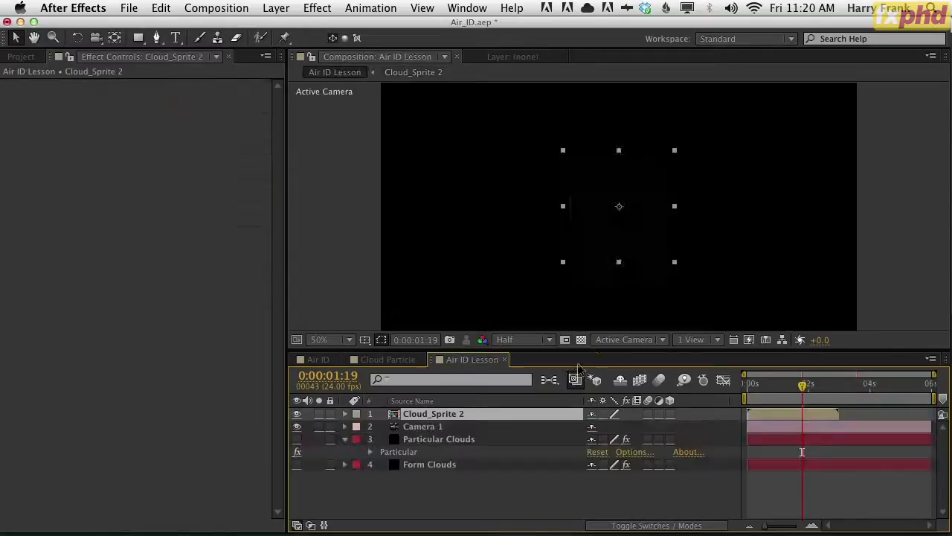
pyautogui.click(387, 359)
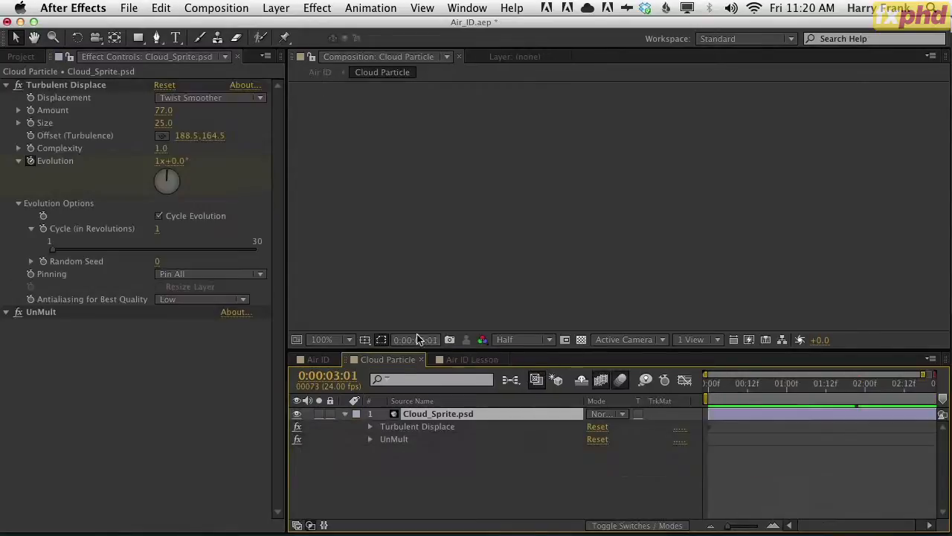
pyautogui.click(453, 361)
pyautogui.moveTo(444, 410); pyautogui.dragTo(442, 485)
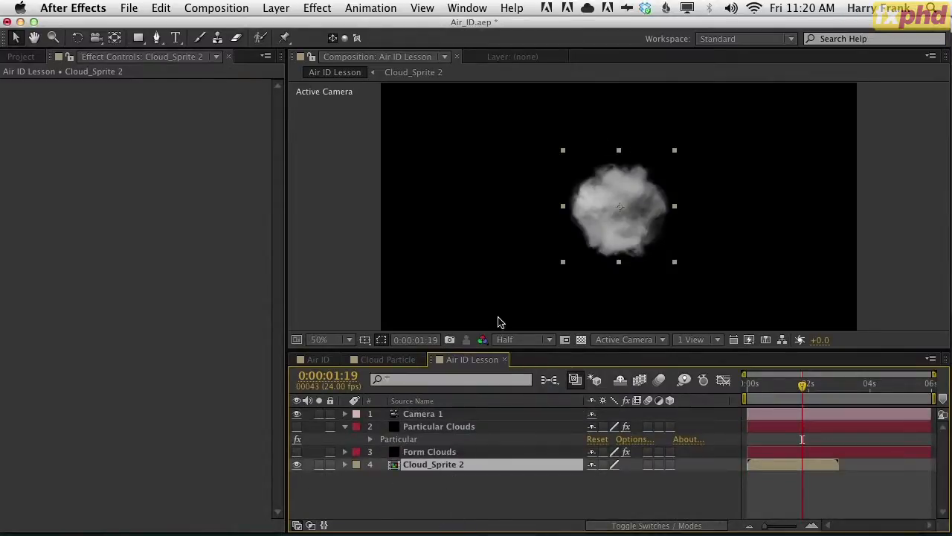
pyautogui.click(297, 464)
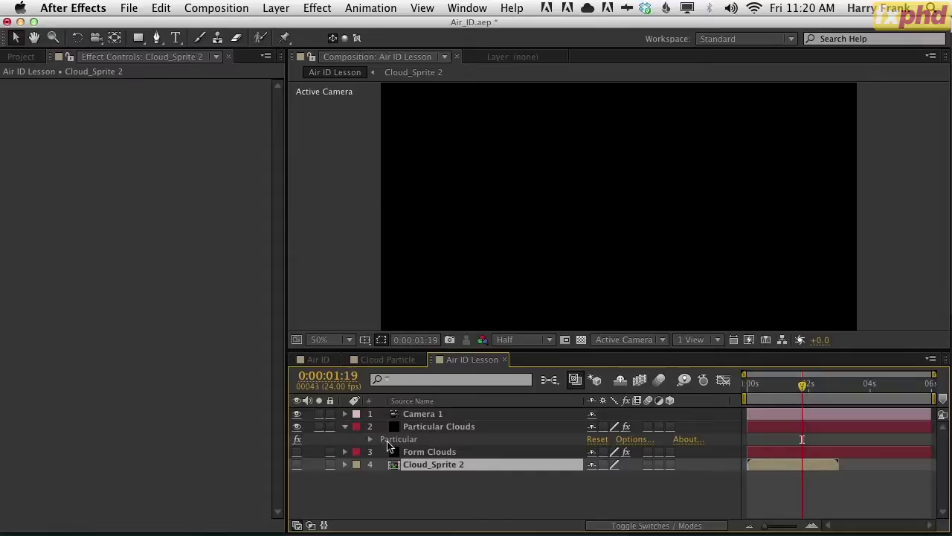
# Step: Show the Particular Clouds layer and change its Particle Type to Sprite
pyautogui.click(297, 426)
pyautogui.click(391, 439)
pyautogui.scroll(-5, 127, 357)
pyautogui.scroll(-3, 120, 370)
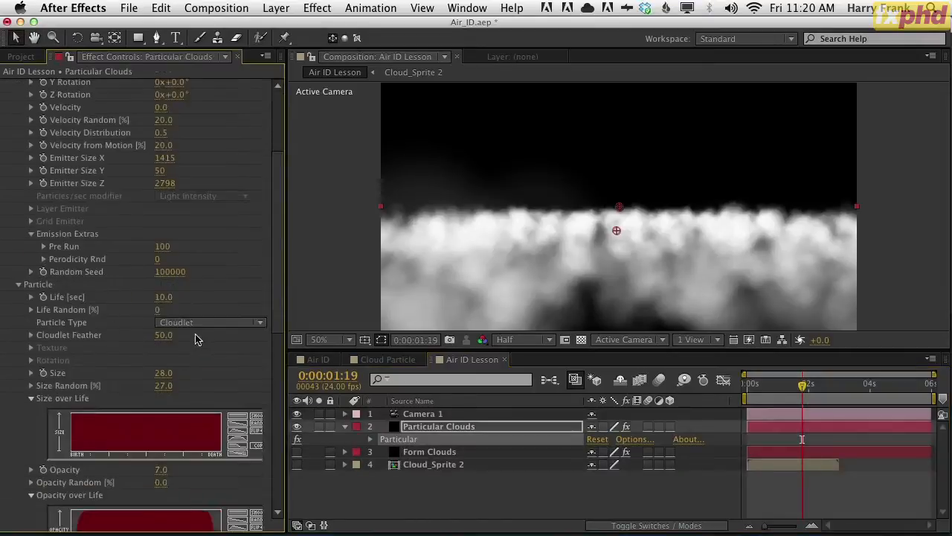
pyautogui.click(200, 322)
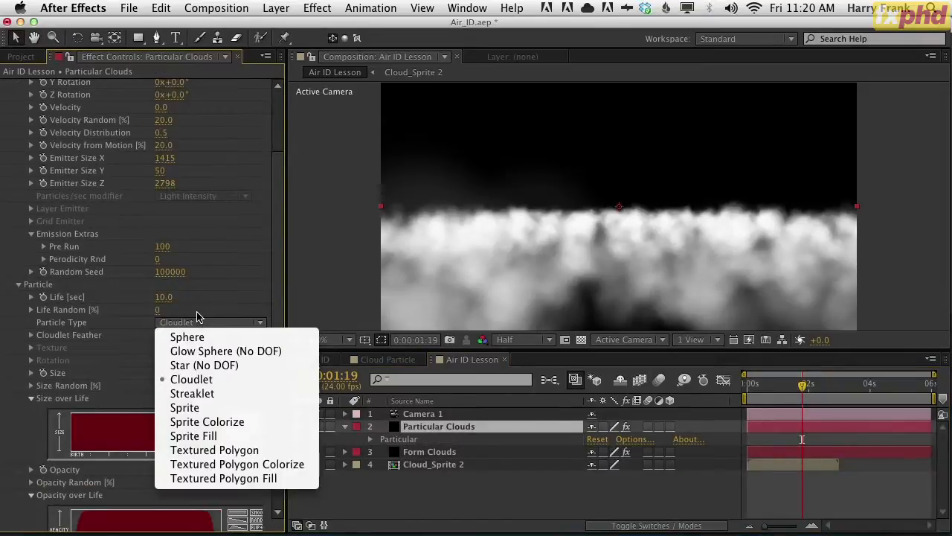
pyautogui.click(237, 408)
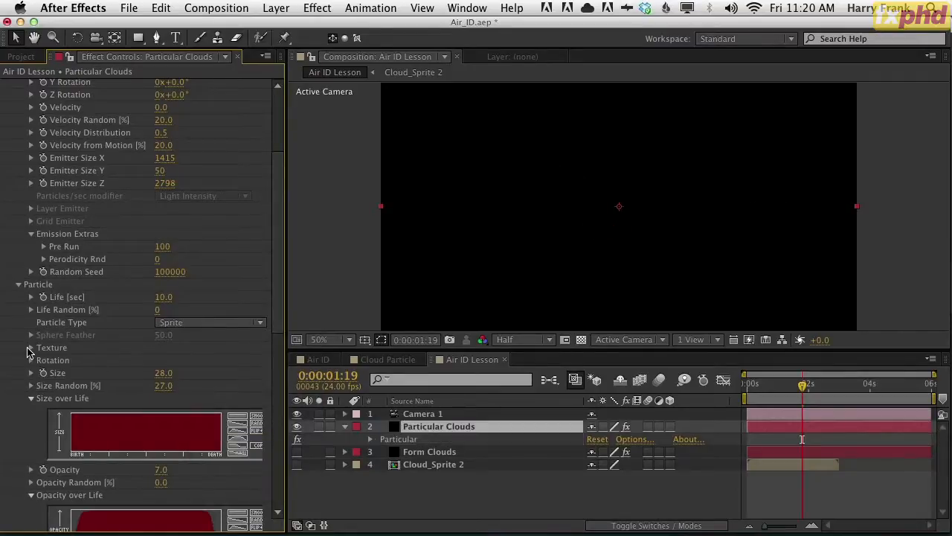
# Step: Assign Cloud_Sprite 2 as the particle Texture layer and scrub the clouds past the end of the sprite clip
pyautogui.click(31, 348)
pyautogui.scroll(-2, 138, 350)
pyautogui.click(175, 310)
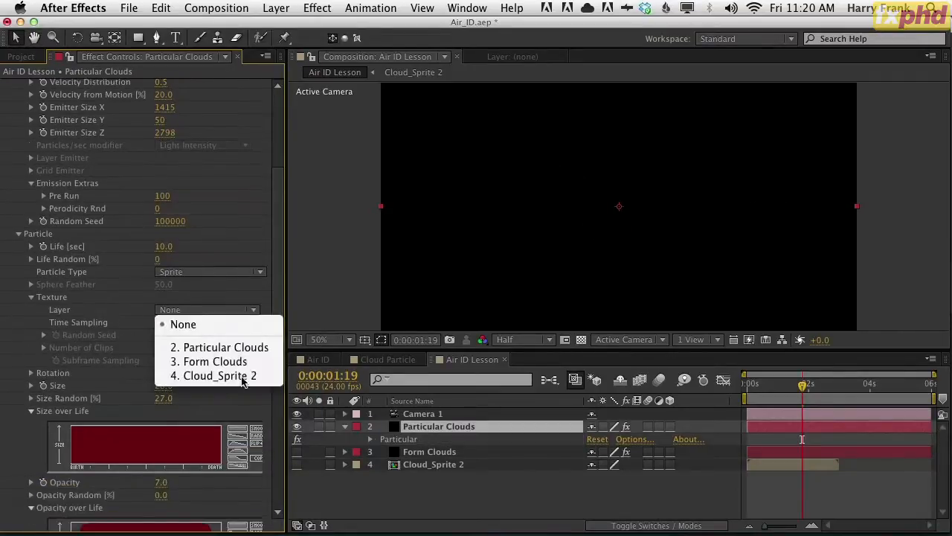
pyautogui.click(245, 378)
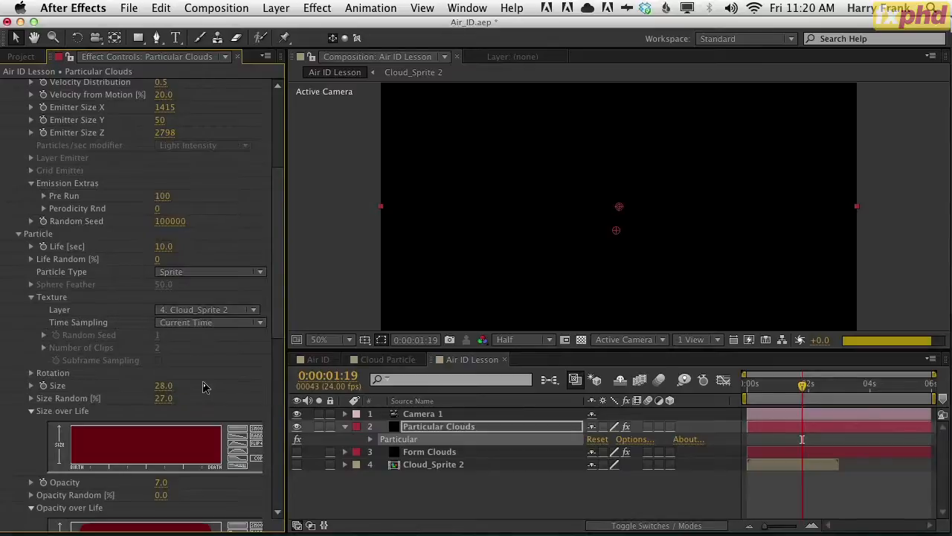
pyautogui.moveTo(762, 398); pyautogui.dragTo(791, 390)
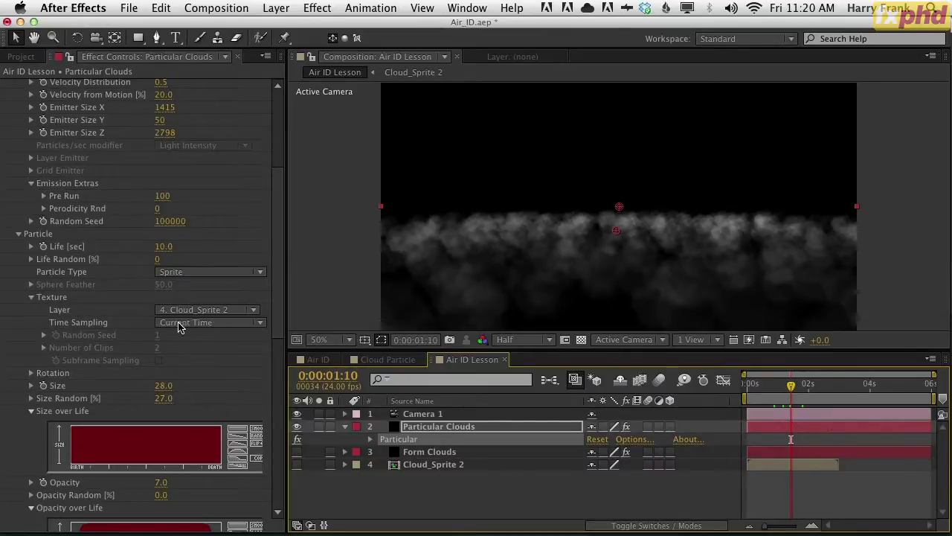
pyautogui.moveTo(790, 394); pyautogui.dragTo(843, 402)
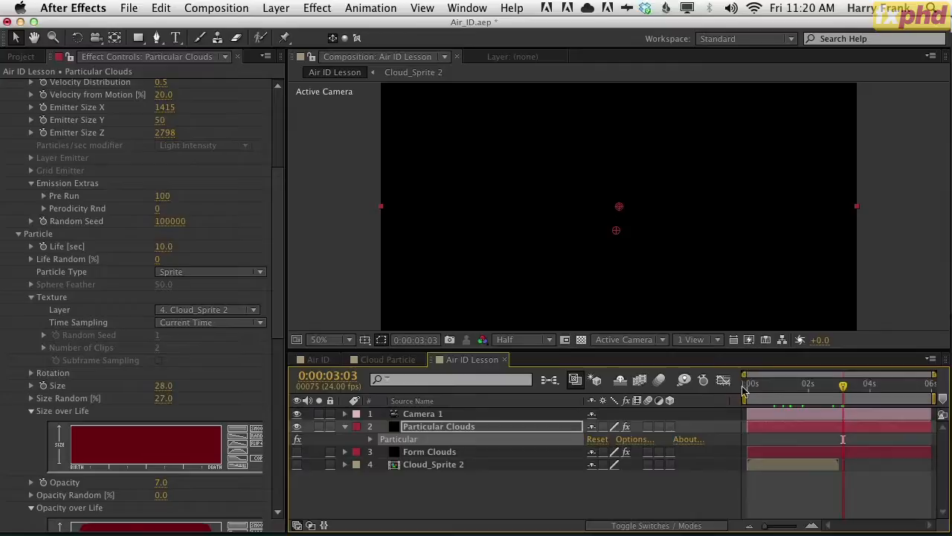
pyautogui.click(789, 397)
pyautogui.moveTo(810, 398); pyautogui.dragTo(856, 400)
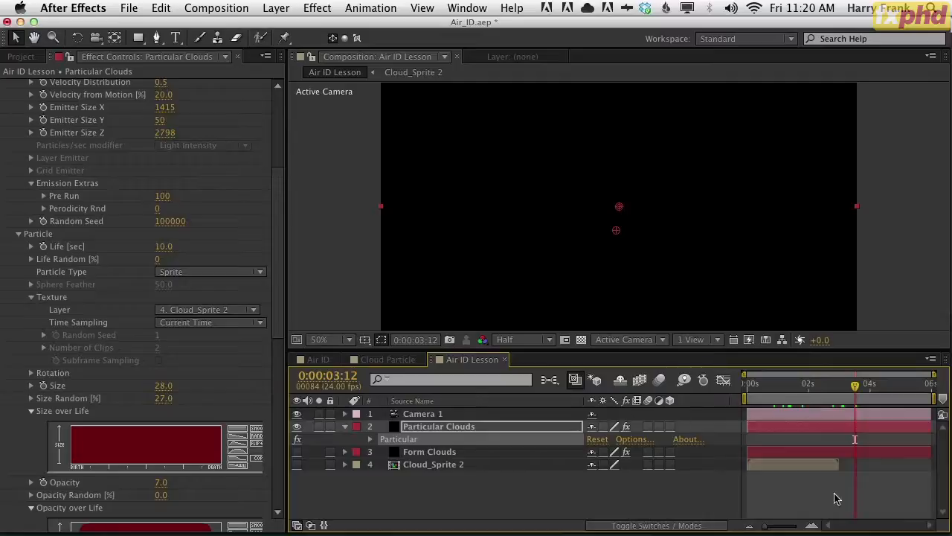
# Step: Set the particle Texture's Time Sampling to Random - Loop and check the clouds at other frames, ending at 0:00:02:08
pyautogui.click(203, 322)
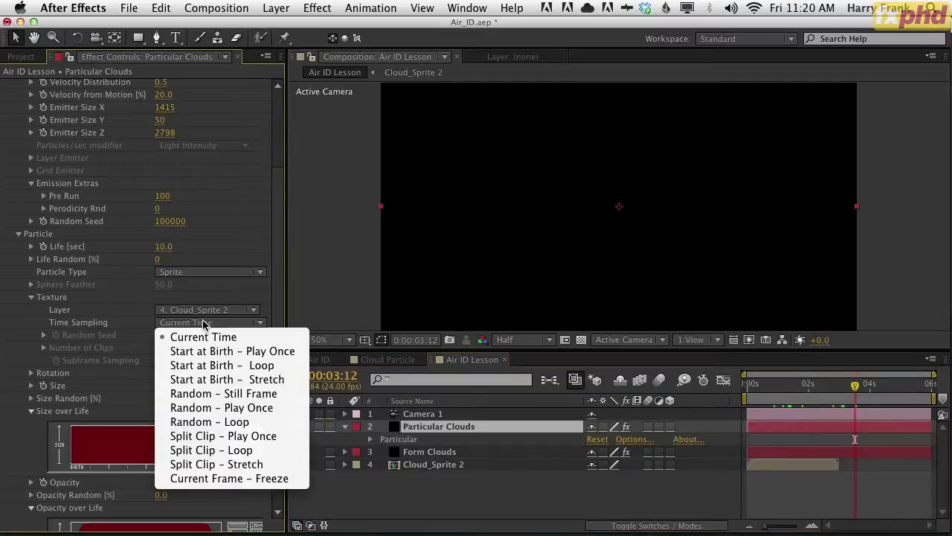
pyautogui.click(63, 326)
pyautogui.click(194, 323)
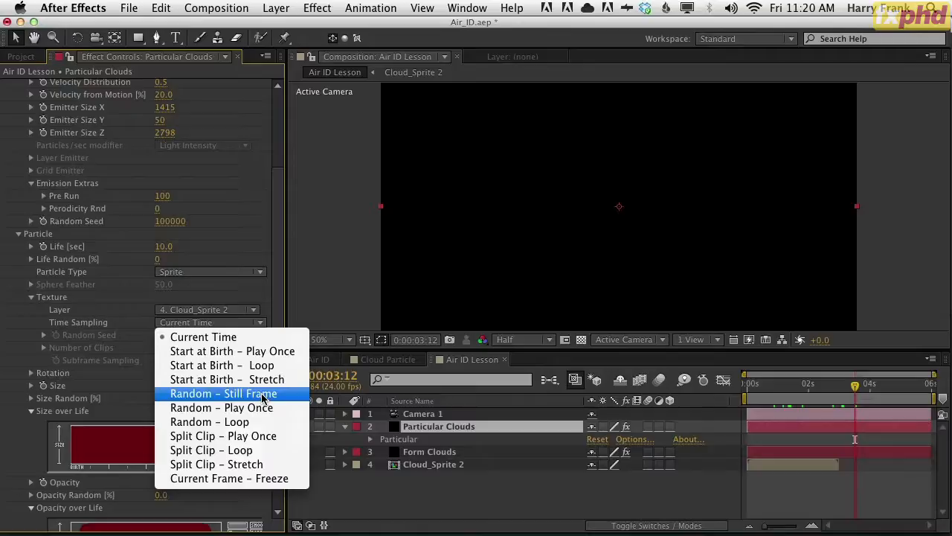
pyautogui.click(234, 424)
pyautogui.click(784, 385)
pyautogui.moveTo(787, 390); pyautogui.dragTo(819, 392)
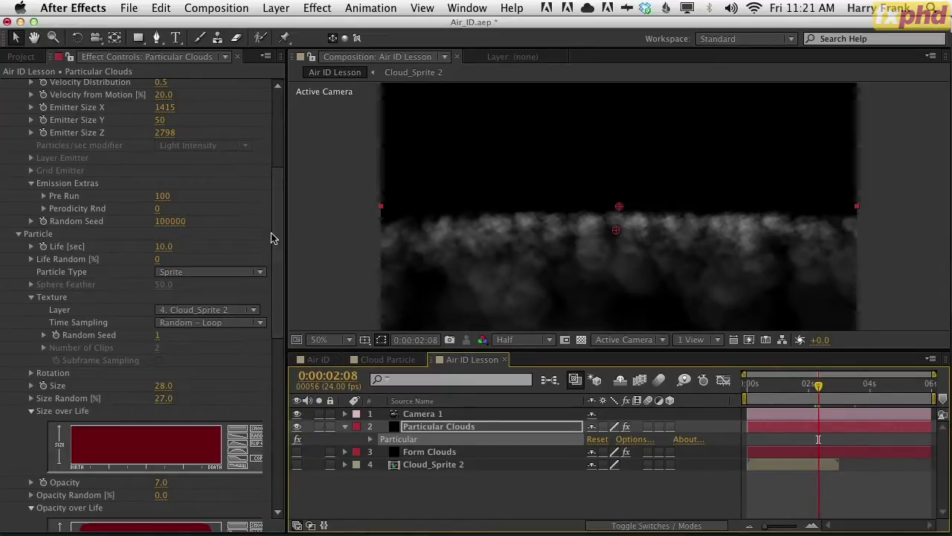
# Step: Set the emitter's Particles/sec to 250 for the Particular Clouds
pyautogui.scroll(5, 272, 238)
pyautogui.click(167, 123)
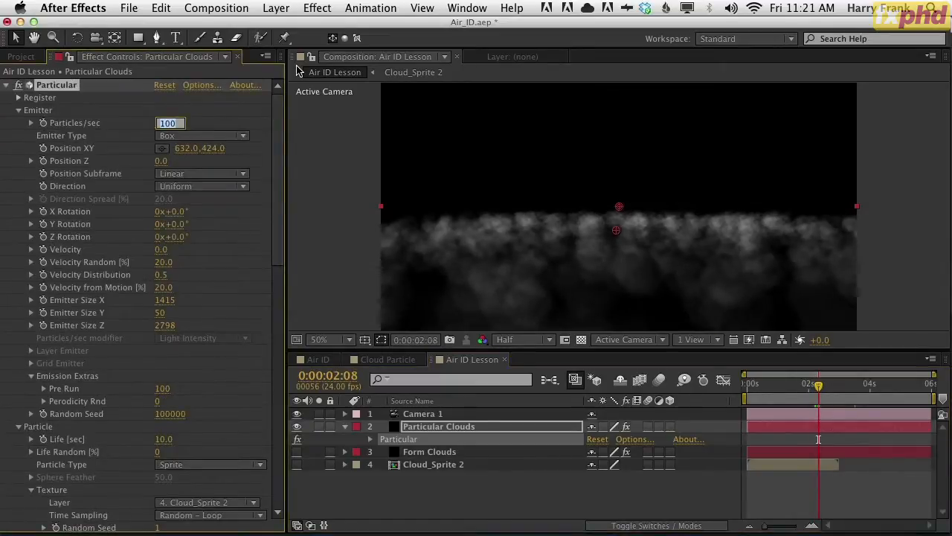
pyautogui.write('250')
pyautogui.press('Return')
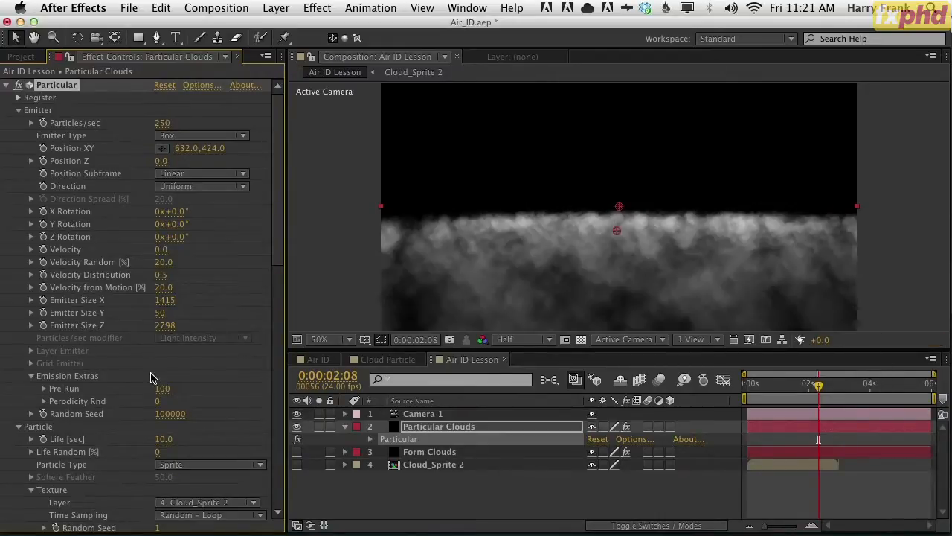
# Step: Set the particle's Random Rotation to 90 for the Particular Clouds
pyautogui.scroll(-5, 151, 377)
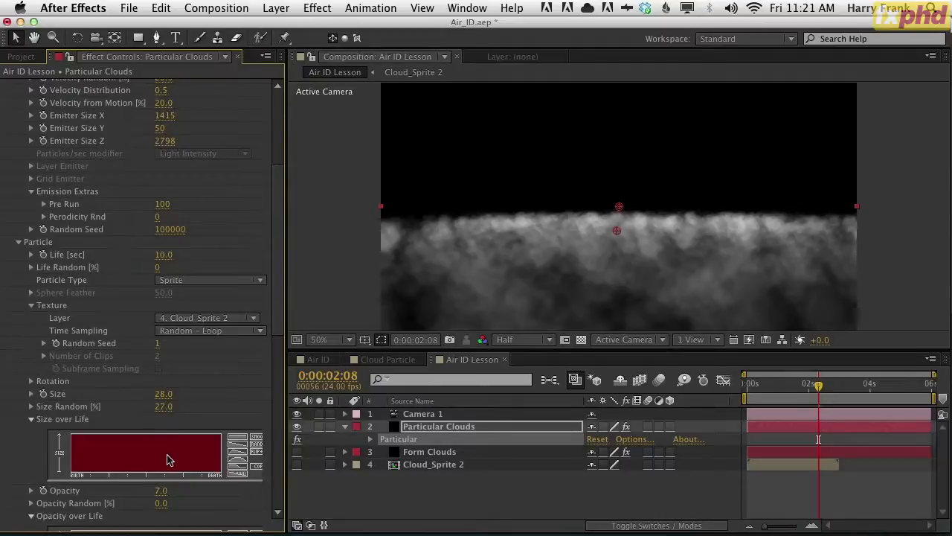
pyautogui.scroll(-3, 167, 459)
pyautogui.click(43, 286)
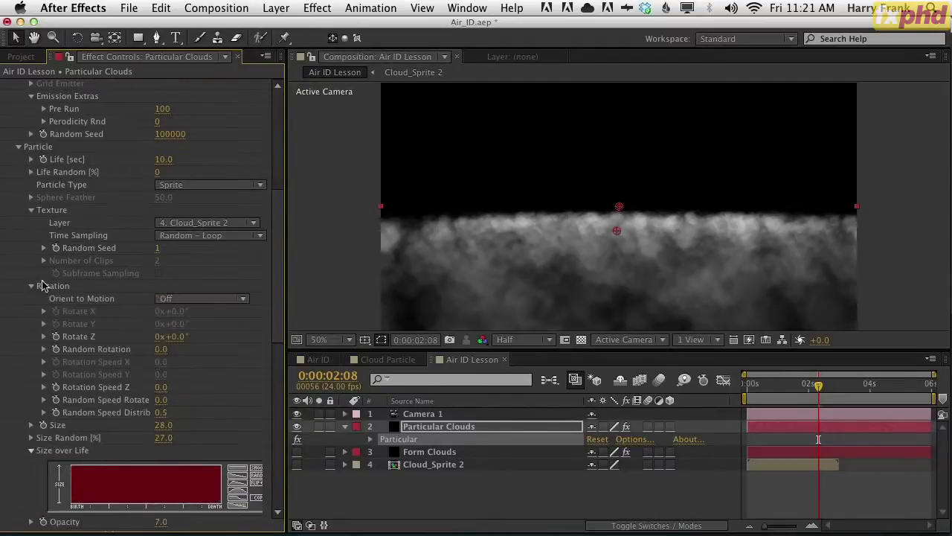
pyautogui.click(160, 349)
pyautogui.write('90')
pyautogui.press('Return')
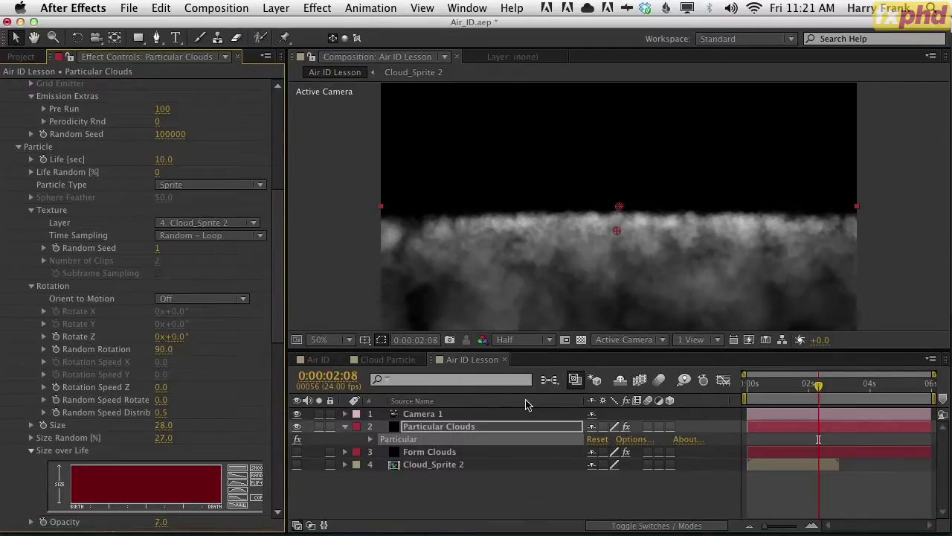
# Step: Set the particle Size to 65 and Size Random to 50% for the Particular Clouds
pyautogui.scroll(5, 141, 208)
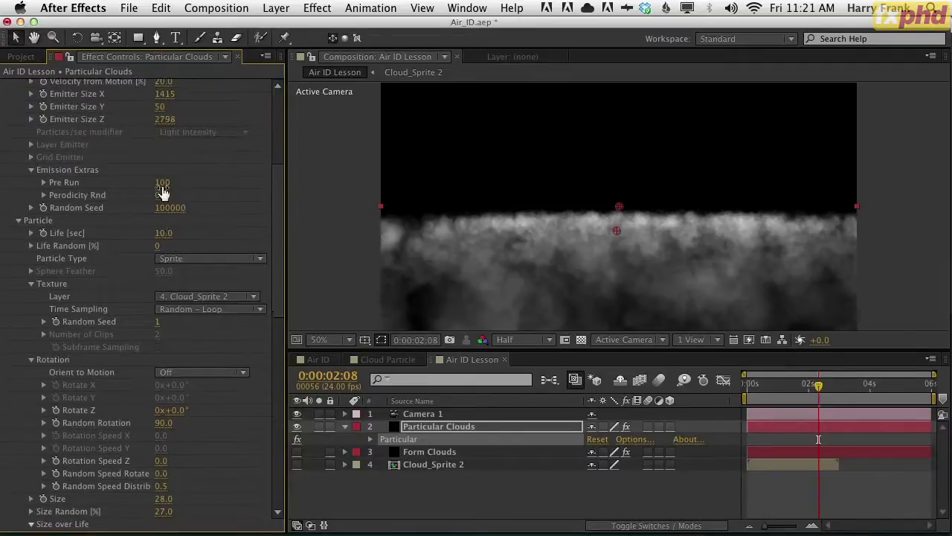
pyautogui.moveTo(201, 274); pyautogui.dragTo(211, 242)
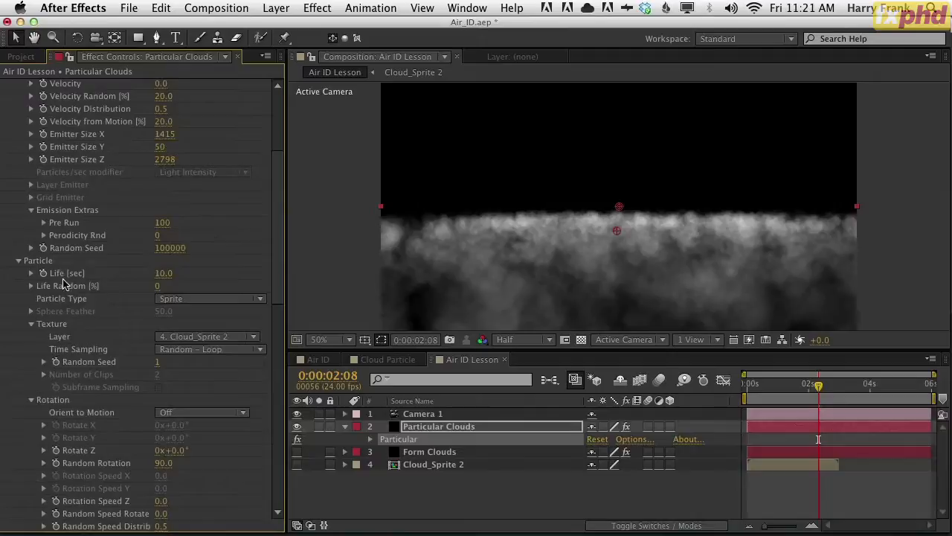
pyautogui.click(31, 400)
pyautogui.scroll(-3, 164, 336)
pyautogui.click(164, 332)
pyautogui.press('Return')
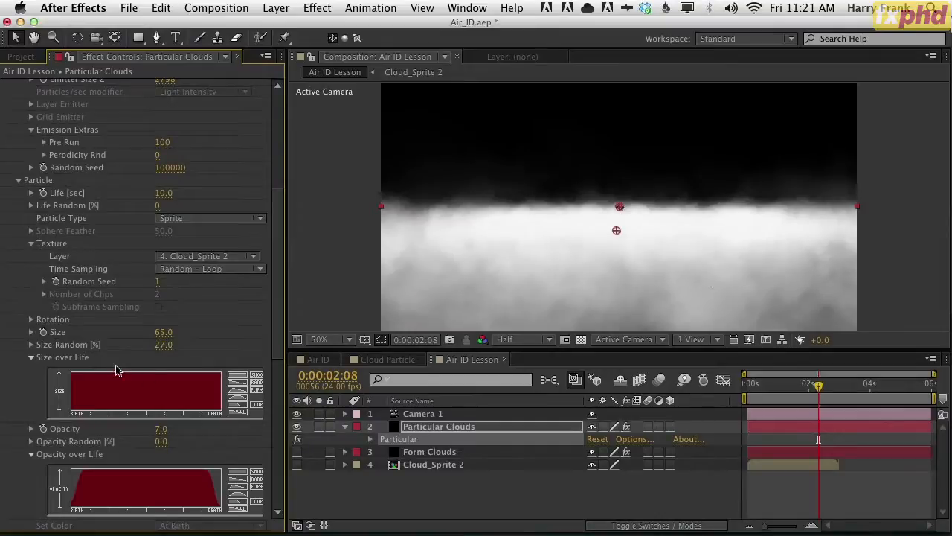
pyautogui.click(163, 344)
pyautogui.write('50')
pyautogui.press('Return')
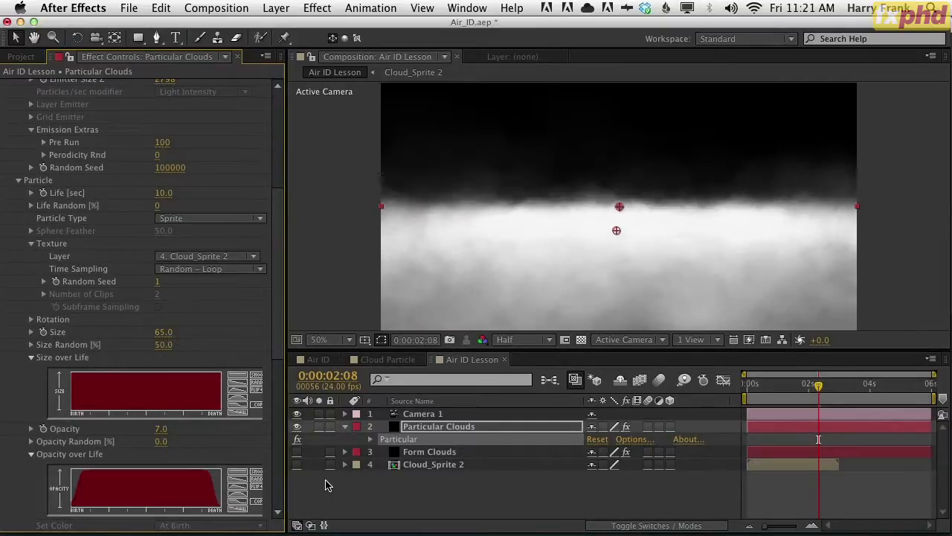
# Step: Set the emitter's Particles/sec to 100
pyautogui.click(279, 114)
pyautogui.moveTo(280, 137); pyautogui.dragTo(279, 134)
pyautogui.click(158, 125)
pyautogui.write('100')
pyautogui.press('Return')
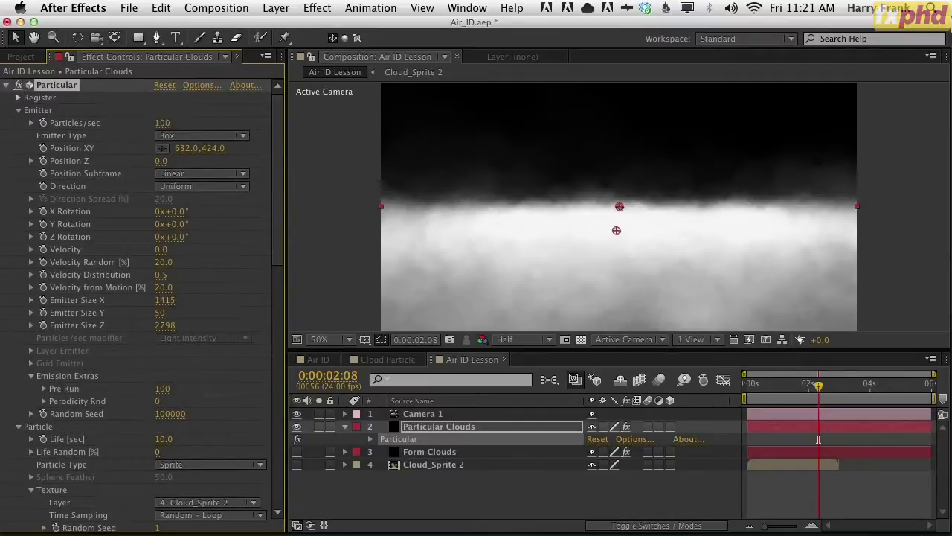
# Step: Lower the Particular emitter to Position XY 632, 455 and set its Particles/sec to 200
pyautogui.moveTo(167, 124); pyautogui.dragTo(275, 154)
pyautogui.scroll(-5, 275, 154)
pyautogui.scroll(5, 275, 154)
pyautogui.click(169, 121)
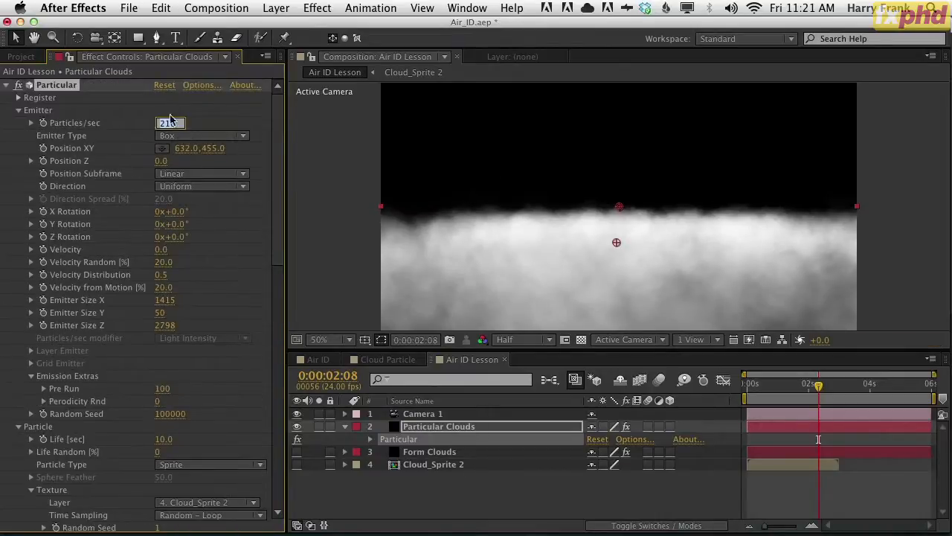
pyautogui.press('Return')
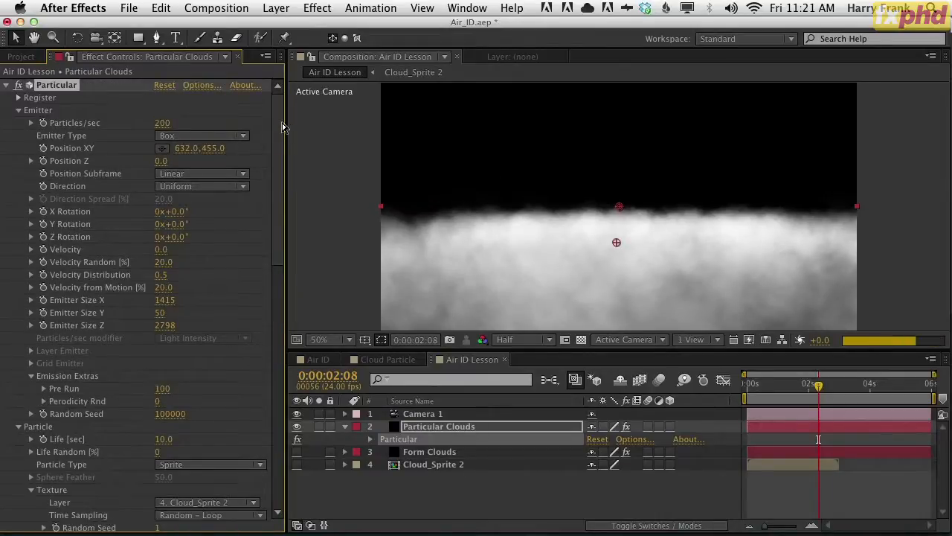
# Step: Reduce the particle Size to 59 and check the clouds at other frames, ending at 0:00:01:16
pyautogui.scroll(-3, 282, 178)
pyautogui.scroll(-5, 283, 179)
pyautogui.moveTo(156, 272); pyautogui.dragTo(151, 271)
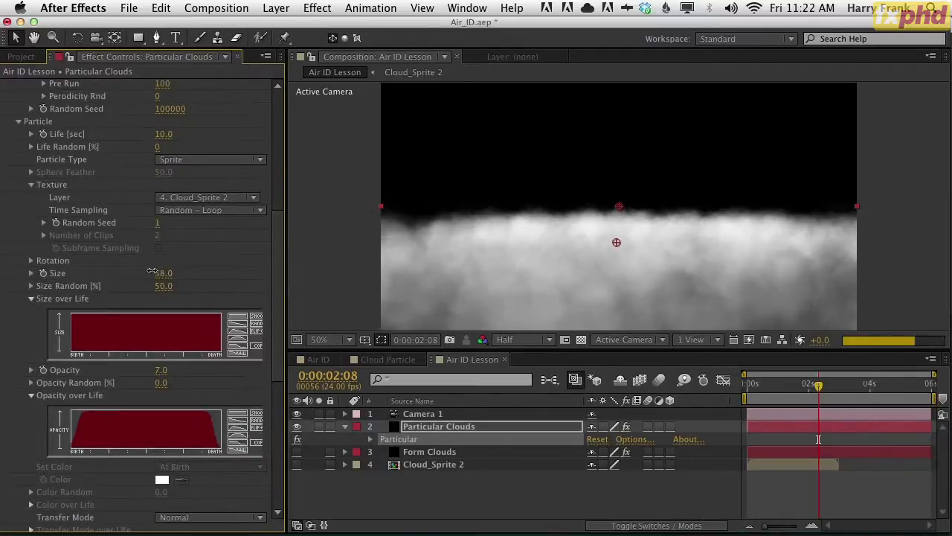
pyautogui.moveTo(151, 271); pyautogui.dragTo(153, 270)
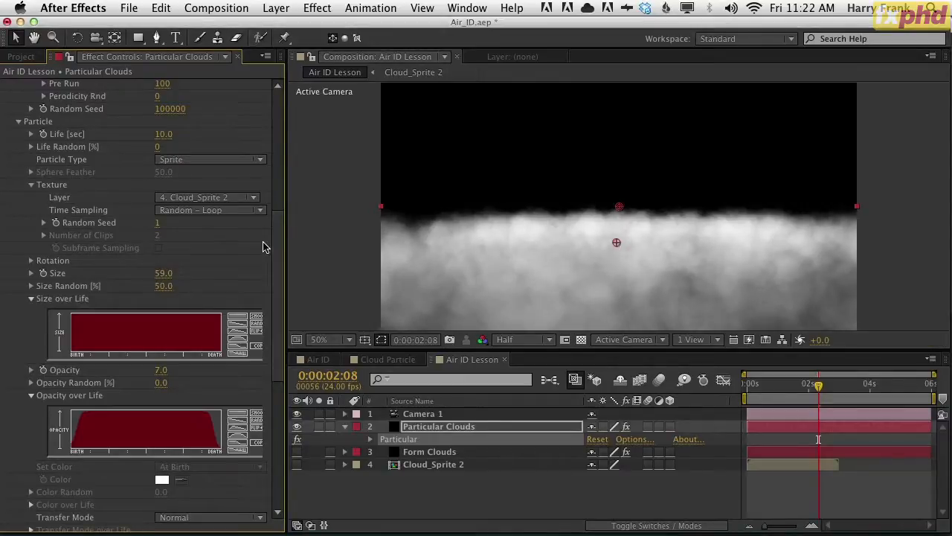
pyautogui.scroll(10, 271, 216)
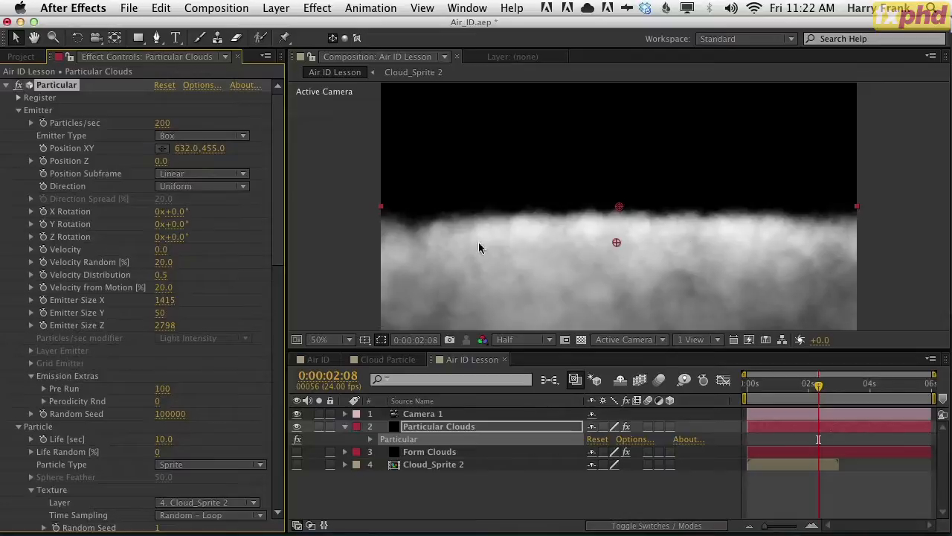
pyautogui.click(776, 387)
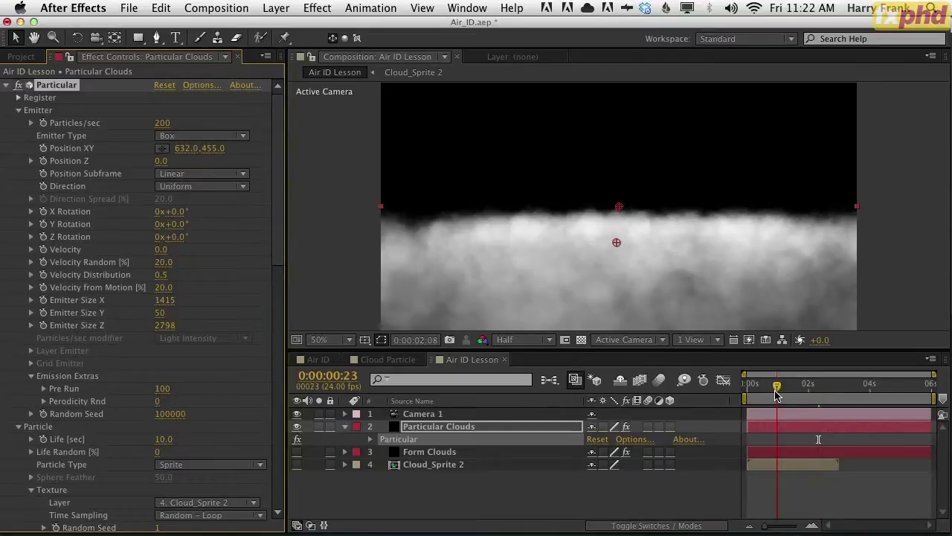
pyautogui.moveTo(777, 396); pyautogui.dragTo(800, 401)
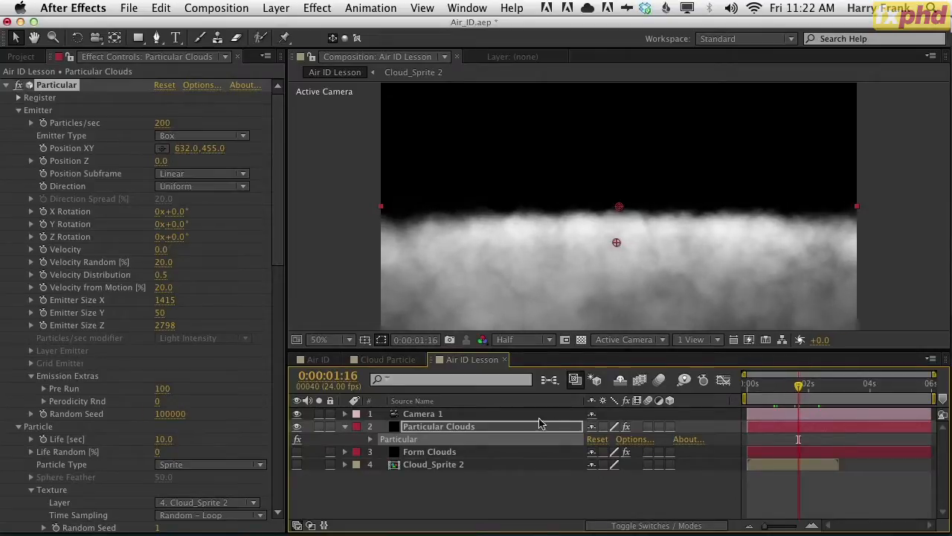
# Step: Hide the Particular Clouds layer, show the Form Clouds layer and reveal its Form effect
pyautogui.click(308, 436)
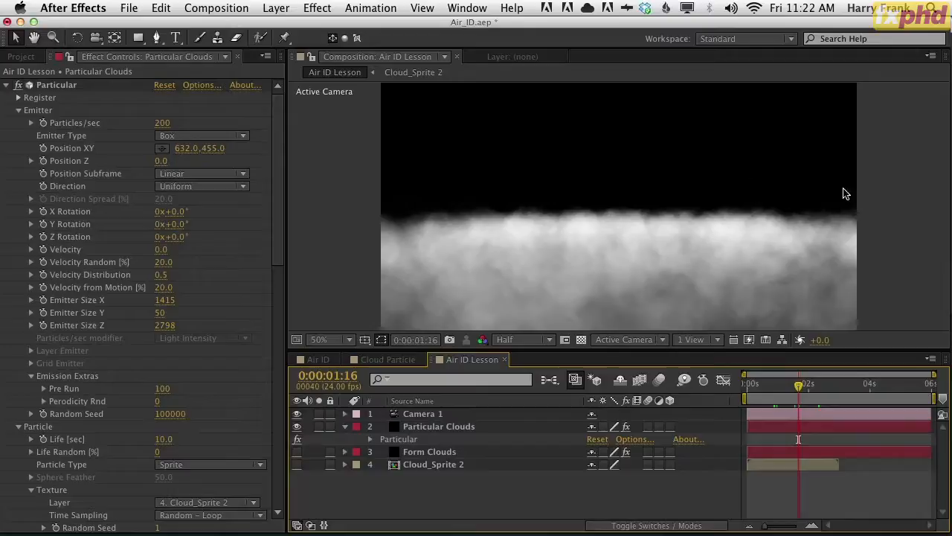
pyautogui.click(297, 427)
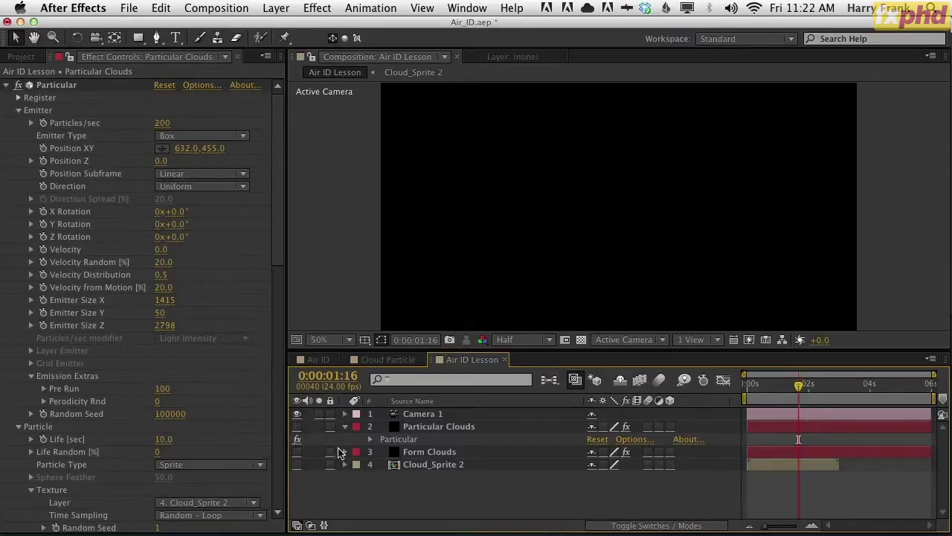
pyautogui.click(430, 452)
pyautogui.click(297, 452)
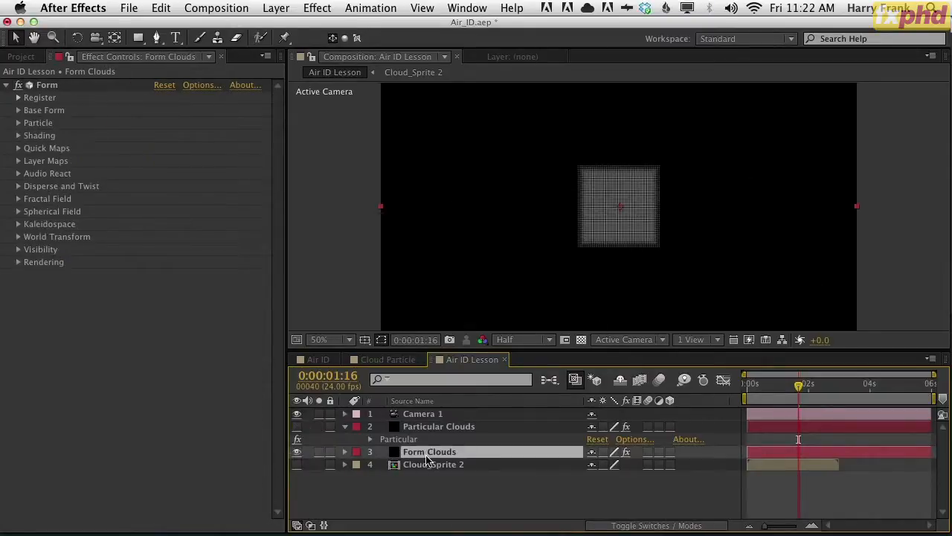
pyautogui.press('e')
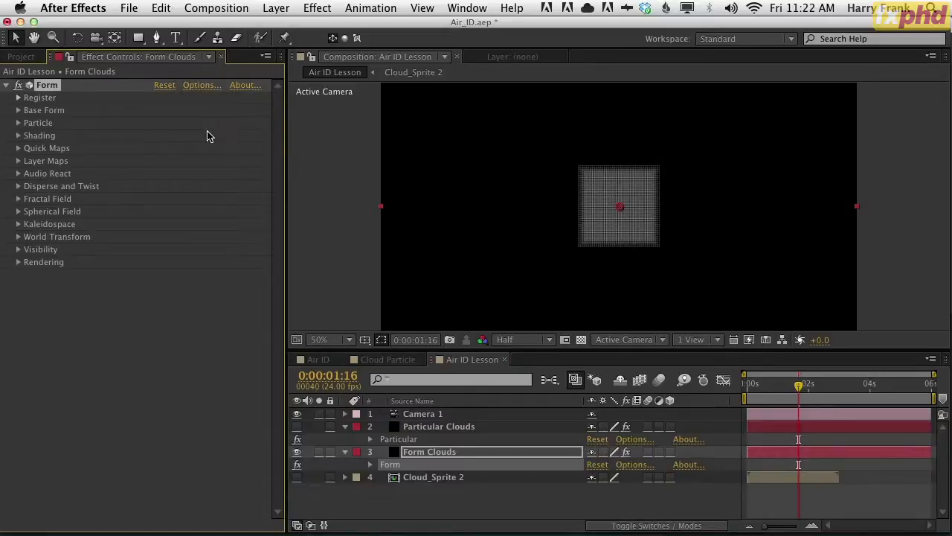
# Step: Set Form's base grid to one particle in Z and enlarge it to Size X 1280 and Size Y 770
pyautogui.click(18, 110)
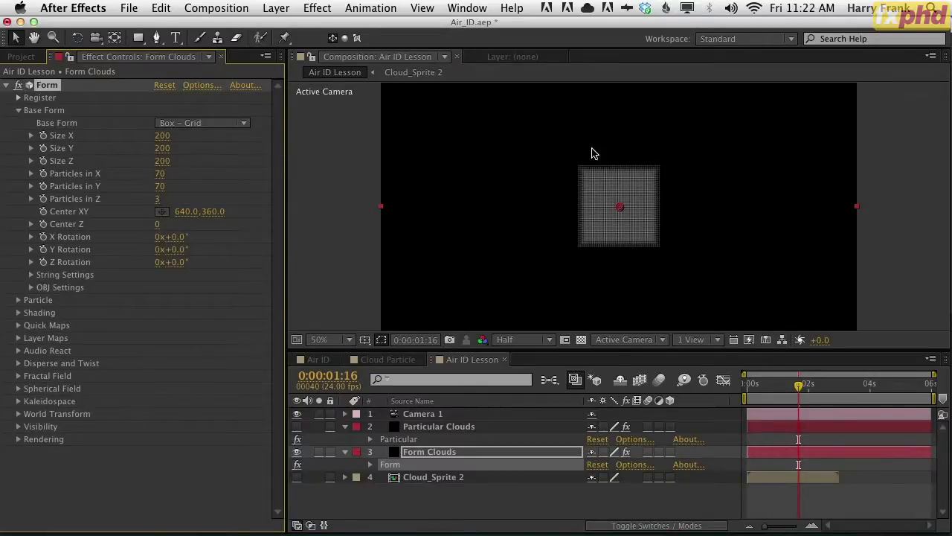
pyautogui.moveTo(659, 194); pyautogui.dragTo(709, 189)
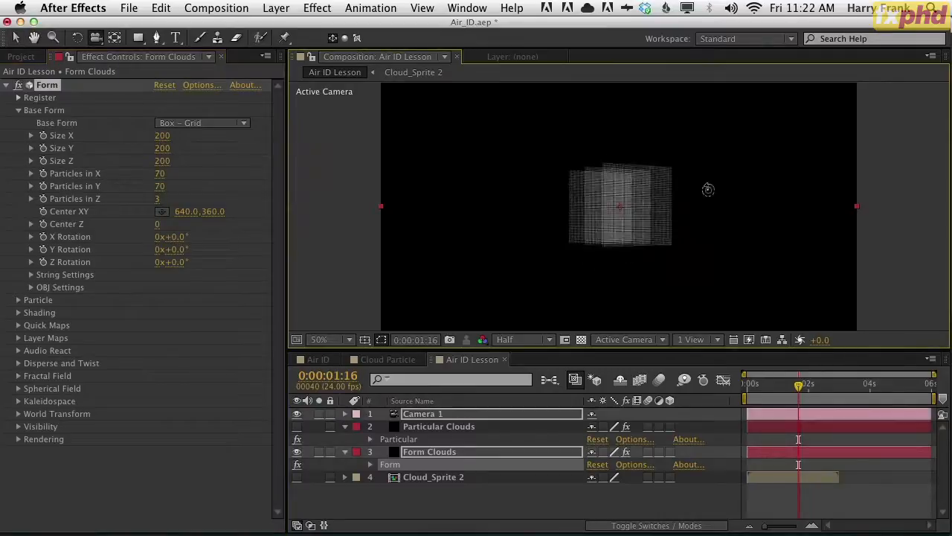
pyautogui.press('super+z')
pyautogui.moveTo(158, 202); pyautogui.dragTo(77, 211)
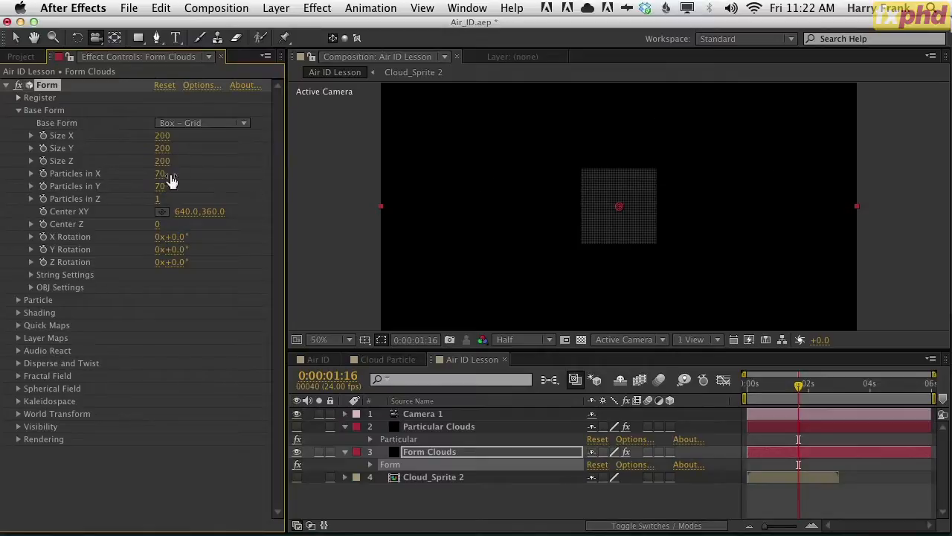
pyautogui.click(171, 124)
pyautogui.click(171, 136)
pyautogui.moveTo(171, 136); pyautogui.dragTo(192, 146)
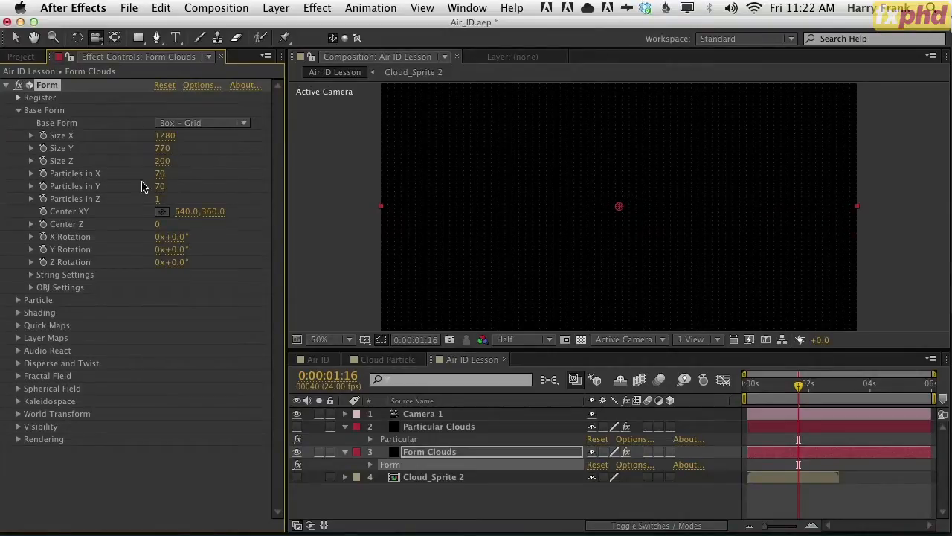
# Step: Lay the Form grid flat by setting its X Rotation to -90°
pyautogui.click(19, 299)
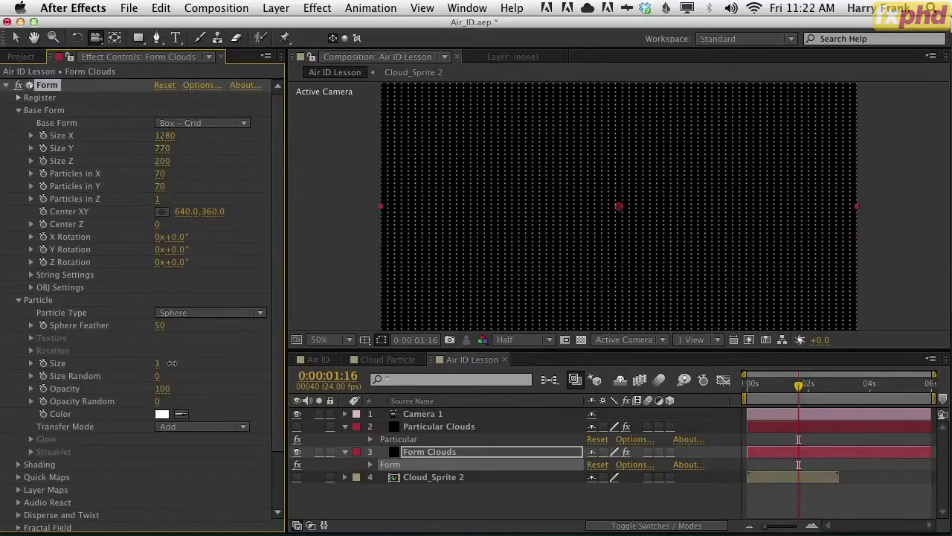
pyautogui.click(183, 211)
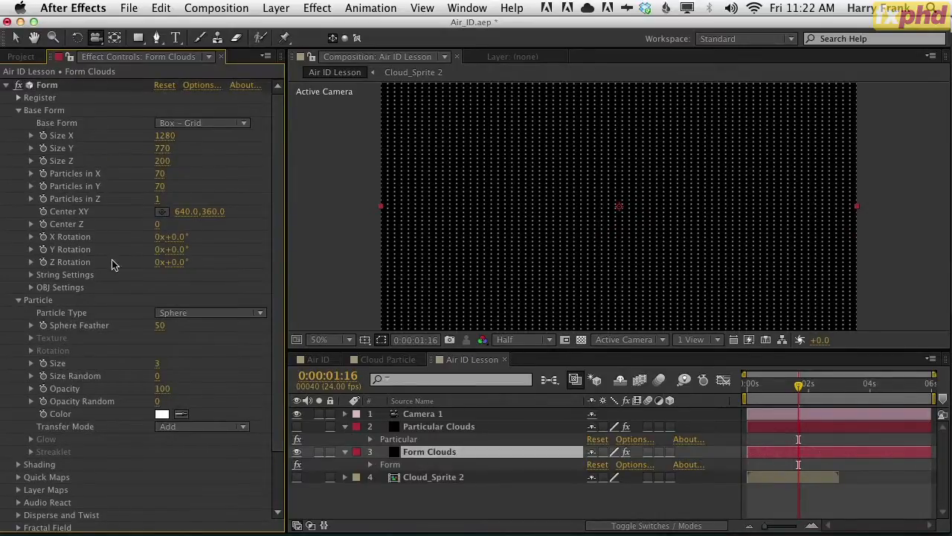
pyautogui.moveTo(179, 236); pyautogui.dragTo(119, 246)
pyautogui.click(191, 236)
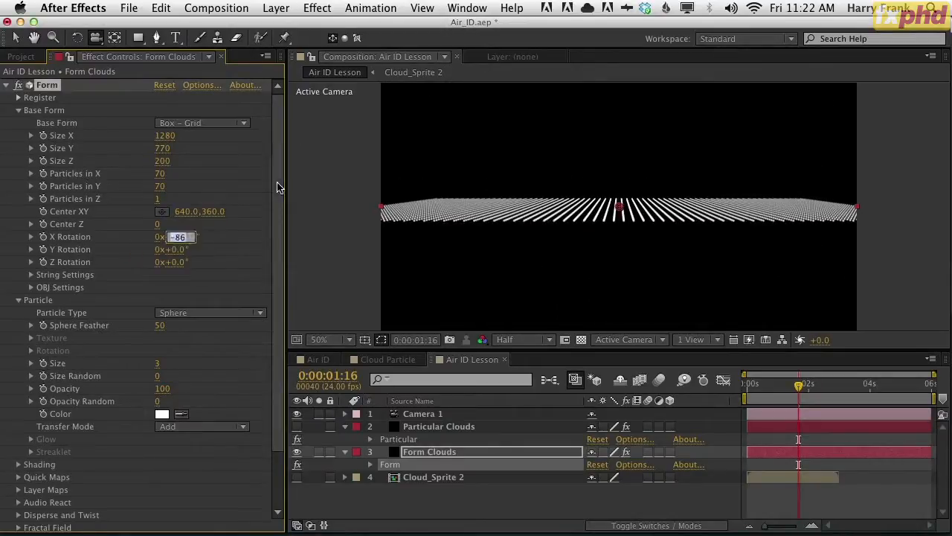
pyautogui.write('-90')
pyautogui.press('Return')
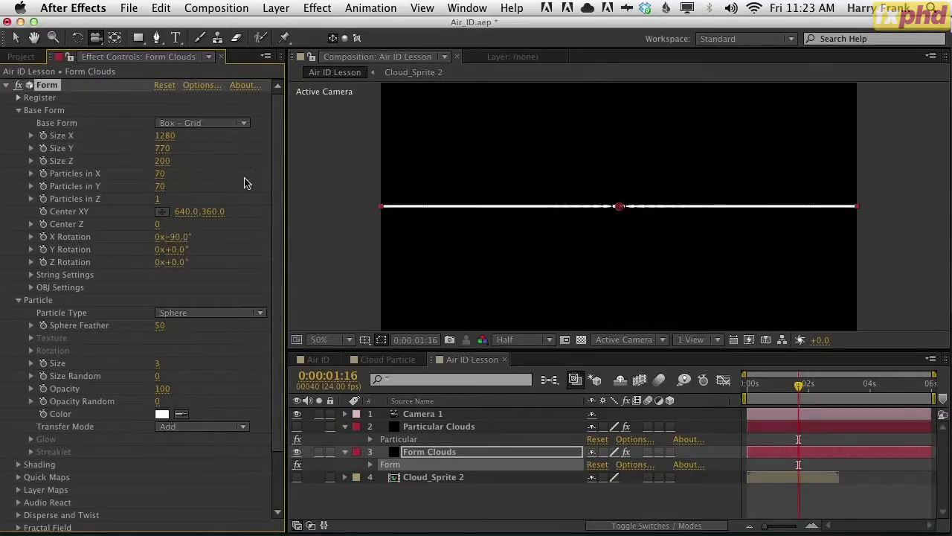
# Step: Lower the Form grid to Center XY 640, 482 and enlarge it to Size X 2490 and Size Y 5840
pyautogui.moveTo(215, 214); pyautogui.dragTo(317, 217)
pyautogui.moveTo(181, 143); pyautogui.dragTo(651, 257)
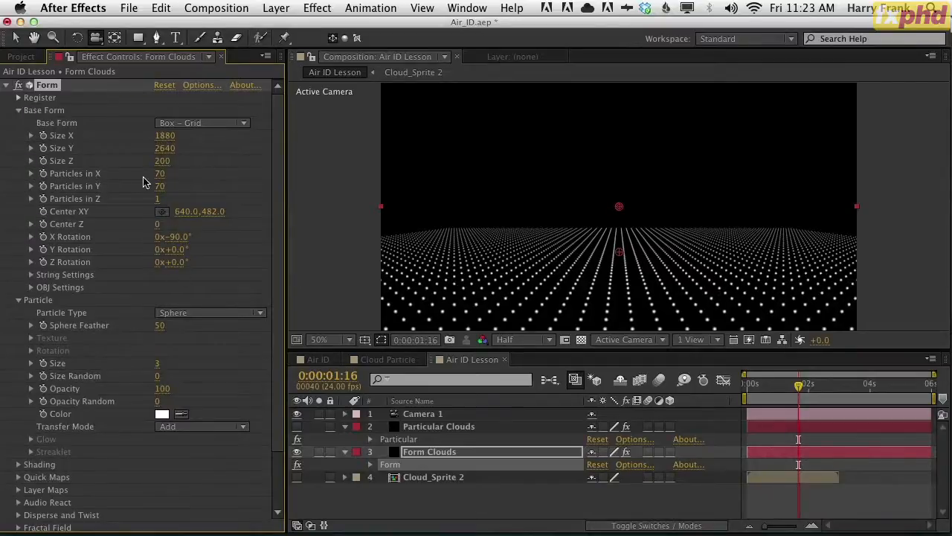
pyautogui.moveTo(167, 153); pyautogui.dragTo(701, 235)
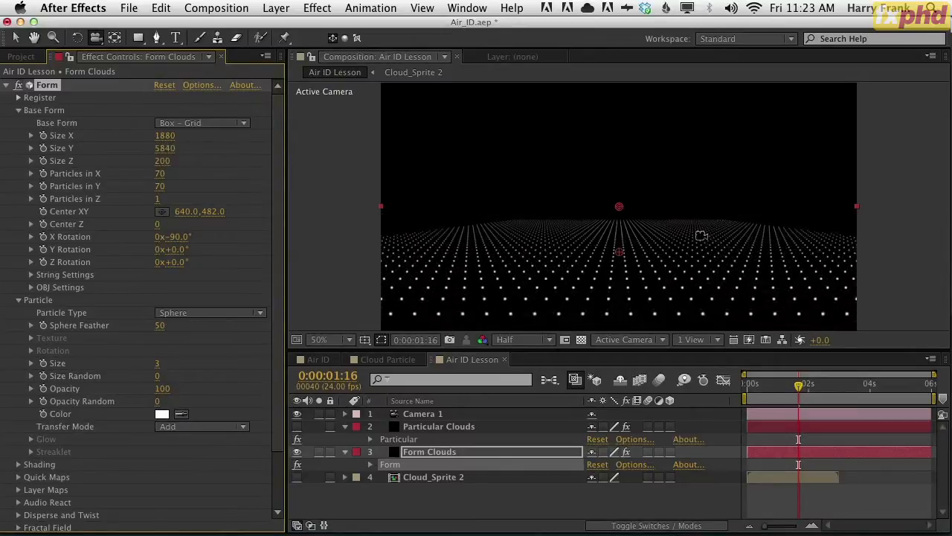
pyautogui.moveTo(164, 135); pyautogui.dragTo(208, 134)
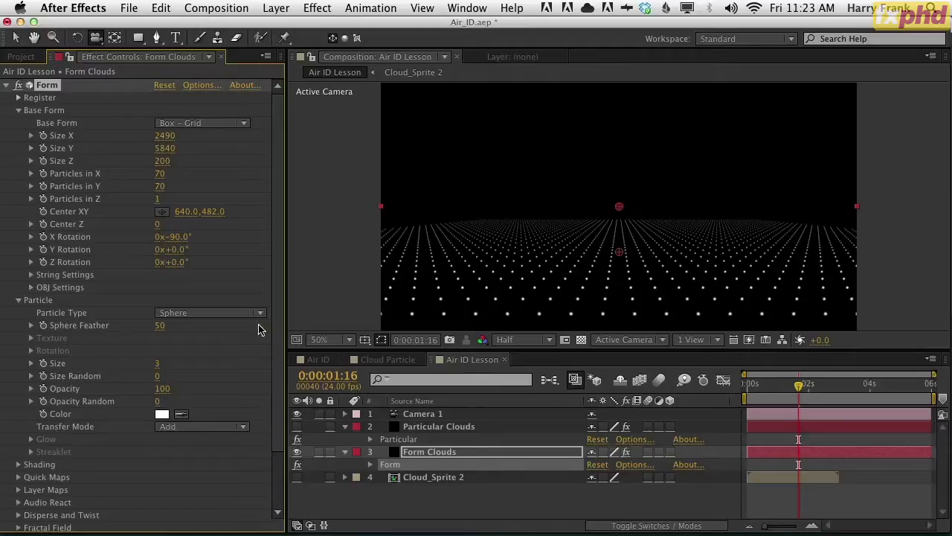
pyautogui.click(214, 314)
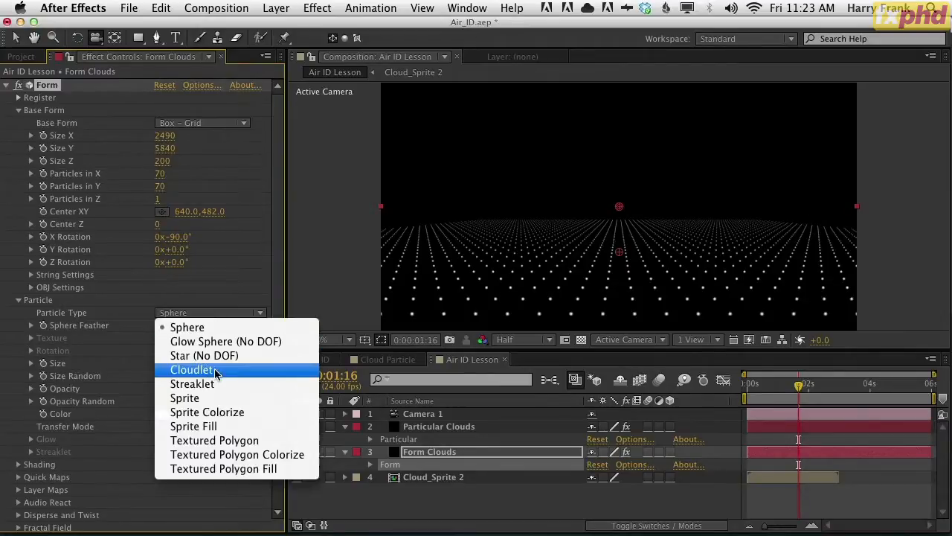
pyautogui.click(295, 413)
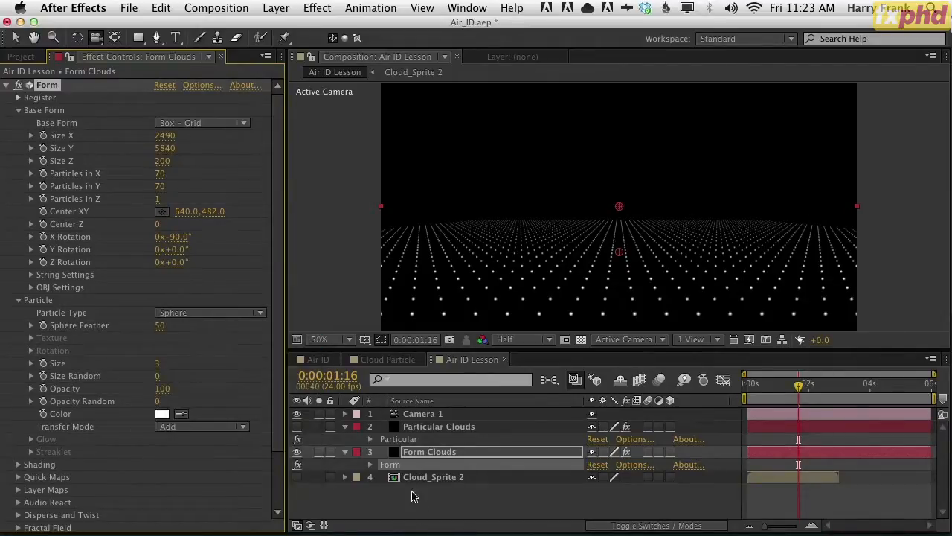
pyautogui.click(222, 315)
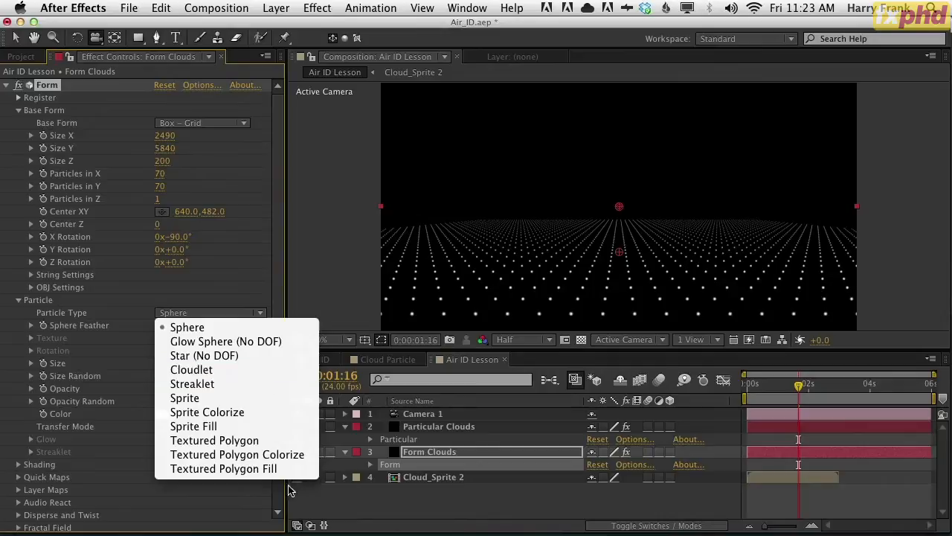
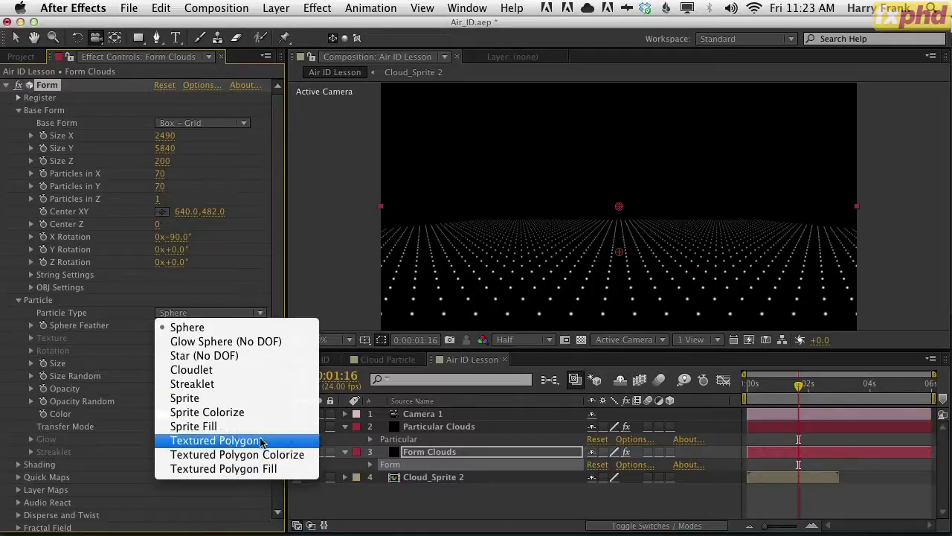
pyautogui.click(641, 241)
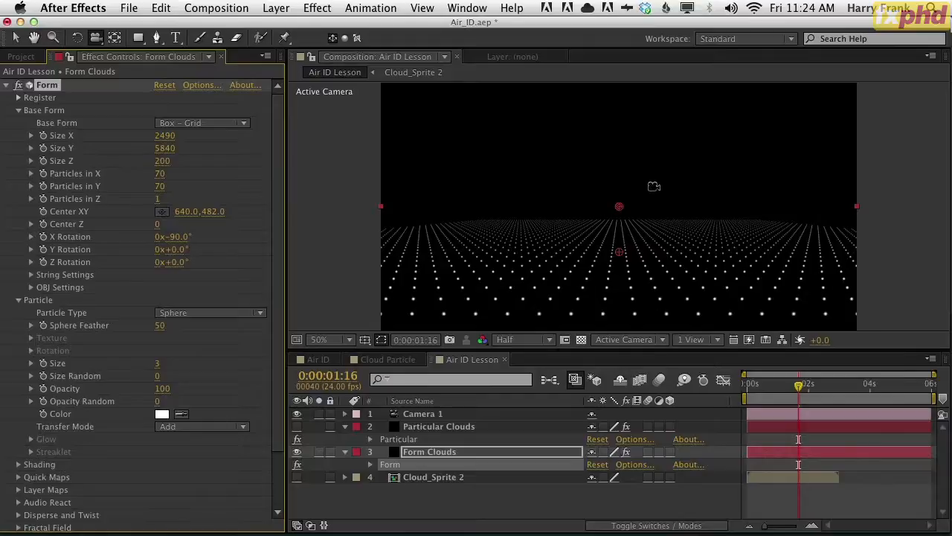
# Step: Change Form's particles to the Sprite type, textured with the Cloud_Sprite 2 layer using Random - Loop time sampling
pyautogui.click(212, 313)
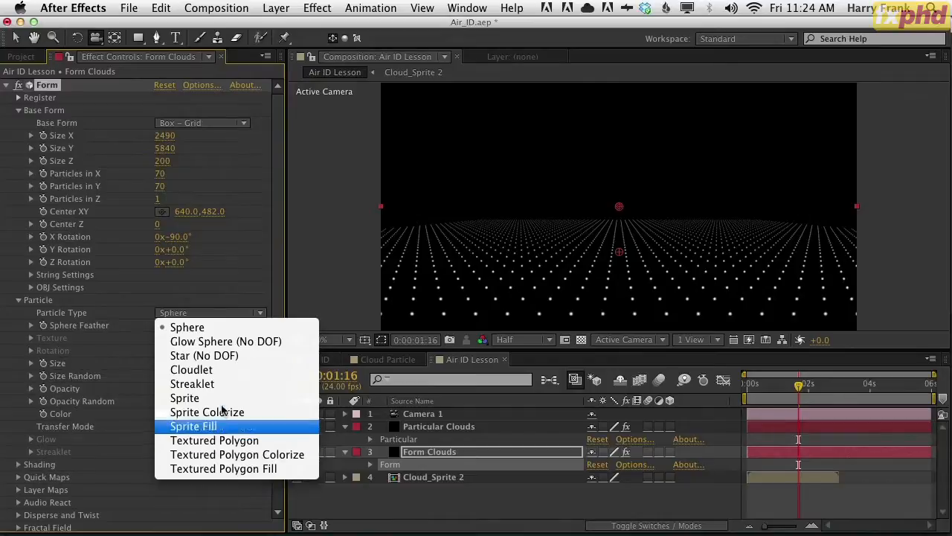
pyautogui.click(184, 398)
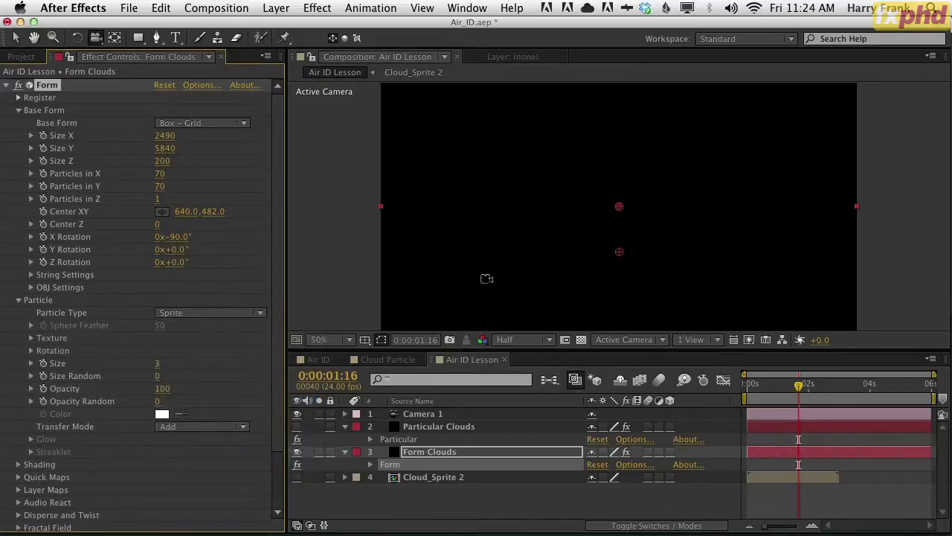
pyautogui.click(31, 339)
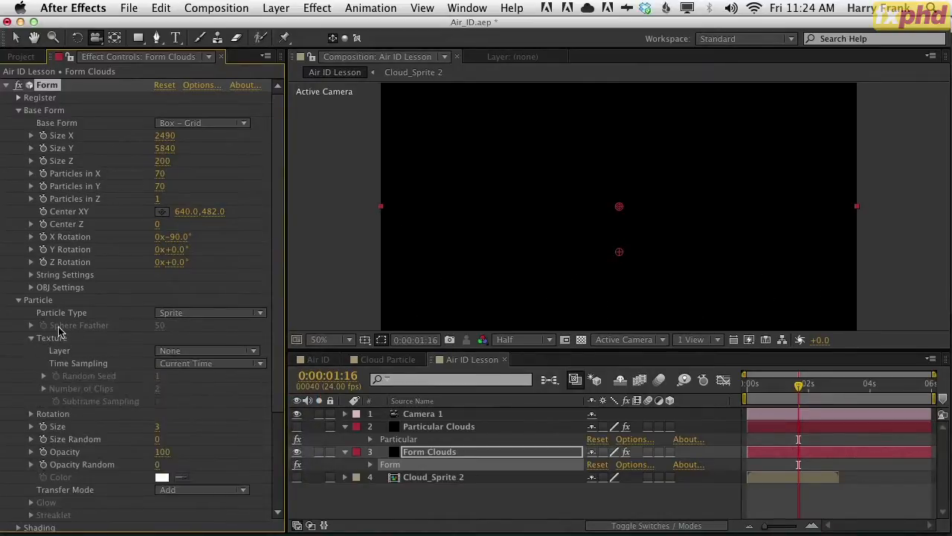
pyautogui.click(182, 350)
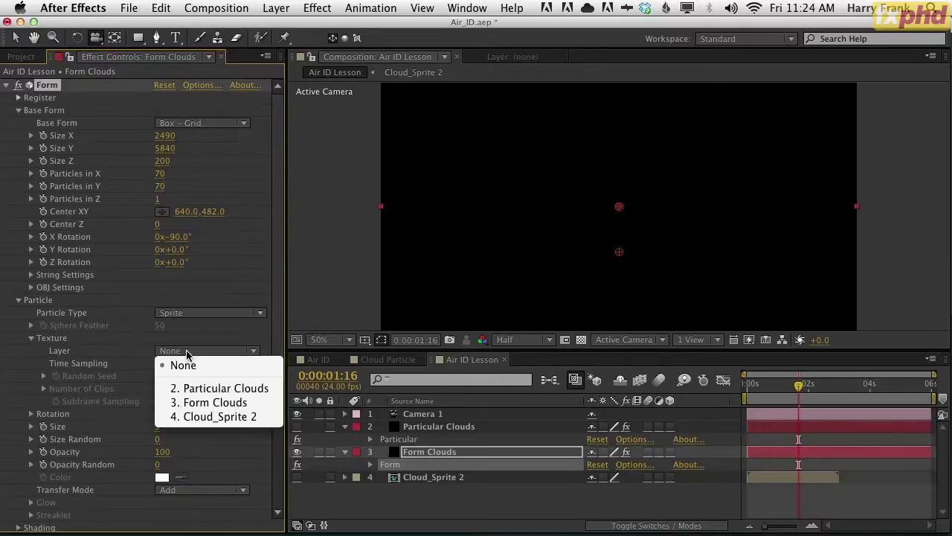
pyautogui.click(230, 422)
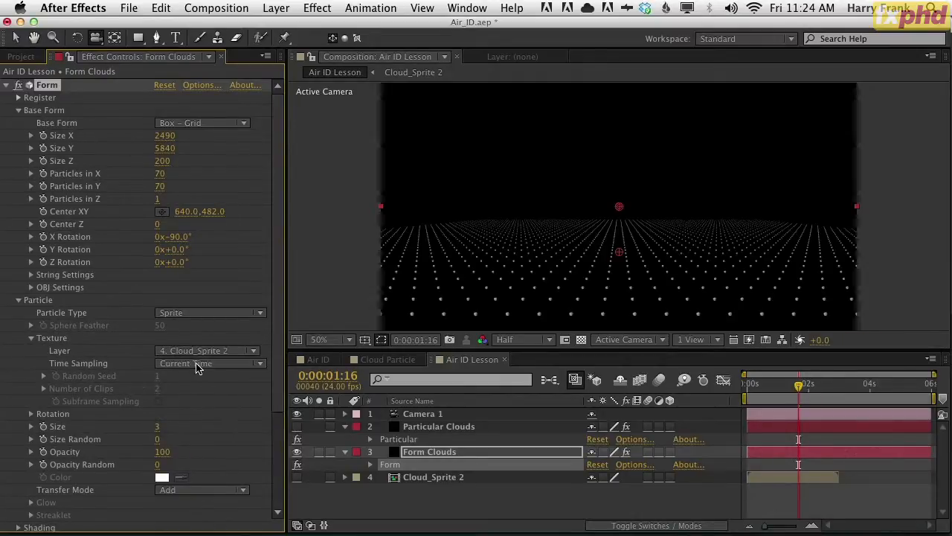
pyautogui.click(198, 364)
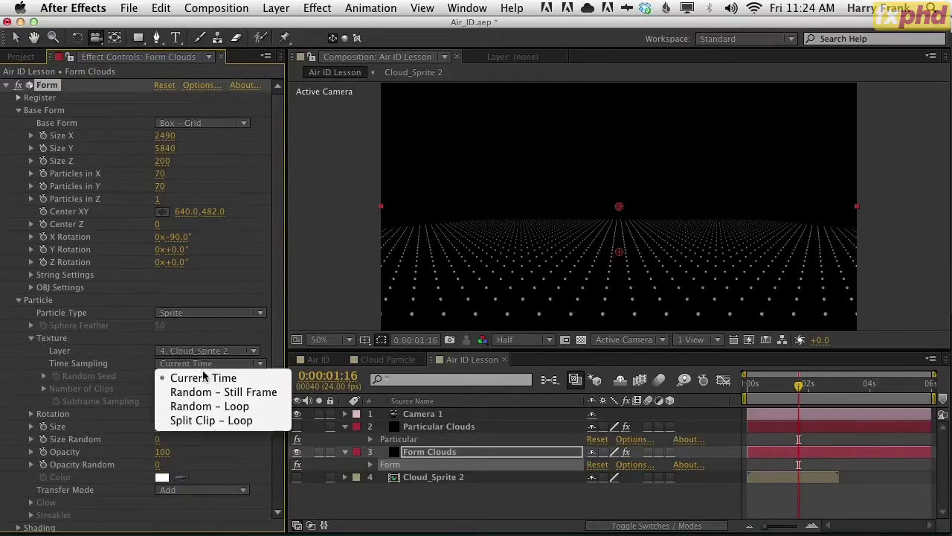
pyautogui.click(248, 405)
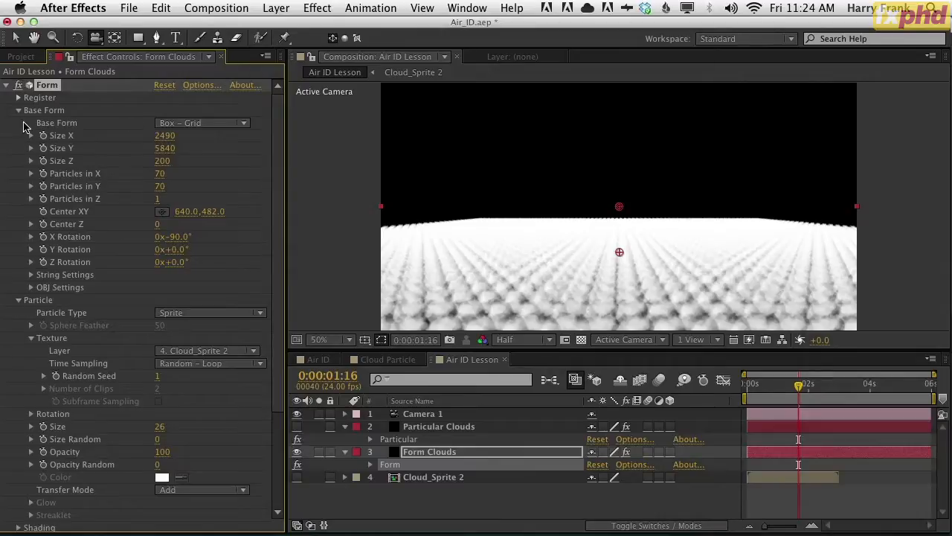
# Step: Reduce the Form grid to 25 particles in X and 25 in Y, and check it at other frames
pyautogui.click(159, 174)
pyautogui.write('25')
pyautogui.press('Tab')
pyautogui.write('25')
pyautogui.press('Return')
pyautogui.click(769, 384)
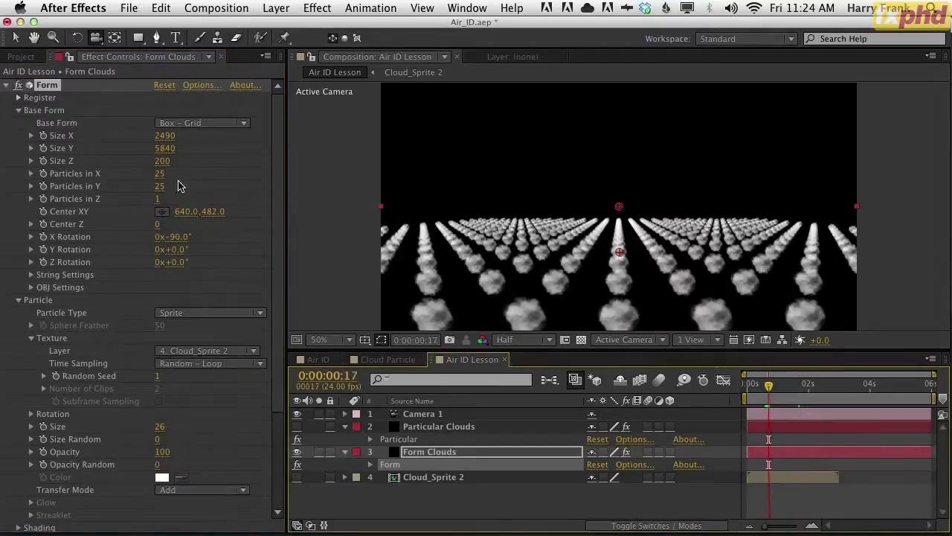
pyautogui.moveTo(277, 161); pyautogui.dragTo(278, 163)
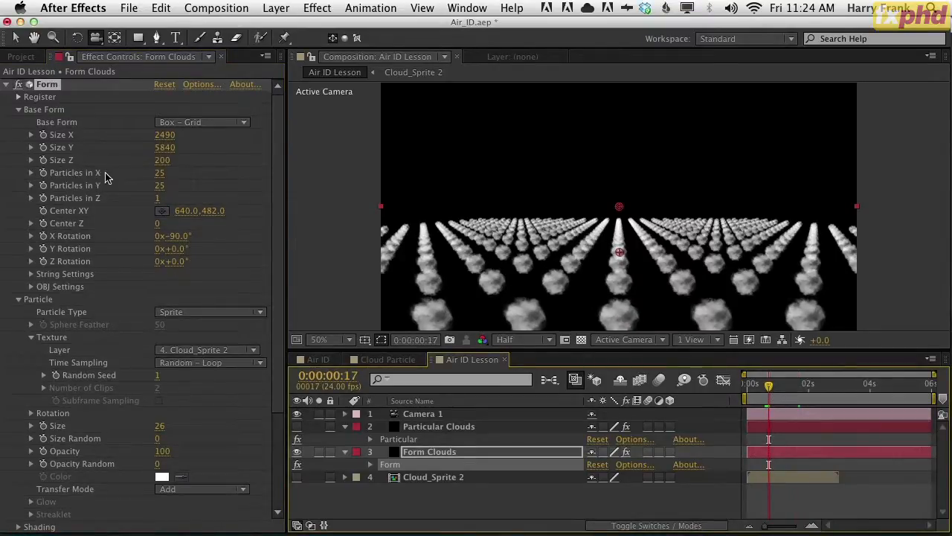
pyautogui.moveTo(777, 392)
pyautogui.mouseDown()
pyautogui.moveTo(813, 401)
pyautogui.moveTo(791, 397)
pyautogui.mouseUp()
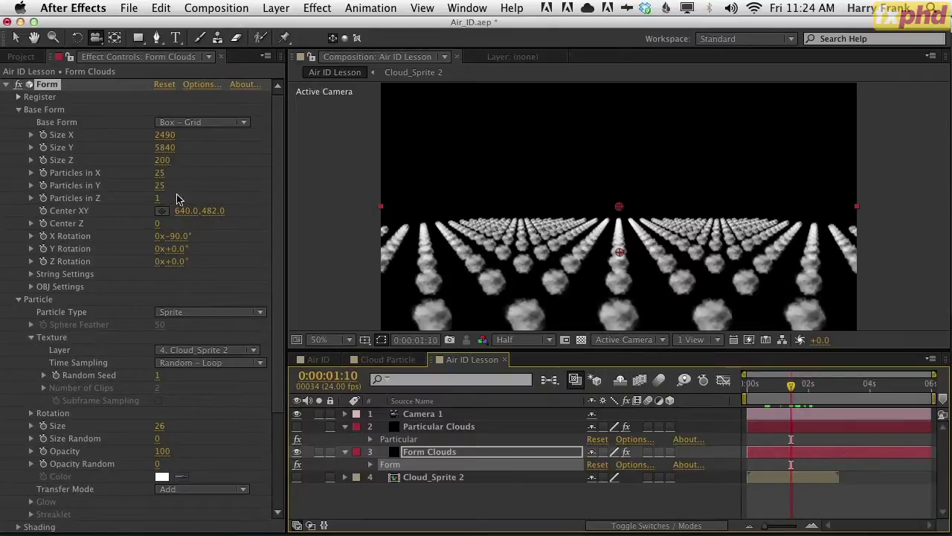
pyautogui.moveTo(278, 185); pyautogui.dragTo(278, 183)
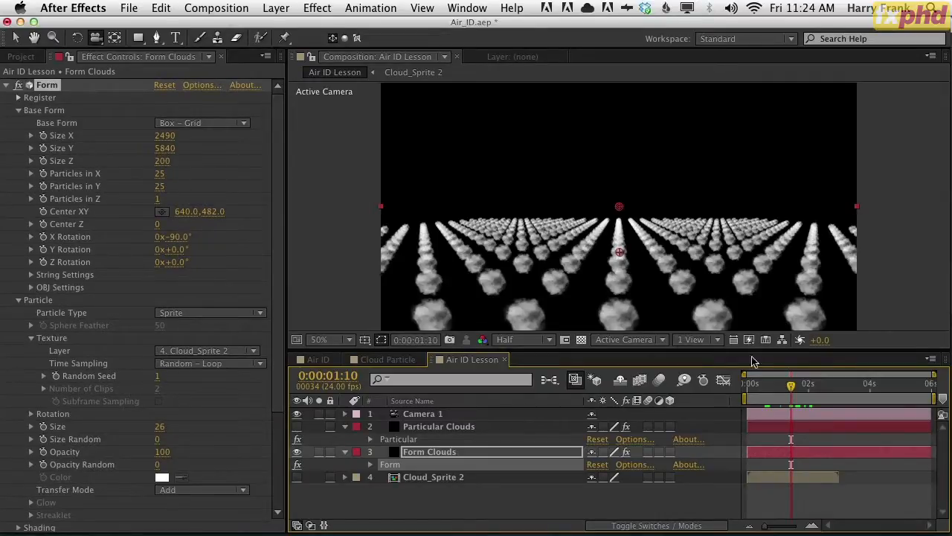
# Step: Show the Info panel with the Form effect selected and go to 0:00:00:16 to read the total and visible particle counts
pyautogui.click(438, 484)
pyautogui.click(392, 465)
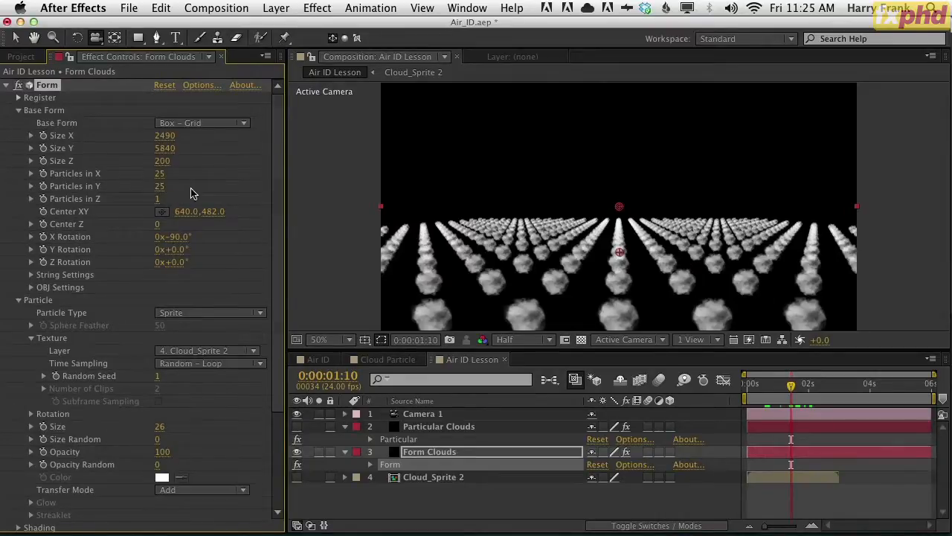
pyautogui.click(456, 9)
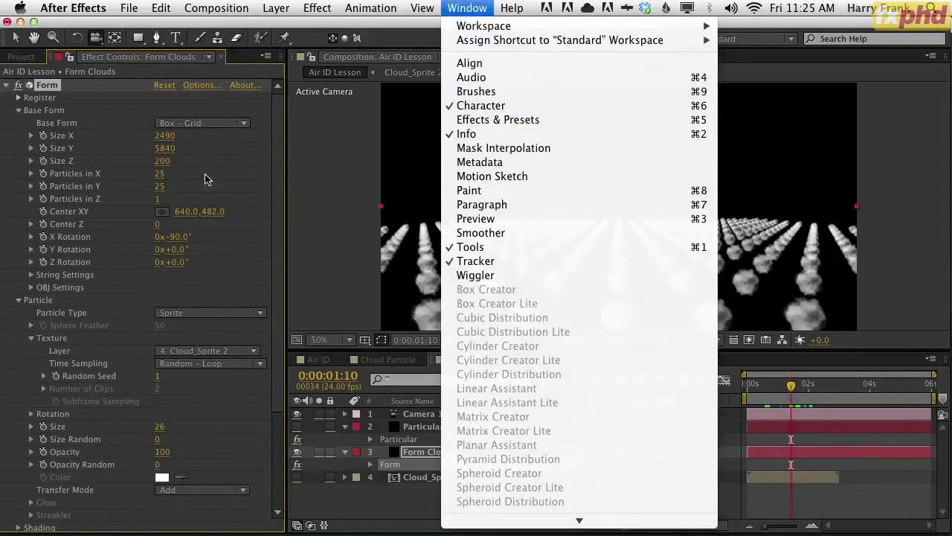
pyautogui.press('Escape')
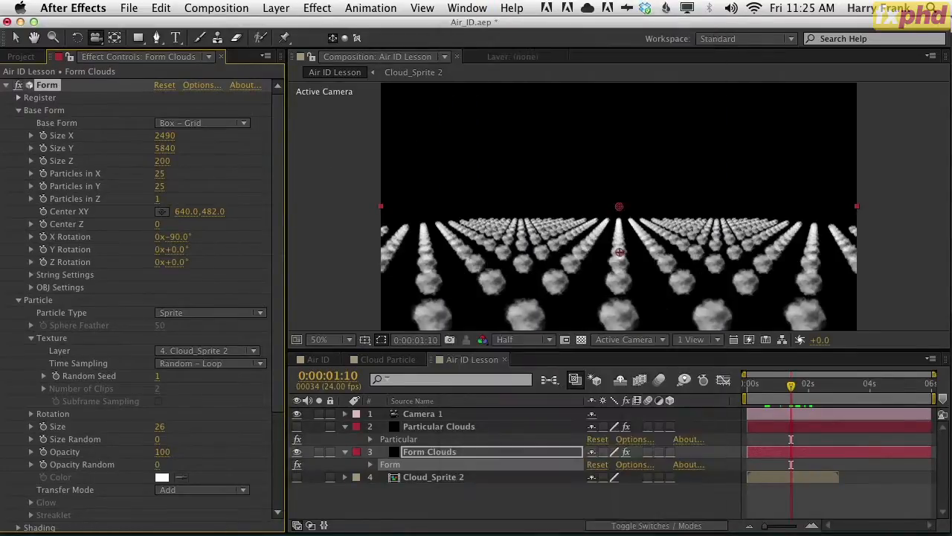
pyautogui.click(457, 8)
pyautogui.click(505, 131)
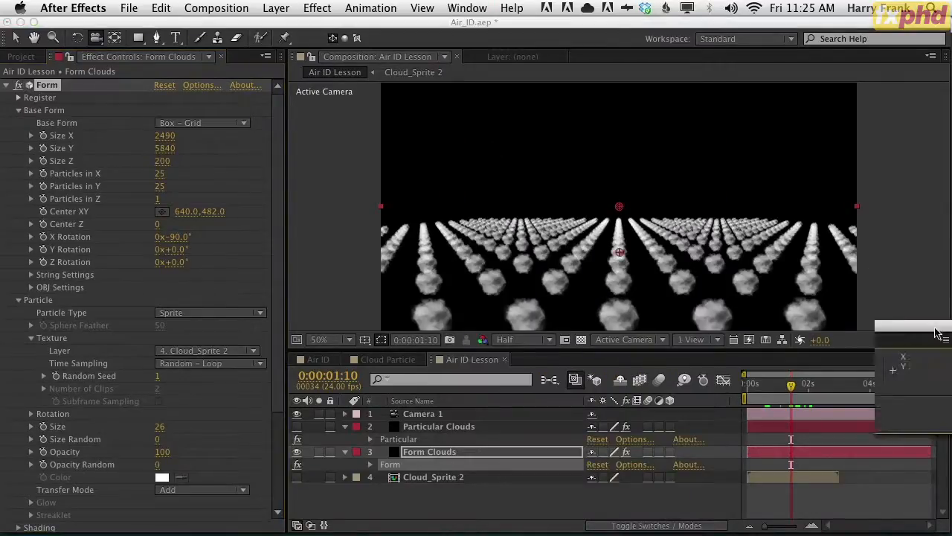
pyautogui.moveTo(765, 391); pyautogui.dragTo(767, 395)
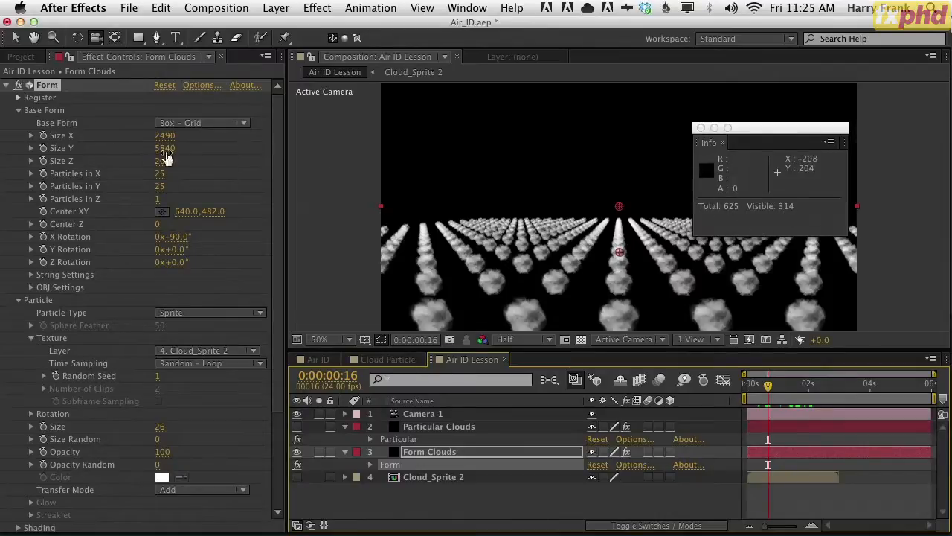
# Step: Shorten the Form grid to Size Y 2900 and shift its Center Z to 670
pyautogui.moveTo(165, 155); pyautogui.dragTo(96, 165)
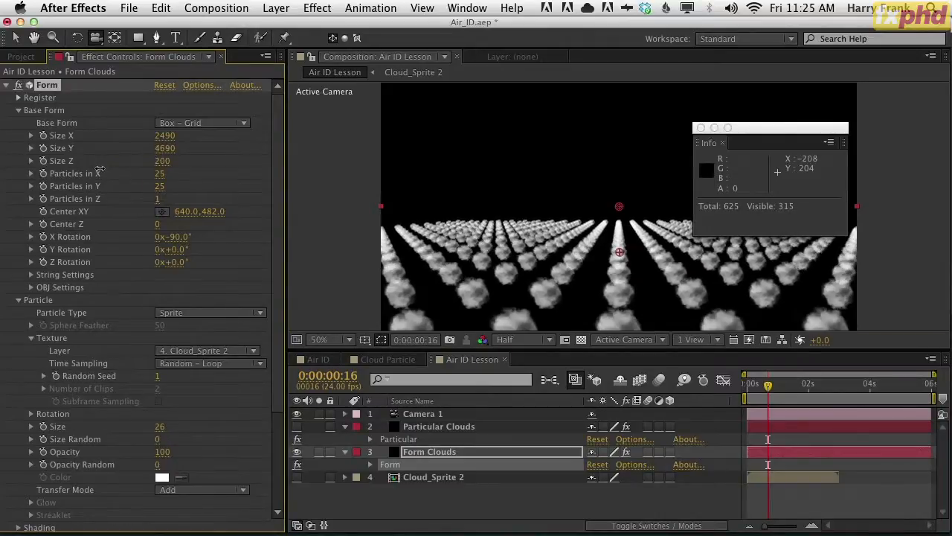
pyautogui.moveTo(45, 192); pyautogui.dragTo(12, 214)
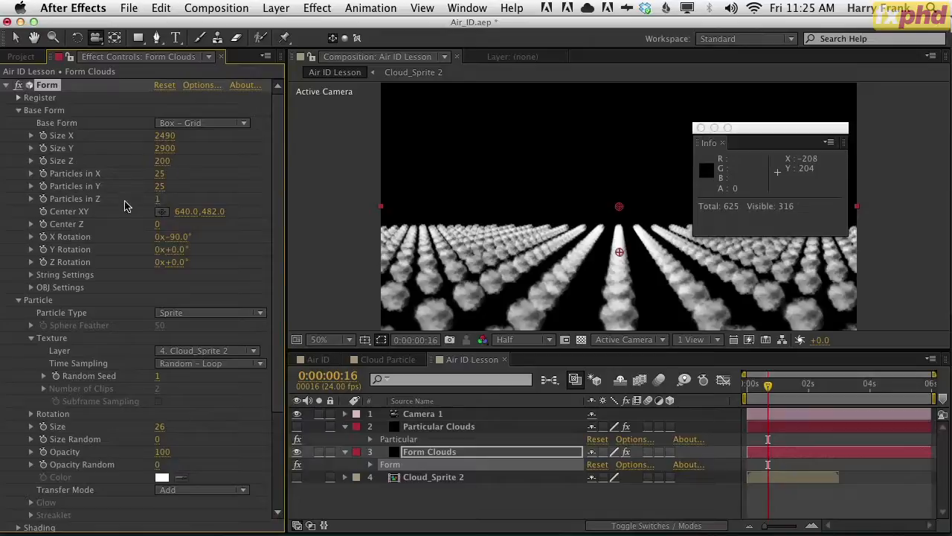
pyautogui.click(159, 224)
pyautogui.moveTo(159, 224); pyautogui.dragTo(207, 223)
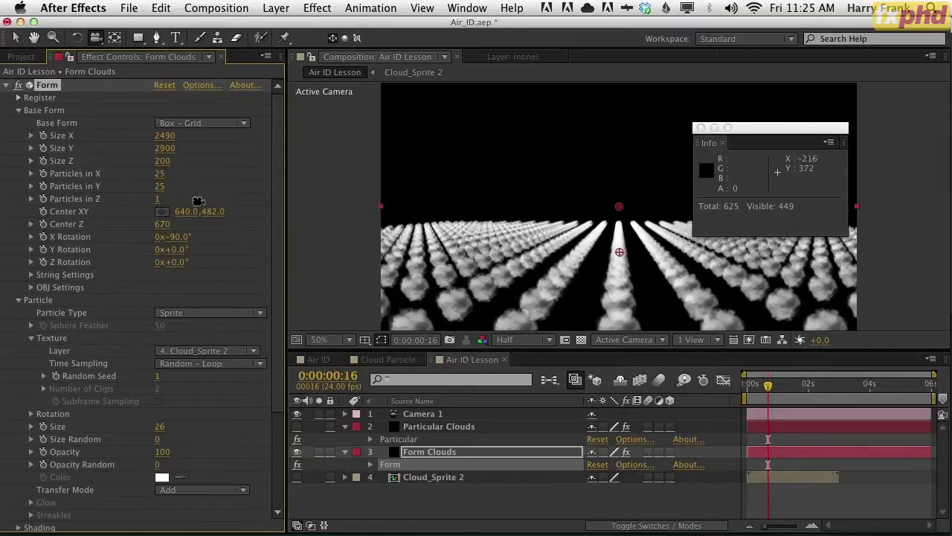
# Step: Set the Form grid's Size X to 2500, hide the Info panel and switch to the Selection tool
pyautogui.moveTo(156, 136)
pyautogui.mouseDown()
pyautogui.moveTo(144, 139)
pyautogui.moveTo(154, 139)
pyautogui.mouseUp()
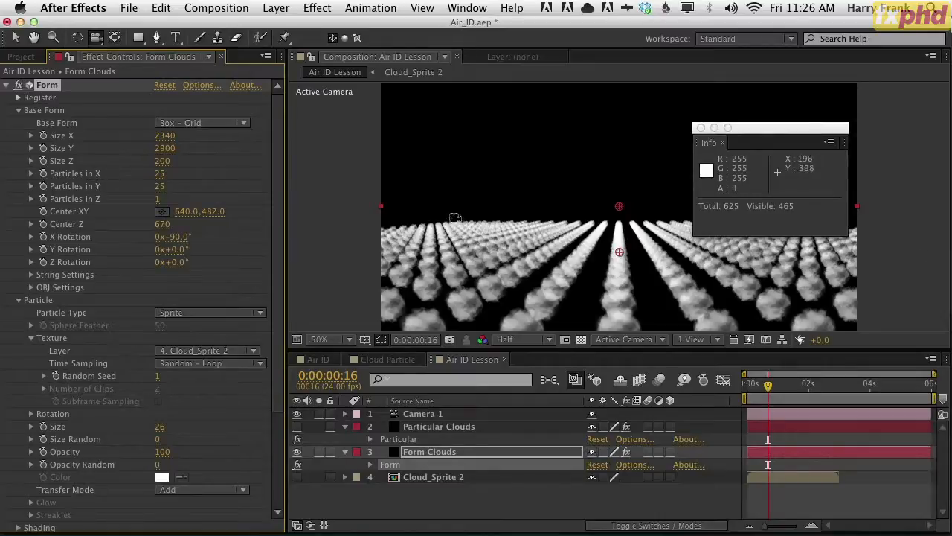
pyautogui.moveTo(178, 137); pyautogui.dragTo(180, 136)
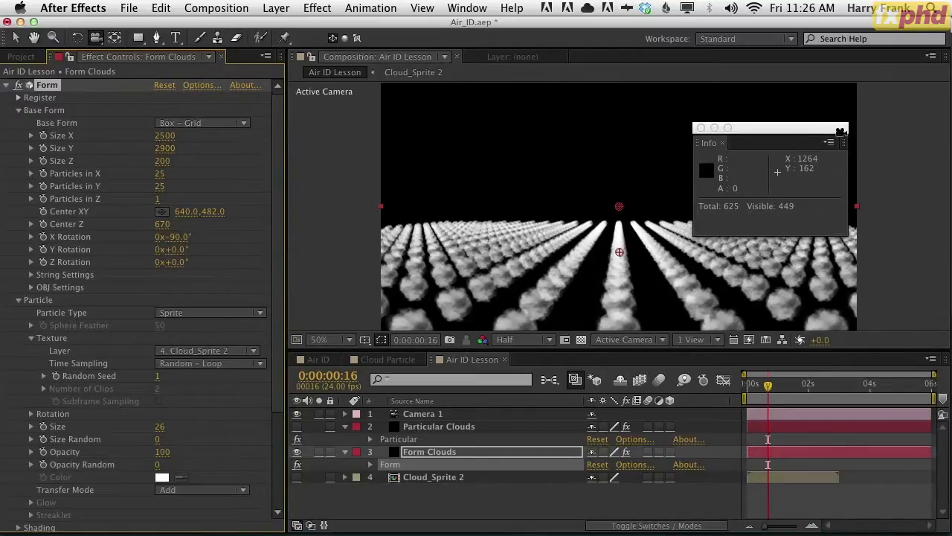
pyautogui.press('super+2')
pyautogui.press('v')
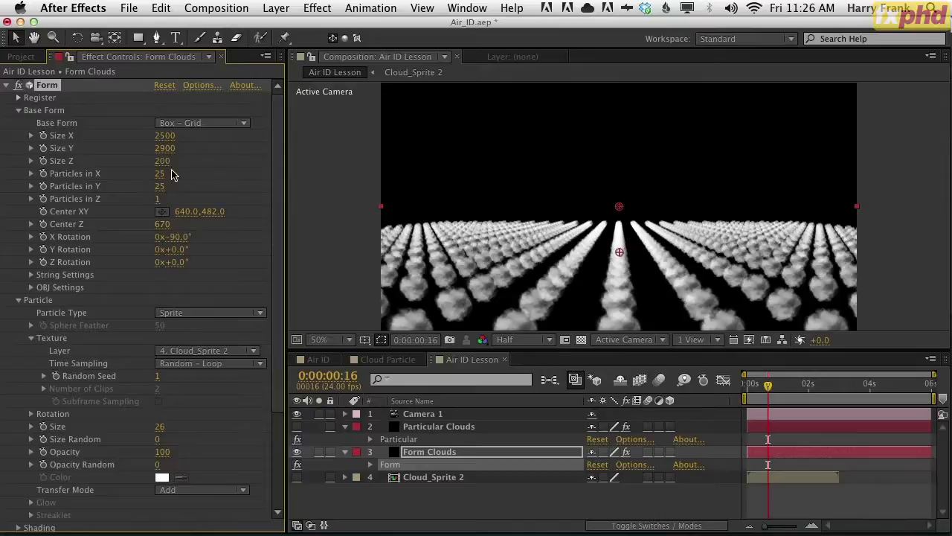
# Step: Reveal the particle Rotation settings in Form and set Random Rotation to 100
pyautogui.scroll(-5, 660, 245)
pyautogui.scroll(4, 647, 246)
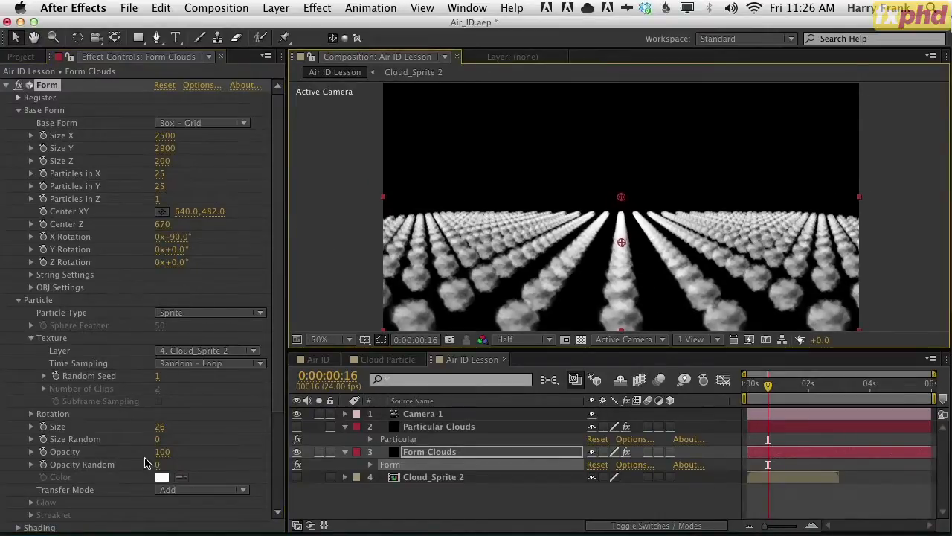
pyautogui.scroll(-6, 140, 446)
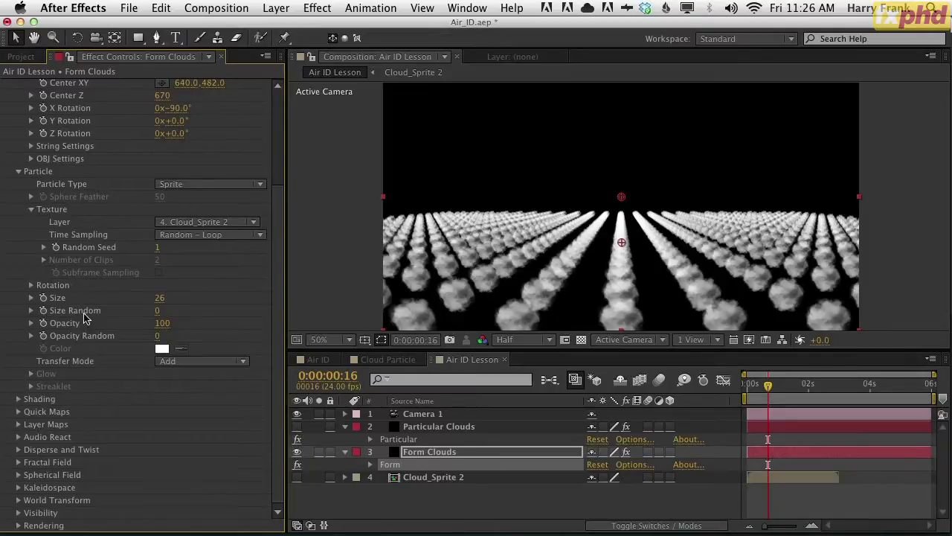
pyautogui.press('Return')
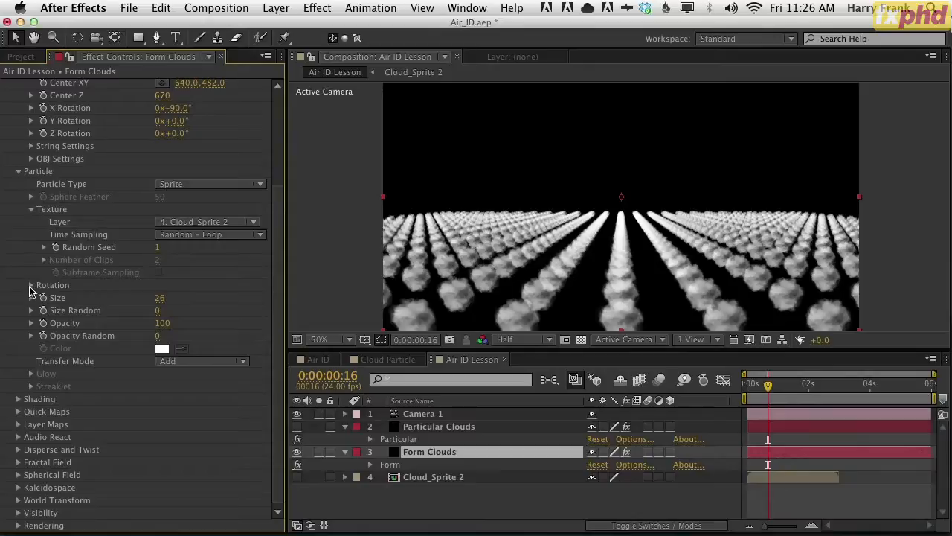
pyautogui.click(32, 286)
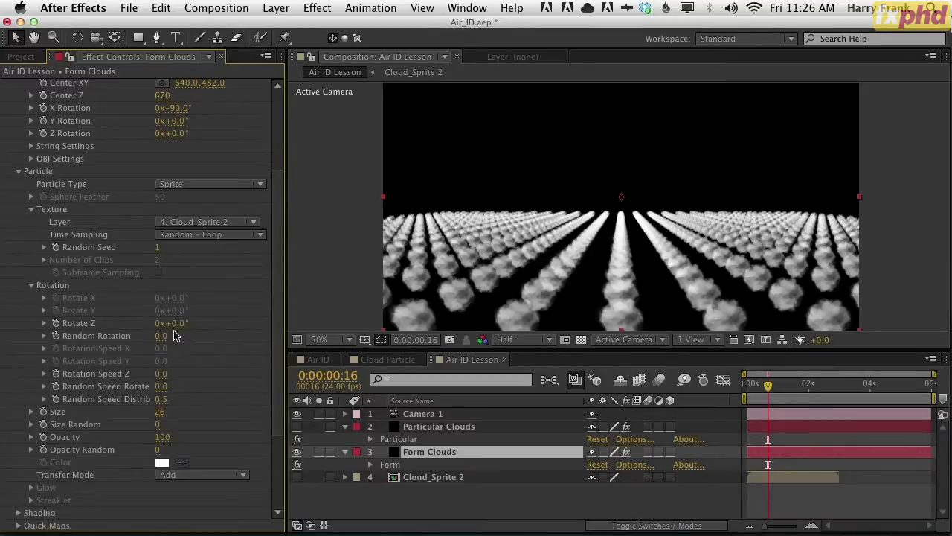
pyautogui.moveTo(161, 336); pyautogui.dragTo(195, 337)
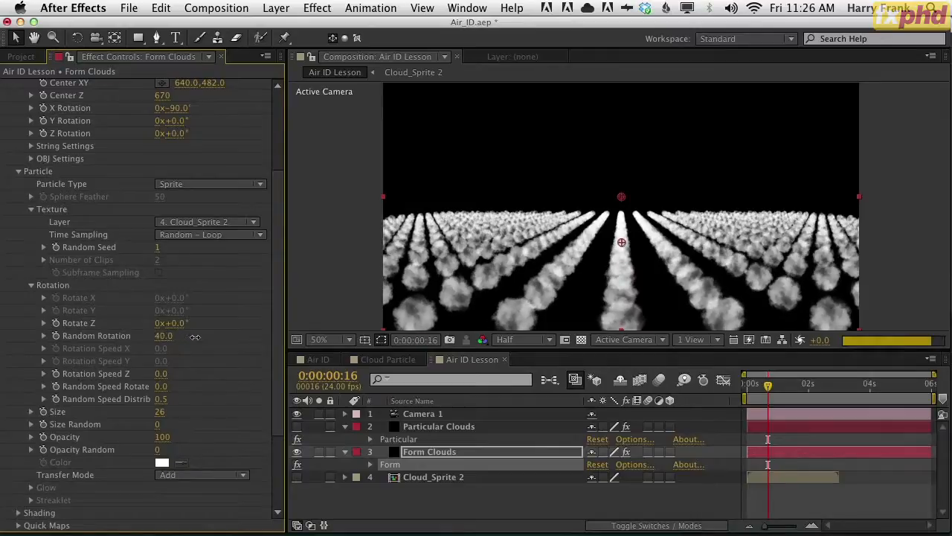
pyautogui.click(164, 336)
pyautogui.write('100')
pyautogui.press('Return')
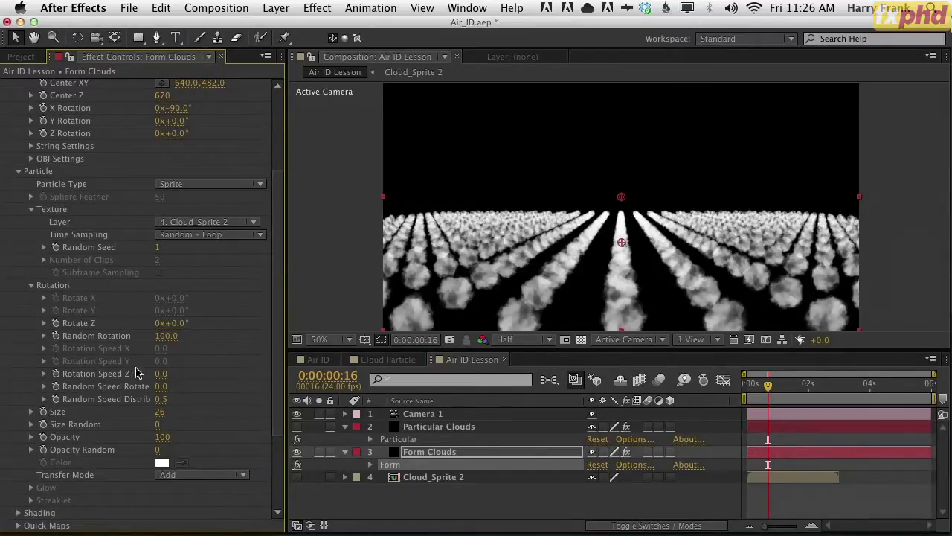
# Step: Enlarge Form's particle size to 37 and raise the grid to 35 particles in X
pyautogui.moveTo(159, 412); pyautogui.dragTo(241, 413)
pyautogui.scroll(5, 229, 179)
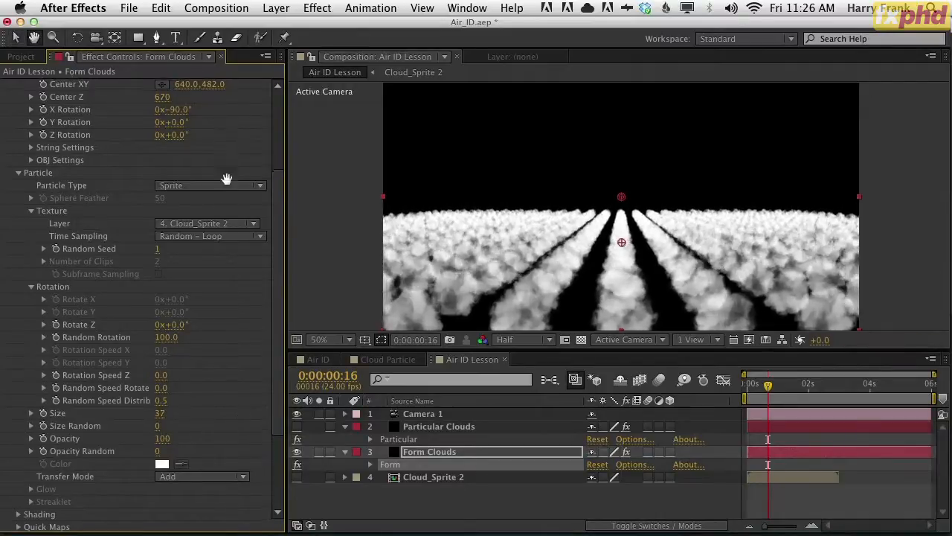
pyautogui.click(160, 174)
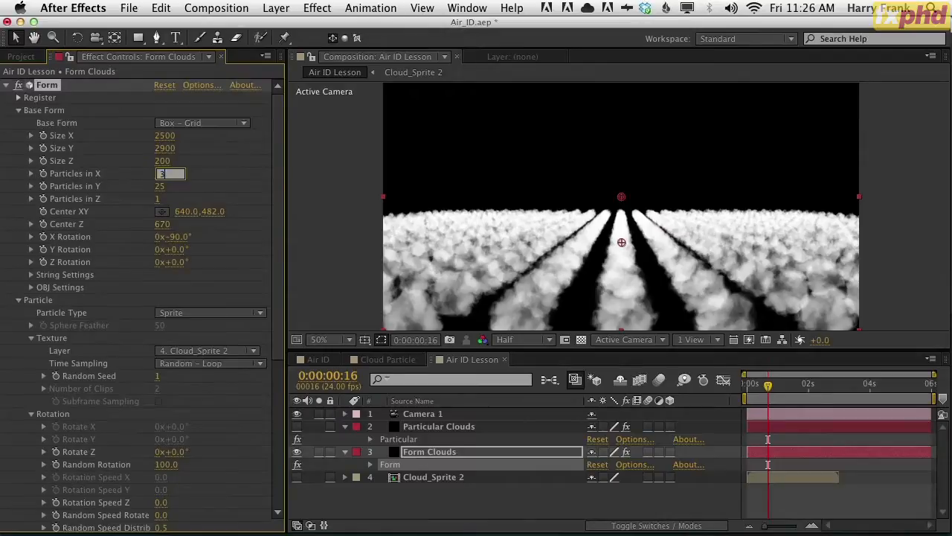
pyautogui.write('35')
pyautogui.press('Return')
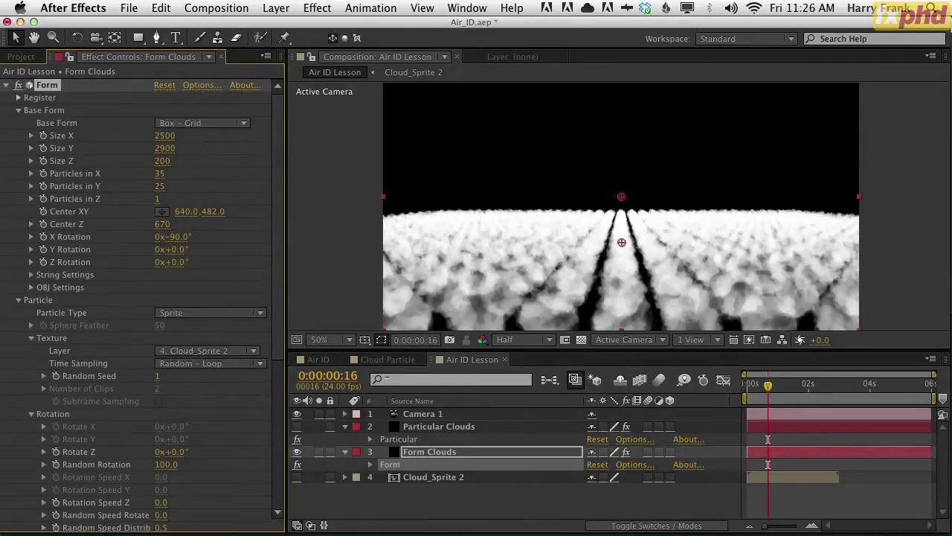
# Step: Set Form's particle Size to 50 and Opacity to 20 to soften the cloud floor
pyautogui.scroll(-8, 230, 324)
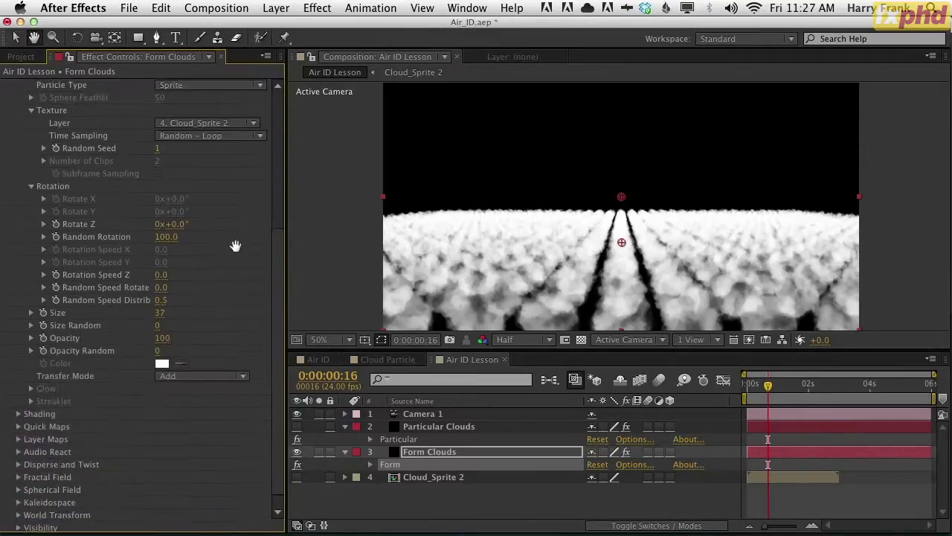
pyautogui.click(160, 311)
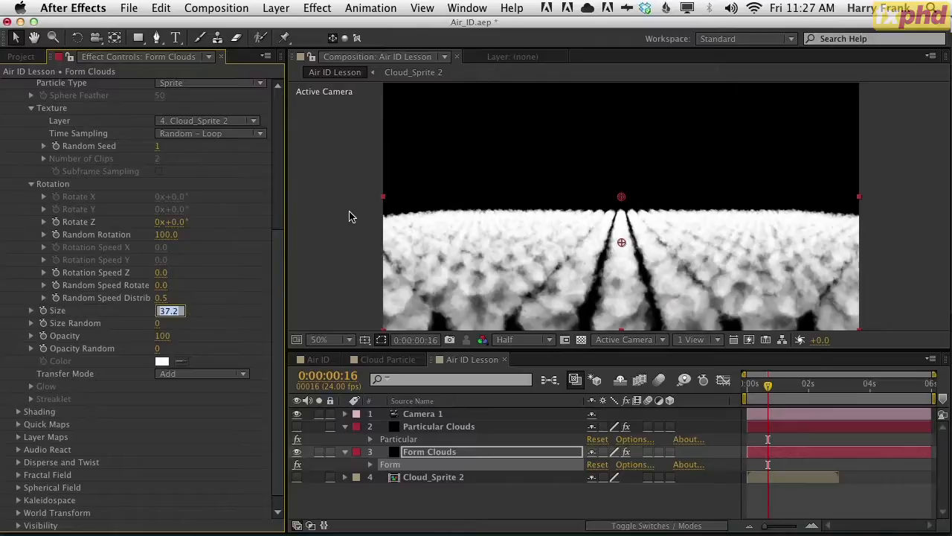
pyautogui.write('50')
pyautogui.press('Return')
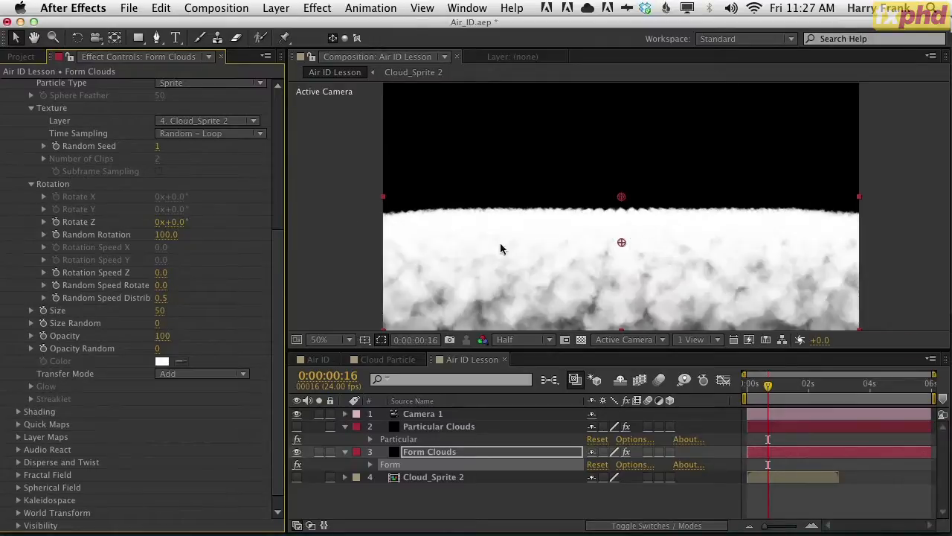
pyautogui.click(162, 335)
pyautogui.write('20')
pyautogui.press('Return')
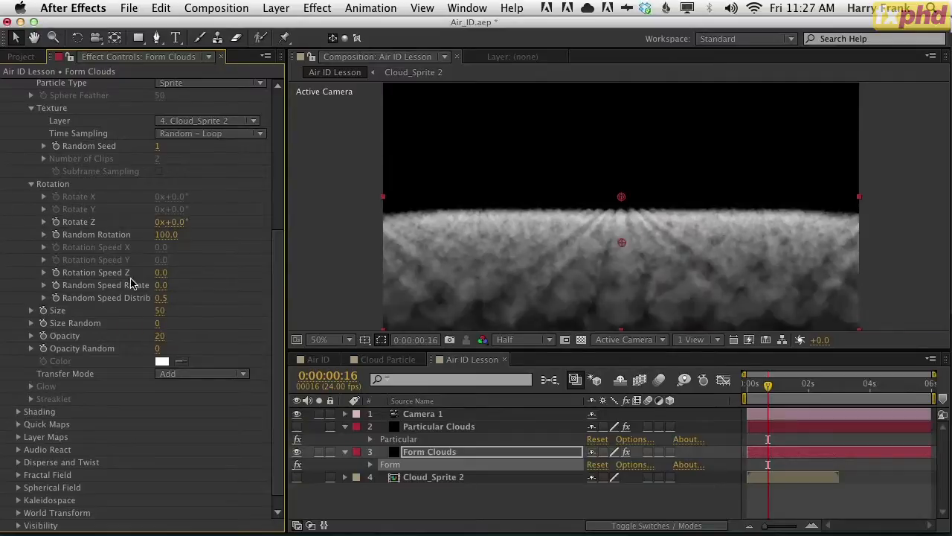
# Step: Try the Normal transfer mode on the Form particles and return it to Add
pyautogui.click(211, 381)
pyautogui.click(217, 386)
pyautogui.click(171, 377)
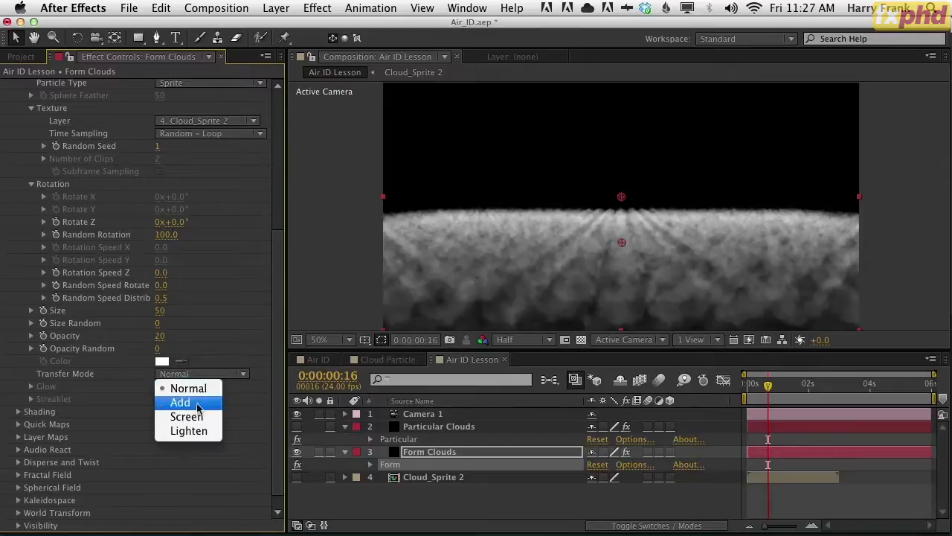
pyautogui.click(186, 402)
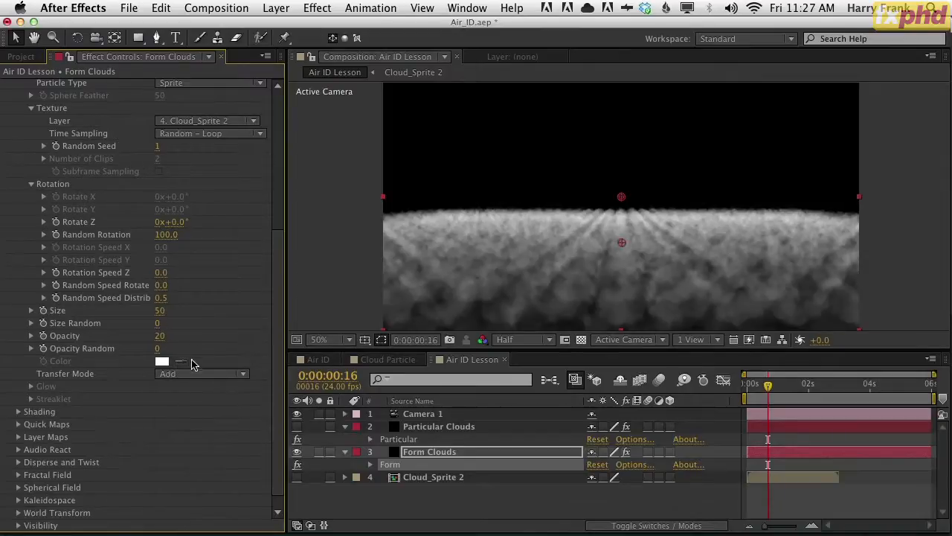
# Step: Set the Form particles' Size Random to 41 and Opacity to 50
pyautogui.moveTo(161, 324); pyautogui.dragTo(195, 326)
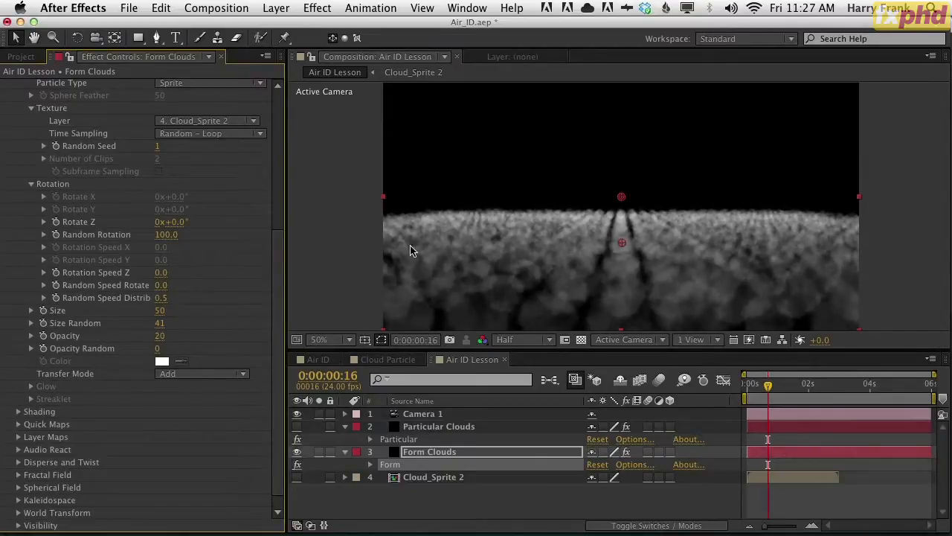
pyautogui.click(160, 336)
pyautogui.write('50')
pyautogui.press('Return')
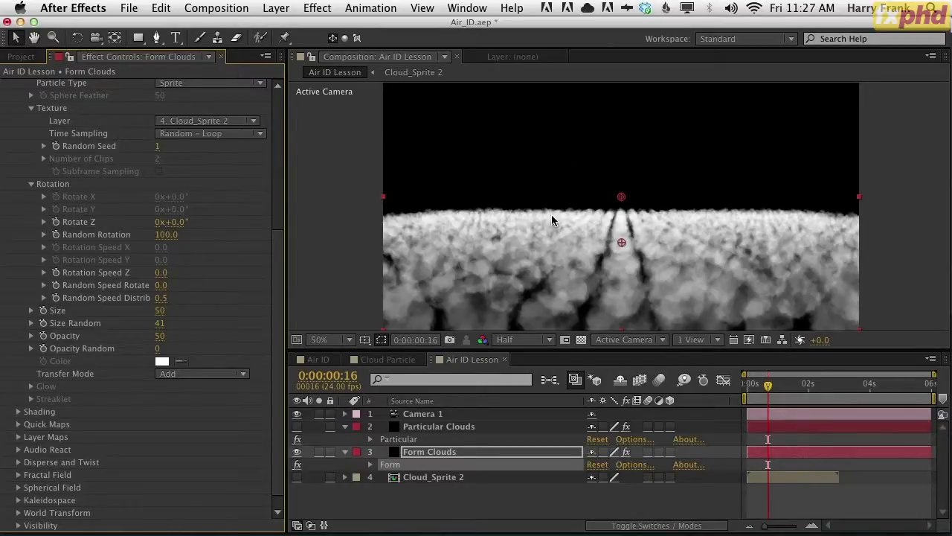
# Step: Nudge the Form grid's center and set Size Random to 79, Size to 69, Opacity to 40 and Opacity Random to 39
pyautogui.moveTo(779, 390); pyautogui.dragTo(782, 388)
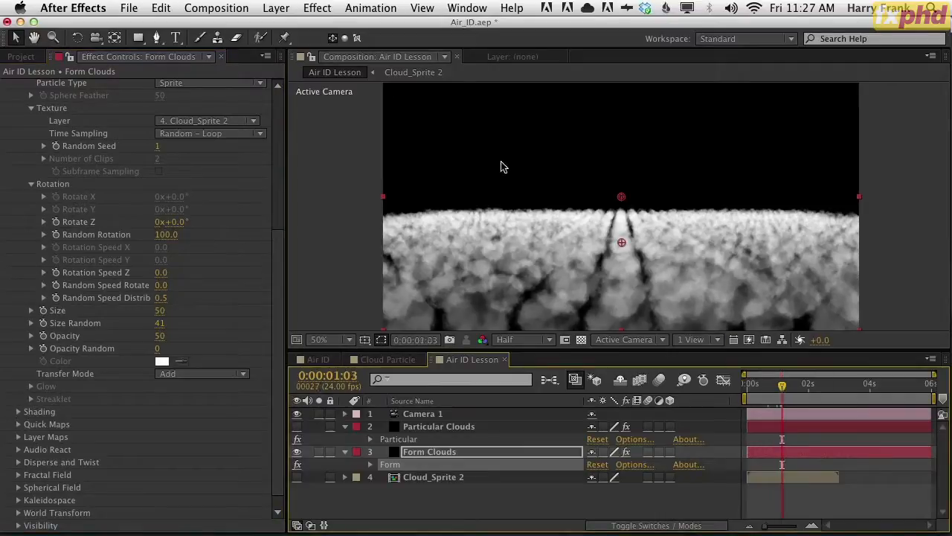
pyautogui.click(625, 242)
pyautogui.moveTo(623, 242); pyautogui.dragTo(619, 237)
pyautogui.moveTo(161, 325); pyautogui.dragTo(189, 326)
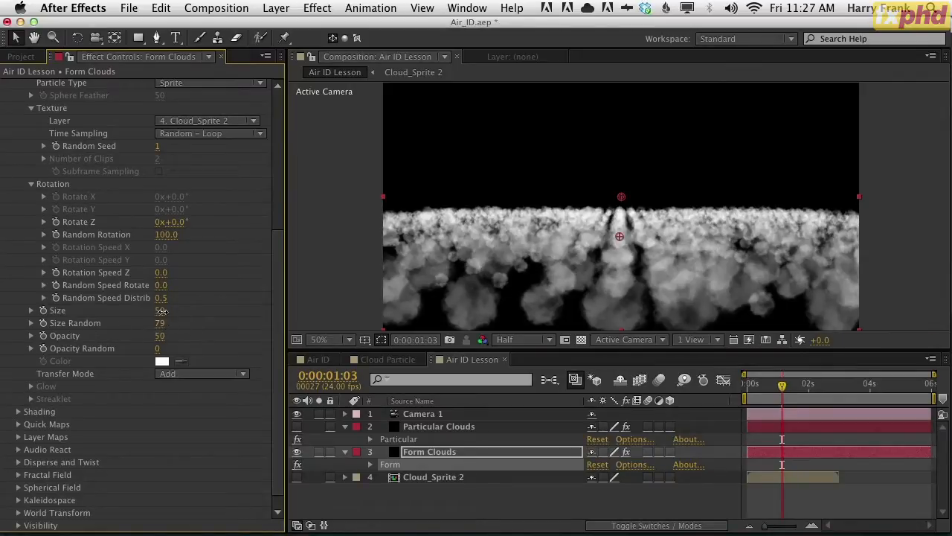
pyautogui.moveTo(167, 312); pyautogui.dragTo(295, 312)
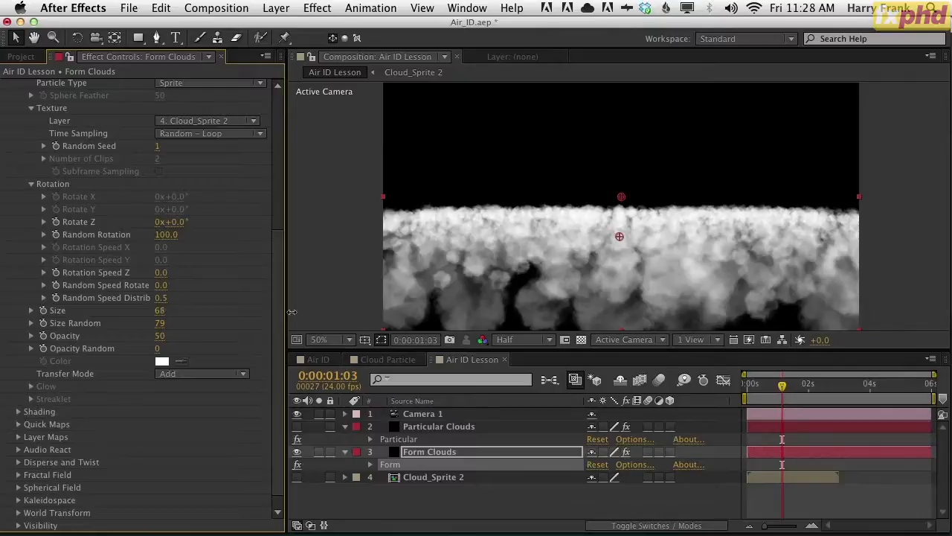
pyautogui.moveTo(161, 337); pyautogui.dragTo(156, 340)
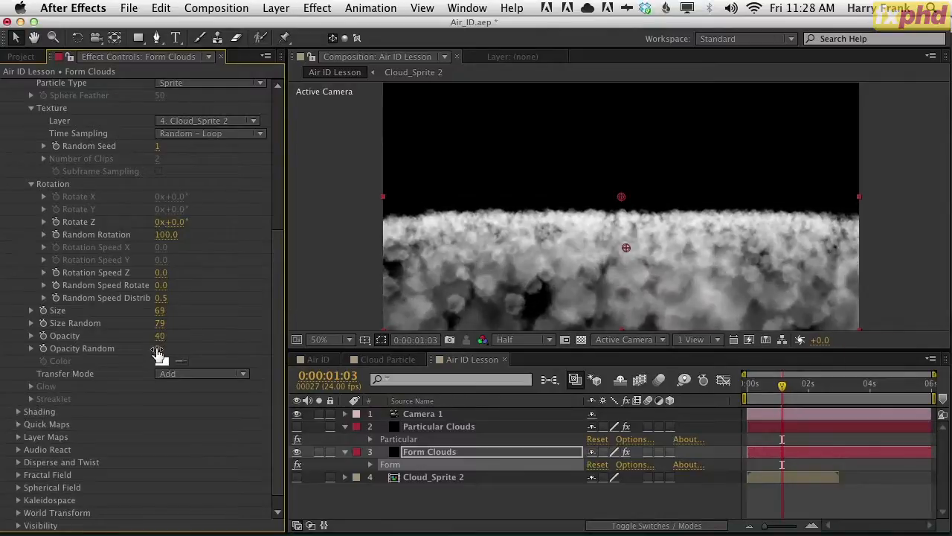
pyautogui.moveTo(184, 352); pyautogui.dragTo(187, 352)
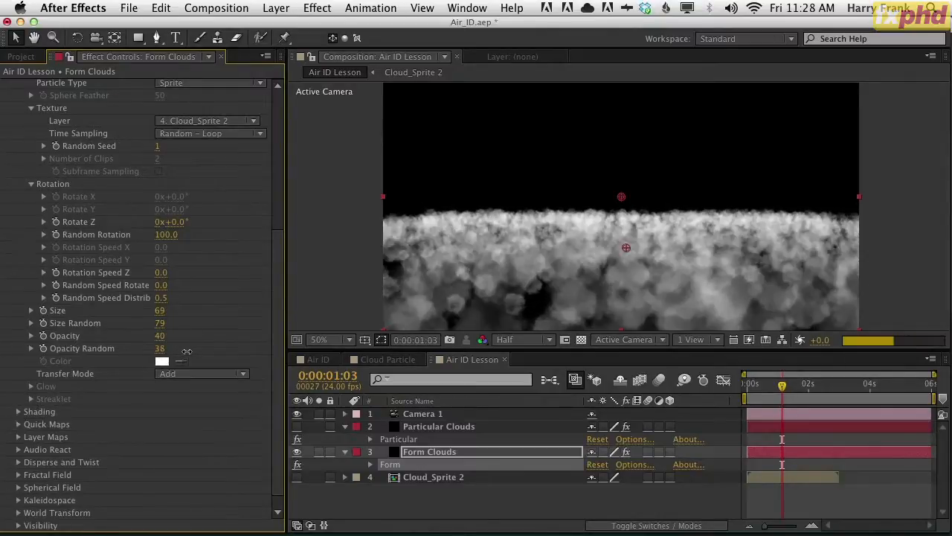
# Step: Reposition the Form grid's center to about 636, 484 and move the current time to 0:00:01:05
pyautogui.moveTo(627, 250); pyautogui.dragTo(631, 260)
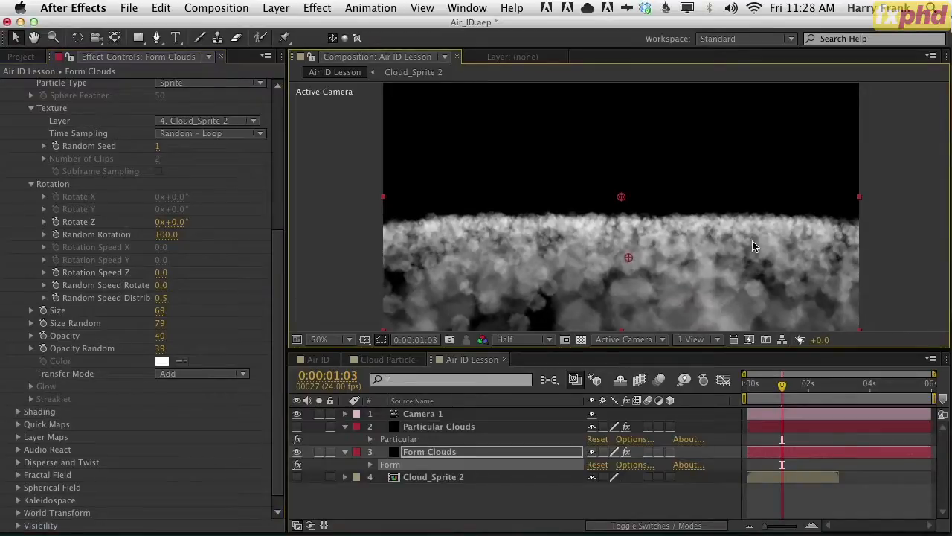
pyautogui.moveTo(624, 252); pyautogui.dragTo(622, 250)
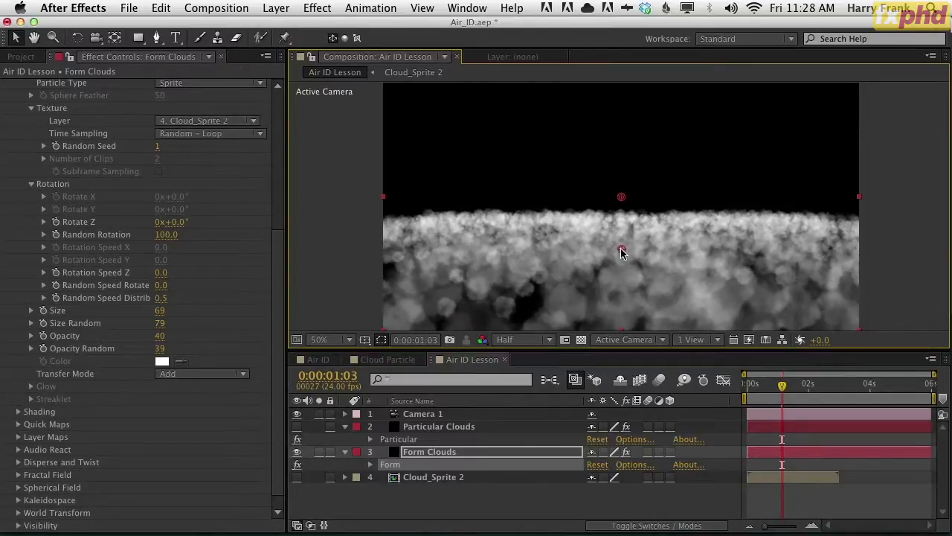
pyautogui.moveTo(622, 249); pyautogui.dragTo(621, 243)
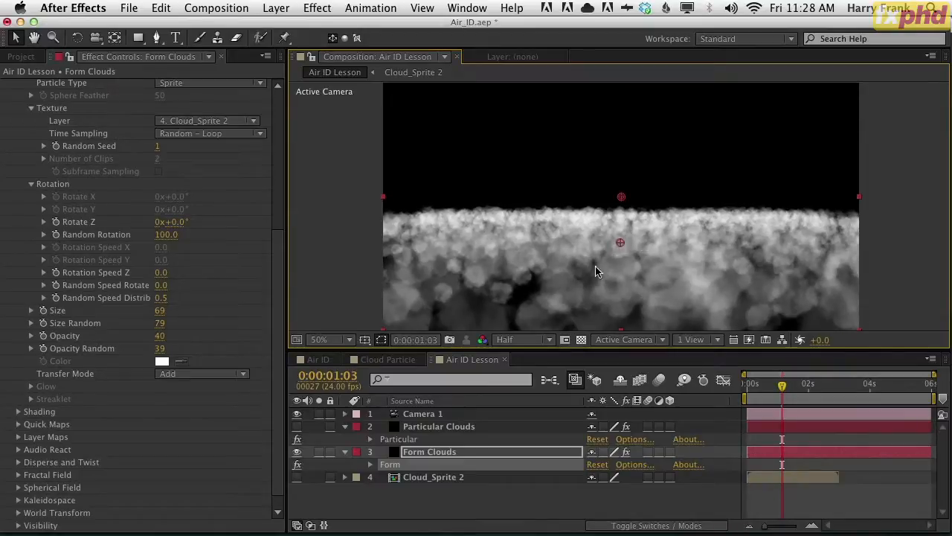
pyautogui.moveTo(621, 243); pyautogui.dragTo(620, 244)
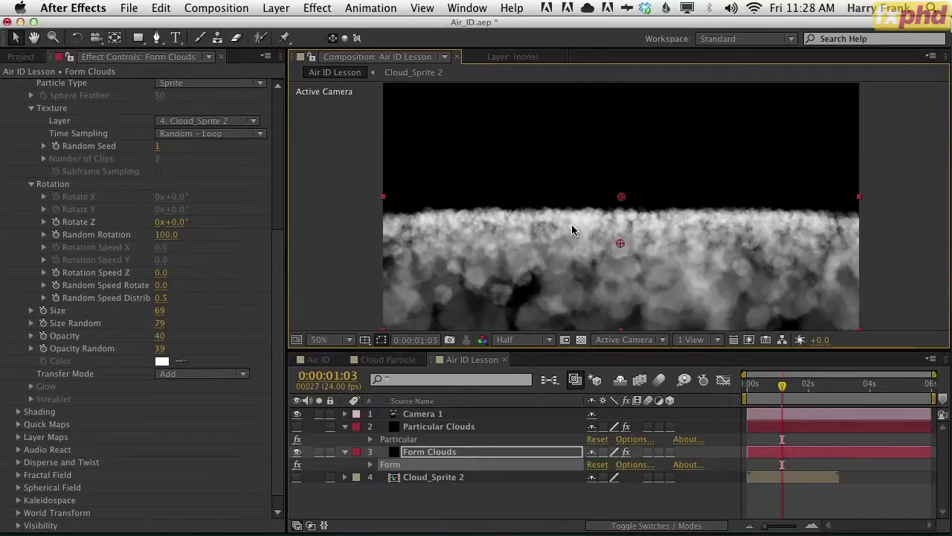
pyautogui.moveTo(768, 387); pyautogui.dragTo(784, 402)
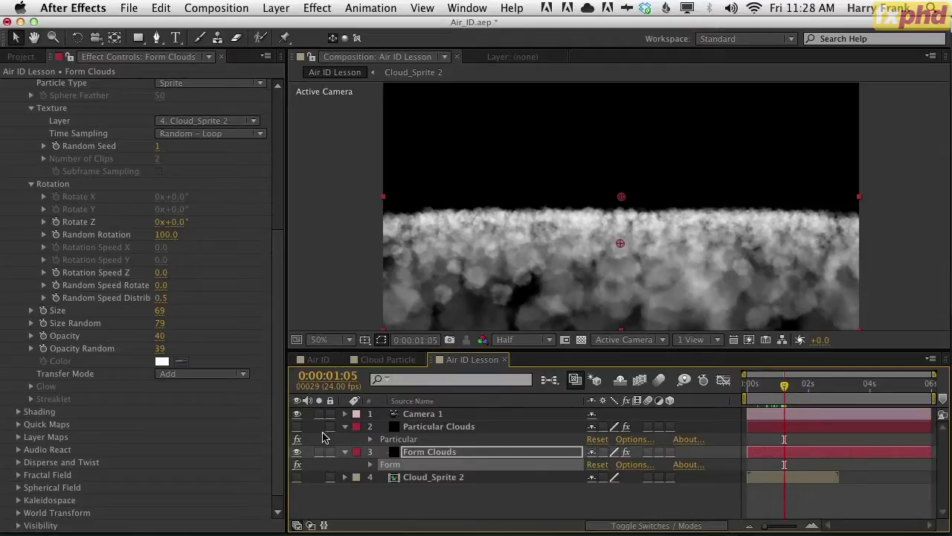
# Step: Solo the Clouds layer in the Air ID composition and turn off the transparency grid
pyautogui.click(451, 427)
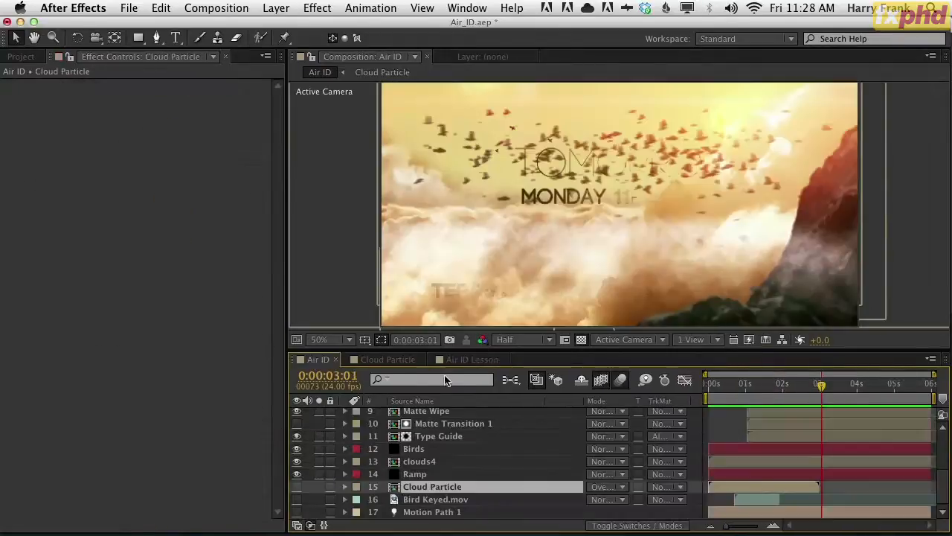
pyautogui.click(317, 360)
pyautogui.scroll(5, 416, 476)
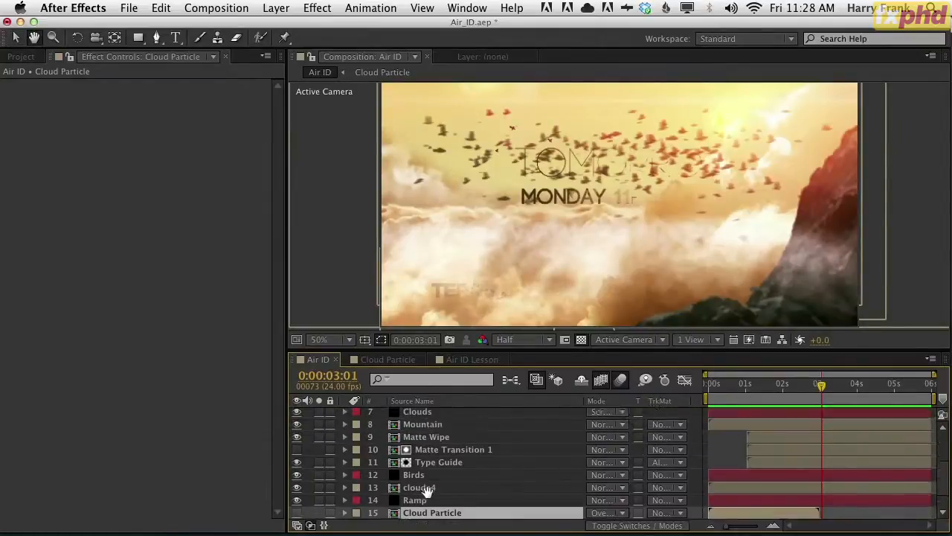
pyautogui.click(319, 447)
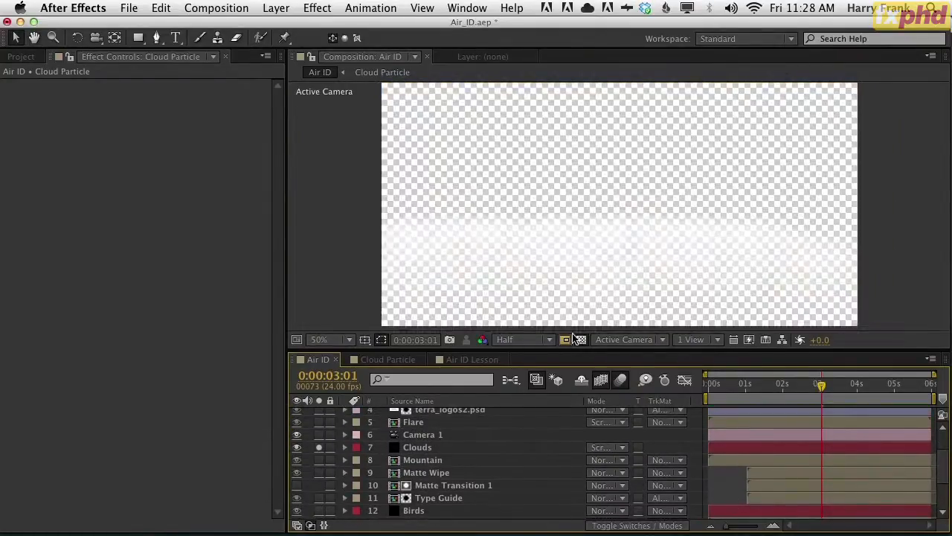
pyautogui.click(581, 340)
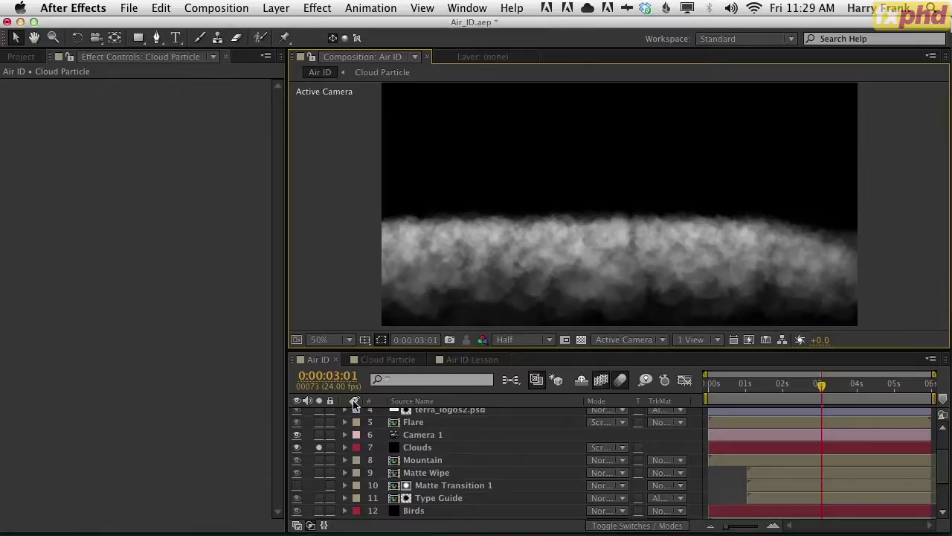
# Step: Copy the Mountain layer from the Air ID composition into Air ID Lesson
pyautogui.click(480, 363)
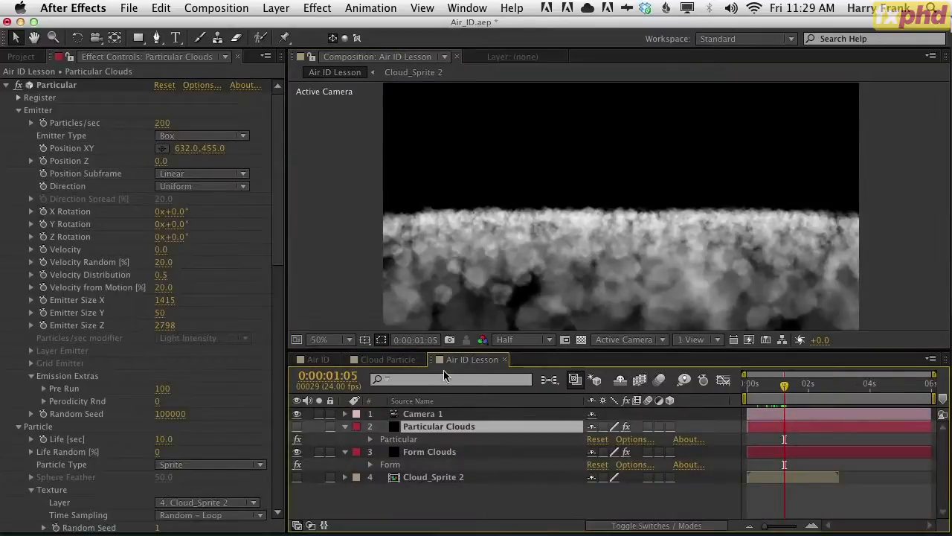
pyautogui.click(383, 360)
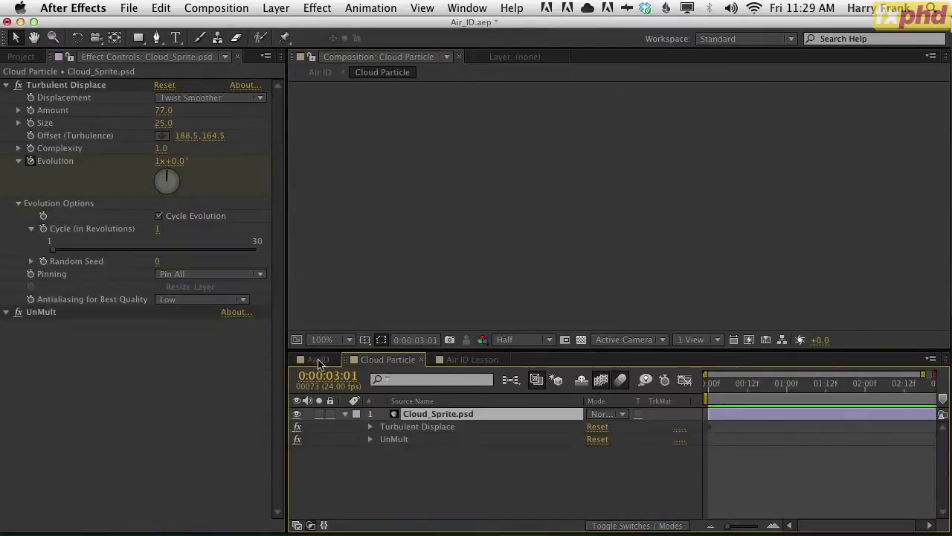
pyautogui.click(320, 359)
pyautogui.scroll(-2, 468, 465)
pyautogui.scroll(2, 468, 465)
pyautogui.press('v')
pyautogui.click(449, 453)
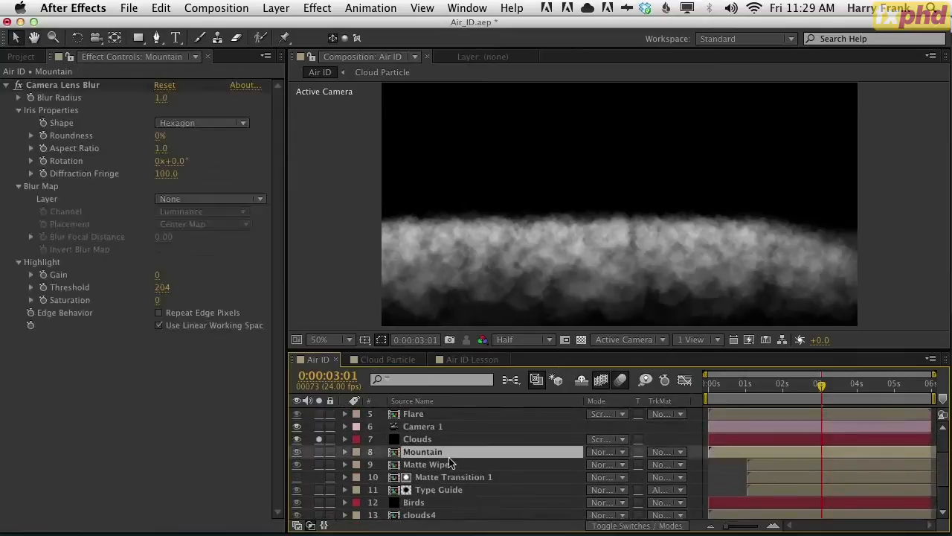
pyautogui.click(476, 360)
pyautogui.hotkey('ctrl', 'v')
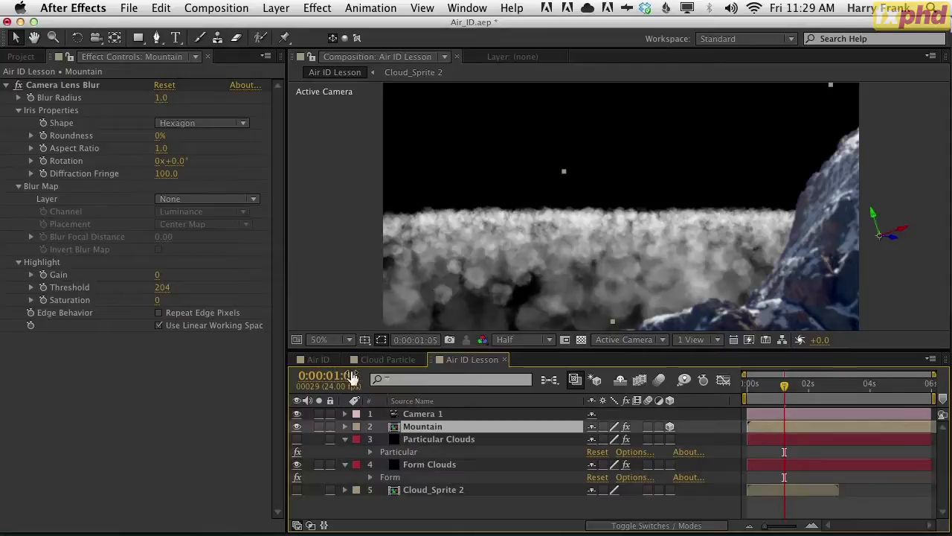
# Step: Place the Mountain layer directly below Form Clouds in Air ID Lesson's layer order
pyautogui.click(319, 361)
pyautogui.click(479, 361)
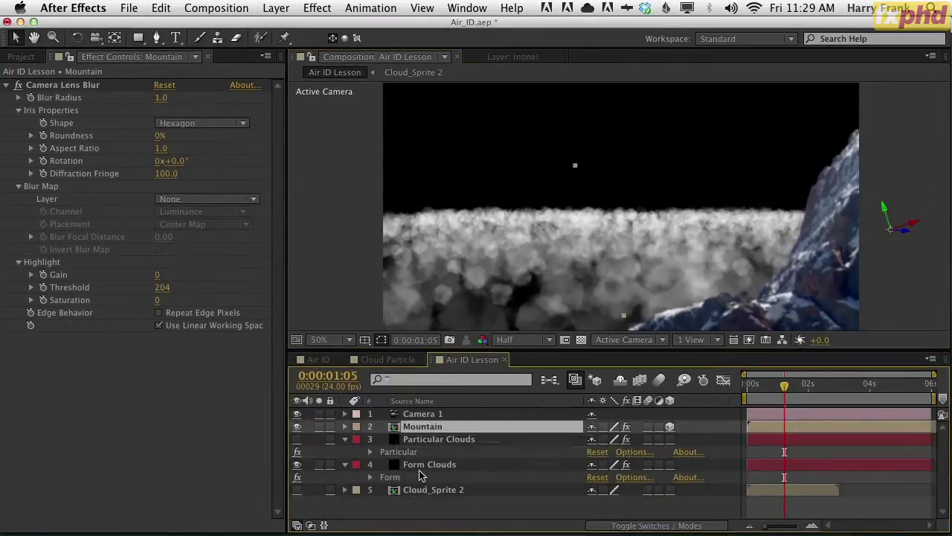
pyautogui.moveTo(421, 477); pyautogui.dragTo(421, 479)
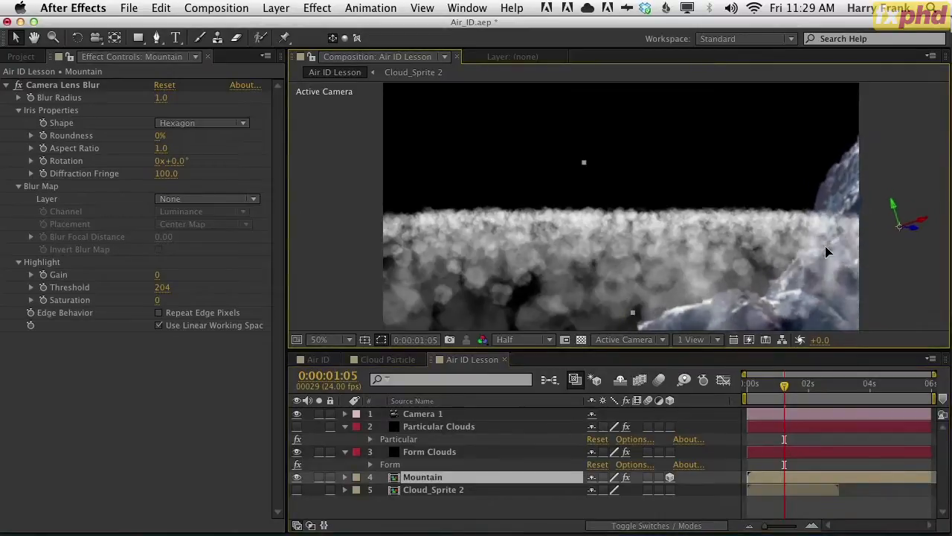
# Step: Select Form Clouds, collapse Form's Particle and Base Form settings and reveal its Visibility settings
pyautogui.click(424, 453)
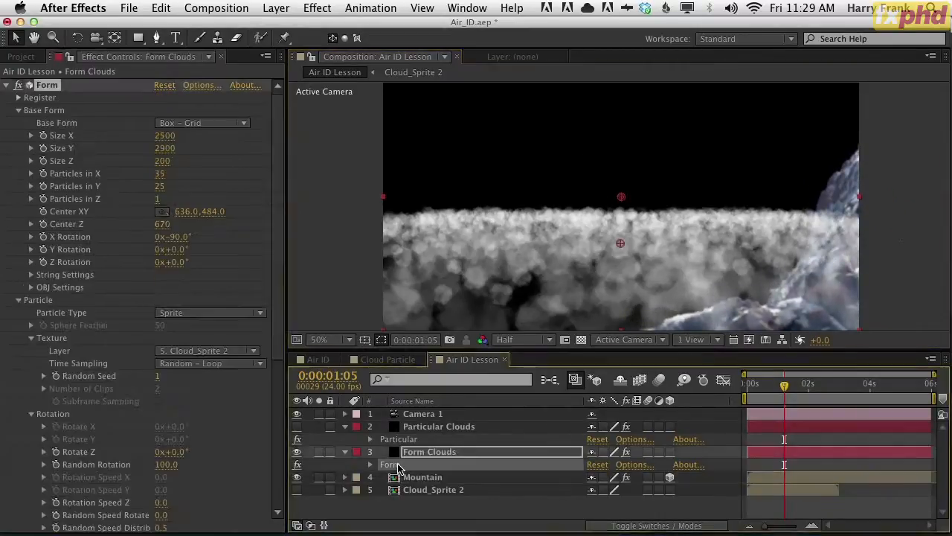
pyautogui.scroll(-2, 263, 268)
pyautogui.scroll(2, 272, 262)
pyautogui.scroll(-3, 276, 259)
pyautogui.scroll(3, 279, 253)
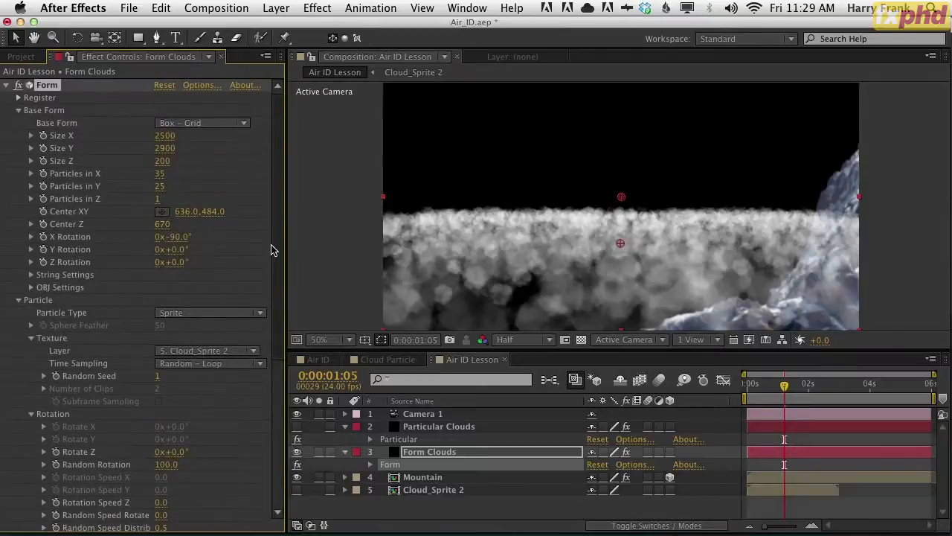
pyautogui.scroll(-5, 275, 283)
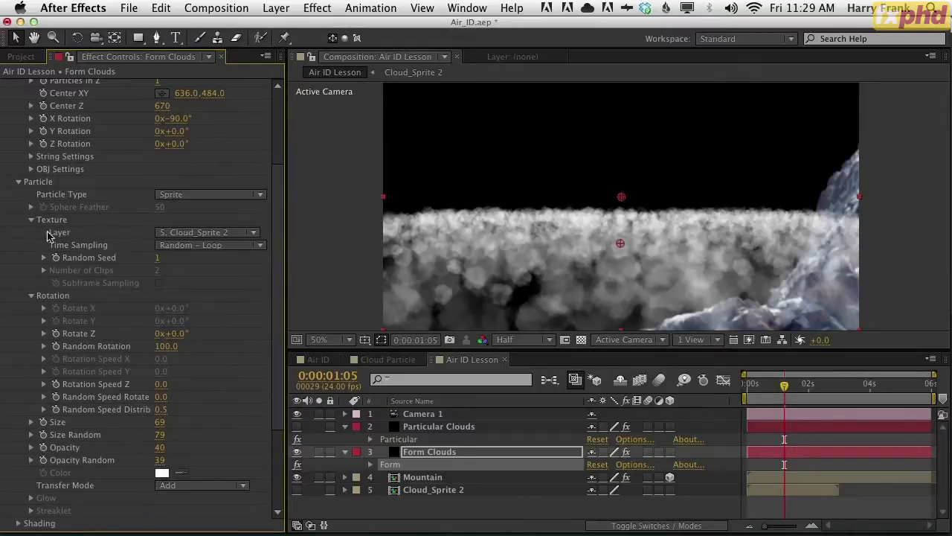
pyautogui.click(20, 182)
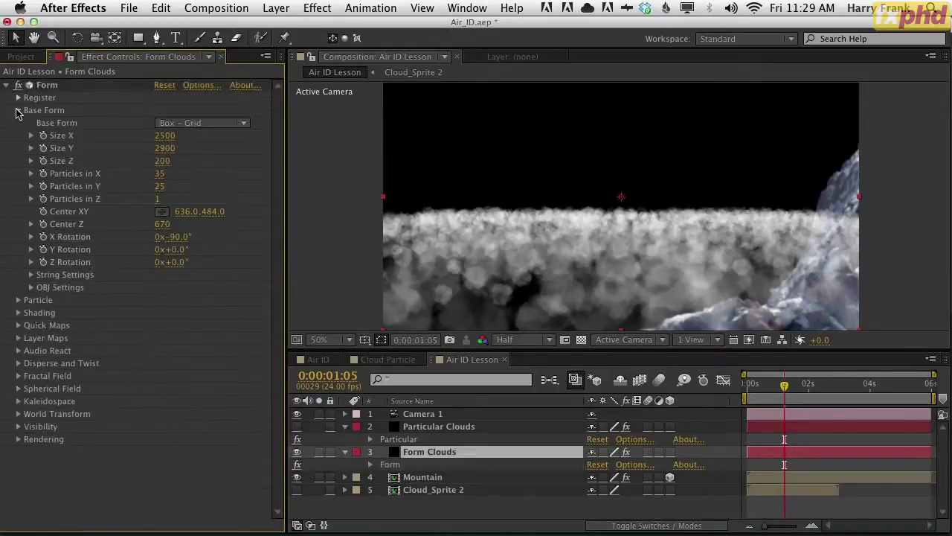
pyautogui.click(18, 112)
pyautogui.click(19, 249)
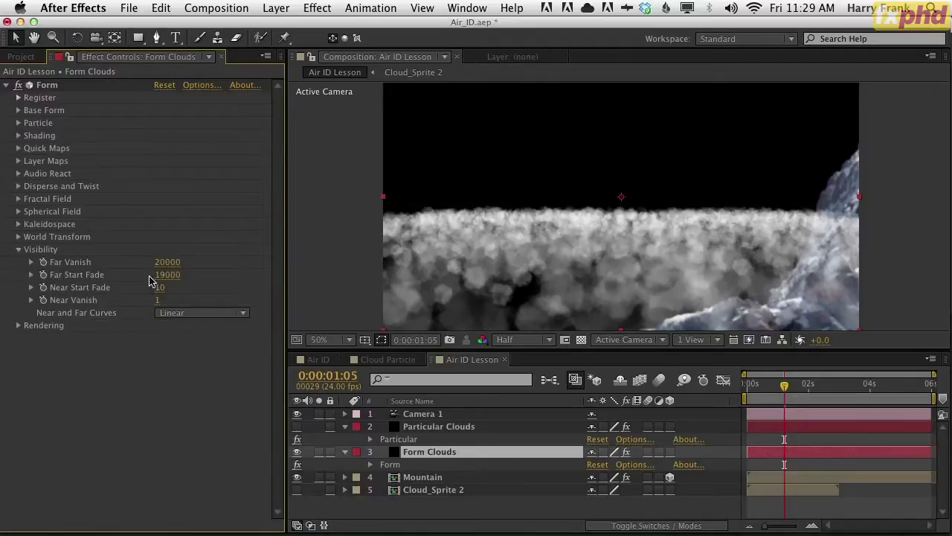
# Step: Try a Far Start Fade of 5500 and a Far Vanish of 6500 in Form, and undo both changes
pyautogui.click(126, 278)
pyautogui.moveTo(168, 274); pyautogui.dragTo(197, 263)
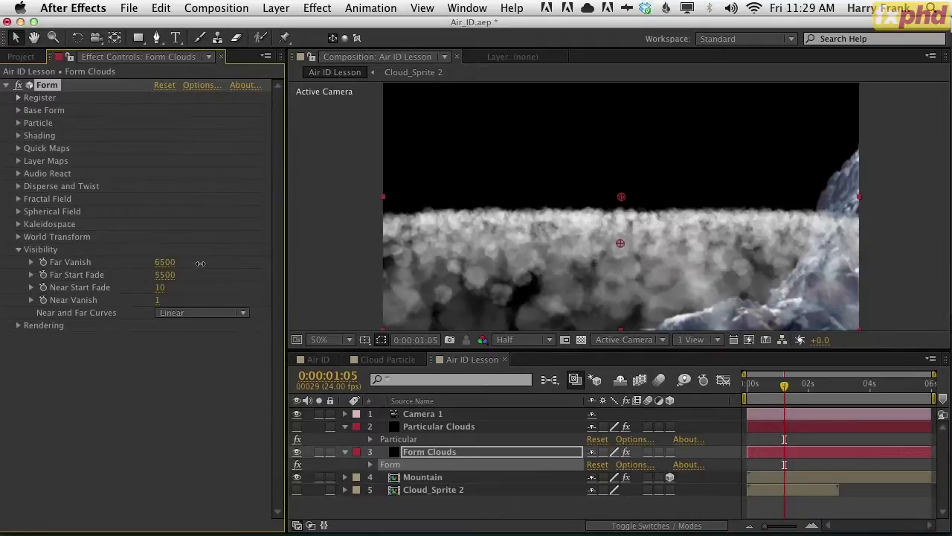
pyautogui.press('super+z')
pyautogui.press('super+z')
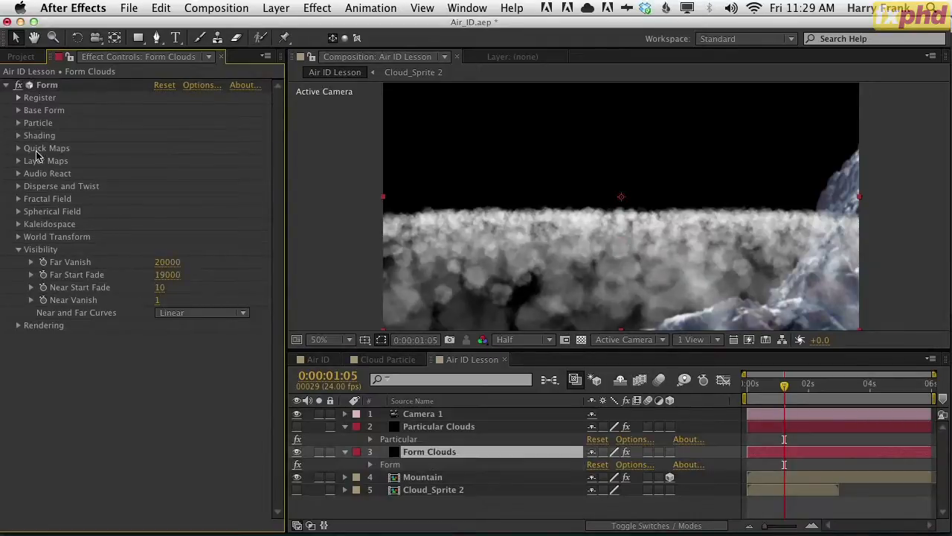
# Step: Reveal Form's Quick Maps and assign Map #1 to Opacity over Y
pyautogui.click(18, 148)
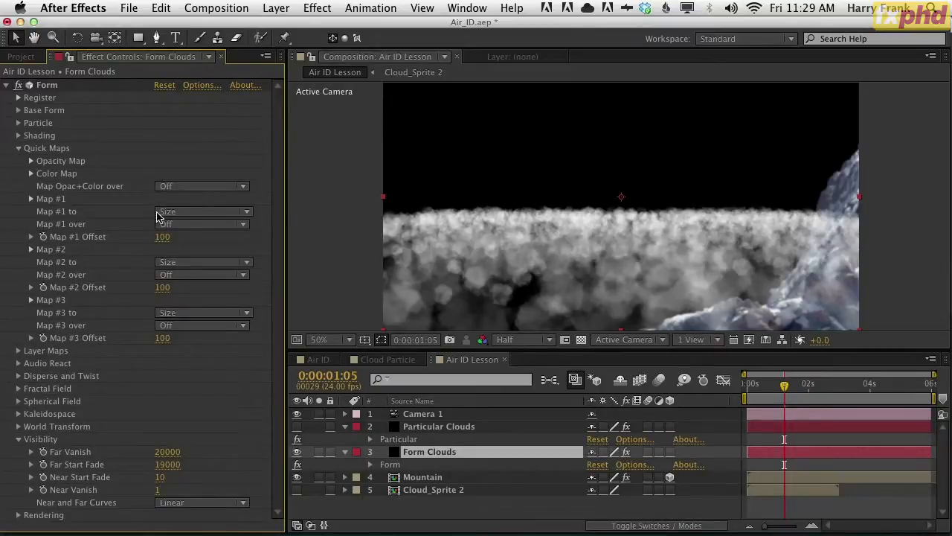
pyautogui.click(30, 199)
pyautogui.click(184, 270)
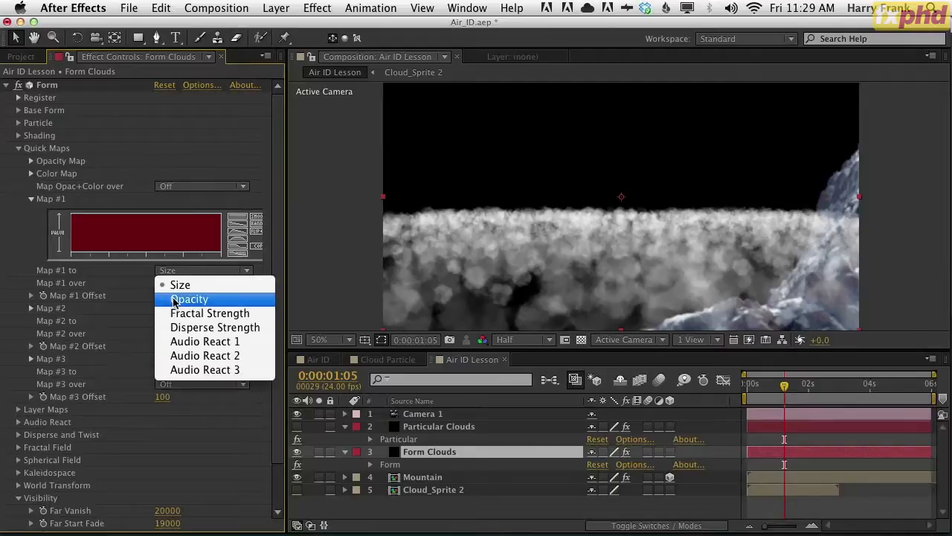
pyautogui.click(195, 300)
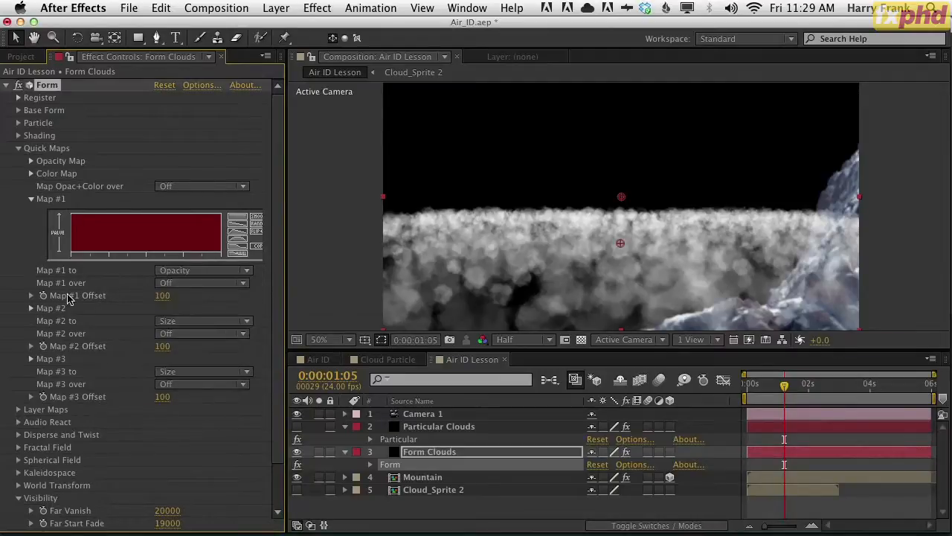
pyautogui.click(178, 283)
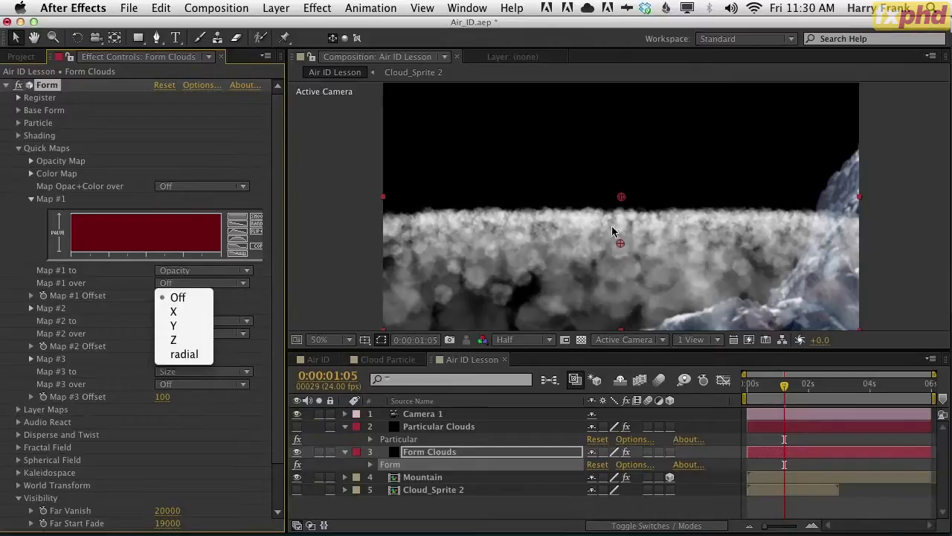
pyautogui.click(179, 325)
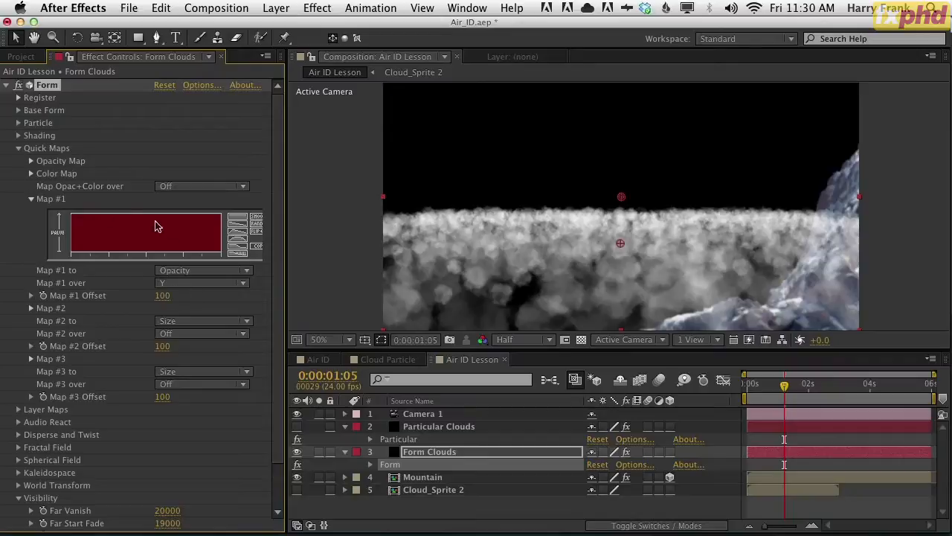
# Step: Draw Map #1's curve rising smoothly from near zero to a peak about three quarters across, with a slight dip at the end
pyautogui.moveTo(72, 218); pyautogui.dragTo(220, 254)
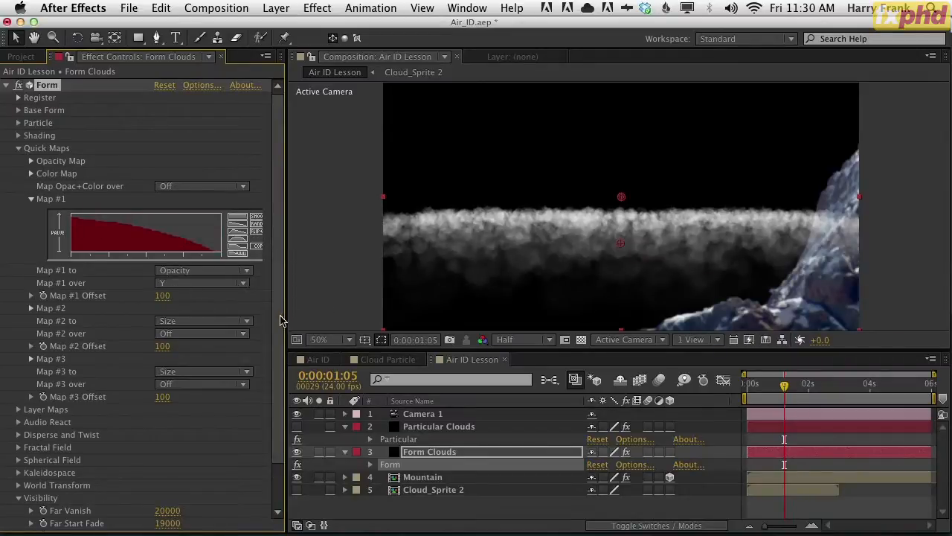
pyautogui.click(251, 232)
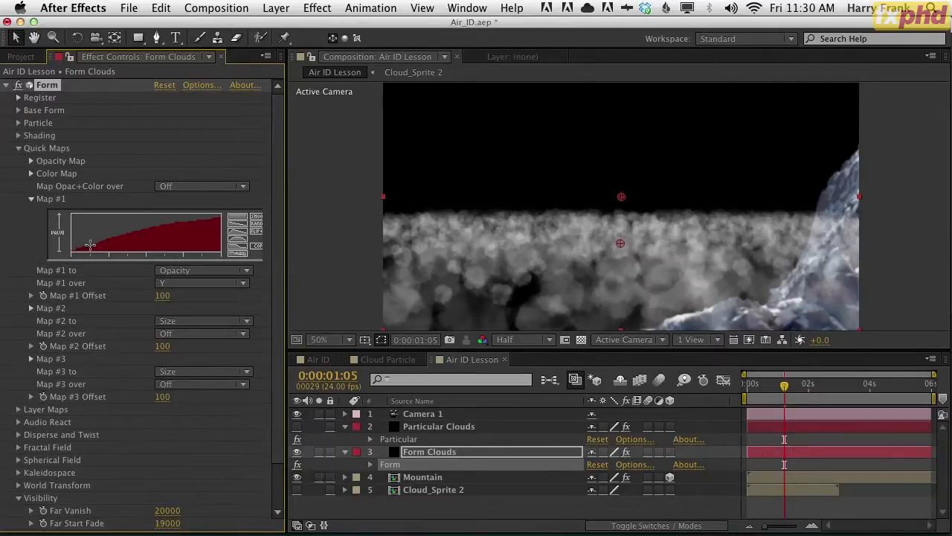
pyautogui.moveTo(129, 239); pyautogui.dragTo(222, 214)
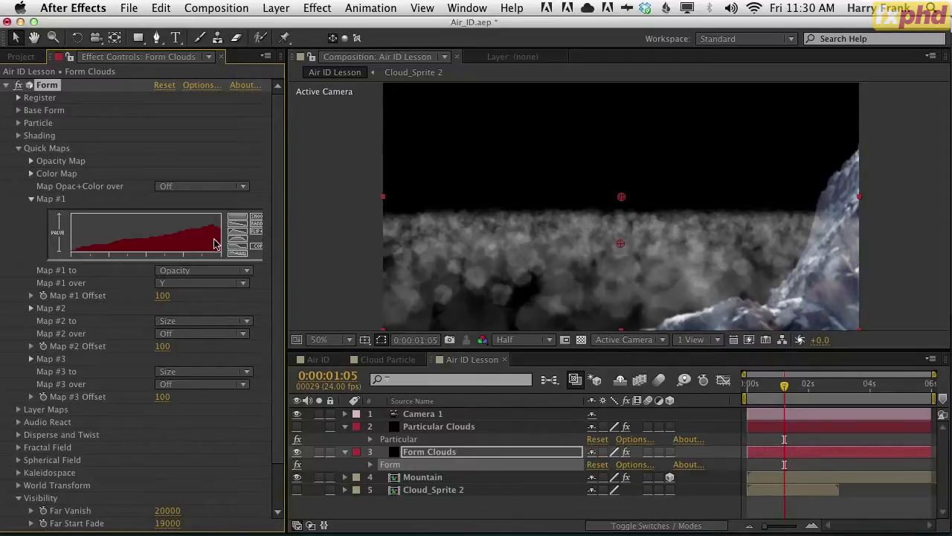
pyautogui.moveTo(212, 225)
pyautogui.mouseDown()
pyautogui.moveTo(185, 218)
pyautogui.moveTo(84, 253)
pyautogui.mouseUp()
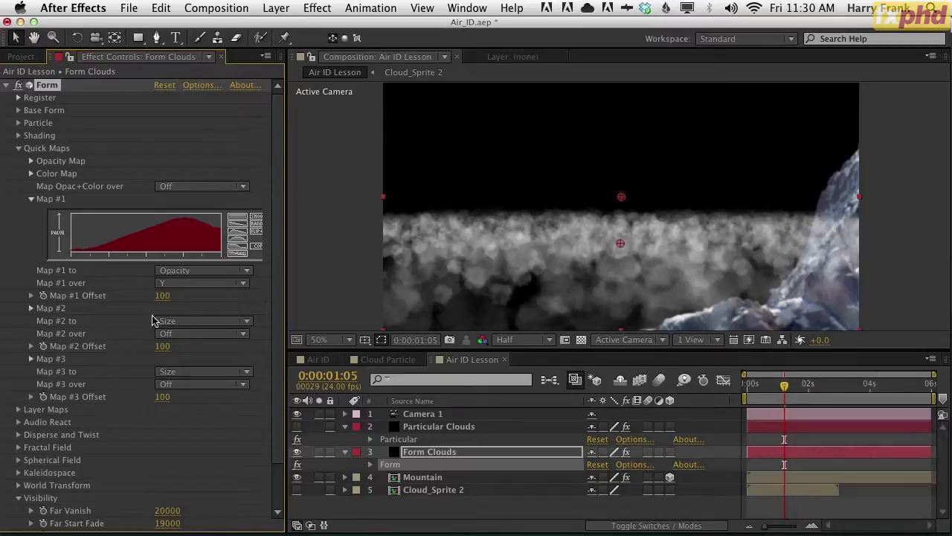
# Step: Set the Form effect's Map #2 to Opacity over X and expand its graph
pyautogui.click(191, 322)
pyautogui.click(188, 347)
pyautogui.click(176, 334)
pyautogui.click(188, 363)
pyautogui.click(31, 308)
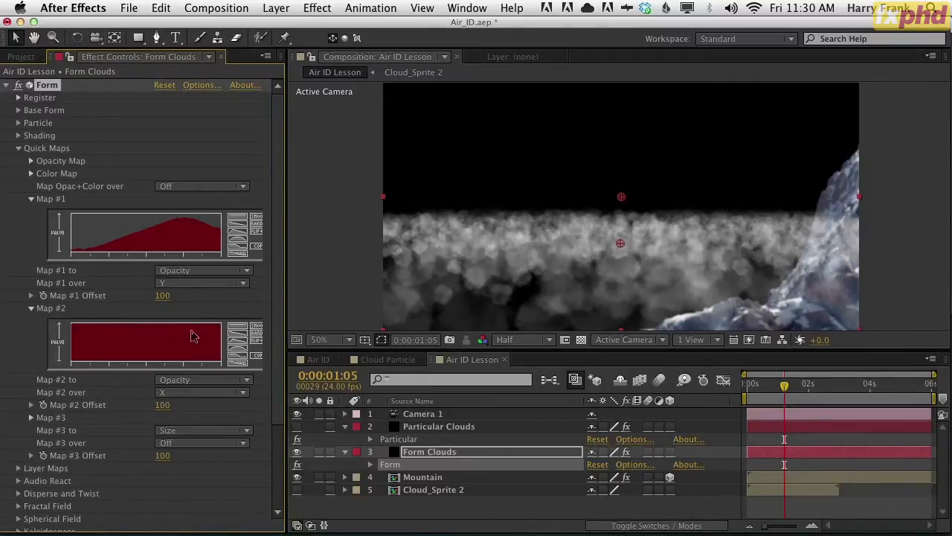
# Step: Draw the Map #2 curve full at the start, falling smoothly to zero at about three quarters of its width
pyautogui.moveTo(188, 325); pyautogui.dragTo(248, 379)
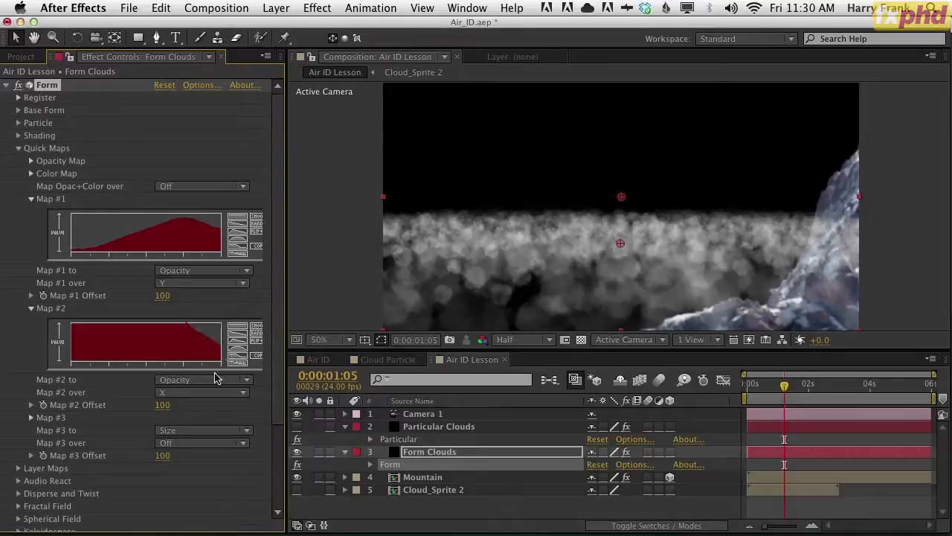
pyautogui.moveTo(176, 325)
pyautogui.mouseDown()
pyautogui.moveTo(216, 355)
pyautogui.moveTo(235, 389)
pyautogui.mouseUp()
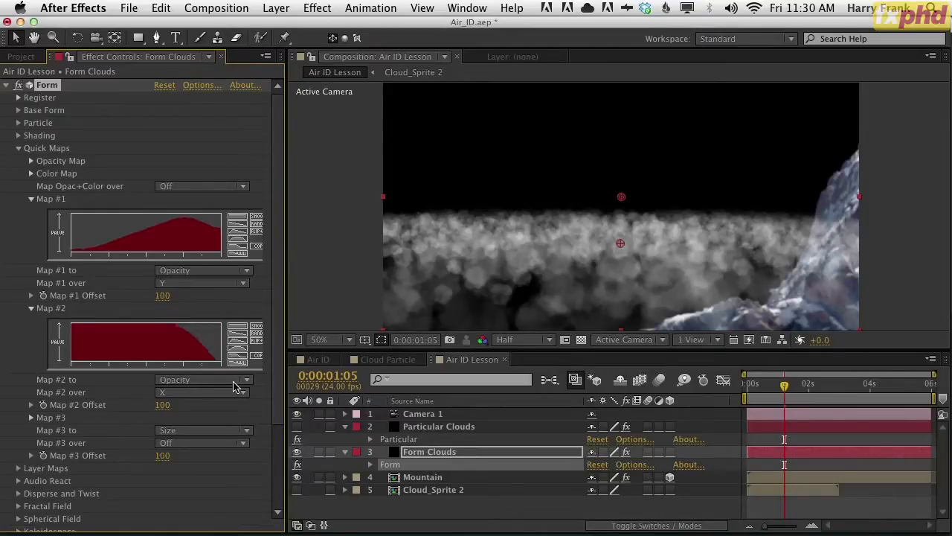
pyautogui.moveTo(186, 338); pyautogui.dragTo(229, 385)
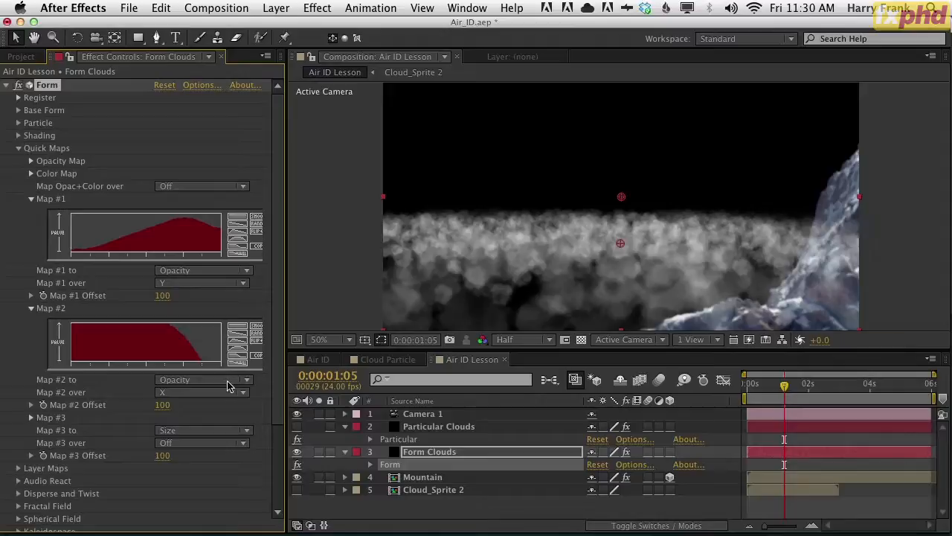
pyautogui.moveTo(124, 325); pyautogui.dragTo(204, 360)
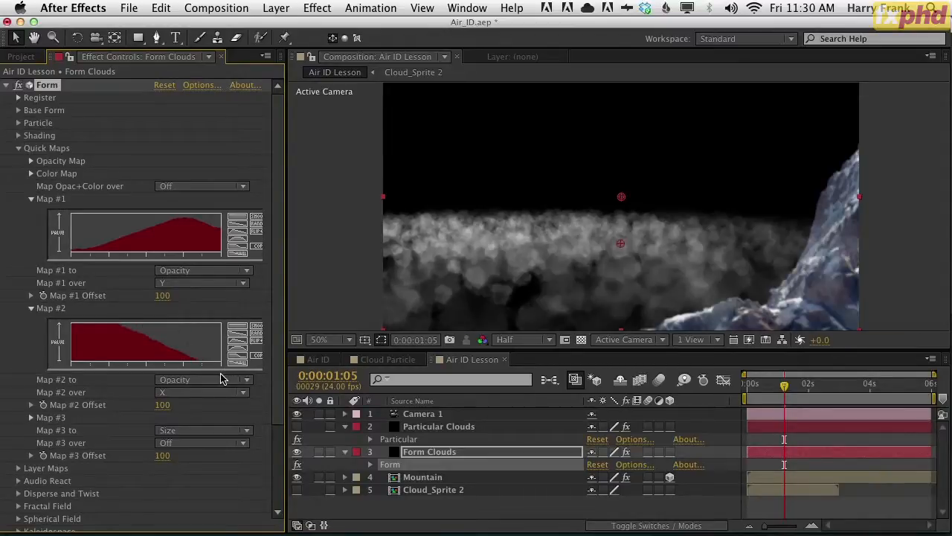
pyautogui.moveTo(134, 322); pyautogui.dragTo(171, 327)
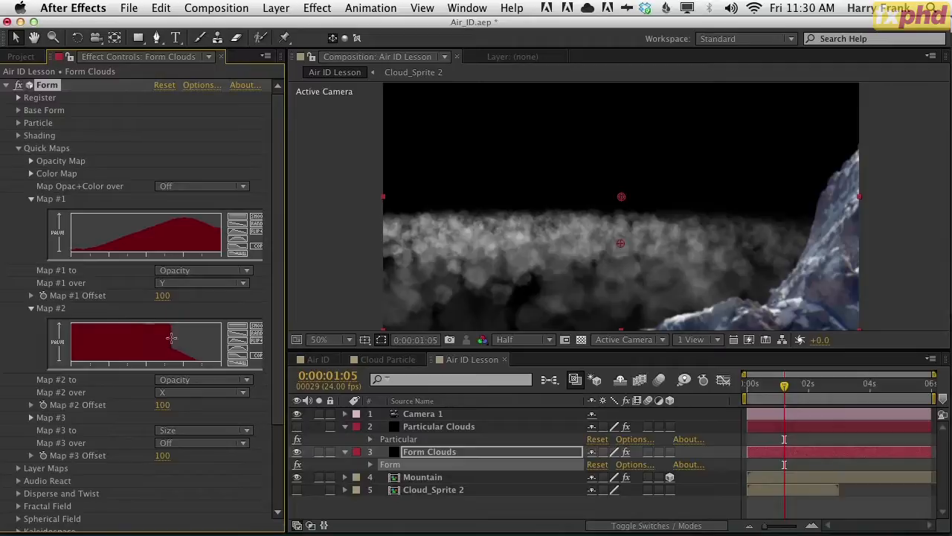
pyautogui.moveTo(192, 359)
pyautogui.mouseDown()
pyautogui.moveTo(158, 320)
pyautogui.moveTo(189, 354)
pyautogui.mouseUp()
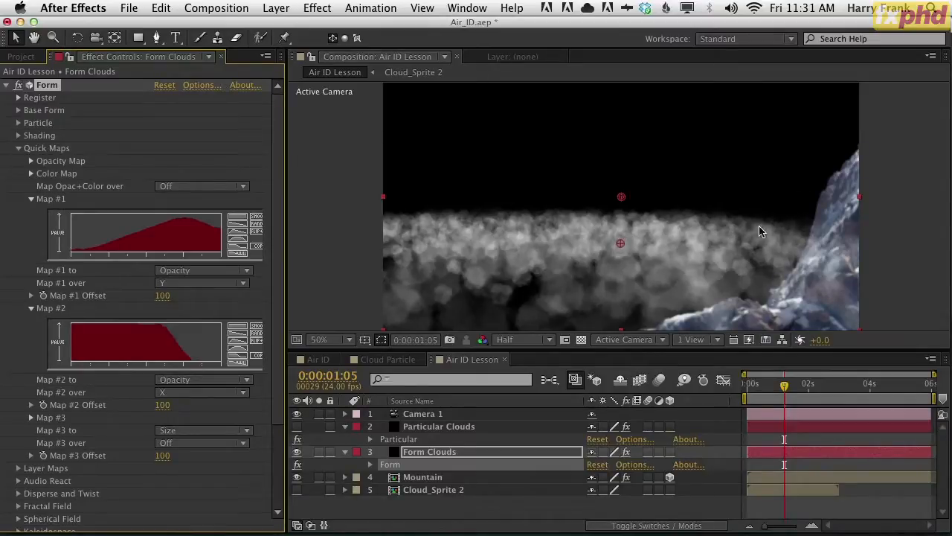
pyautogui.moveTo(147, 323); pyautogui.dragTo(201, 362)
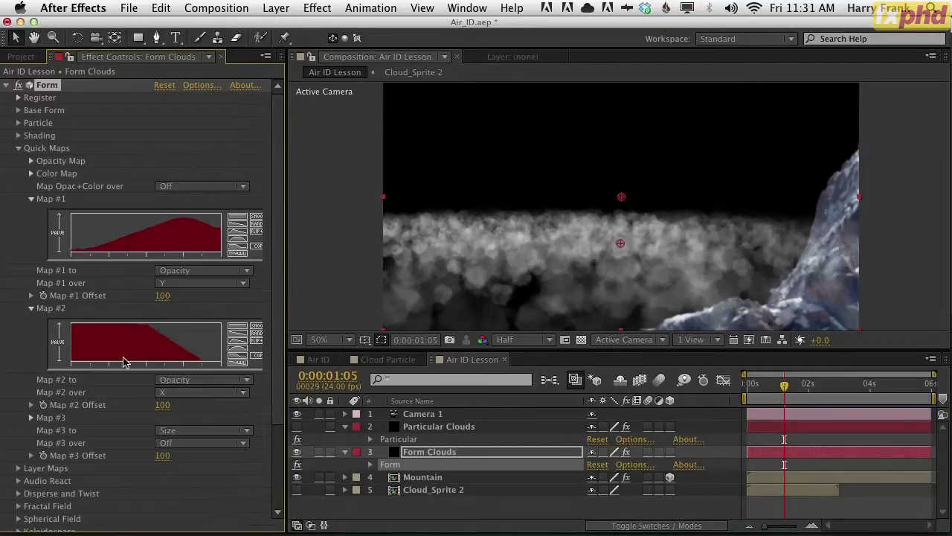
pyautogui.moveTo(128, 324); pyautogui.dragTo(214, 375)
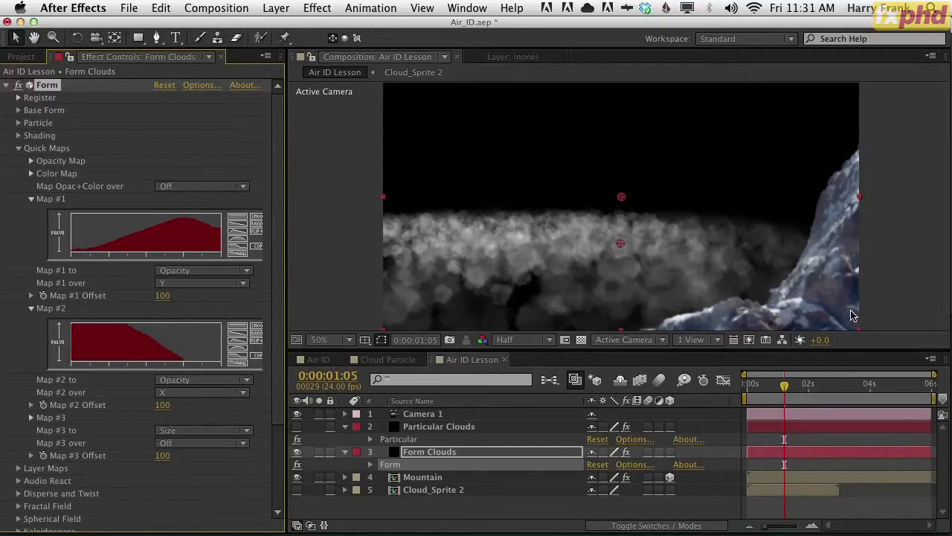
pyautogui.moveTo(128, 336)
pyautogui.mouseDown()
pyautogui.moveTo(150, 325)
pyautogui.moveTo(183, 360)
pyautogui.mouseUp()
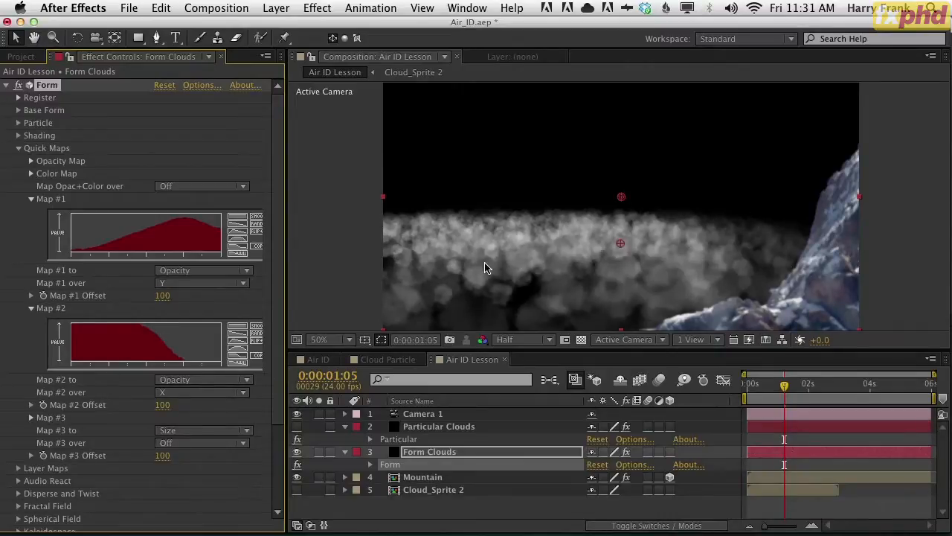
# Step: Try pushing Camera 1 closer to the clouds at 0:00:02:09, and undo the camera move
pyautogui.moveTo(777, 394); pyautogui.dragTo(821, 392)
pyautogui.click(437, 415)
pyautogui.press('c')
pyautogui.press('c')
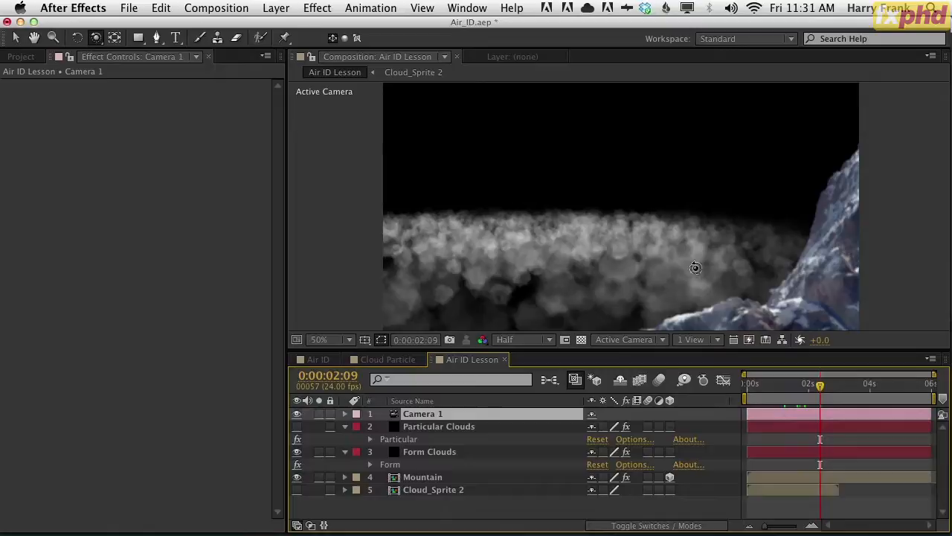
pyautogui.press('c')
pyautogui.moveTo(695, 269); pyautogui.dragTo(698, 270)
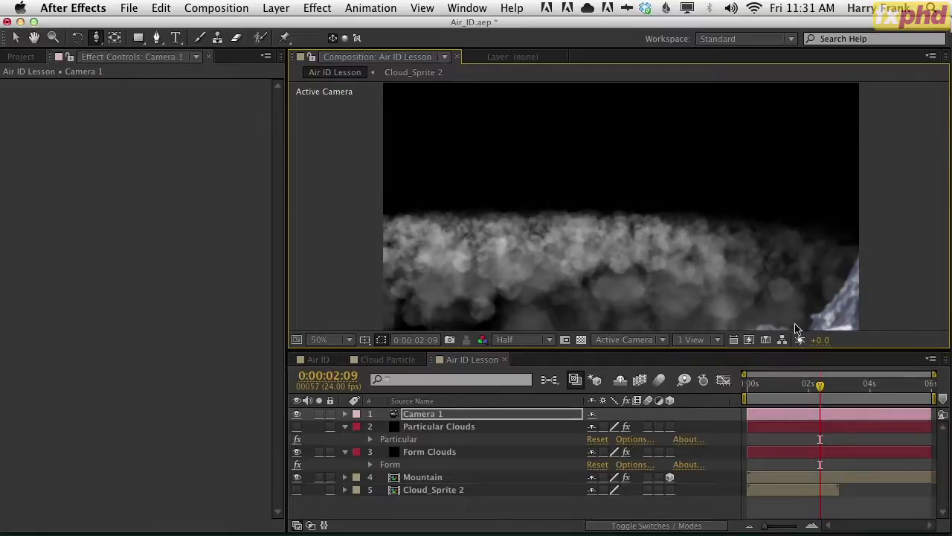
pyautogui.press('super+z')
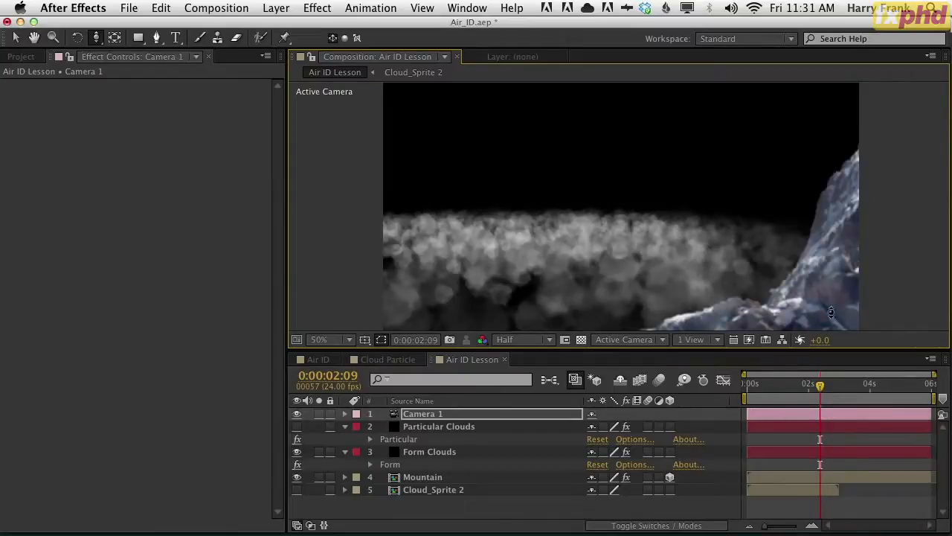
# Step: Move the current time to 0:00:01:03 and dolly Camera 1 slightly forward
pyautogui.moveTo(779, 383); pyautogui.dragTo(811, 384)
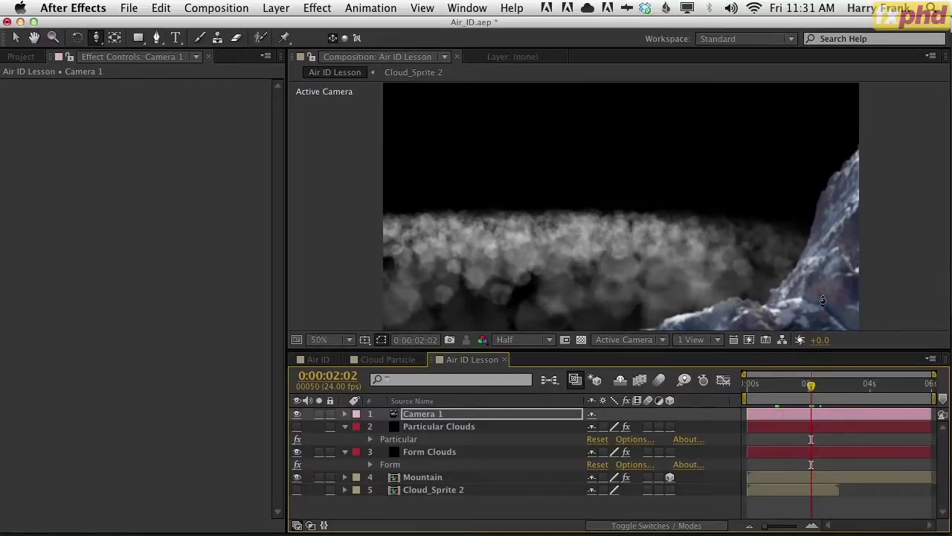
pyautogui.moveTo(759, 398); pyautogui.dragTo(781, 399)
pyautogui.moveTo(710, 278); pyautogui.dragTo(708, 269)
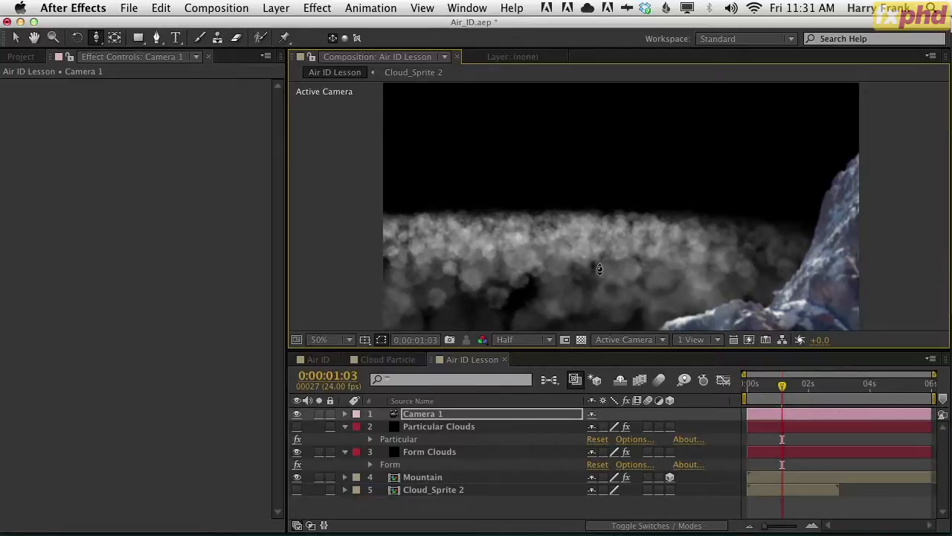
# Step: Collapse the effect listings under the Particular Clouds and Form Clouds layers
pyautogui.click(435, 427)
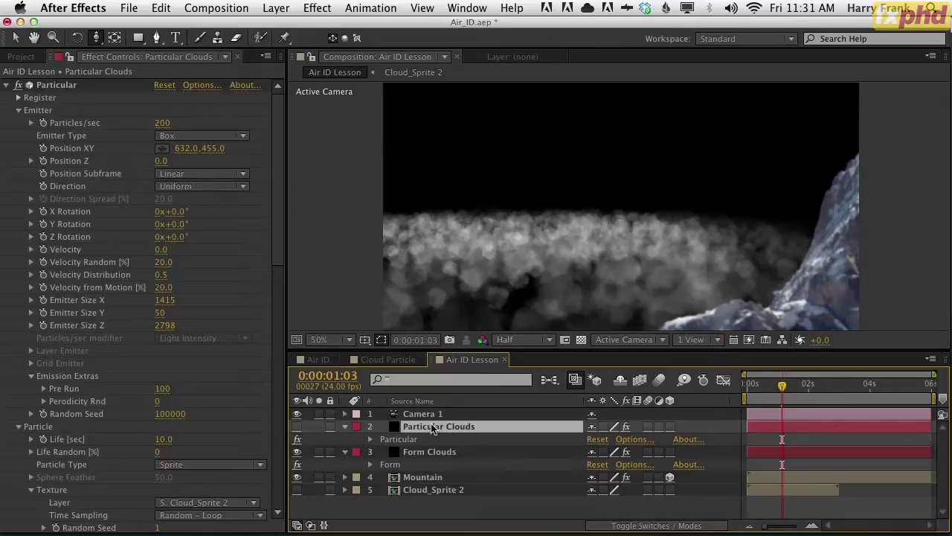
pyautogui.press('e')
pyautogui.click(443, 440)
pyautogui.press('e')
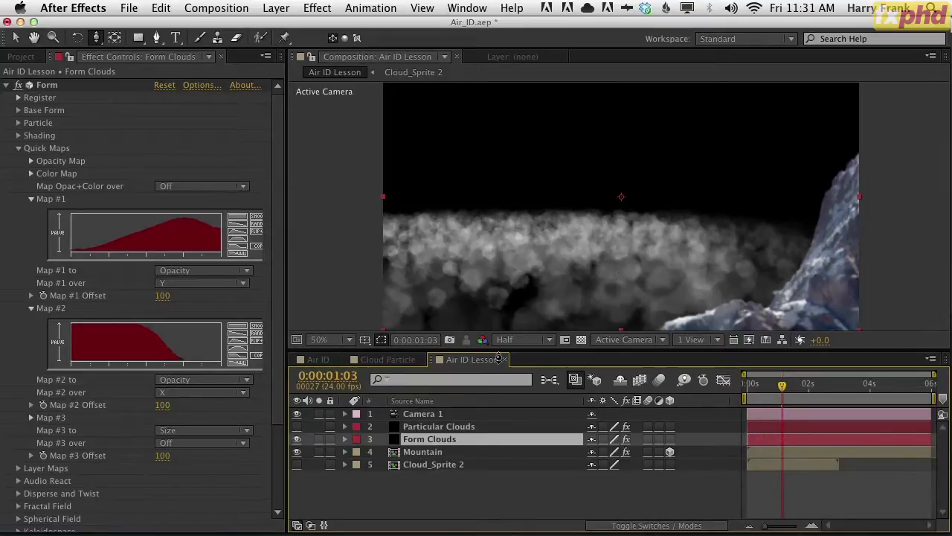
# Step: Save the project and close the Cloud Particle composition
pyautogui.click(484, 491)
pyautogui.press('super+s')
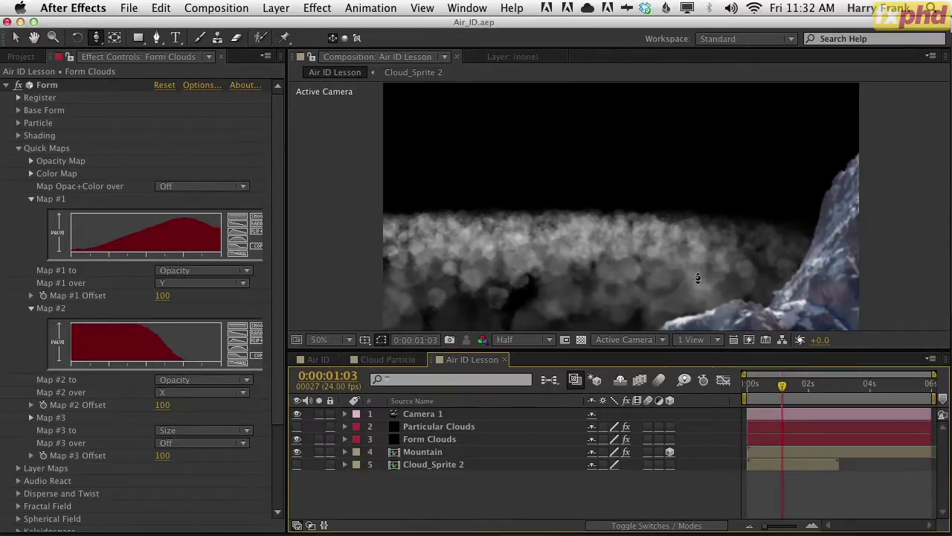
pyautogui.click(363, 360)
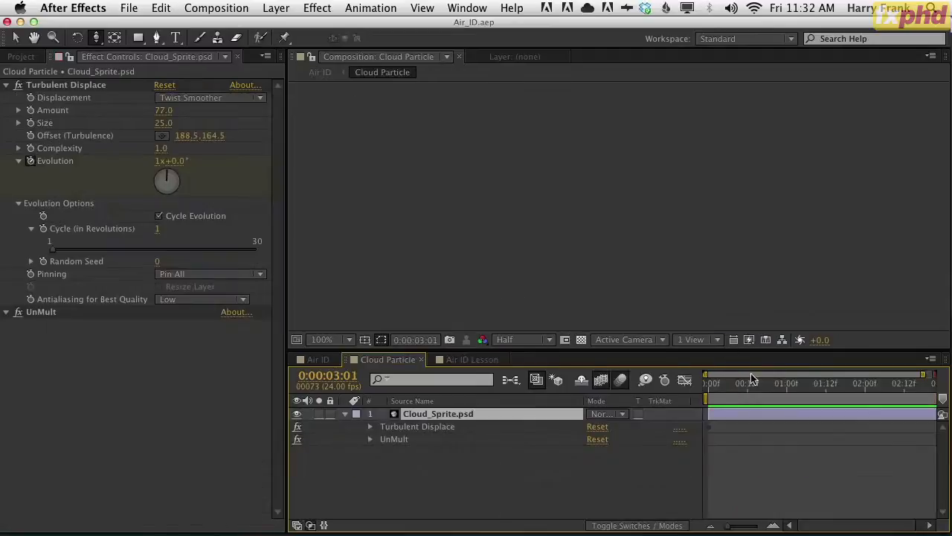
pyautogui.click(420, 359)
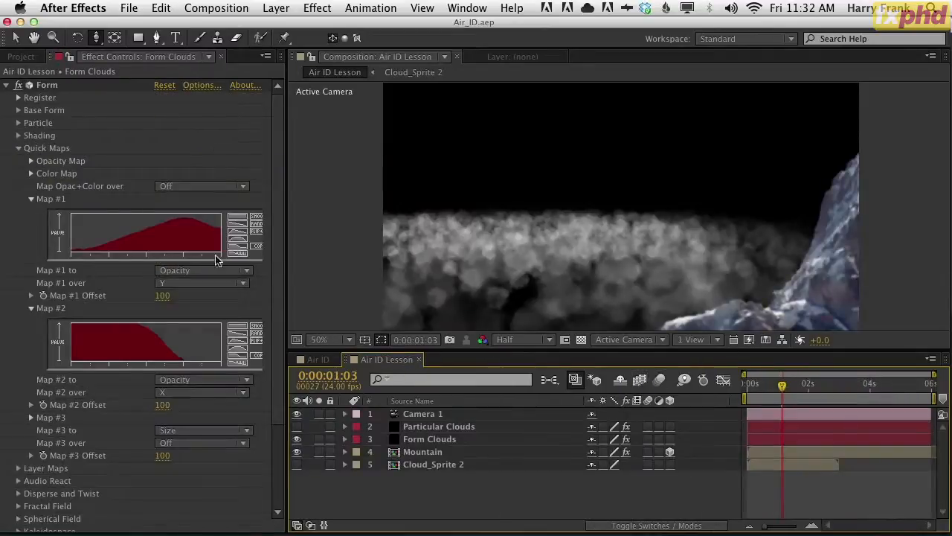
pyautogui.click(21, 56)
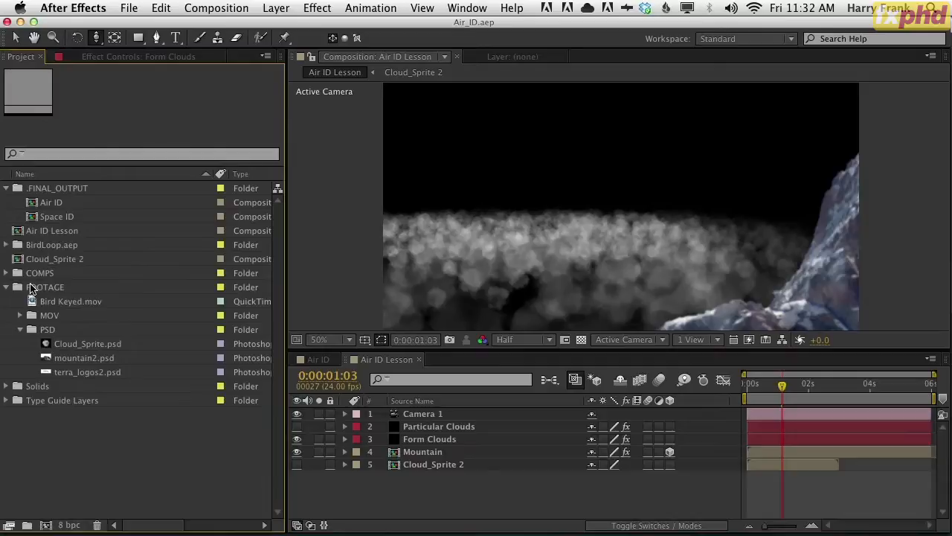
pyautogui.click(7, 287)
pyautogui.click(7, 245)
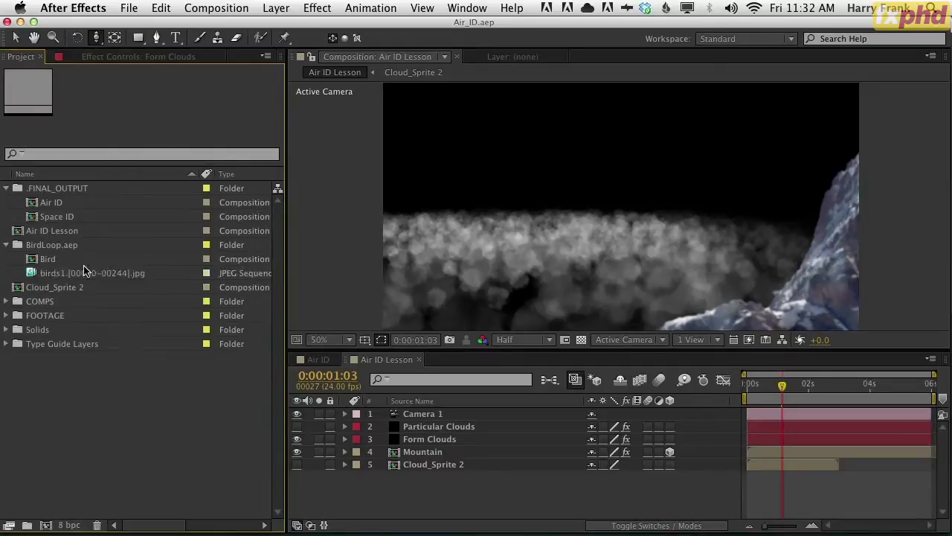
pyautogui.click(166, 275)
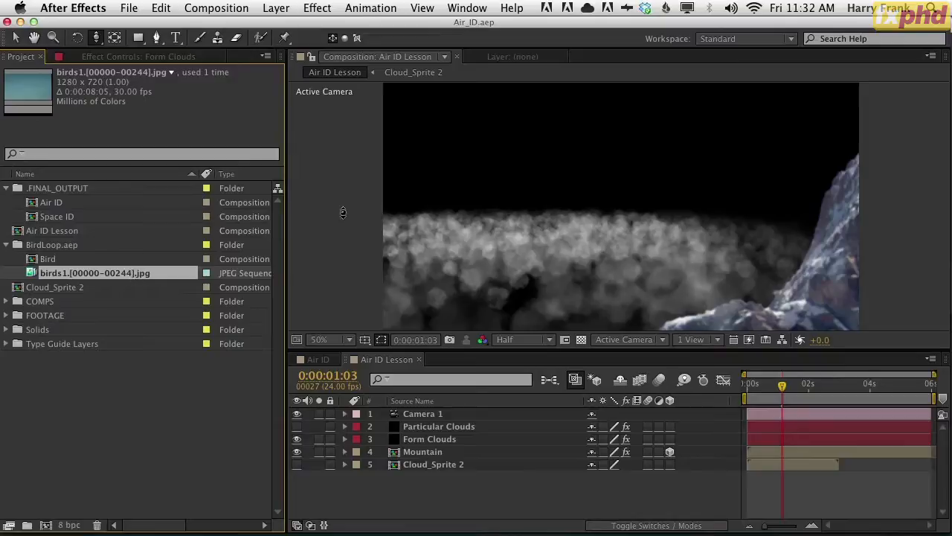
pyautogui.moveTo(102, 275); pyautogui.dragTo(45, 526)
# Step: Trim the bird sequence layer to a short wingbeat section from about 0:00:01:14 to just before 3 seconds
pyautogui.click(769, 384)
pyautogui.moveTo(769, 385)
pyautogui.mouseDown()
pyautogui.moveTo(814, 385)
pyautogui.moveTo(770, 385)
pyautogui.moveTo(803, 385)
pyautogui.moveTo(778, 385)
pyautogui.moveTo(833, 400)
pyautogui.moveTo(761, 402)
pyautogui.moveTo(781, 401)
pyautogui.moveTo(782, 391)
pyautogui.mouseUp()
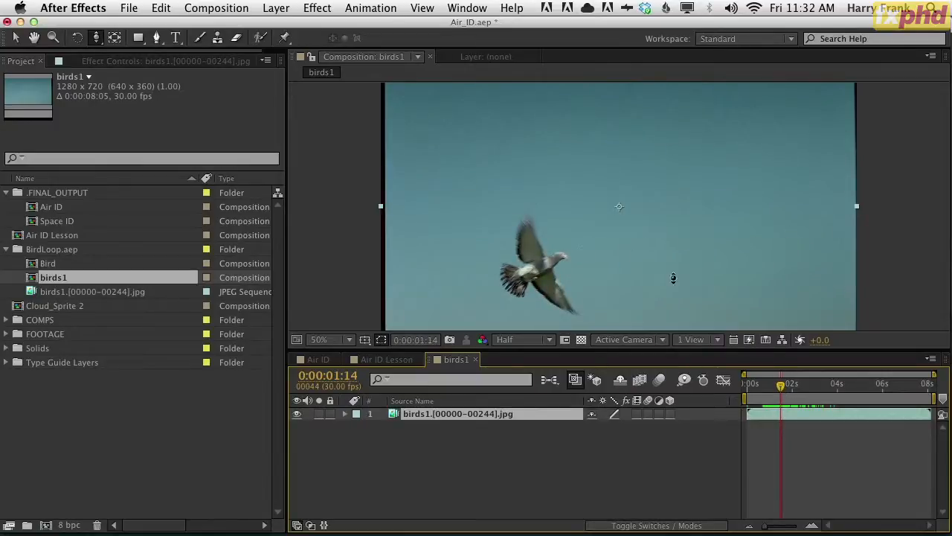
pyautogui.press('v')
pyautogui.click(565, 453)
pyautogui.moveTo(745, 415); pyautogui.dragTo(811, 402)
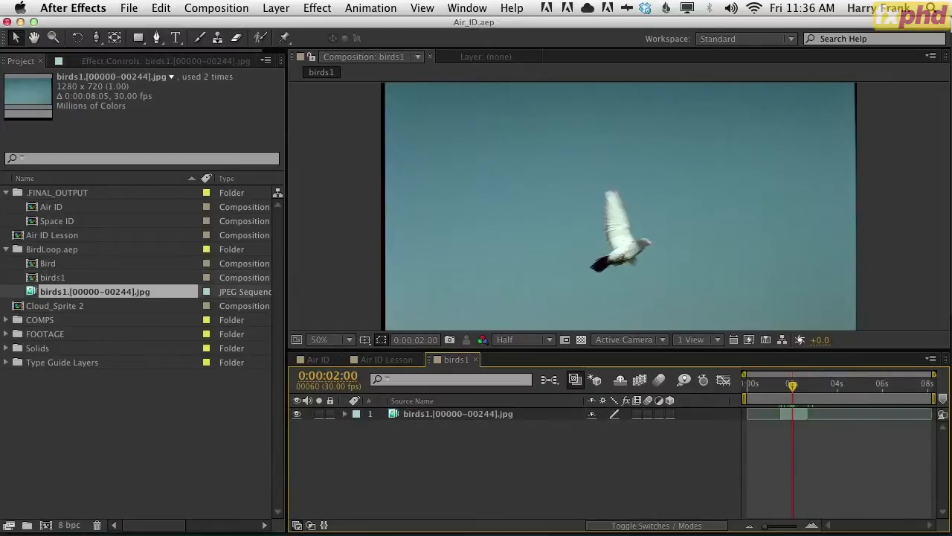
# Step: Select the trimmed bird layer and position the floating MochaImportPlus panel over the composition view
pyautogui.click(485, 414)
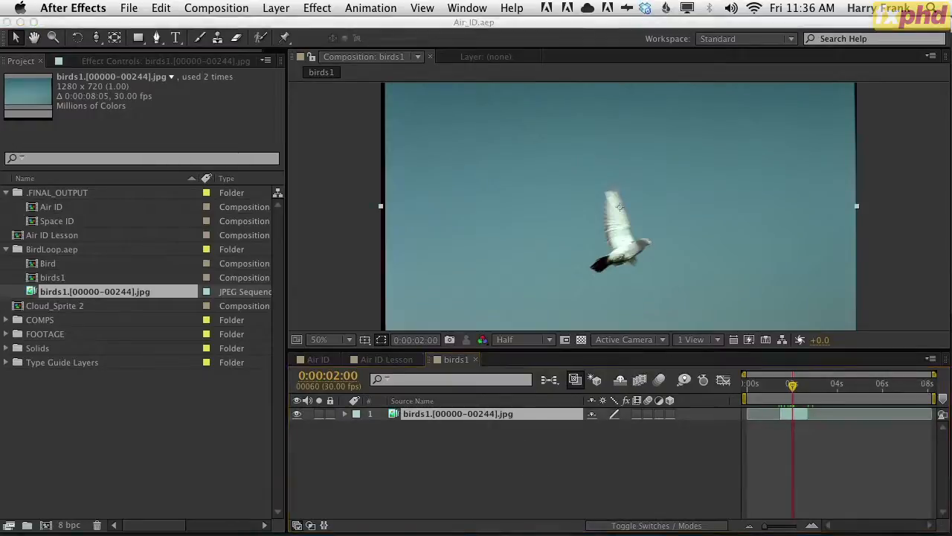
pyautogui.moveTo(766, 232); pyautogui.dragTo(756, 148)
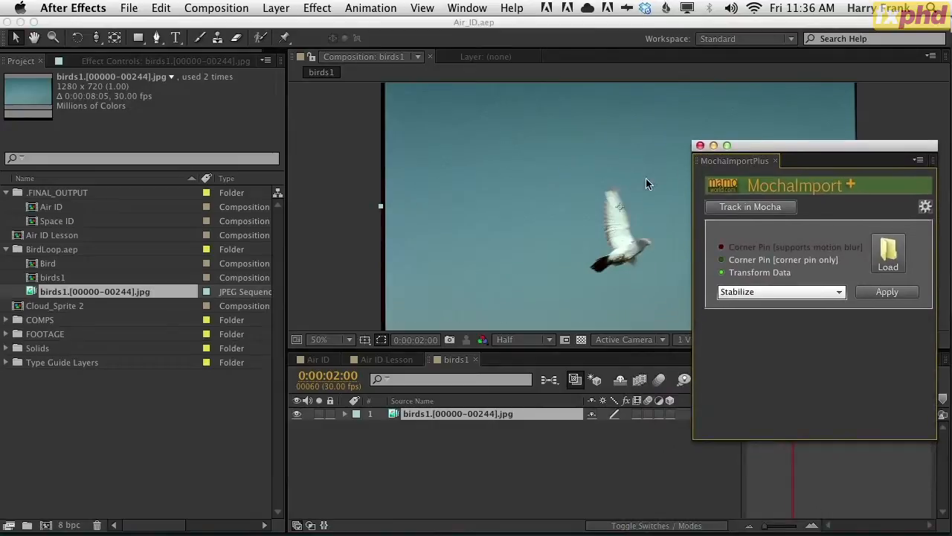
pyautogui.moveTo(778, 146); pyautogui.dragTo(753, 170)
pyautogui.press('super+Tab')
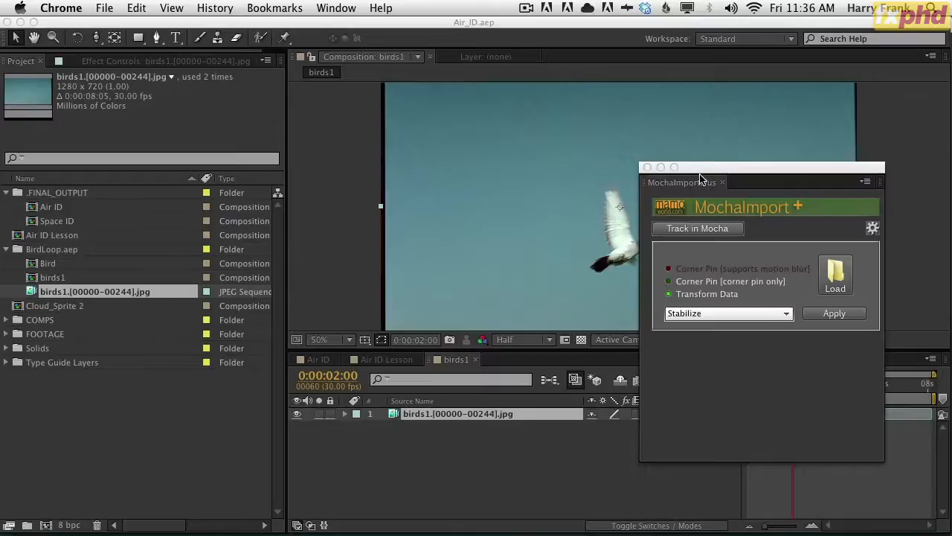
pyautogui.moveTo(702, 178); pyautogui.dragTo(723, 151)
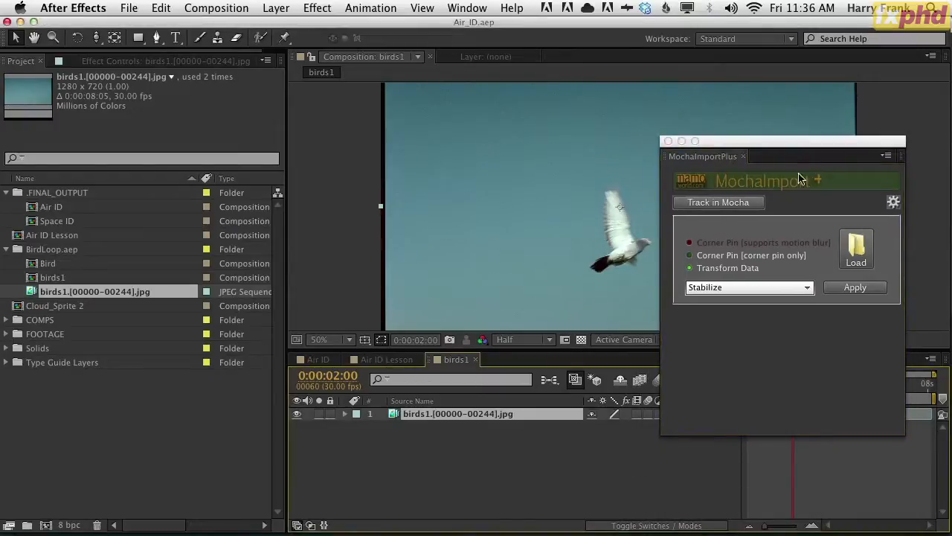
pyautogui.moveTo(816, 151); pyautogui.dragTo(792, 196)
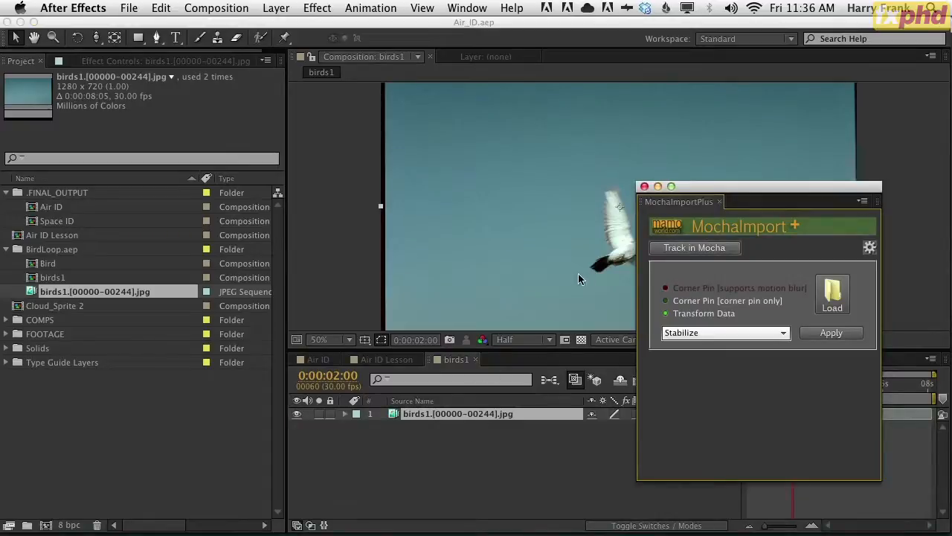
# Step: Reveal the bird layer's source in the project and show its image files in Finder
pyautogui.rightClick(467, 414)
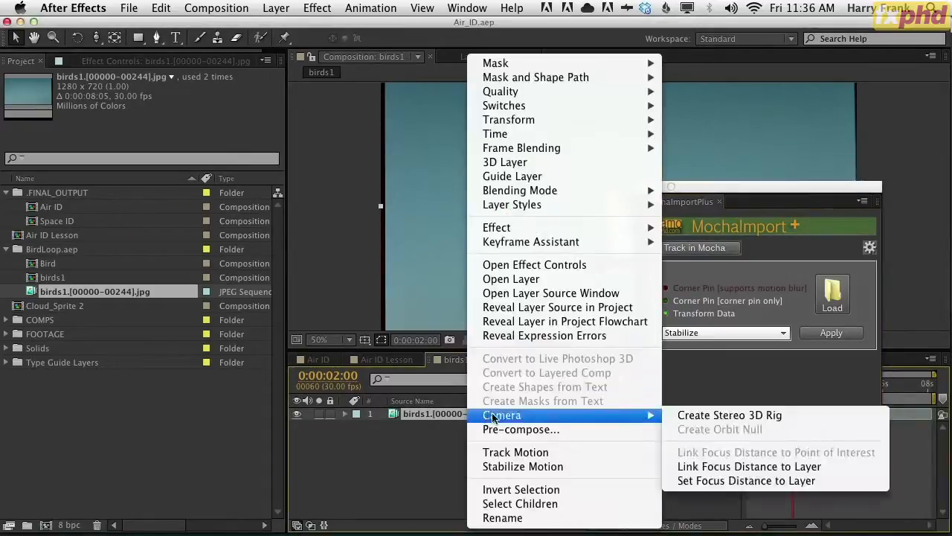
pyautogui.click(616, 308)
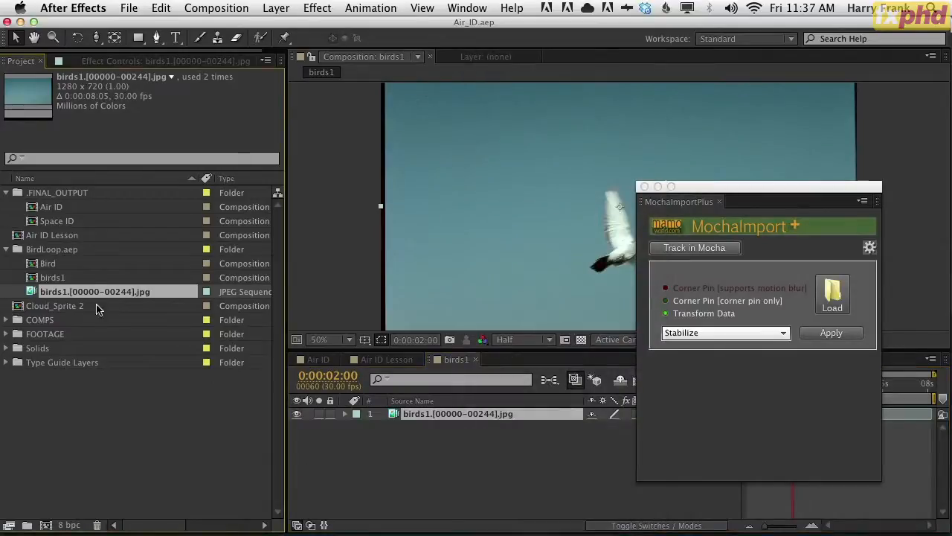
pyautogui.rightClick(114, 292)
pyautogui.click(202, 384)
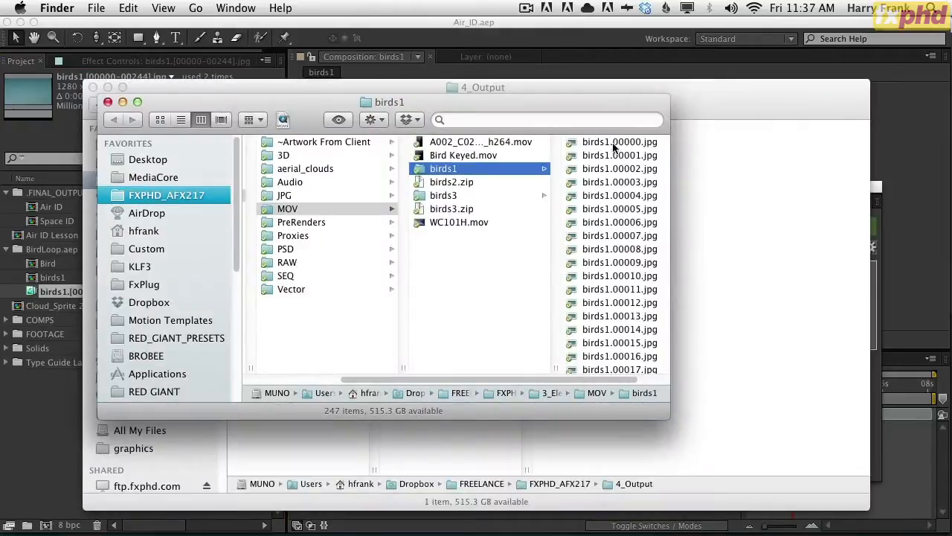
pyautogui.moveTo(361, 107); pyautogui.dragTo(412, 121)
pyautogui.press('super+Tab')
pyautogui.press('super+Tab')
pyautogui.press('super+Tab')
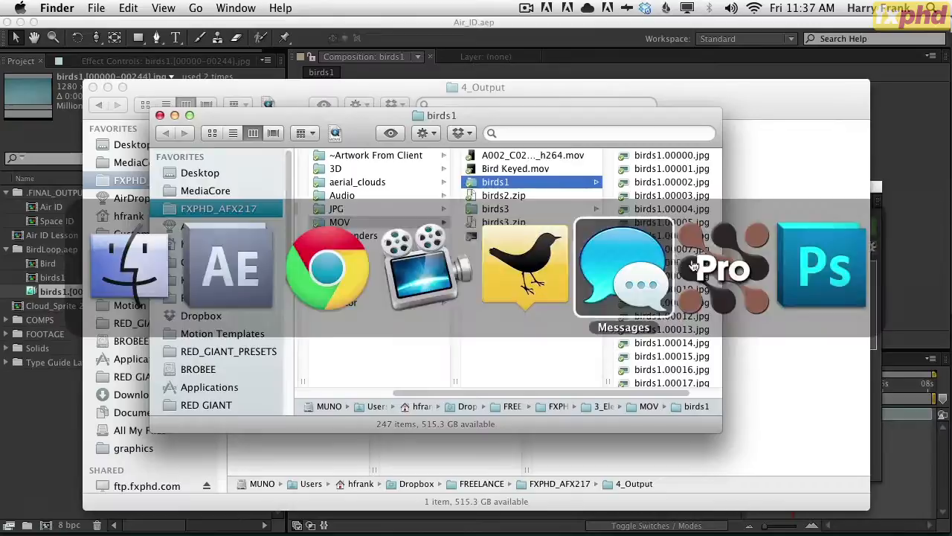
pyautogui.press('Escape')
pyautogui.moveTo(646, 122); pyautogui.dragTo(681, 155)
pyautogui.click(718, 111)
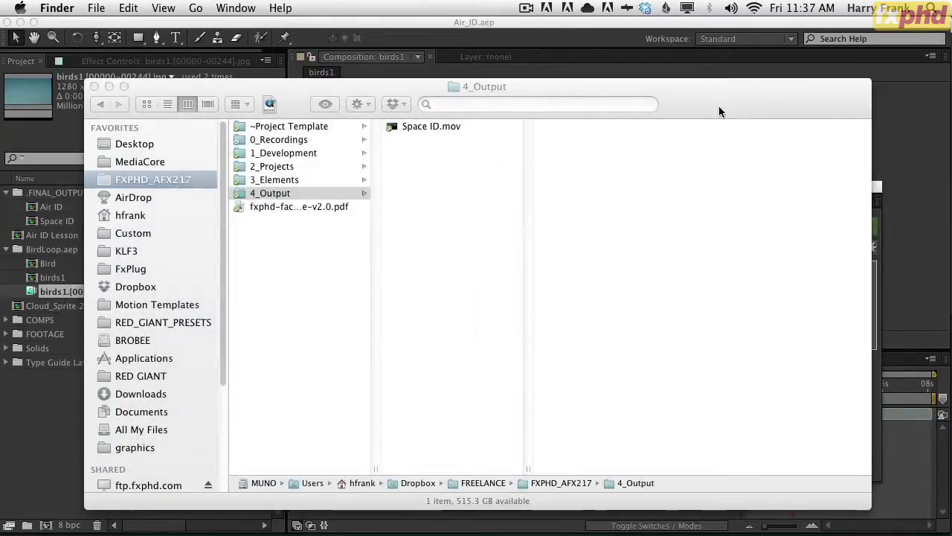
# Step: Return to After Effects and open the bird layer in mocha as a new project for frames 44 to 80, discarding the open mocha project's changes
pyautogui.press('super+w')
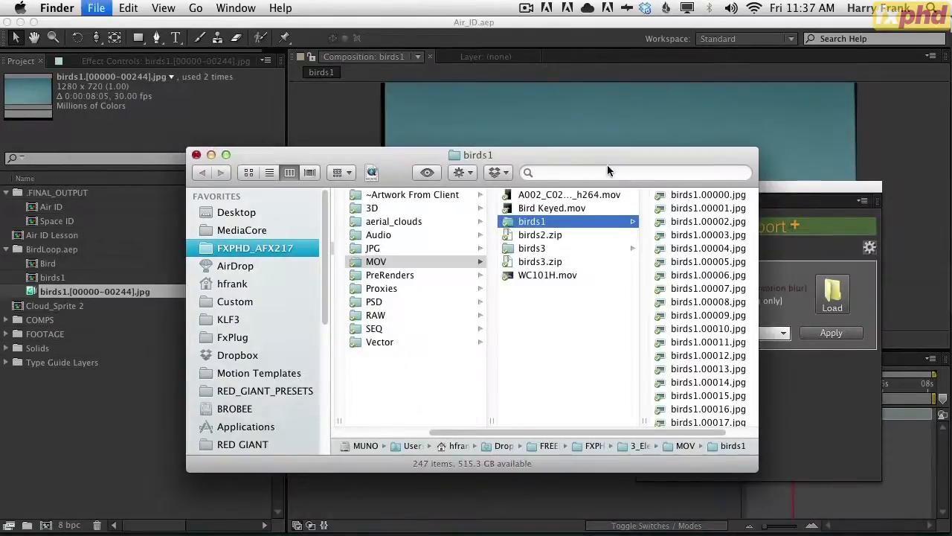
pyautogui.press('super+Tab')
pyautogui.moveTo(654, 161); pyautogui.dragTo(597, 34)
pyautogui.click(601, 109)
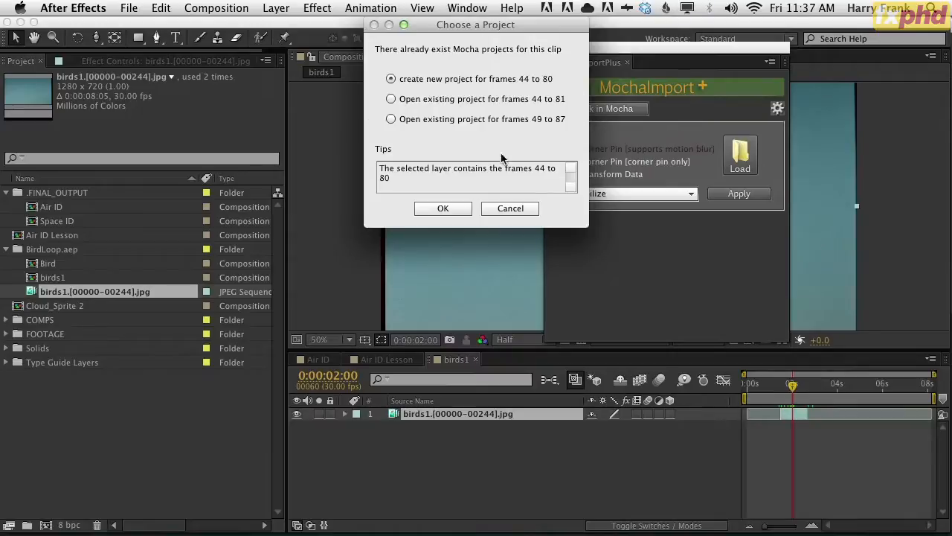
pyautogui.click(446, 208)
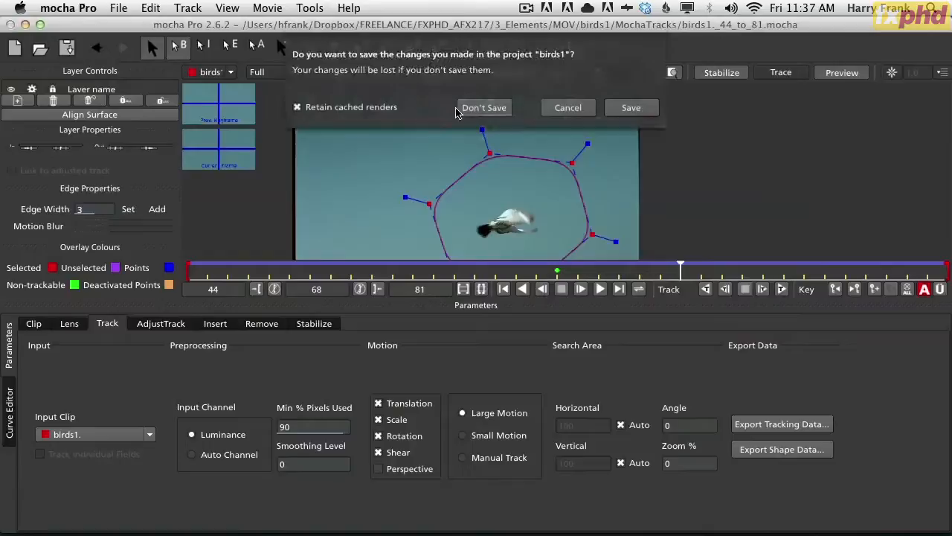
pyautogui.click(477, 112)
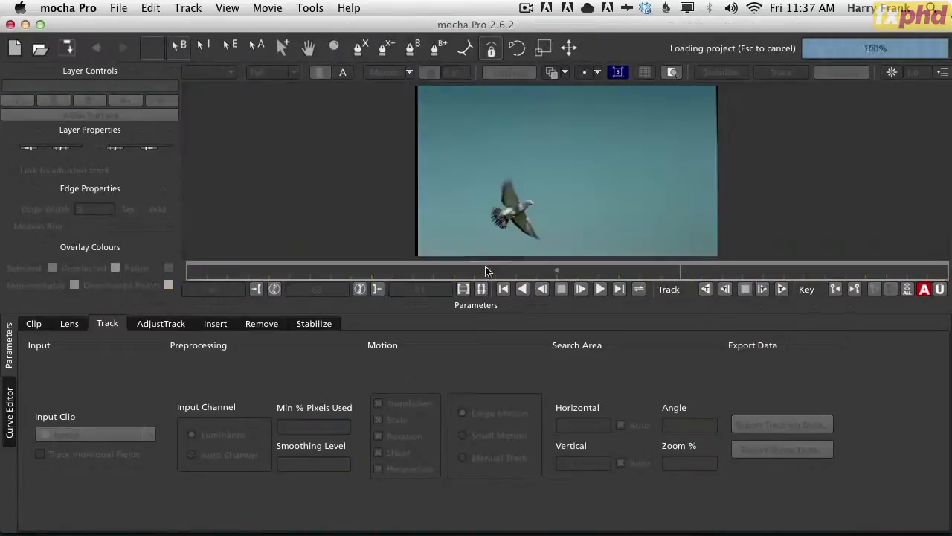
# Step: Draw a closed X-Spline loosely around the bird at frame 59
pyautogui.moveTo(449, 276); pyautogui.dragTo(466, 275)
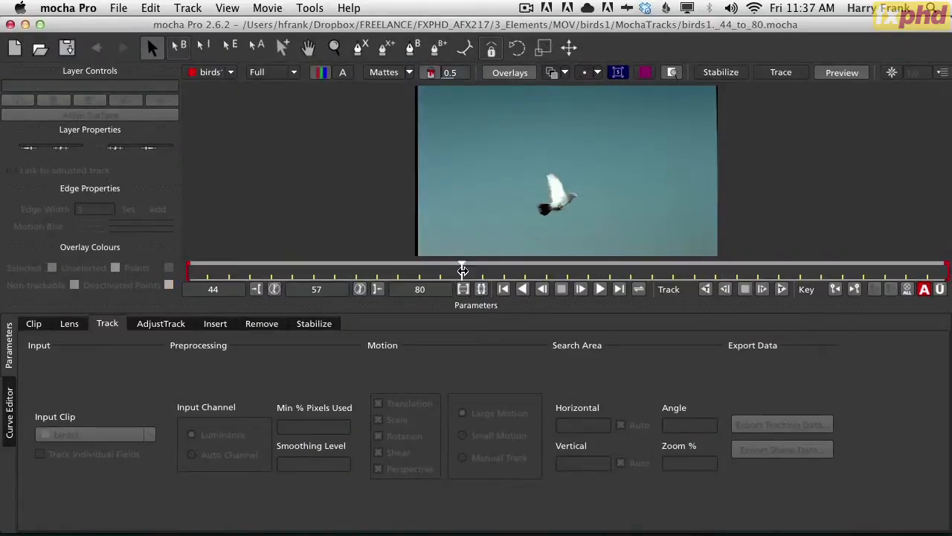
pyautogui.press('space')
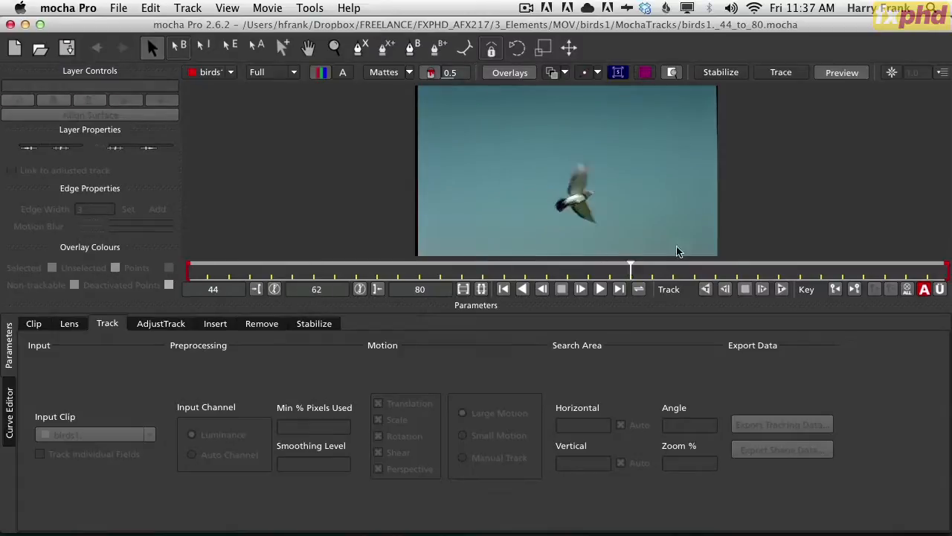
pyautogui.moveTo(387, 265); pyautogui.dragTo(502, 260)
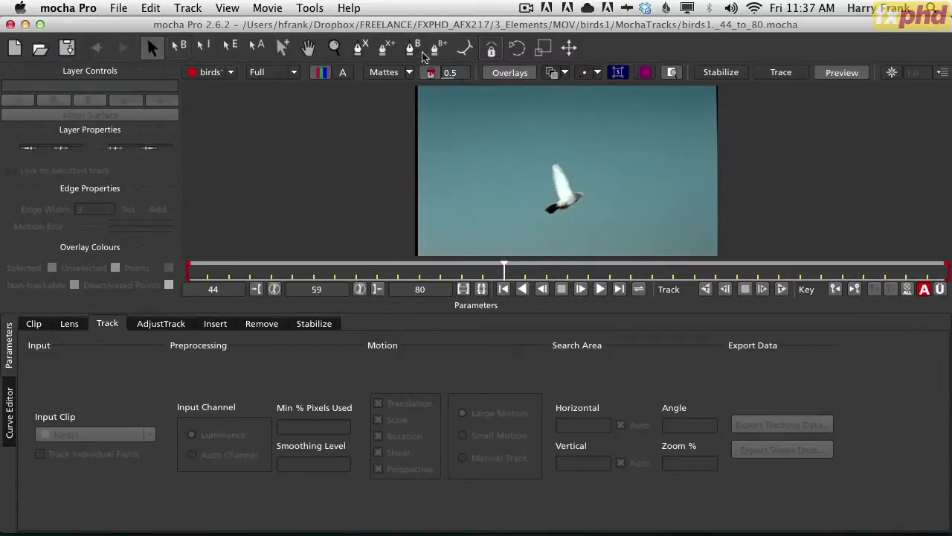
pyautogui.click(359, 48)
pyautogui.click(528, 155)
pyautogui.click(501, 190)
pyautogui.click(537, 238)
pyautogui.click(620, 230)
pyautogui.click(628, 191)
pyautogui.click(598, 149)
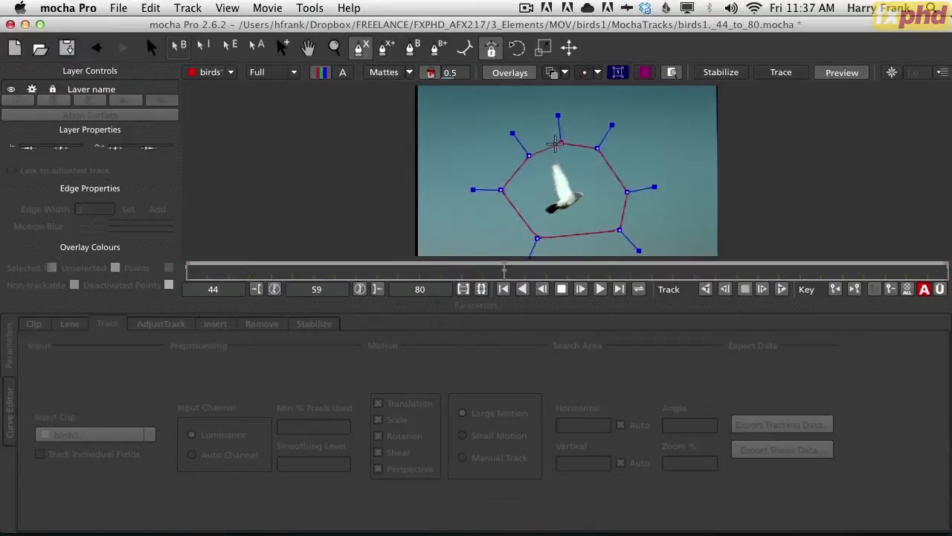
pyautogui.click(528, 151)
# Step: Adjust the spline's control points so the outline surrounds the bird and its wings more evenly
pyautogui.moveTo(529, 150); pyautogui.dragTo(528, 147)
pyautogui.moveTo(596, 148); pyautogui.dragTo(594, 138)
pyautogui.moveTo(538, 238); pyautogui.dragTo(541, 239)
pyautogui.moveTo(501, 188); pyautogui.dragTo(506, 190)
pyautogui.moveTo(594, 138); pyautogui.dragTo(584, 142)
pyautogui.moveTo(528, 148); pyautogui.dragTo(529, 154)
pyautogui.moveTo(624, 194); pyautogui.dragTo(620, 178)
pyautogui.moveTo(620, 231); pyautogui.dragTo(618, 226)
pyautogui.moveTo(529, 153); pyautogui.dragTo(530, 152)
pyautogui.moveTo(507, 192); pyautogui.dragTo(509, 193)
# Step: Set Min % Pixels Used to 90 and track the bird shape backward from frame 59 to frame 44
pyautogui.click(313, 421)
pyautogui.write('90')
pyautogui.press('Tab')
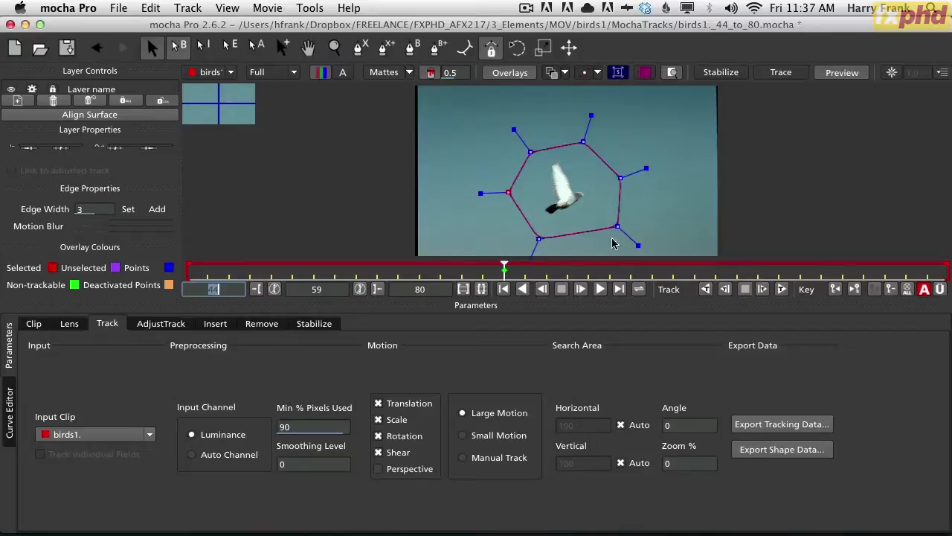
pyautogui.click(724, 290)
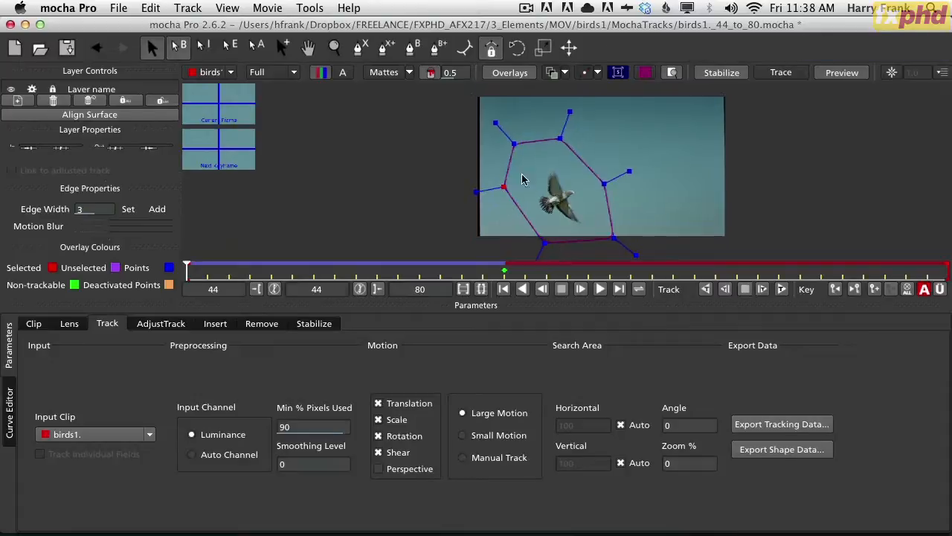
# Step: Track the bird shape forward from frame 59 to frame 80 and check the stabilized result across the clip
pyautogui.moveTo(193, 270); pyautogui.dragTo(504, 271)
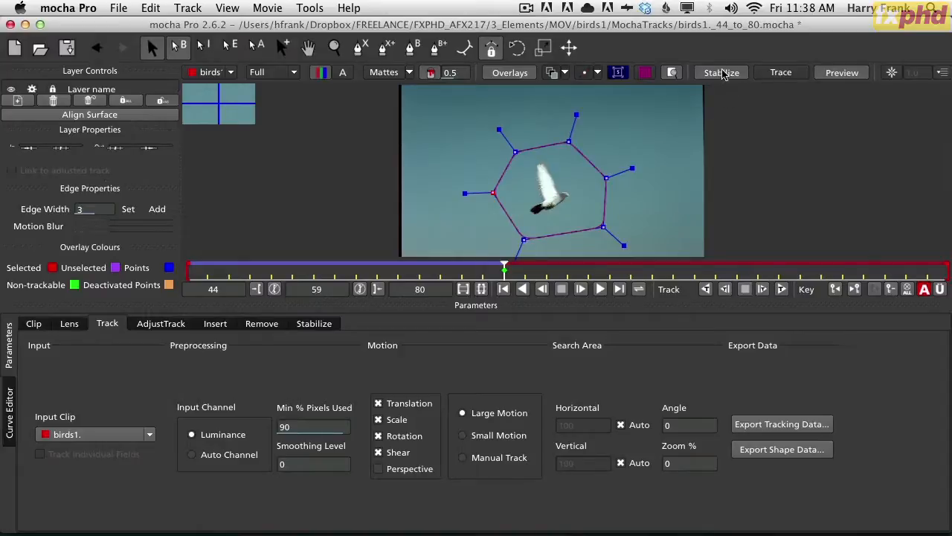
pyautogui.click(781, 288)
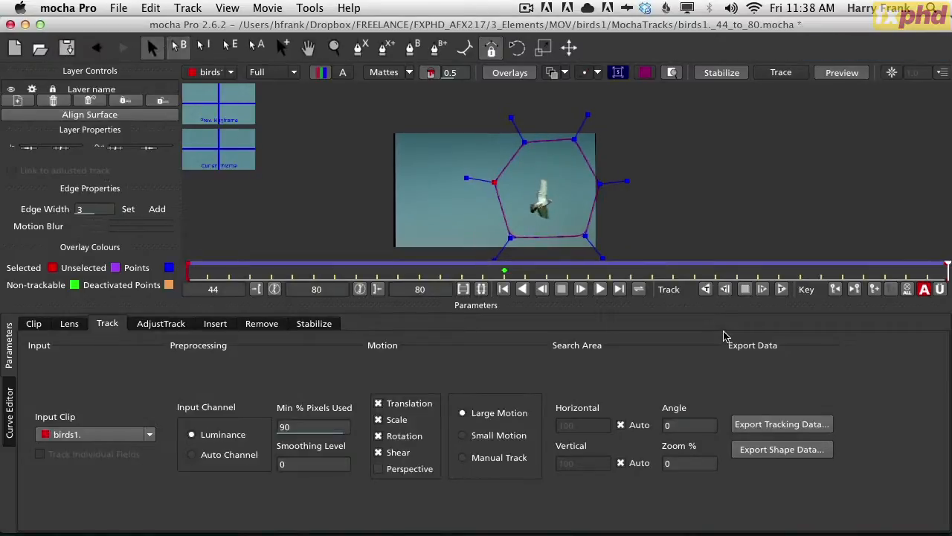
pyautogui.click(673, 266)
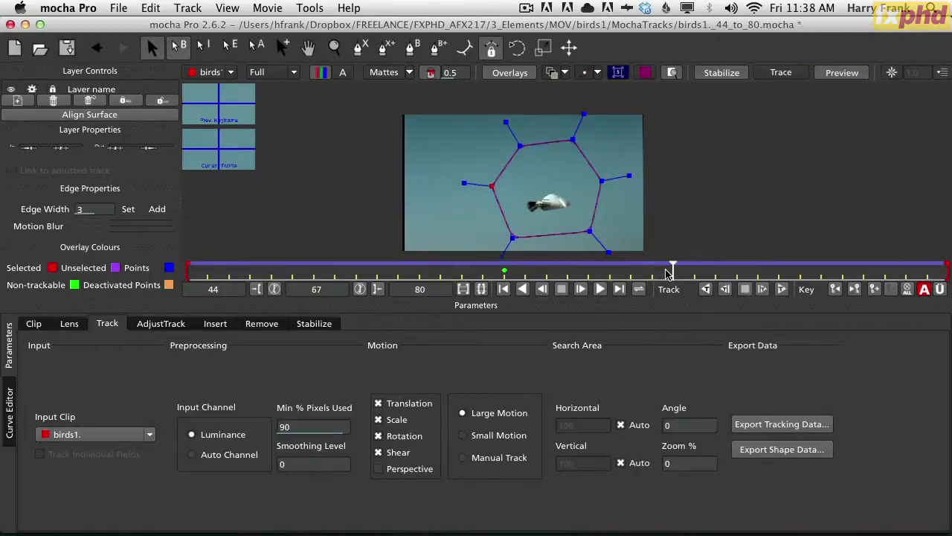
pyautogui.moveTo(662, 269); pyautogui.dragTo(568, 268)
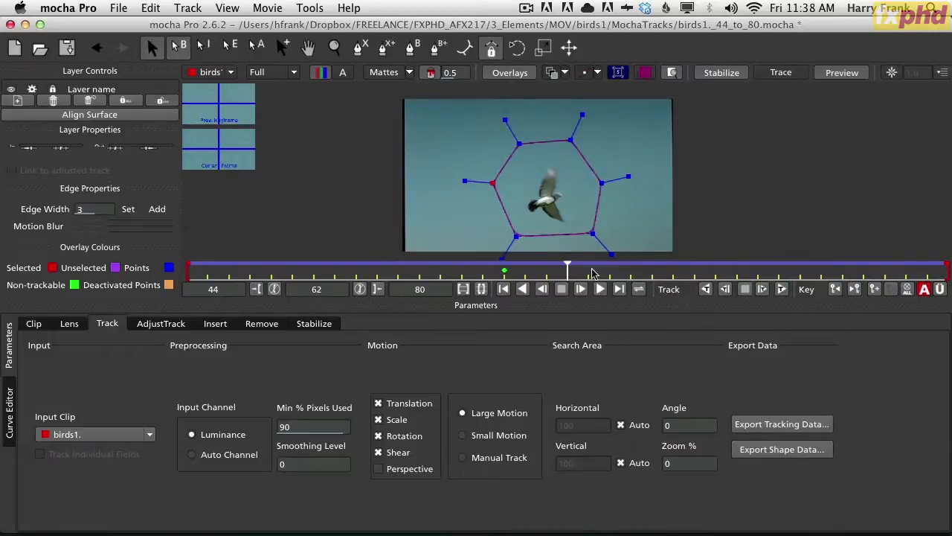
# Step: Export the tracking data as After Effects Transform Data to bird_T on the Desktop, overwriting the existing file
pyautogui.click(782, 424)
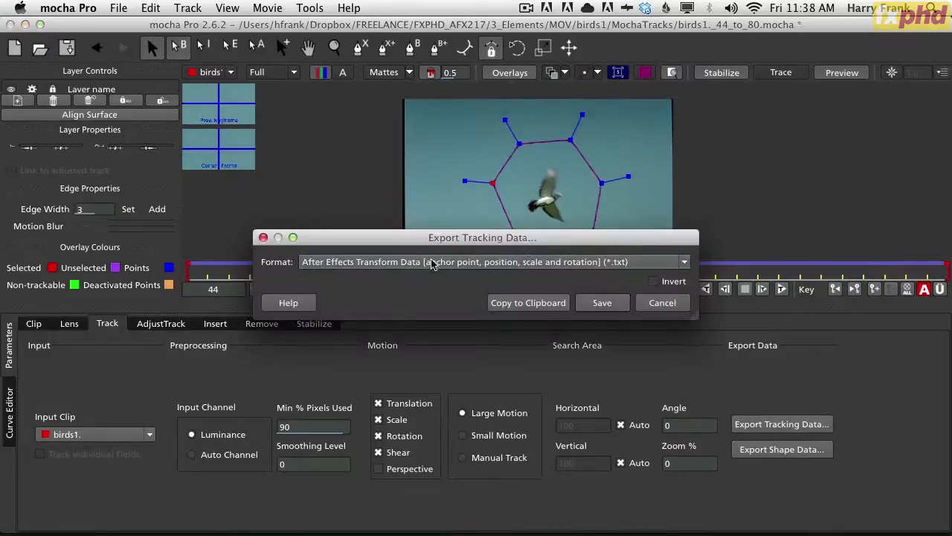
pyautogui.click(603, 303)
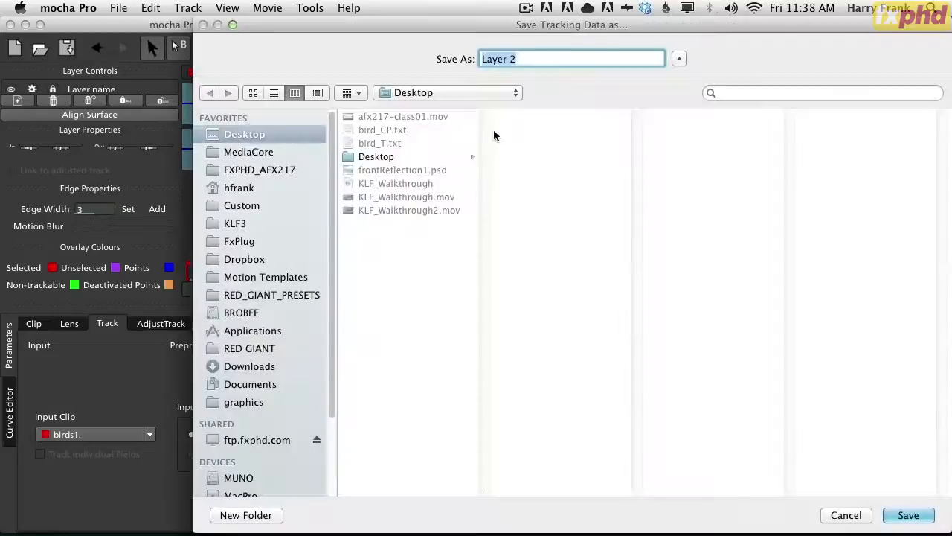
pyautogui.click(379, 143)
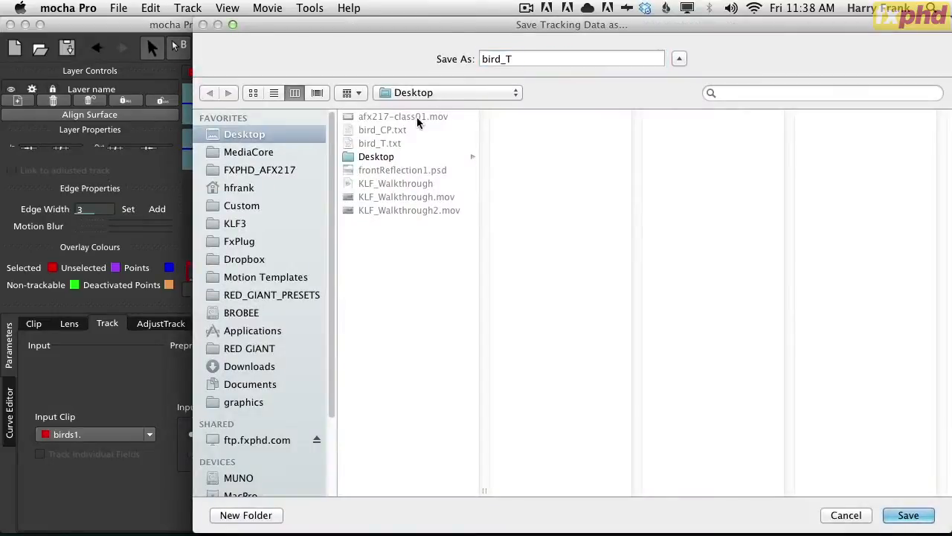
pyautogui.moveTo(543, 25); pyautogui.dragTo(484, 22)
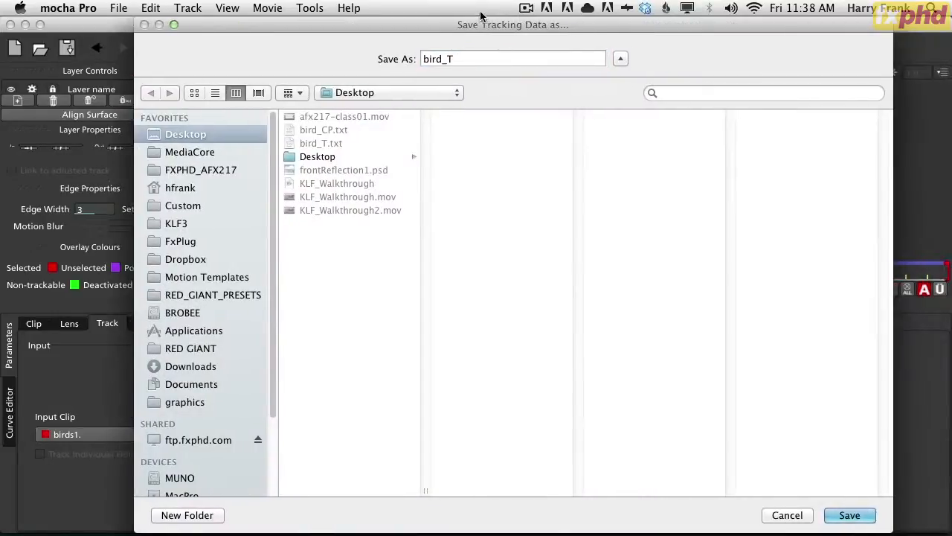
pyautogui.click(836, 515)
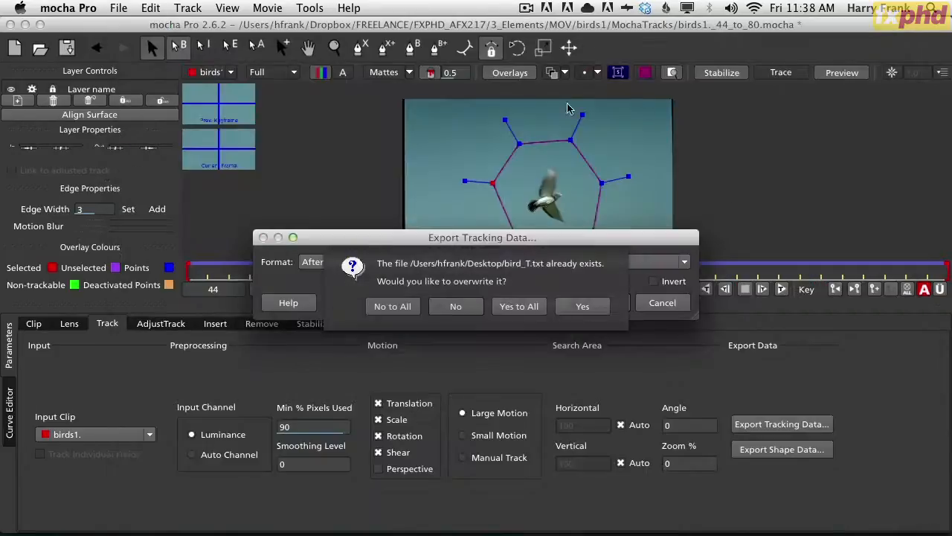
pyautogui.click(520, 306)
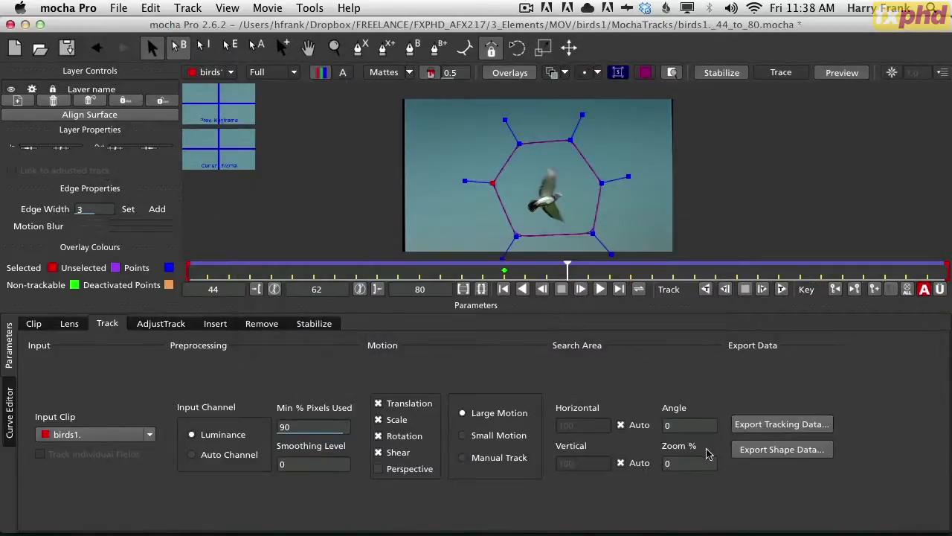
# Step: Export the tracking data as After Effects Corner Pin (corner pin only) to bird_CP on the Desktop, overwriting the existing file
pyautogui.click(782, 424)
pyautogui.click(521, 262)
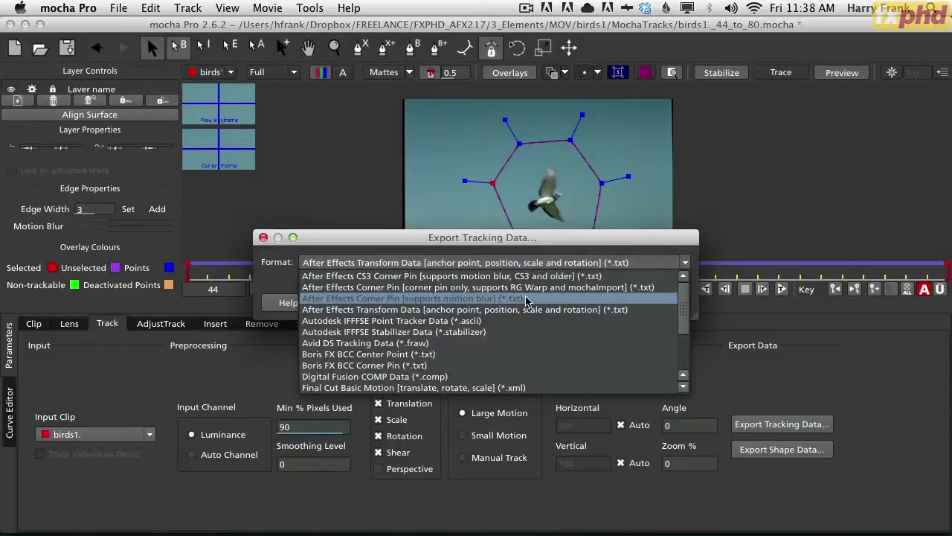
pyautogui.click(525, 289)
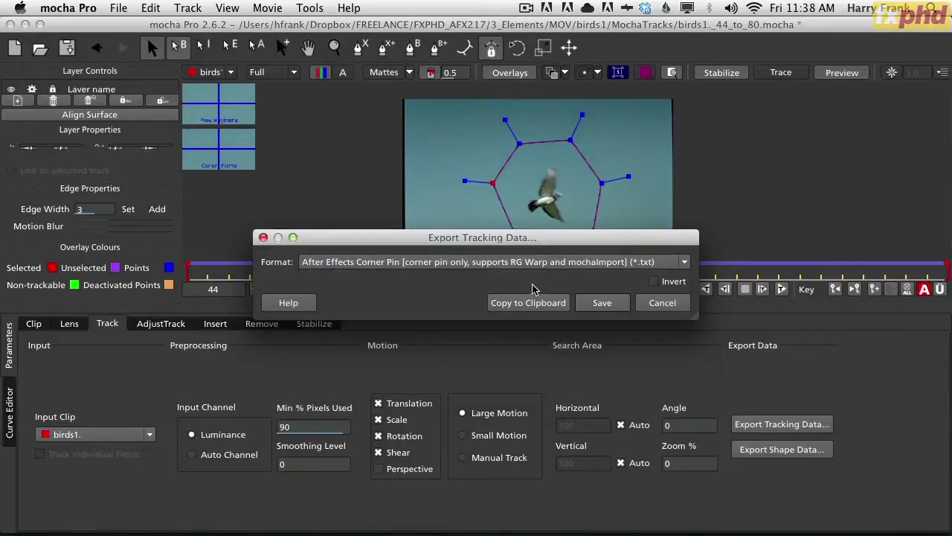
pyautogui.click(601, 303)
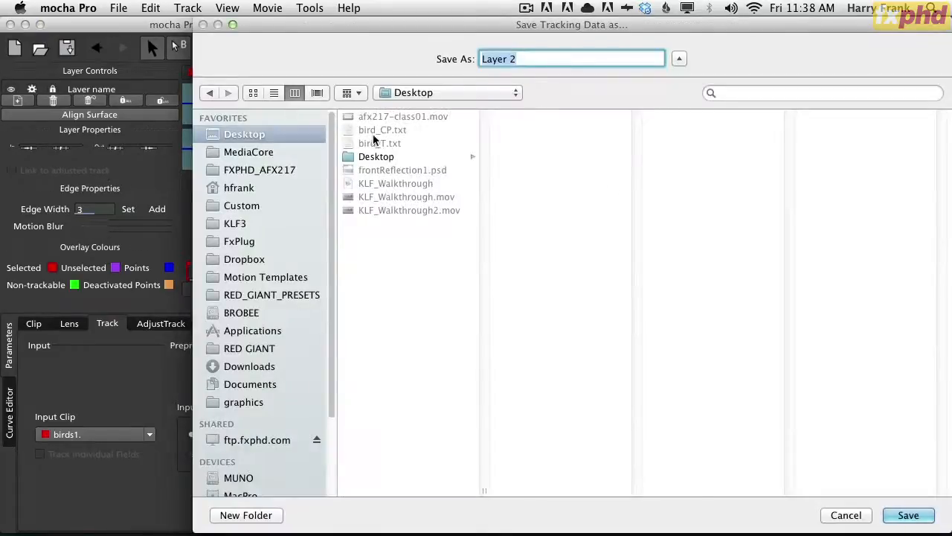
pyautogui.click(393, 132)
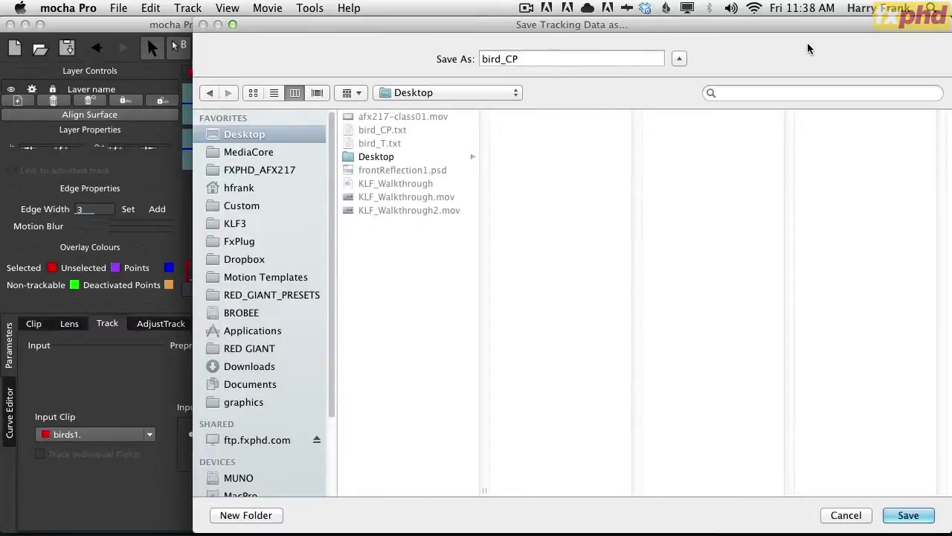
pyautogui.press('Escape')
pyautogui.click(523, 308)
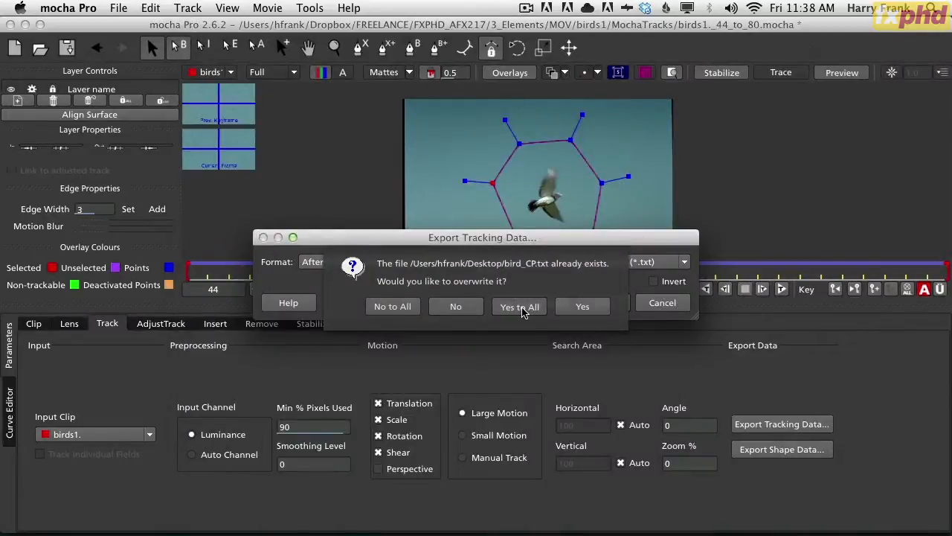
# Step: Switch to After Effects and examine the Red Giant Warp effects available for the selected bird layer
pyautogui.press('super+Tab')
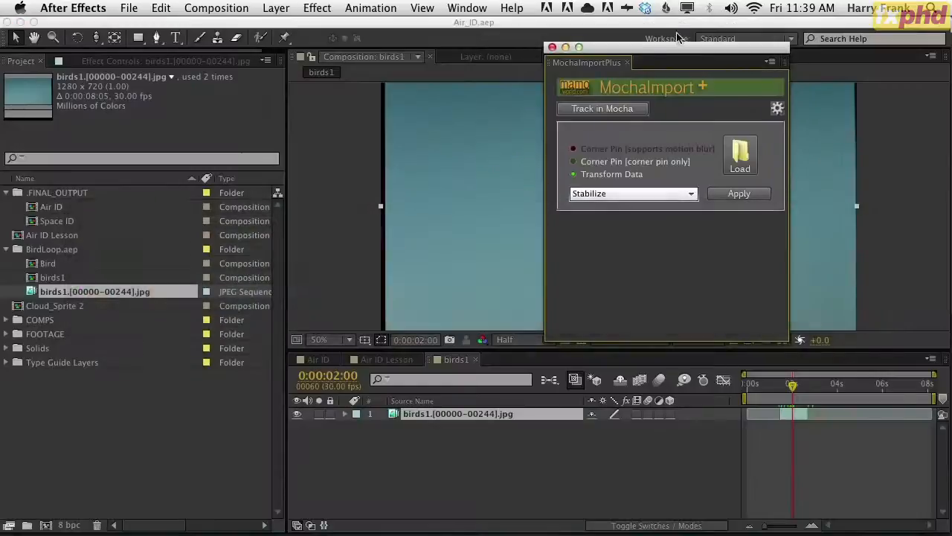
pyautogui.moveTo(652, 48); pyautogui.dragTo(951, 67)
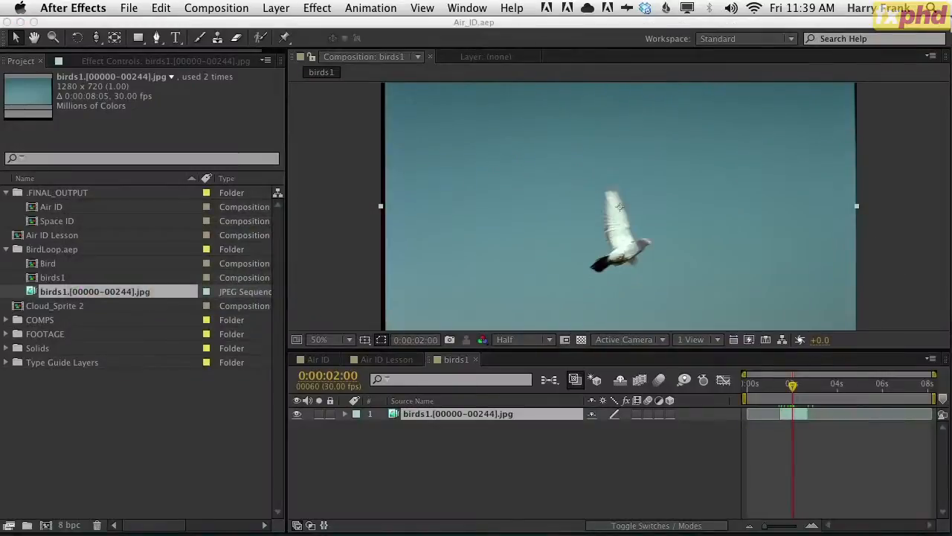
pyautogui.click(525, 418)
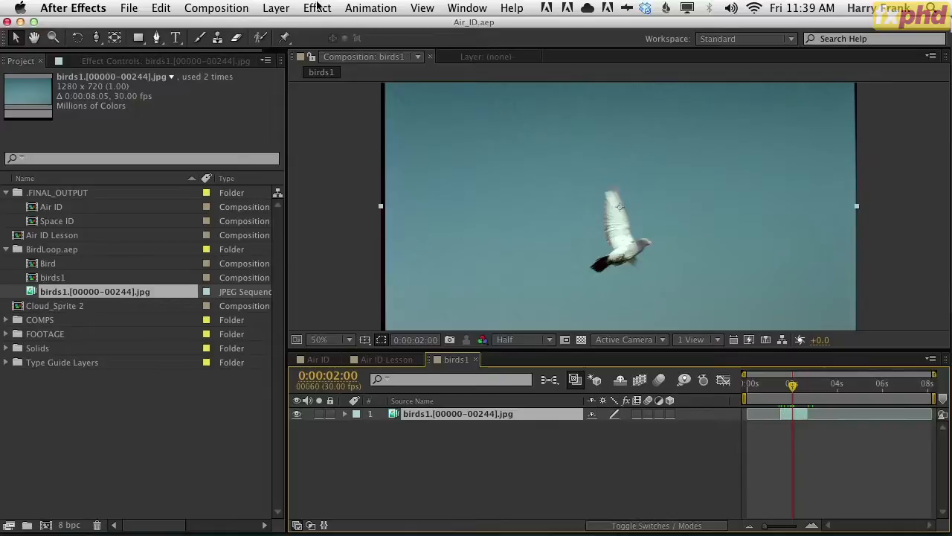
pyautogui.click(369, 8)
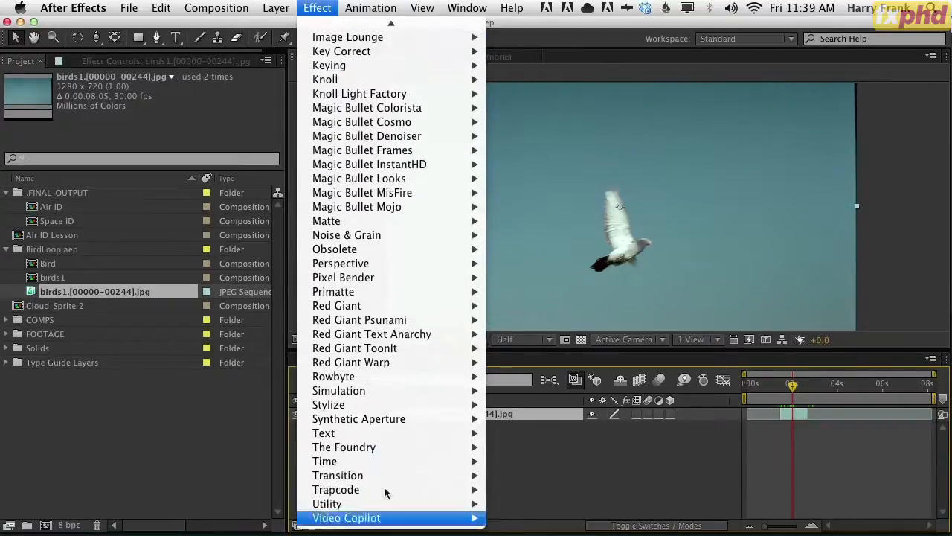
pyautogui.moveTo(461, 362)
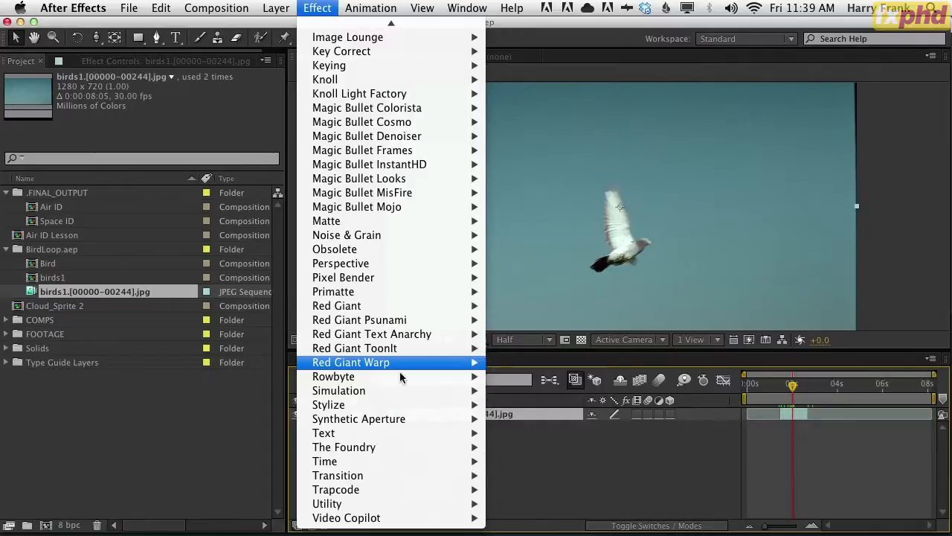
pyautogui.click(558, 483)
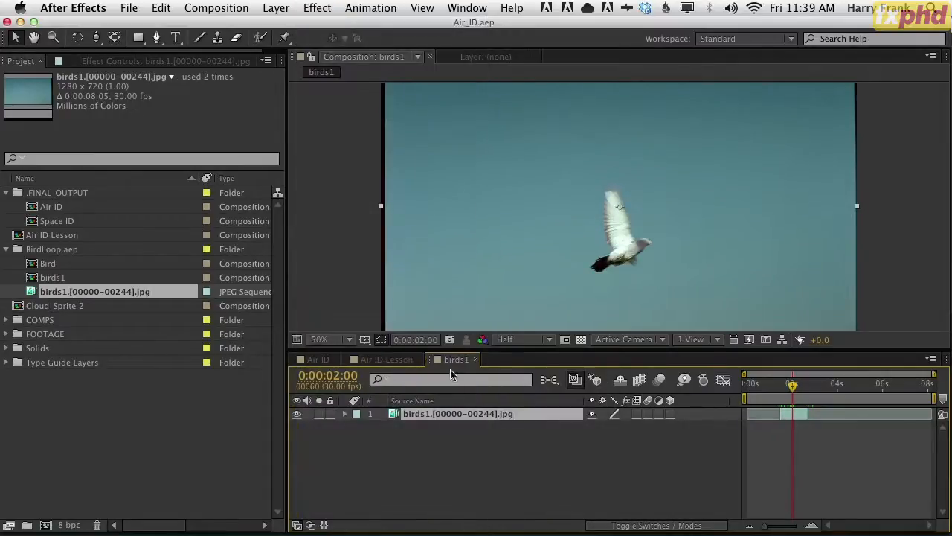
# Step: Open the MochaImport+ panel and load bird_CP.txt from the Desktop as tracking data for the birds1 clip
pyautogui.moveTo(835, 177); pyautogui.dragTo(746, 84)
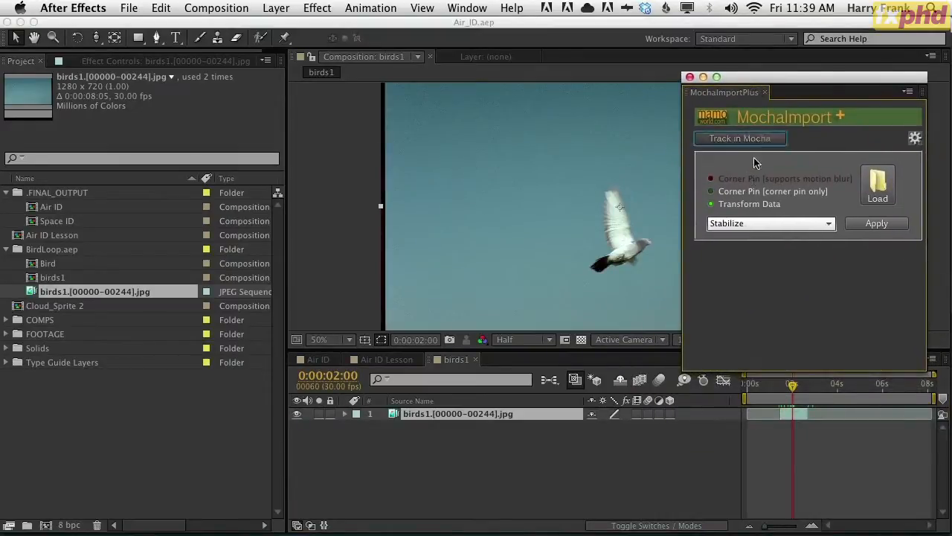
pyautogui.click(739, 223)
pyautogui.click(738, 224)
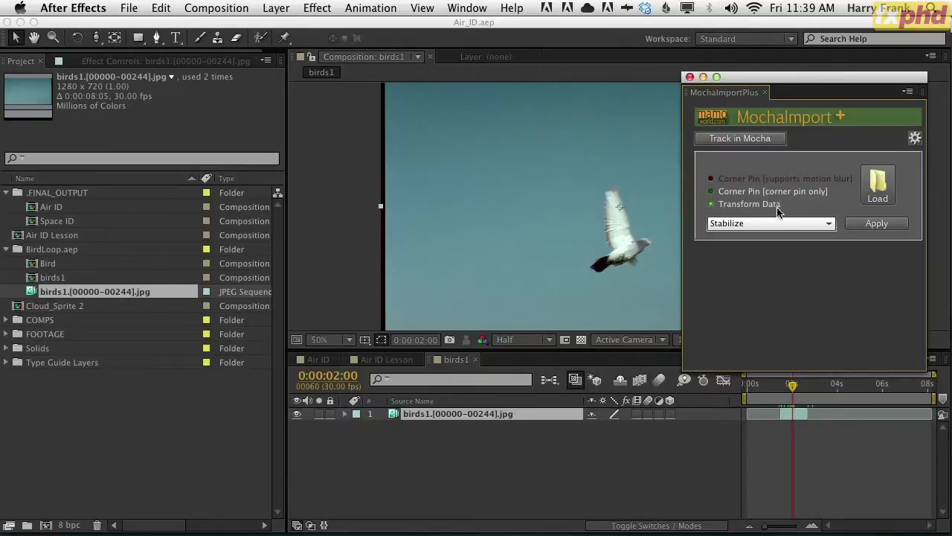
pyautogui.click(885, 186)
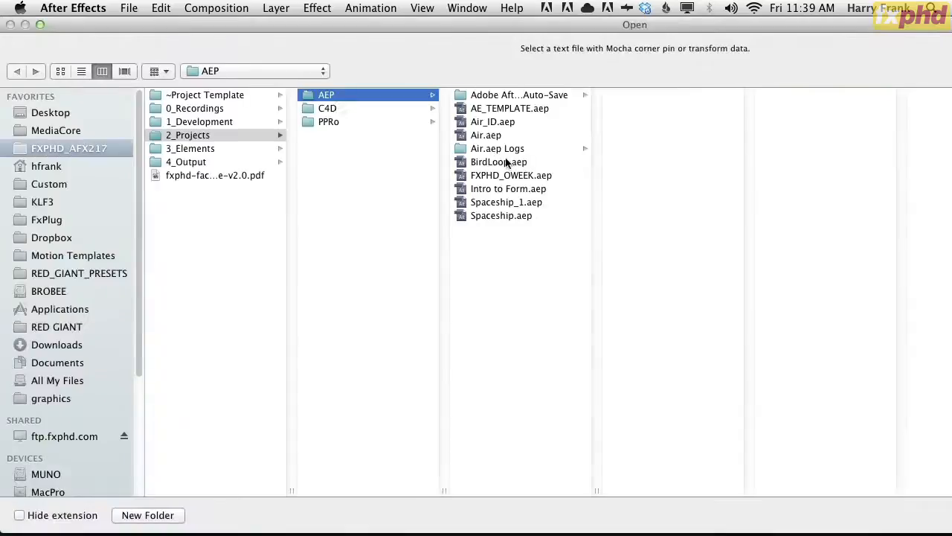
pyautogui.click(44, 113)
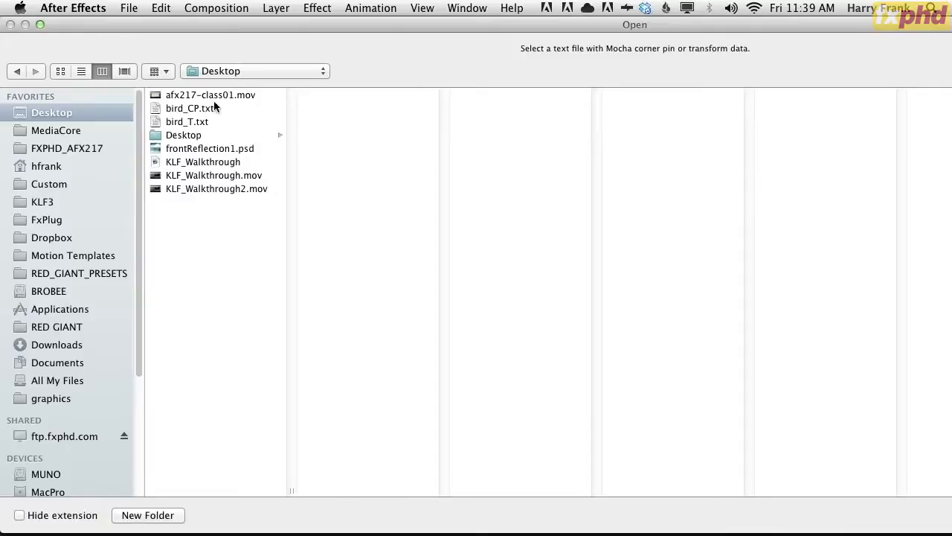
pyautogui.moveTo(327, 53); pyautogui.dragTo(274, 90)
pyautogui.doubleClick(146, 140)
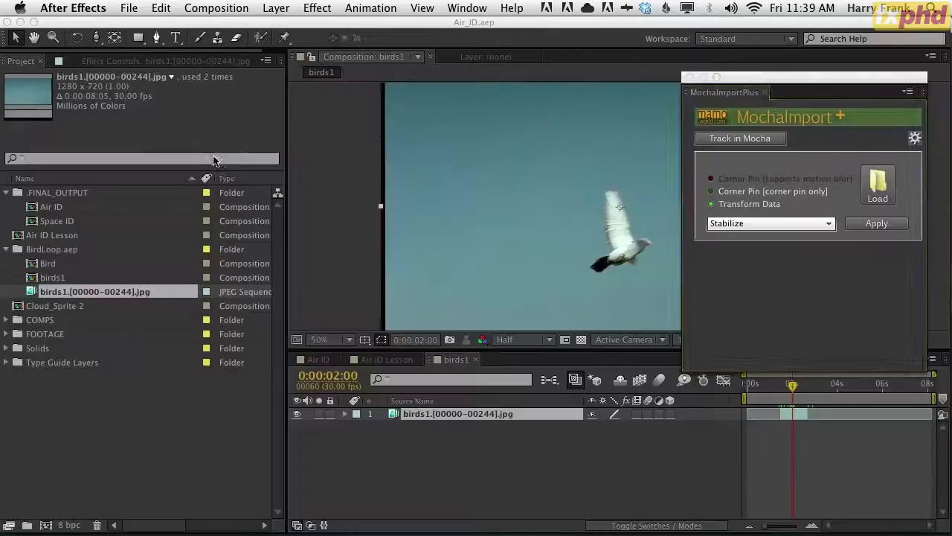
pyautogui.click(474, 122)
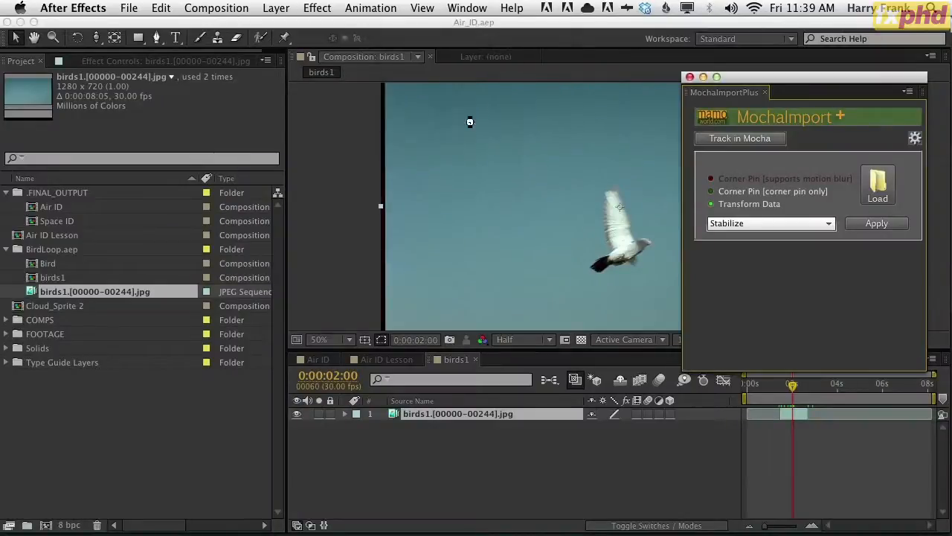
# Step: Load bird_T.txt as the birds1 clip's transform data and apply Stabilize with the option to eliminate movement completely
pyautogui.click(878, 186)
pyautogui.doubleClick(210, 122)
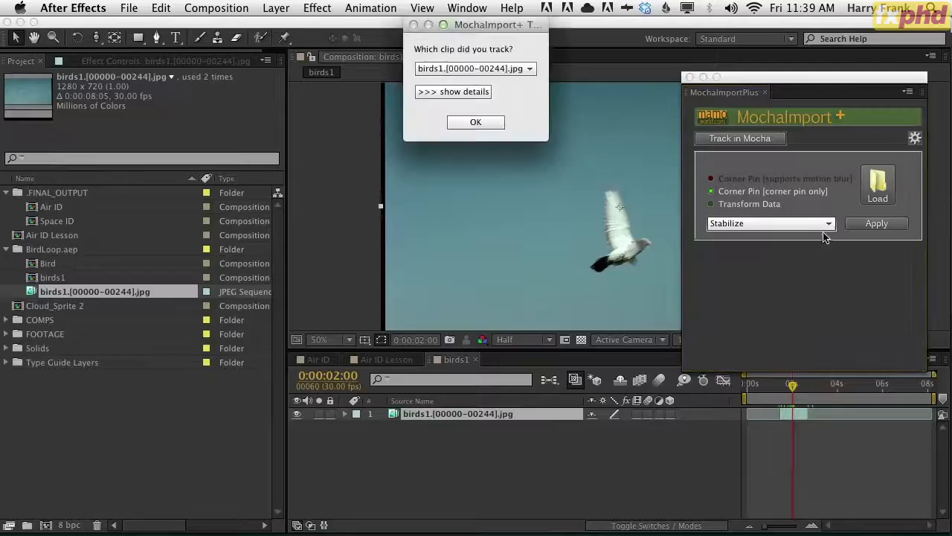
pyautogui.click(474, 122)
pyautogui.click(896, 223)
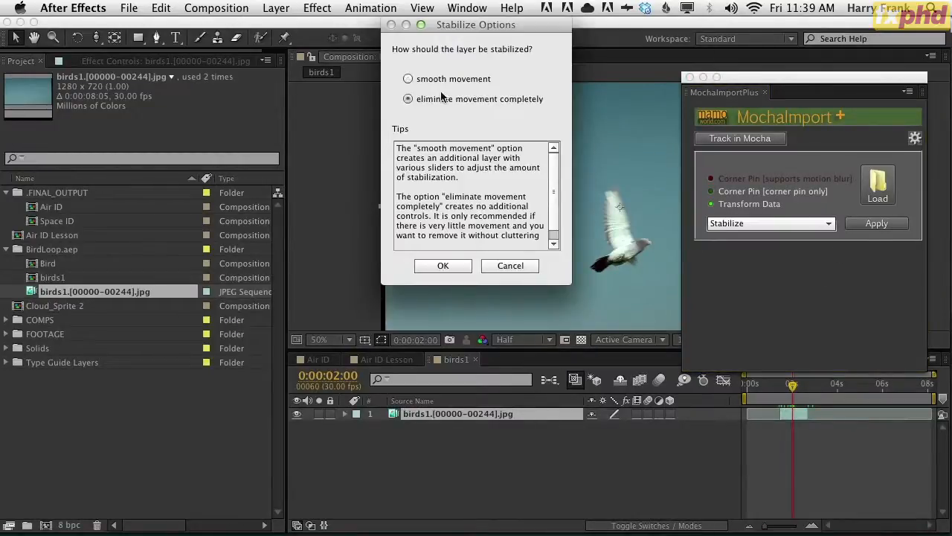
pyautogui.click(443, 266)
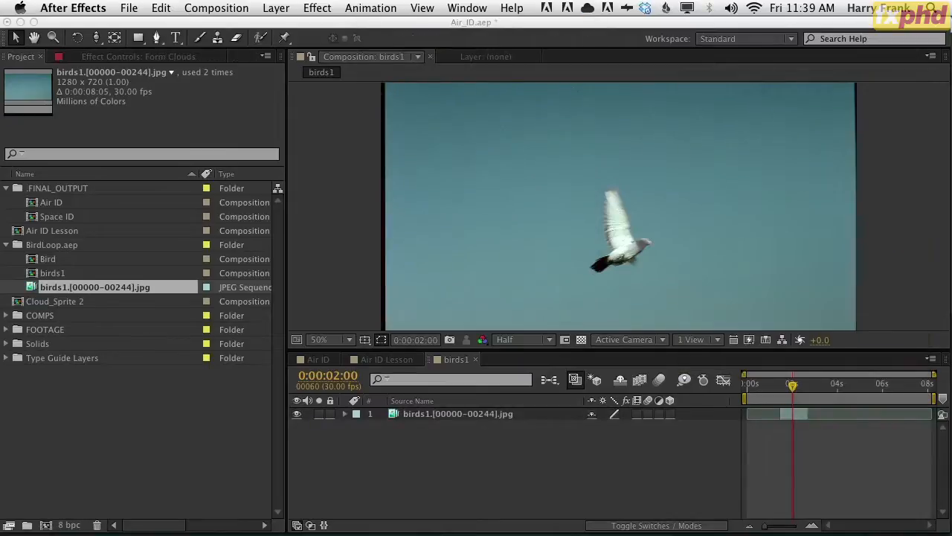
# Step: Resize the birds1 composition to 500 by 500 px
pyautogui.moveTo(759, 385); pyautogui.dragTo(782, 395)
pyautogui.press('super+k')
pyautogui.click(165, 183)
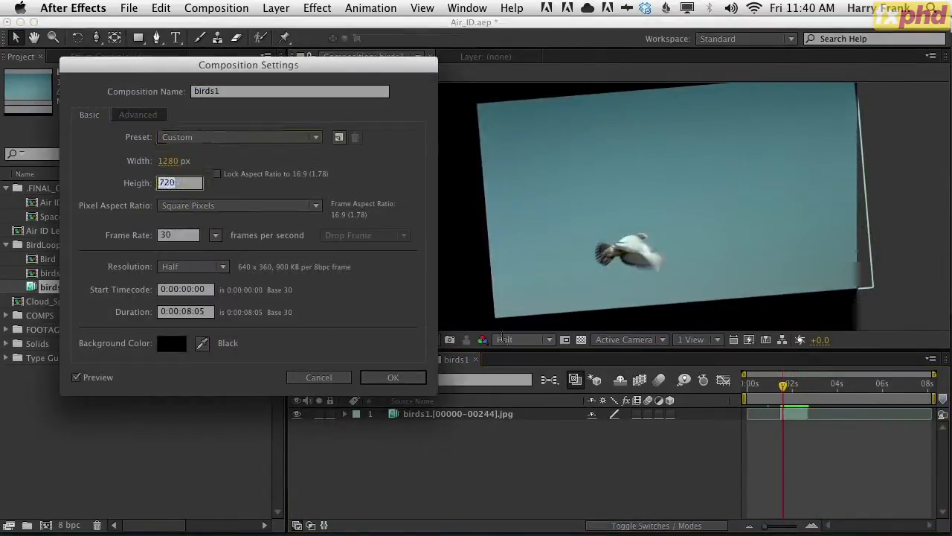
pyautogui.click(178, 160)
pyautogui.write('500')
pyautogui.press('Tab')
pyautogui.write('500')
pyautogui.press('Tab')
pyautogui.press('Return')
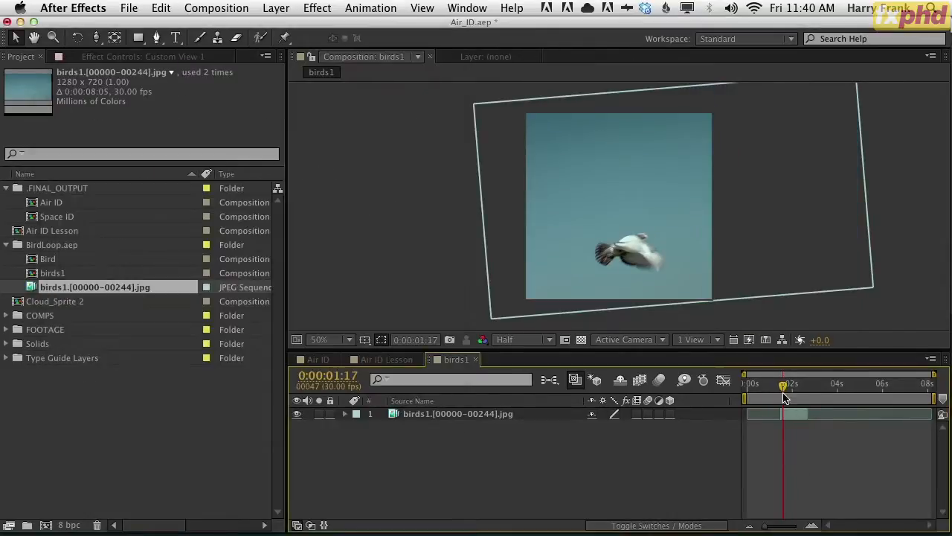
# Step: Reposition the stabilized bird layer to about 266, 247 so the bird sits near the middle of the square frame
pyautogui.moveTo(785, 398); pyautogui.dragTo(792, 397)
pyautogui.click(439, 414)
pyautogui.press('a')
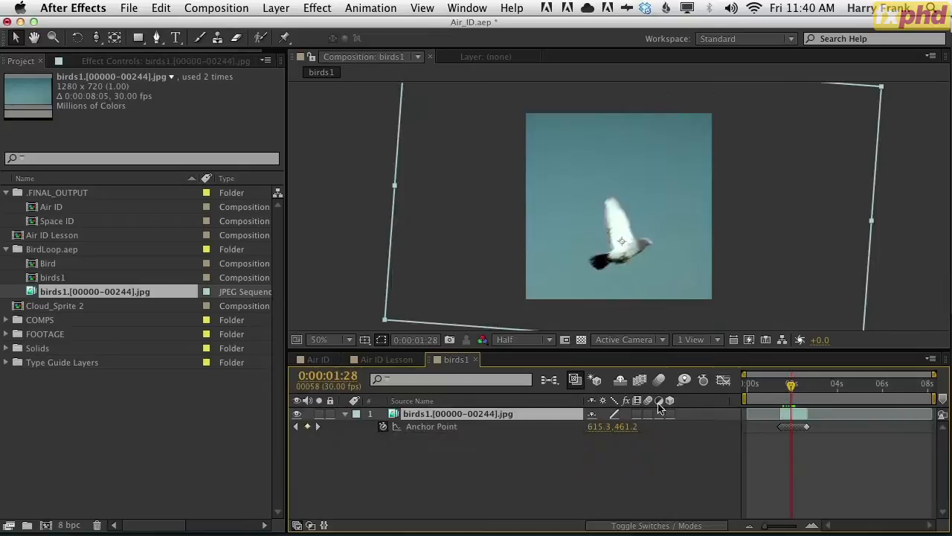
pyautogui.press('p')
pyautogui.moveTo(619, 279)
pyautogui.mouseDown()
pyautogui.moveTo(634, 279)
pyautogui.moveTo(610, 257)
pyautogui.moveTo(665, 236)
pyautogui.mouseUp()
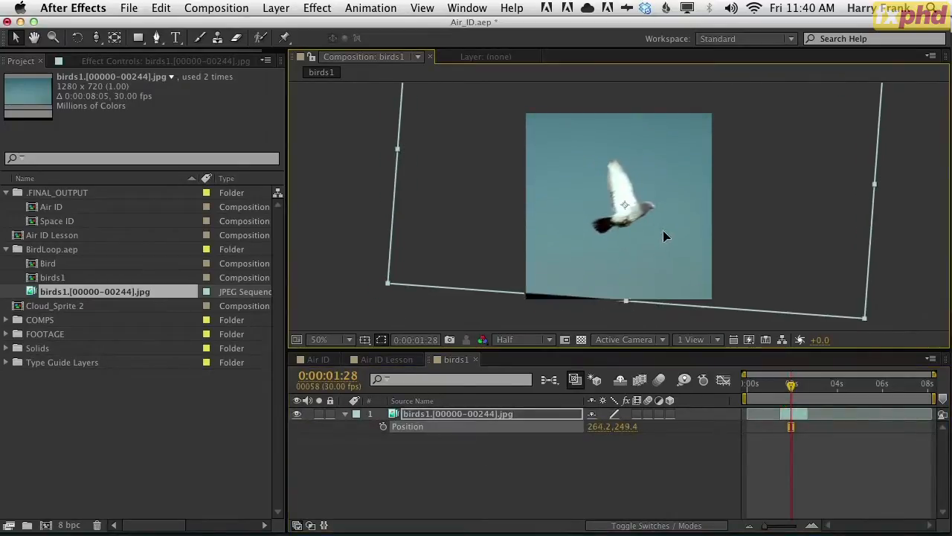
# Step: Trim the composition to a work area running from 0:00:01:14 to 0:00:02:20 and preview the trimmed clip
pyautogui.moveTo(791, 385); pyautogui.dragTo(812, 398)
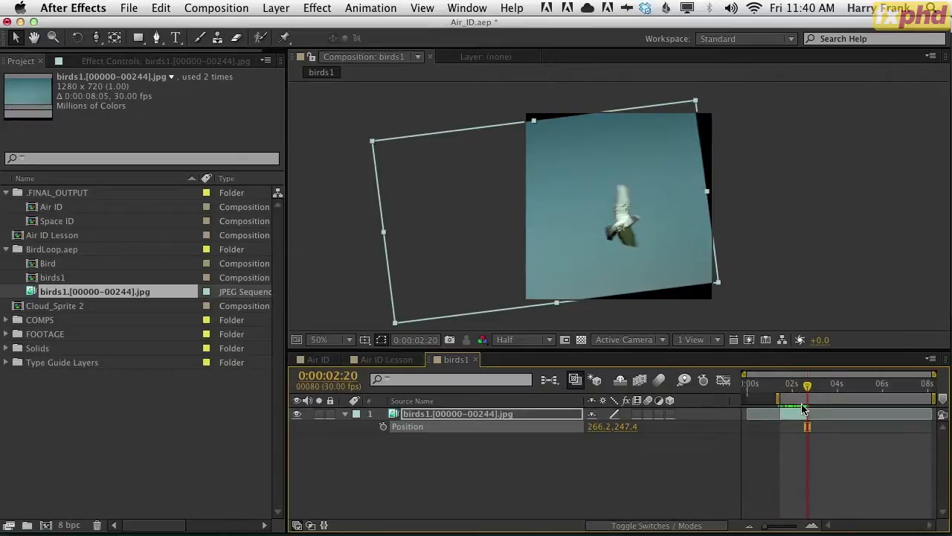
pyautogui.press('n')
pyautogui.click(794, 385)
pyautogui.rightClick(790, 397)
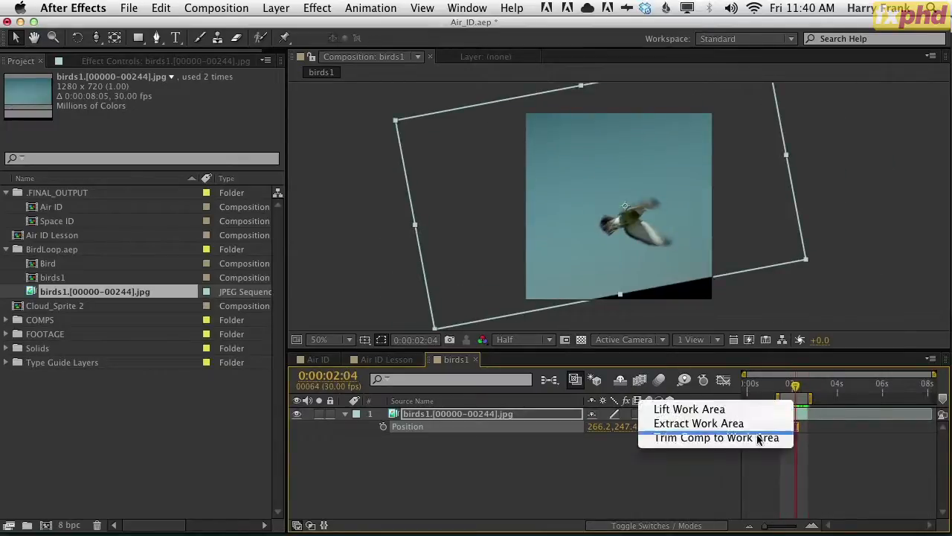
pyautogui.click(776, 437)
pyautogui.moveTo(848, 395); pyautogui.dragTo(924, 409)
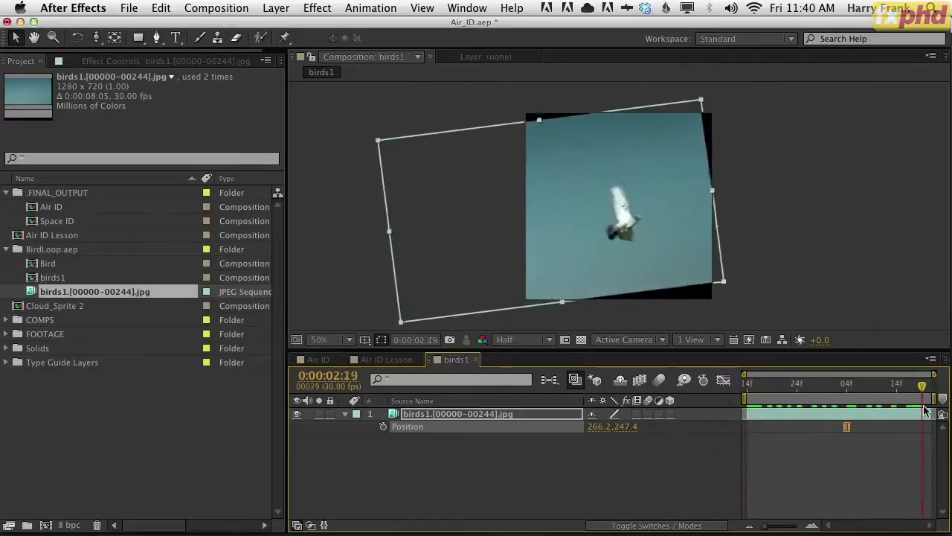
pyautogui.press('space')
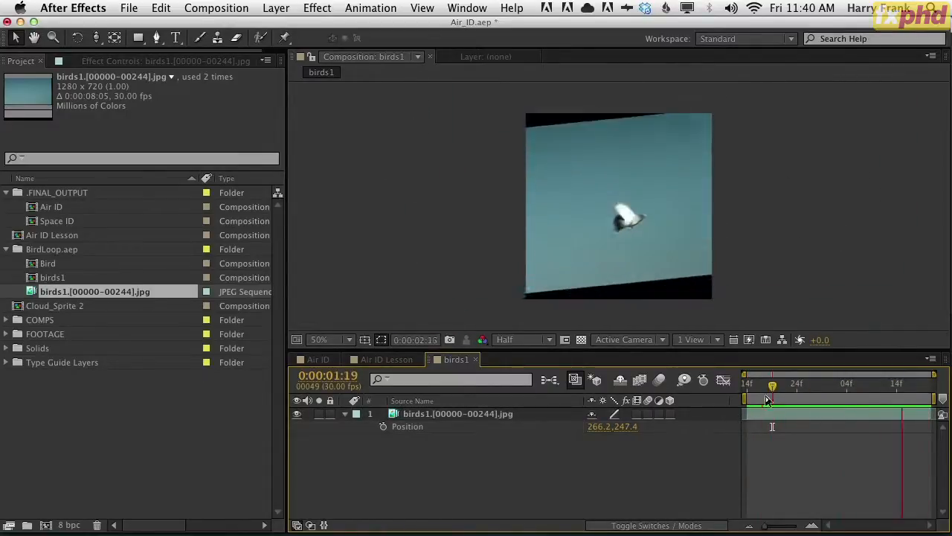
# Step: Remove the bird layer's Scale keyframes, set its scale to 100%, and preview the motion
pyautogui.press('space')
pyautogui.click(465, 414)
pyautogui.press('s')
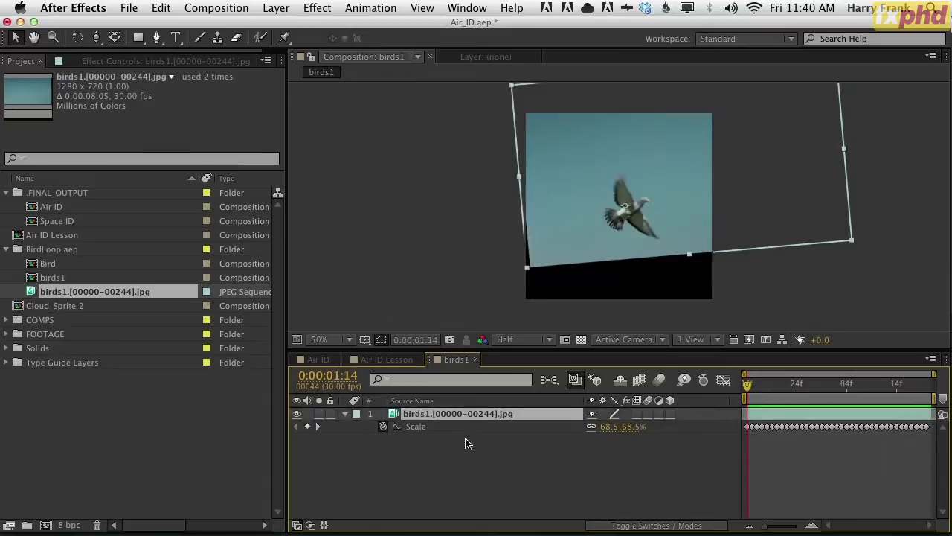
pyautogui.click(383, 426)
pyautogui.press('space')
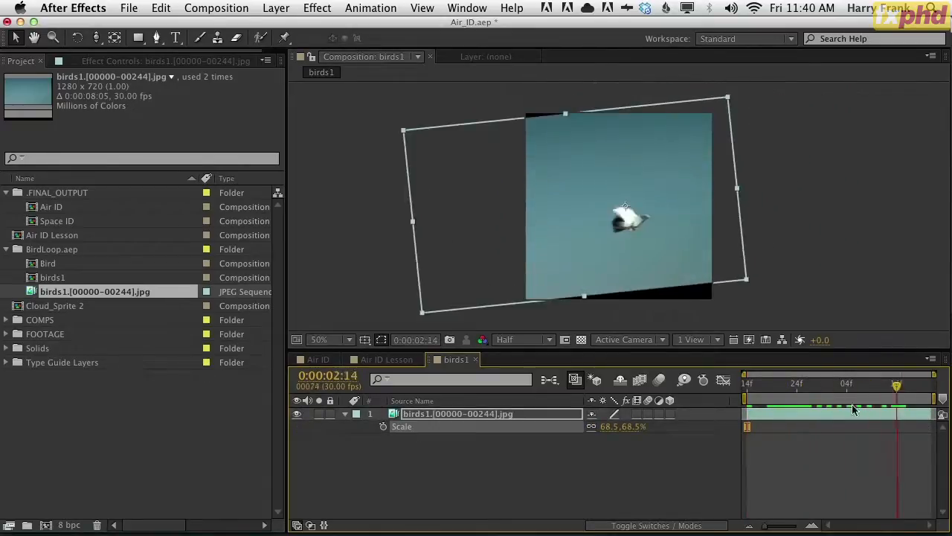
pyautogui.click(610, 428)
pyautogui.write('100')
pyautogui.press('Return')
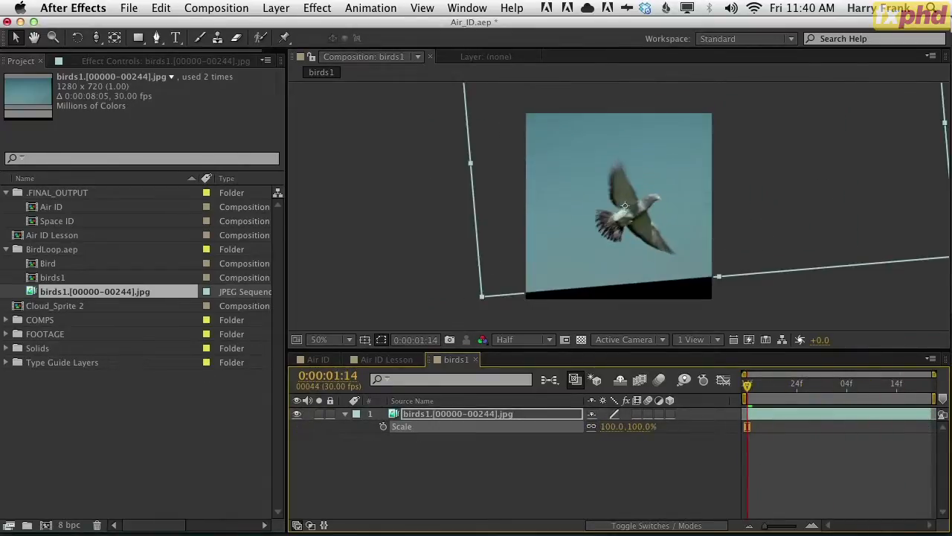
pyautogui.press('space')
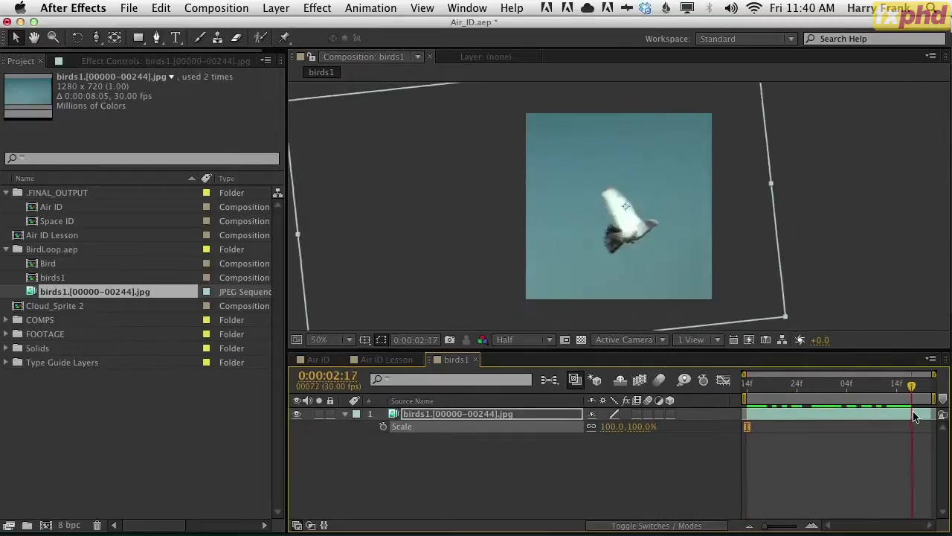
pyautogui.press('space')
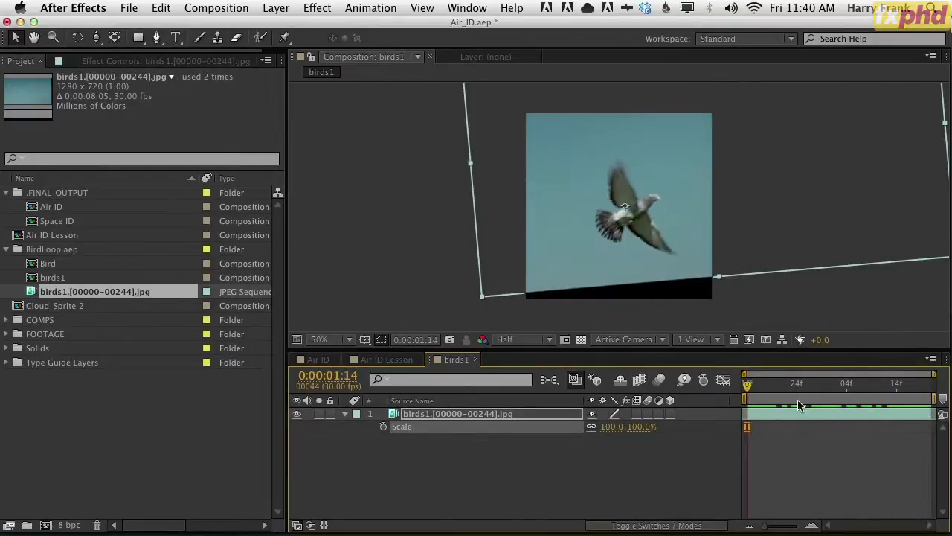
# Step: Show the rulers and place a horizontal and a vertical guide crossing at the bird's head on frame 0:00:01:15
pyautogui.press('pagedown')
pyautogui.press('.')
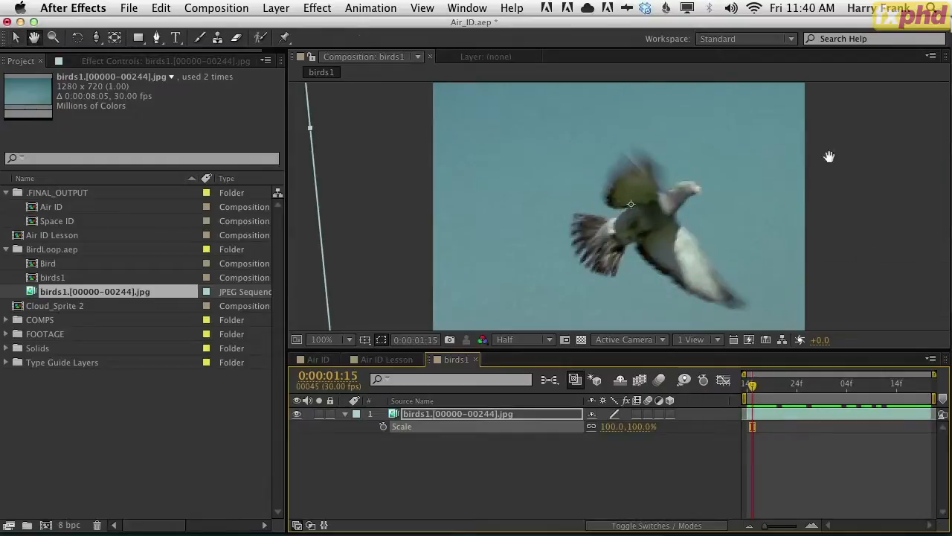
pyautogui.moveTo(830, 156); pyautogui.dragTo(796, 170)
pyautogui.press('super+r')
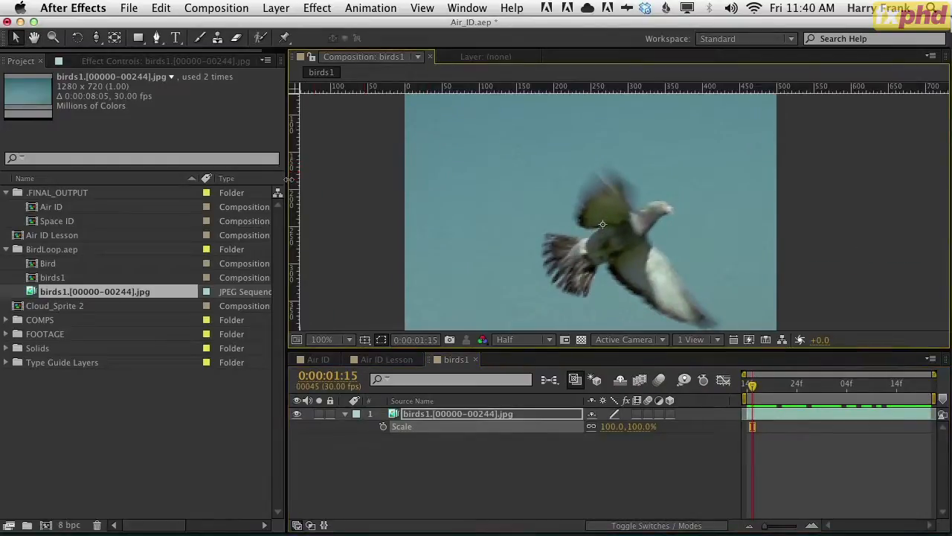
pyautogui.moveTo(667, 88); pyautogui.dragTo(716, 204)
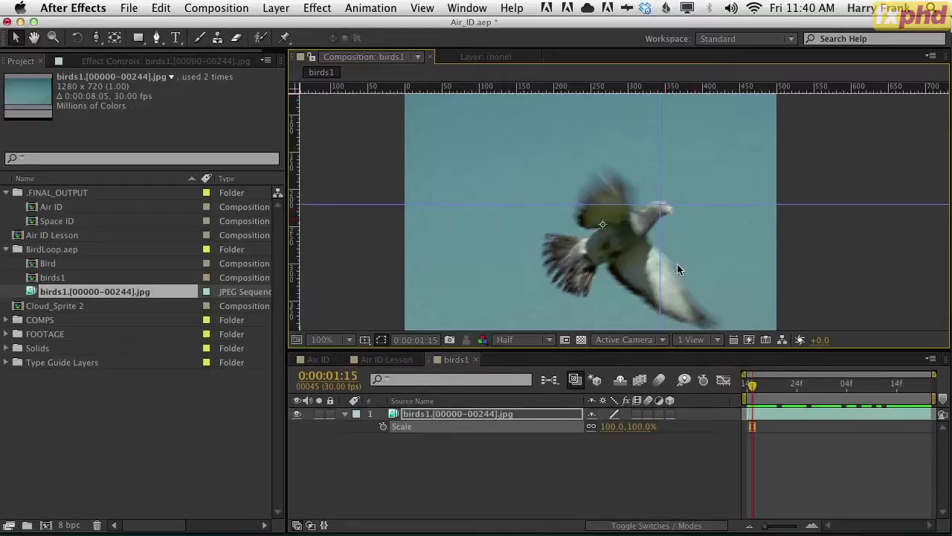
# Step: Keyframe the bird layer's Position at 0:00:01:15, and at 0:00:02:20 move its head onto the guide crossing at about 294, 175
pyautogui.click(541, 413)
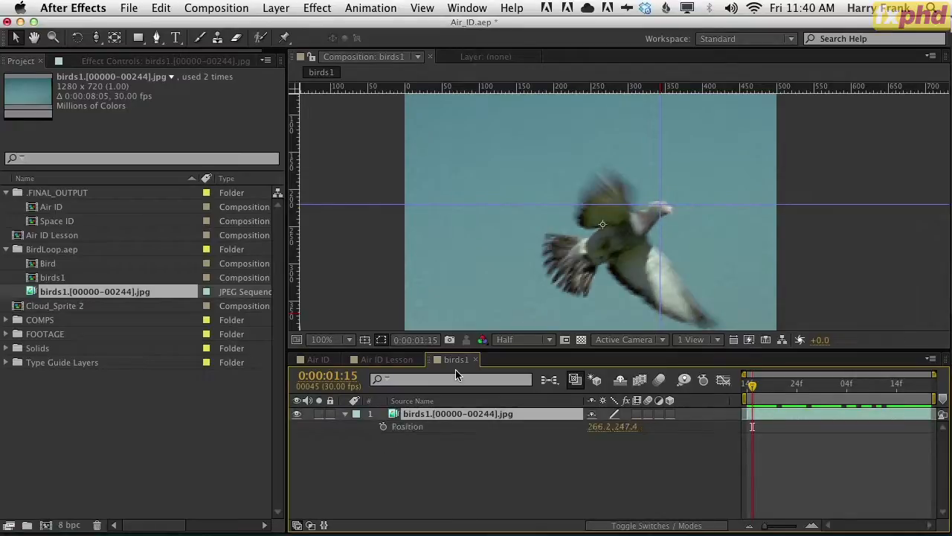
pyautogui.hotkey('alt', 'shift', 'p')
pyautogui.press('space')
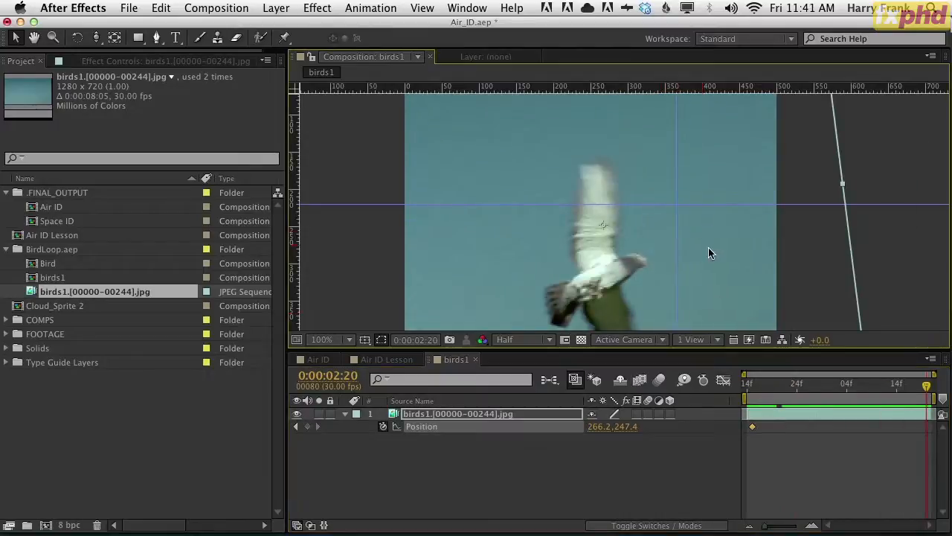
pyautogui.moveTo(713, 256); pyautogui.dragTo(738, 203)
# Step: Shift the first Position keyframe to 0:00:01:14 and realign the bird's head with the guides at about 261, 246
pyautogui.press('Home')
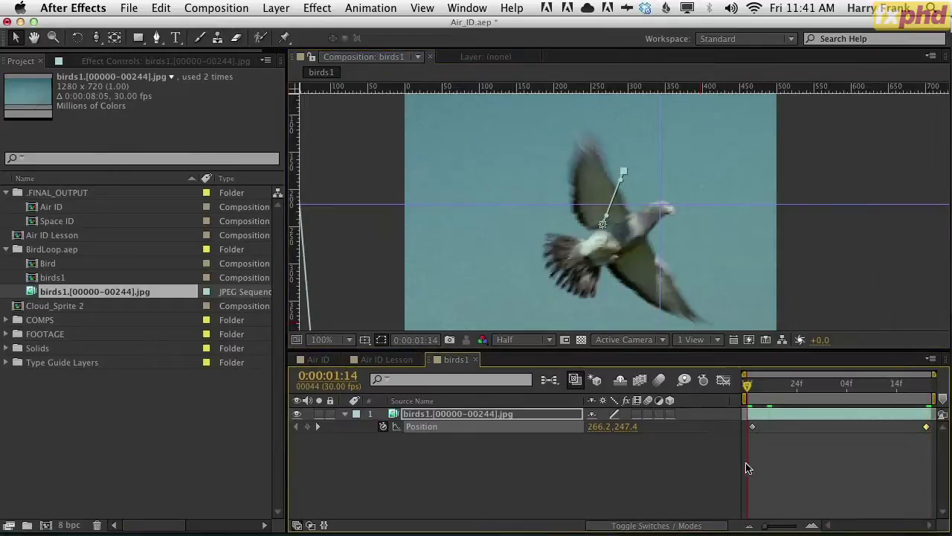
pyautogui.moveTo(751, 430); pyautogui.dragTo(747, 429)
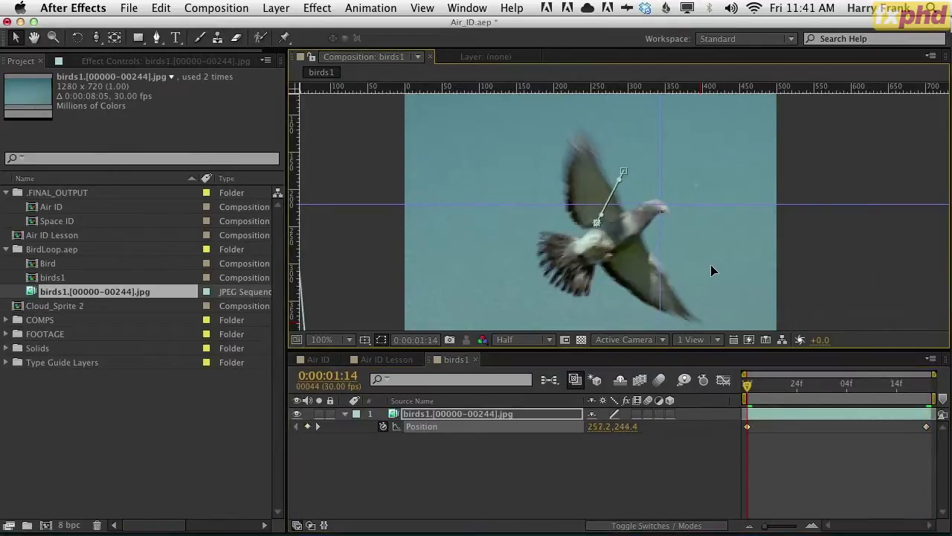
pyautogui.moveTo(813, 386); pyautogui.dragTo(751, 402)
pyautogui.click(760, 481)
# Step: Play and step through the stabilized clip, comparing the bird's head position and wing pose near its start and end
pyautogui.press('space')
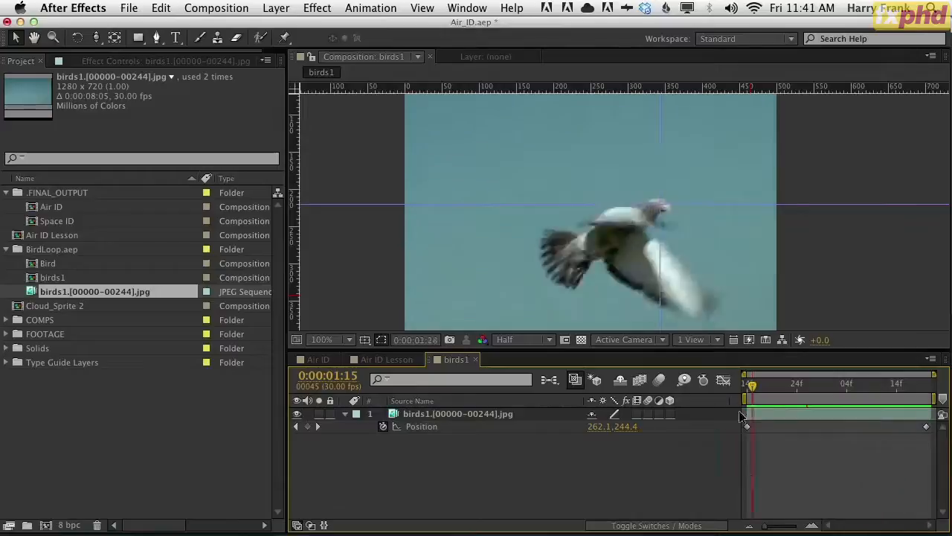
pyautogui.press('space')
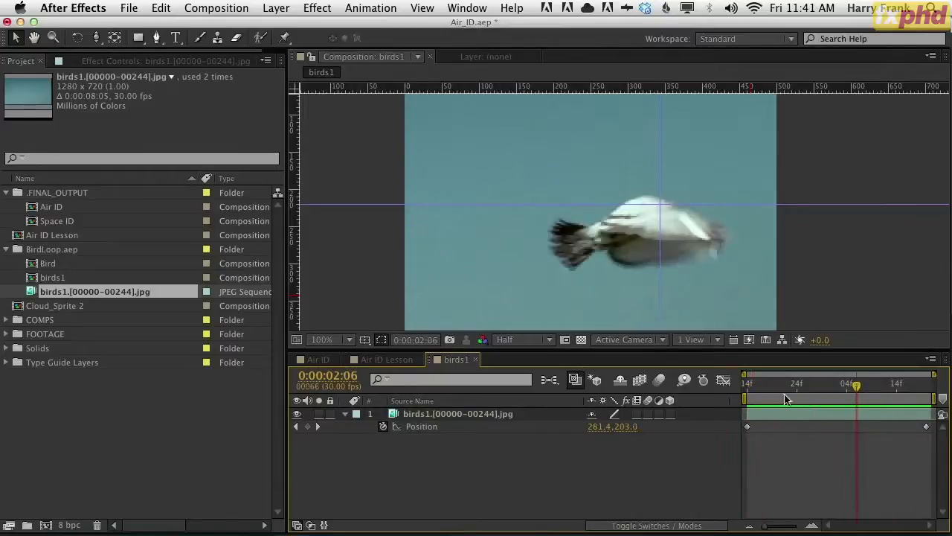
pyautogui.press('pageup')
pyautogui.press('pageup')
pyautogui.press('pageup')
pyautogui.press('pageup')
pyautogui.press('pageup')
pyautogui.press('pageup')
pyautogui.press('pageup')
pyautogui.press('pageup')
pyautogui.moveTo(761, 388); pyautogui.dragTo(822, 400)
pyautogui.press('space')
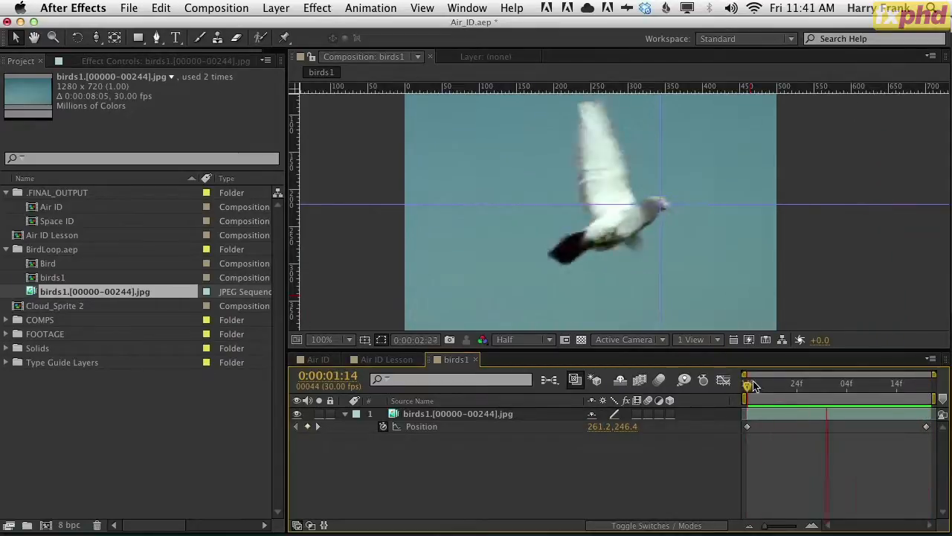
pyautogui.moveTo(761, 392); pyautogui.dragTo(748, 414)
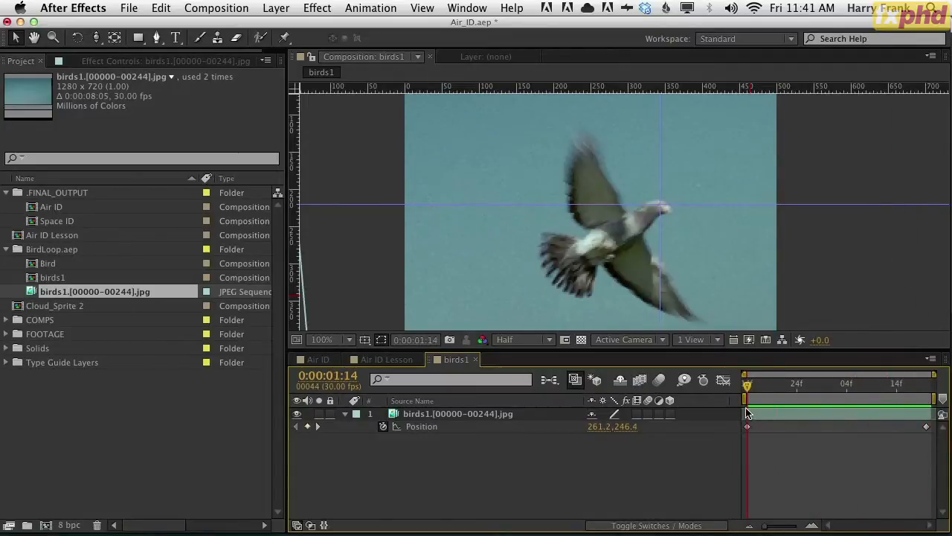
pyautogui.press('space')
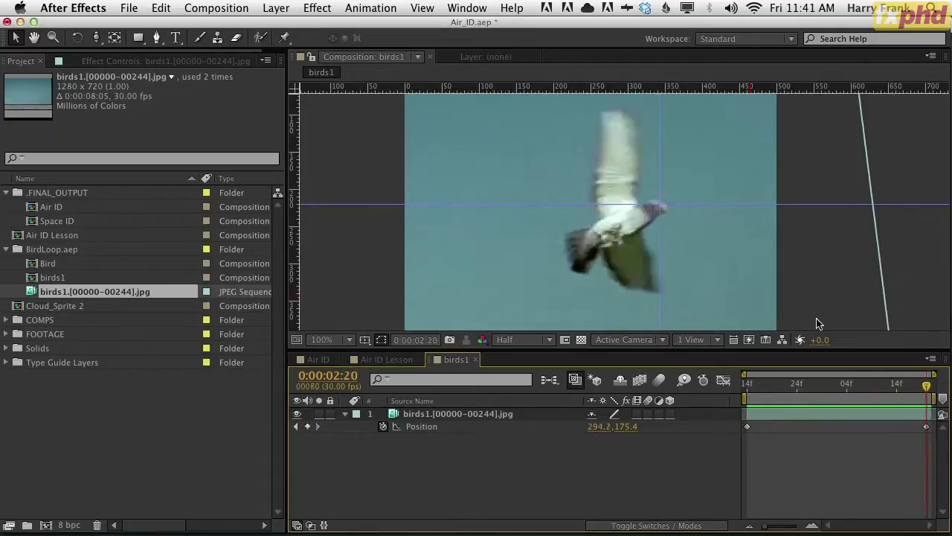
pyautogui.moveTo(759, 394); pyautogui.dragTo(826, 394)
pyautogui.press('pageup')
pyautogui.press('pageup')
pyautogui.press('pageup')
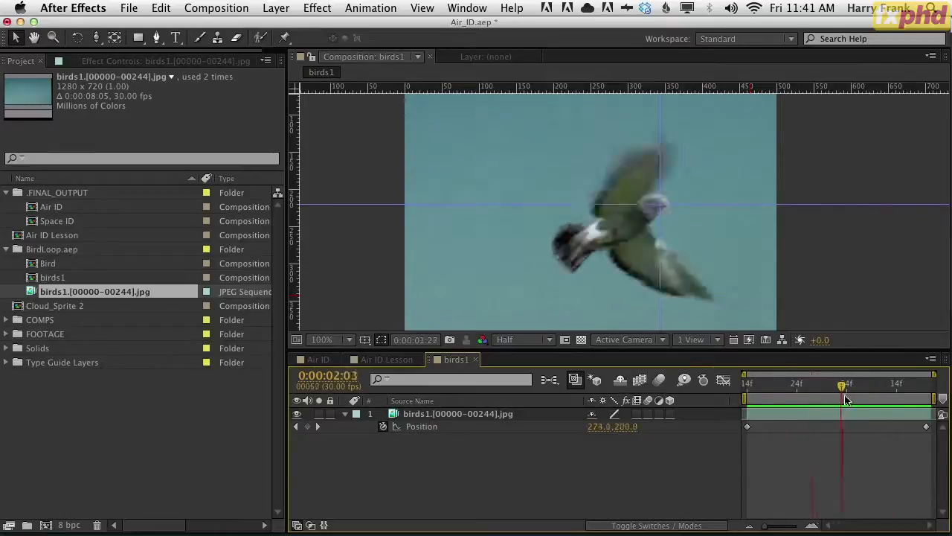
# Step: Preview the stabilized clip and apply Denoiser II to the bird layer at 0:00:01:23, sampling the current frame
pyautogui.click(452, 419)
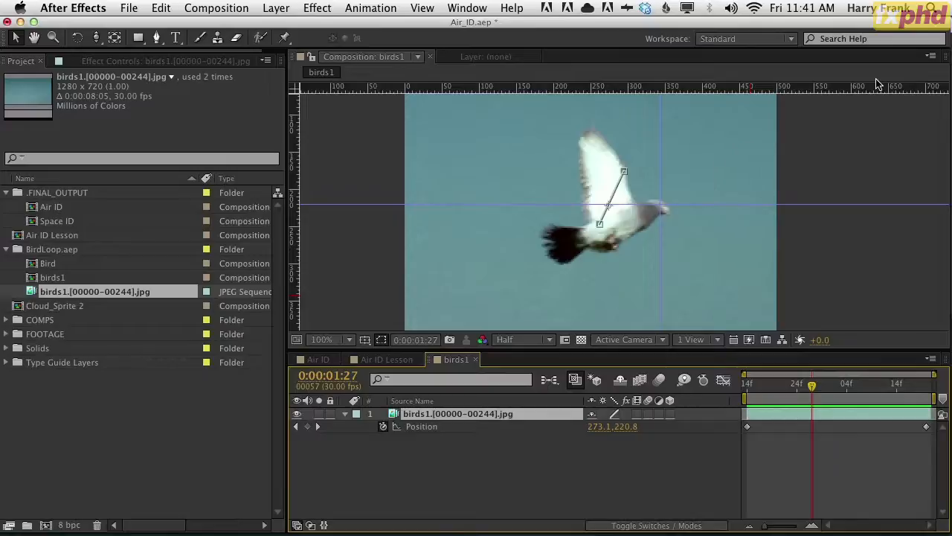
pyautogui.press('.')
pyautogui.moveTo(790, 241); pyautogui.dragTo(771, 215)
pyautogui.press('space')
pyautogui.press('space')
pyautogui.click(789, 400)
pyautogui.press(',')
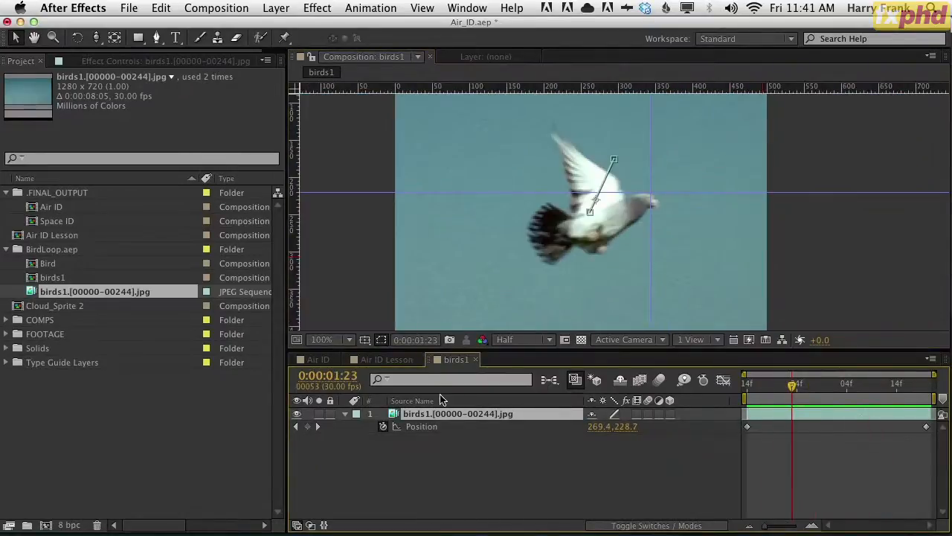
pyautogui.click(368, 7)
pyautogui.moveTo(317, 8)
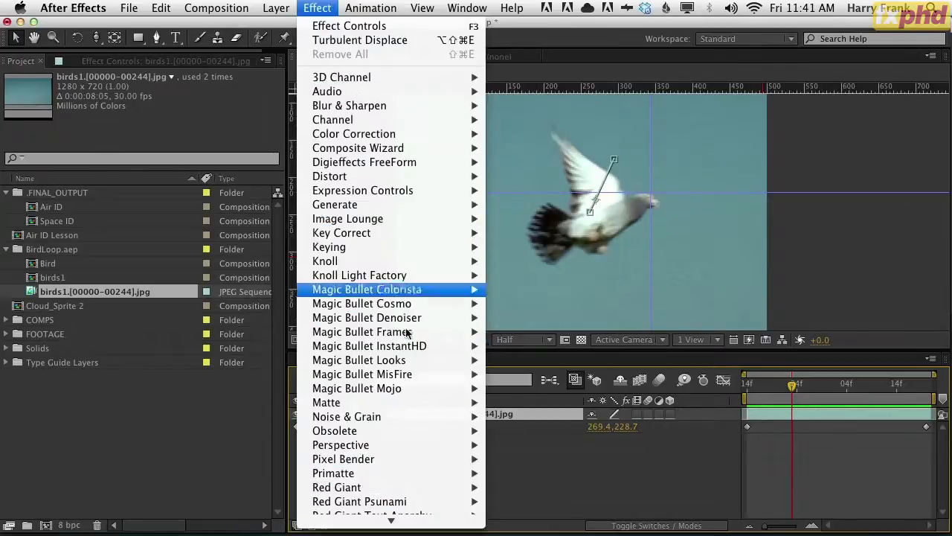
pyautogui.moveTo(417, 317)
pyautogui.click(524, 332)
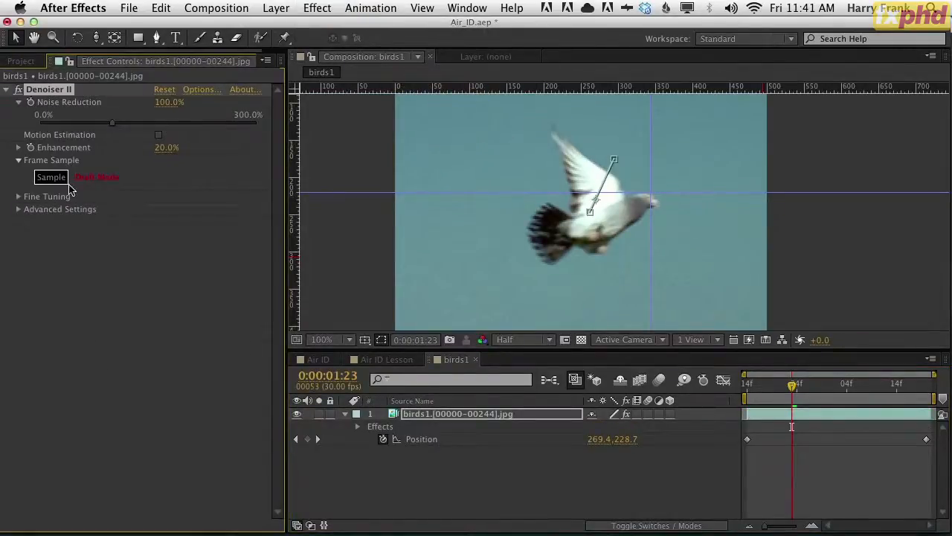
pyautogui.click(517, 455)
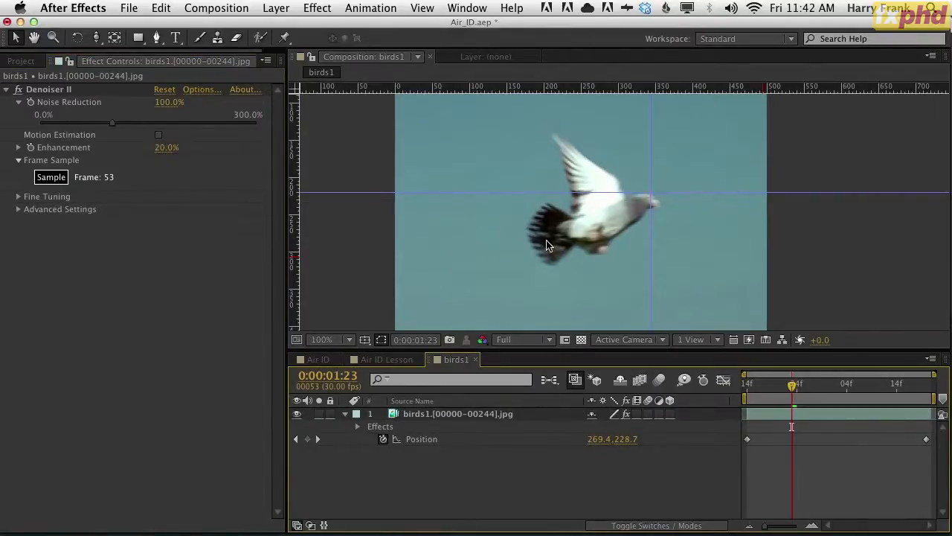
# Step: Scrub through the denoised clip and remove Denoiser II from the bird layer
pyautogui.moveTo(782, 398); pyautogui.dragTo(808, 407)
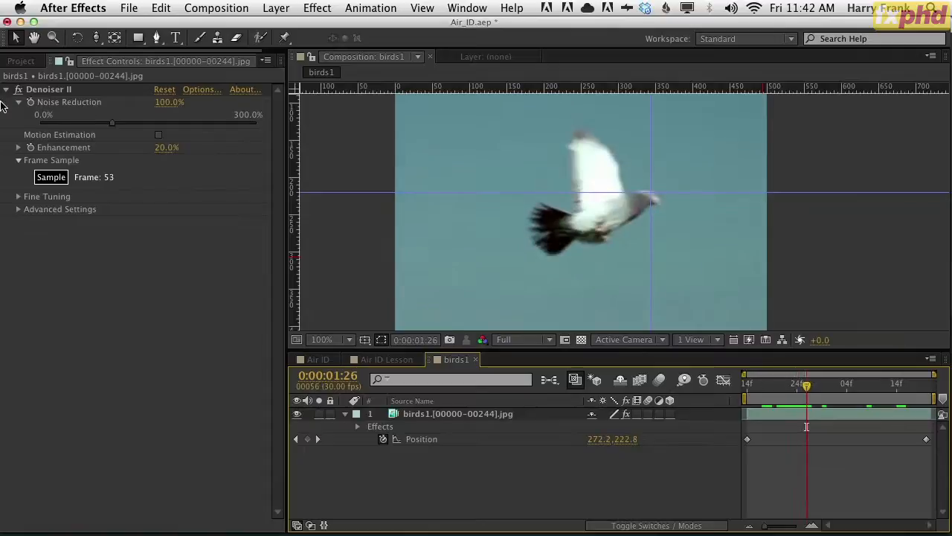
pyautogui.click(41, 90)
pyautogui.press('Delete')
# Step: Apply the Primatte Keyer to the bird layer at 0:00:02:03 and sample the teal sky as the background to key out
pyautogui.moveTo(807, 386); pyautogui.dragTo(841, 385)
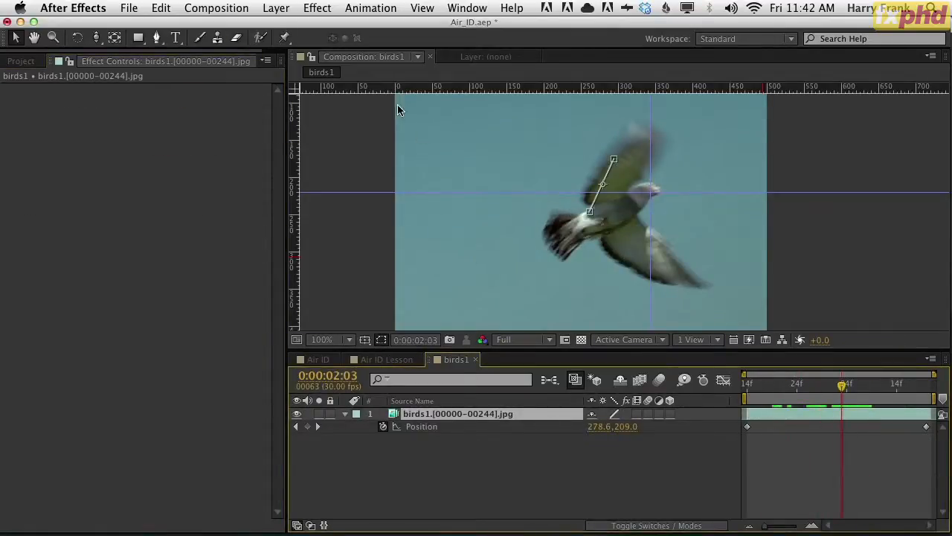
pyautogui.click(317, 8)
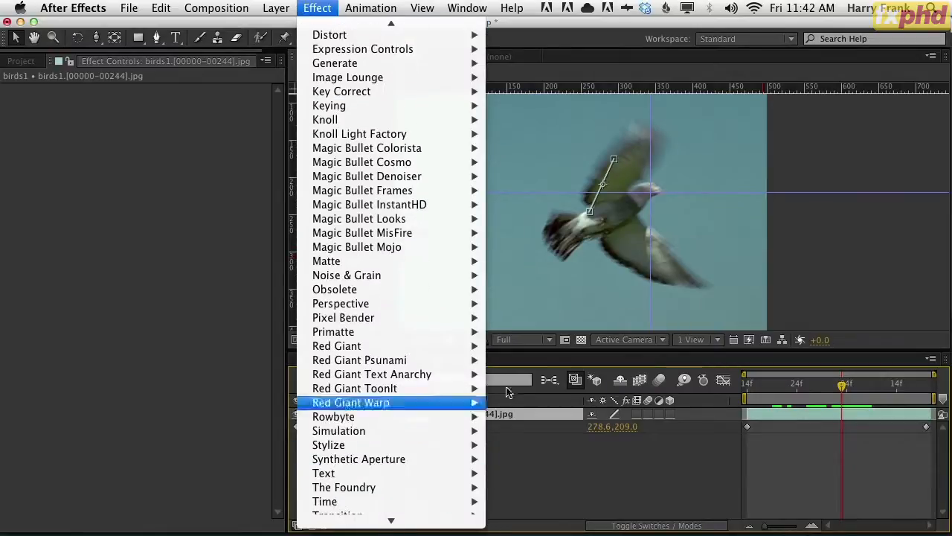
pyautogui.moveTo(414, 331)
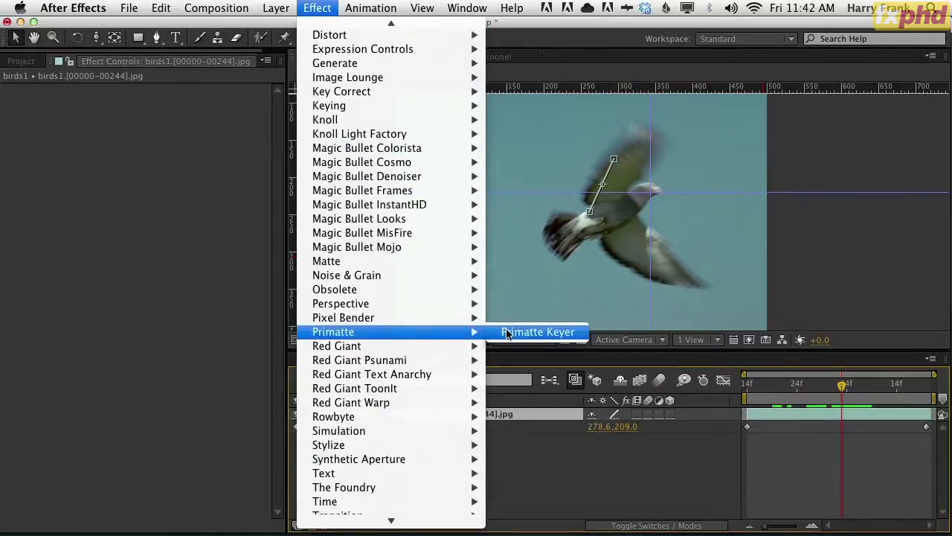
pyautogui.click(506, 333)
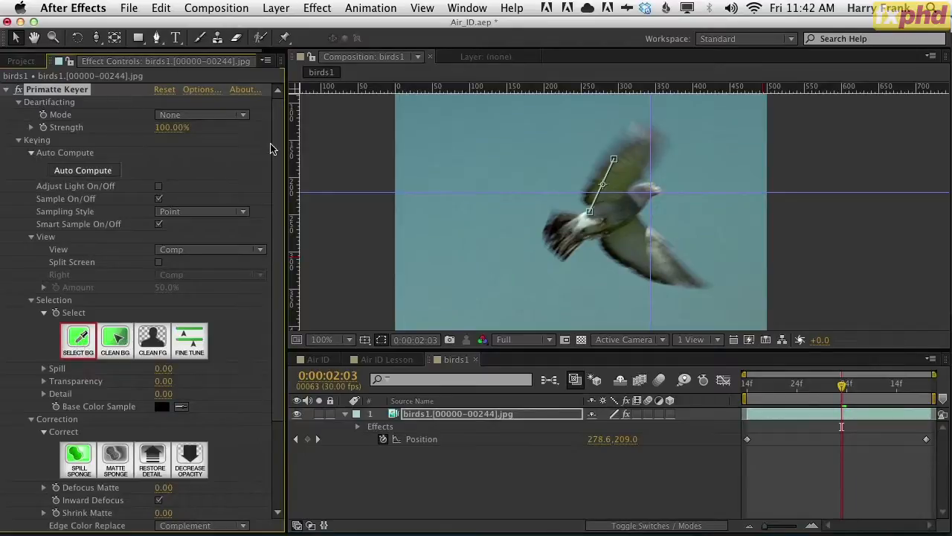
pyautogui.moveTo(542, 195)
pyautogui.mouseDown()
pyautogui.moveTo(484, 260)
pyautogui.moveTo(482, 311)
pyautogui.mouseUp()
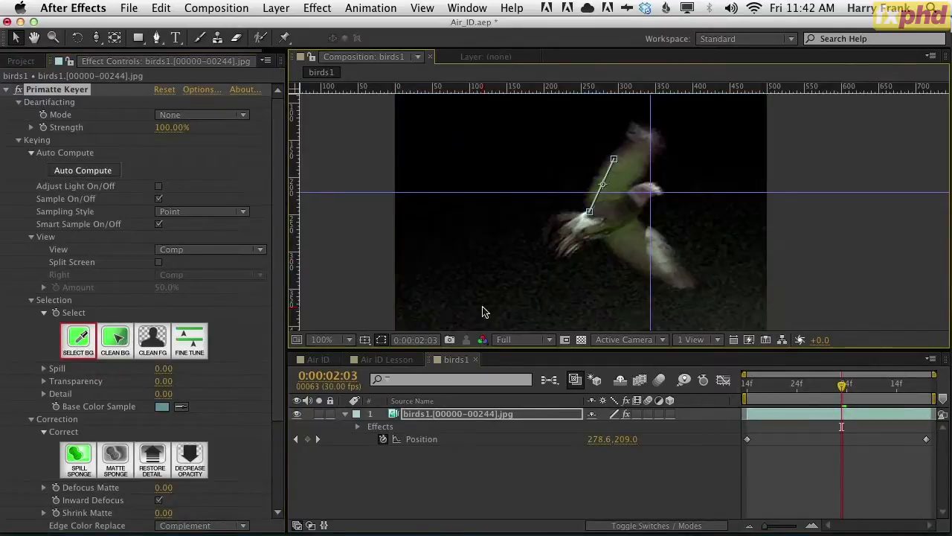
# Step: Clean the leftover background noise around the bird with Primatte's Clean BG sampling and show the transparency grid
pyautogui.click(124, 356)
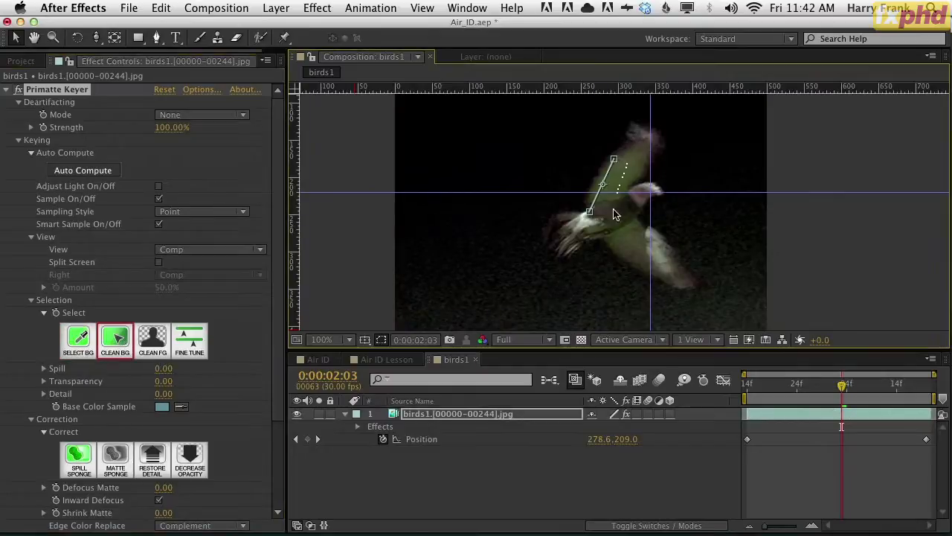
pyautogui.click(644, 246)
pyautogui.press('super+z')
pyautogui.moveTo(579, 325); pyautogui.dragTo(579, 326)
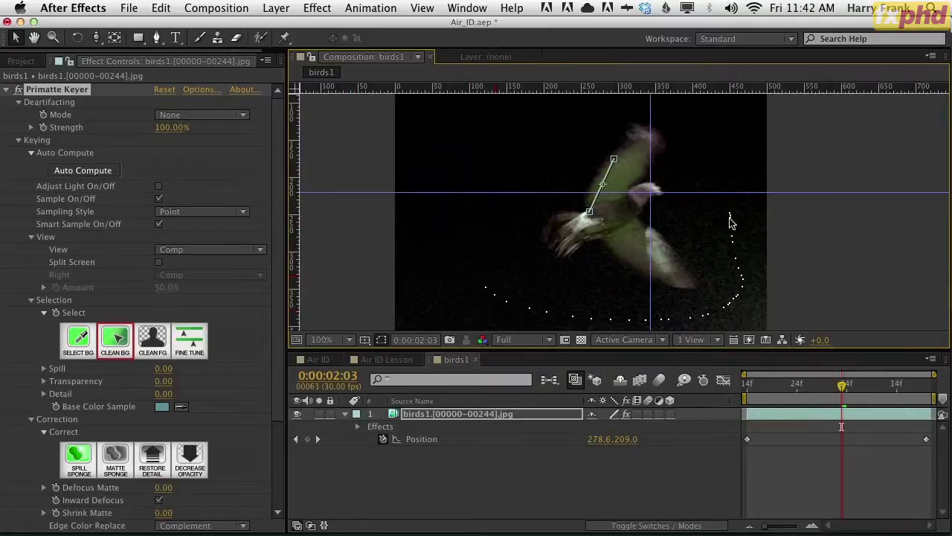
pyautogui.moveTo(729, 218); pyautogui.dragTo(733, 248)
pyautogui.click(581, 340)
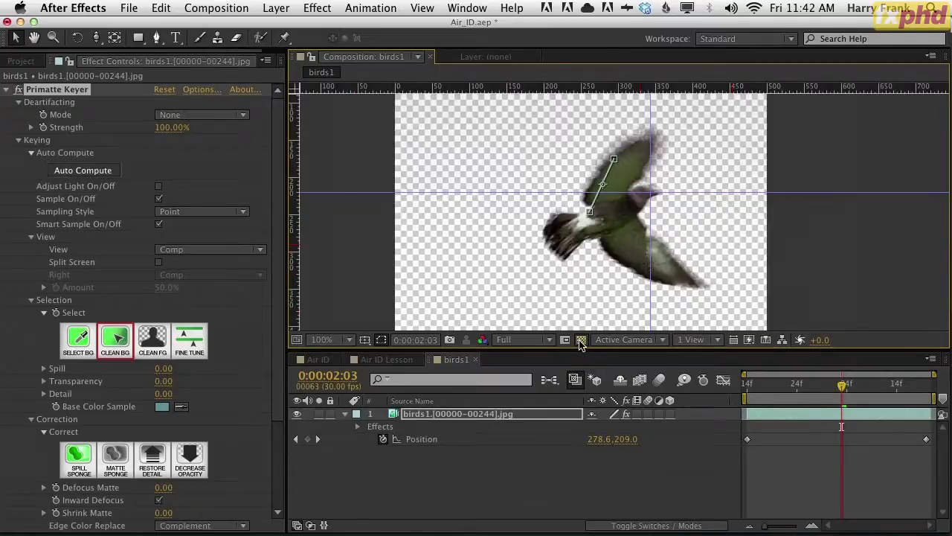
# Step: Restore the bird's wing and body with Primatte's Clean FG sampling and preview the keyed clip
pyautogui.click(156, 339)
pyautogui.moveTo(626, 169)
pyautogui.mouseDown()
pyautogui.moveTo(619, 218)
pyautogui.moveTo(611, 181)
pyautogui.mouseUp()
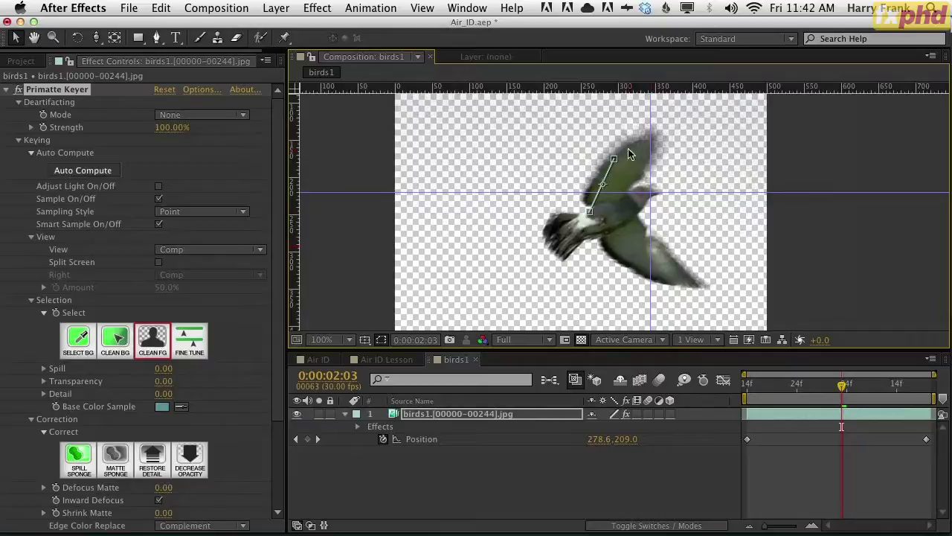
pyautogui.press('KP_0')
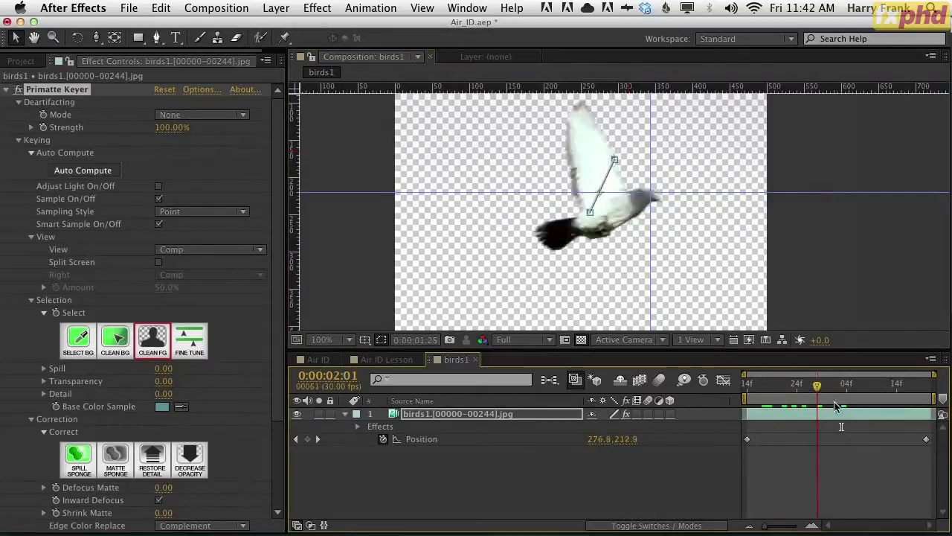
# Step: Tighten Primatte's matte in the alpha gamma histogram by raising the black point and lowering the white point
pyautogui.scroll(-5, 118, 297)
pyautogui.press('v')
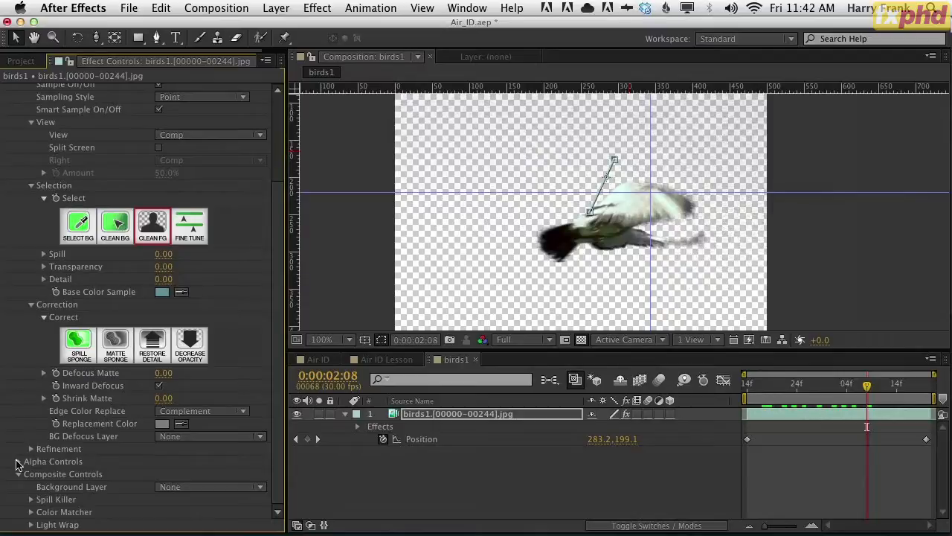
pyautogui.click(19, 461)
pyautogui.scroll(-1, 30, 463)
pyautogui.click(31, 462)
pyautogui.scroll(-1, 41, 469)
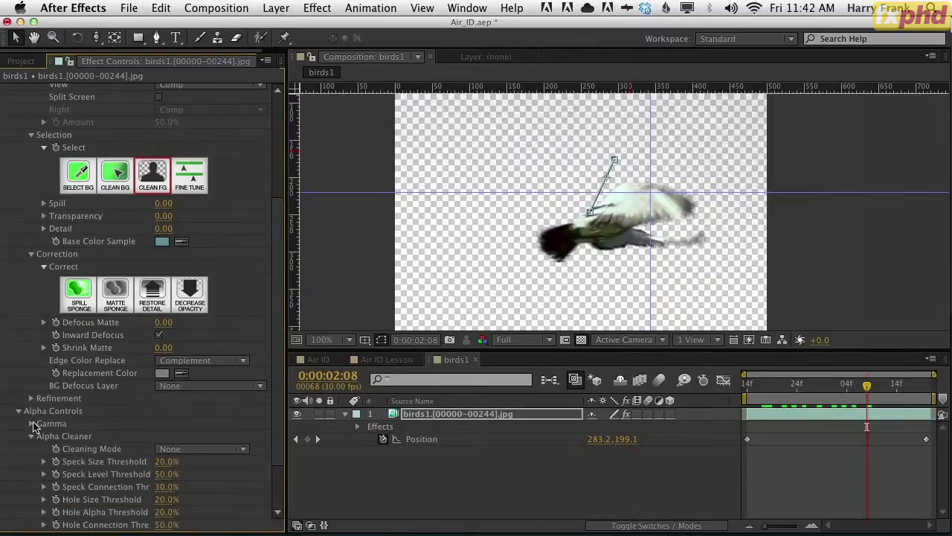
pyautogui.click(32, 423)
pyautogui.scroll(-2, 53, 414)
pyautogui.moveTo(64, 400)
pyautogui.mouseDown()
pyautogui.moveTo(102, 395)
pyautogui.moveTo(30, 387)
pyautogui.moveTo(93, 393)
pyautogui.mouseUp()
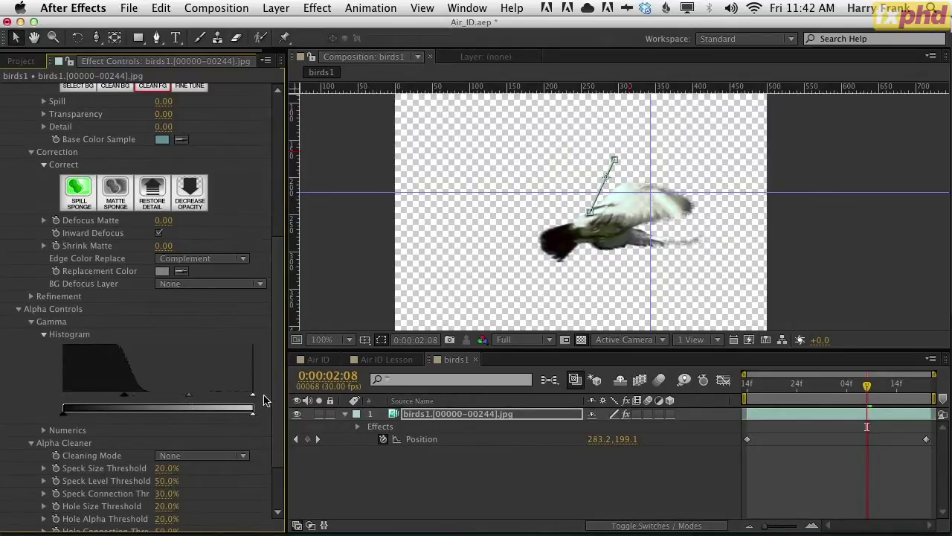
pyautogui.moveTo(210, 402)
pyautogui.mouseDown()
pyautogui.moveTo(170, 399)
pyautogui.moveTo(195, 402)
pyautogui.mouseUp()
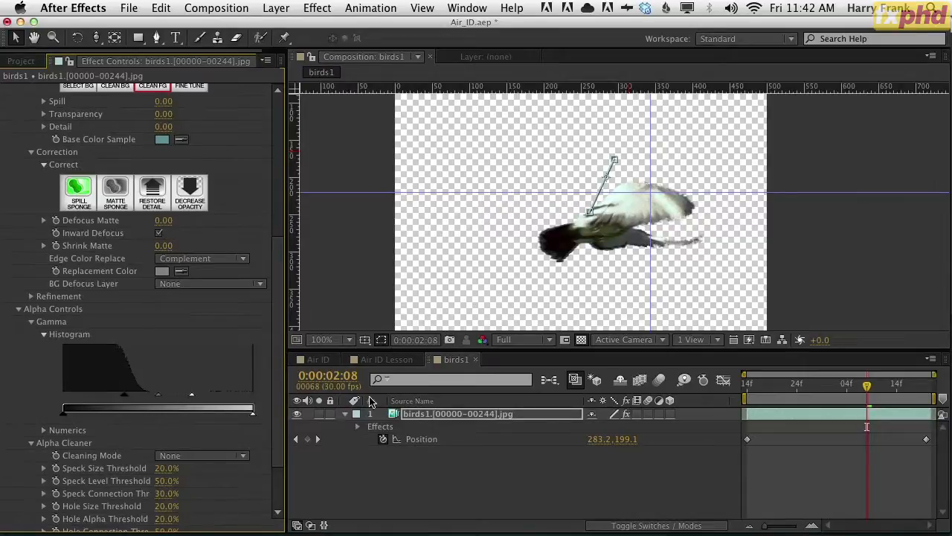
# Step: Play back the Primatte key and remove the Primatte Keyer from the bird layer
pyautogui.click(741, 424)
pyautogui.press('space')
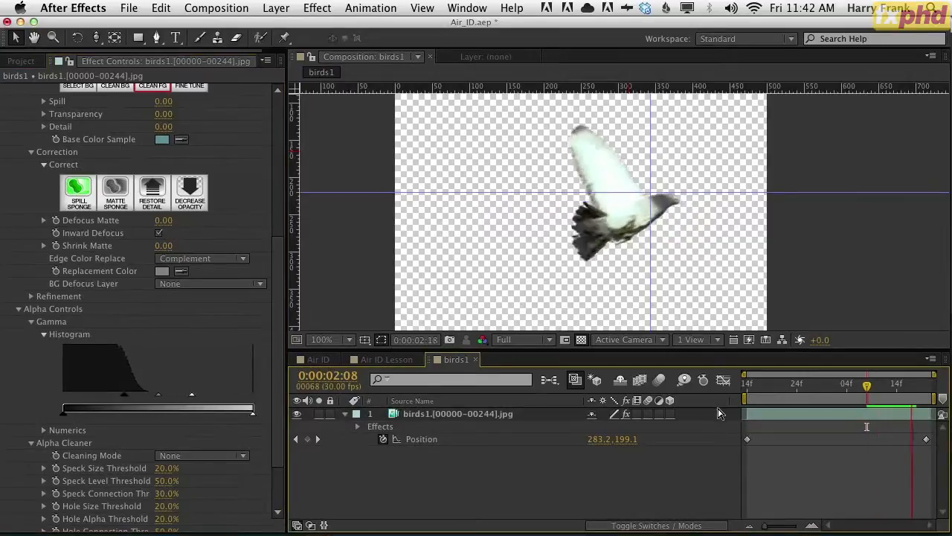
pyautogui.click(395, 430)
pyautogui.press('Delete')
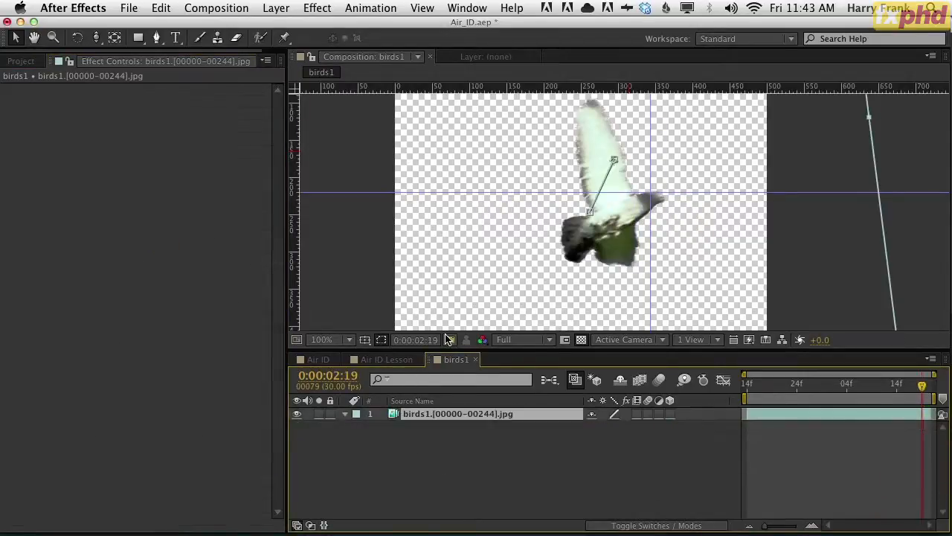
# Step: Try keying the bird layer with Keylight (1.2) alone, using the sampled sky as Screen Colour, and remove the effect
pyautogui.click(364, 8)
pyautogui.moveTo(316, 7)
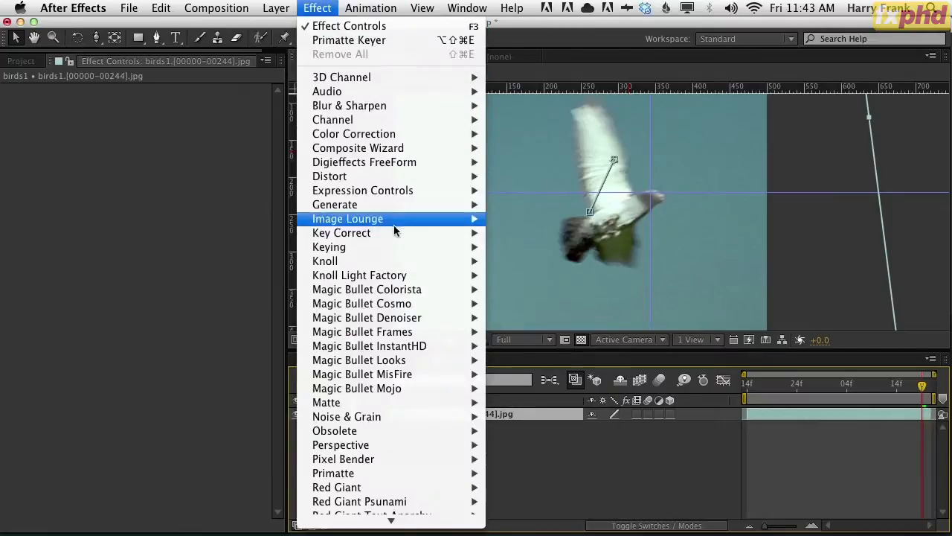
pyautogui.moveTo(395, 232)
pyautogui.moveTo(374, 246)
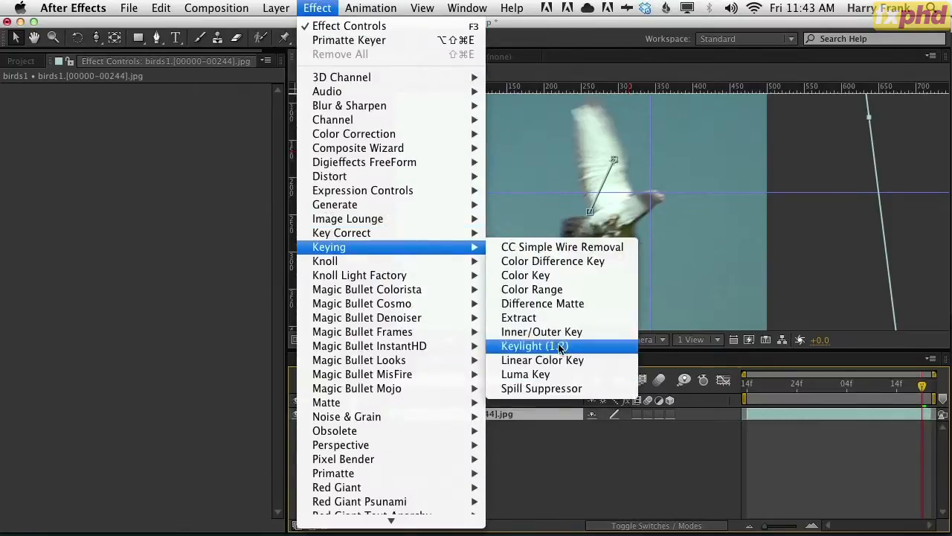
pyautogui.click(532, 345)
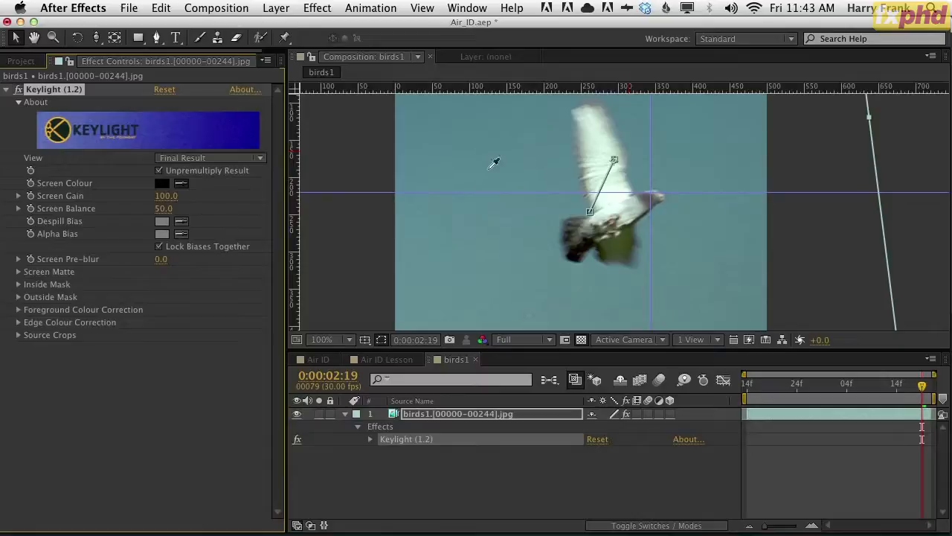
pyautogui.click(490, 166)
pyautogui.click(577, 340)
pyautogui.click(577, 341)
pyautogui.click(578, 340)
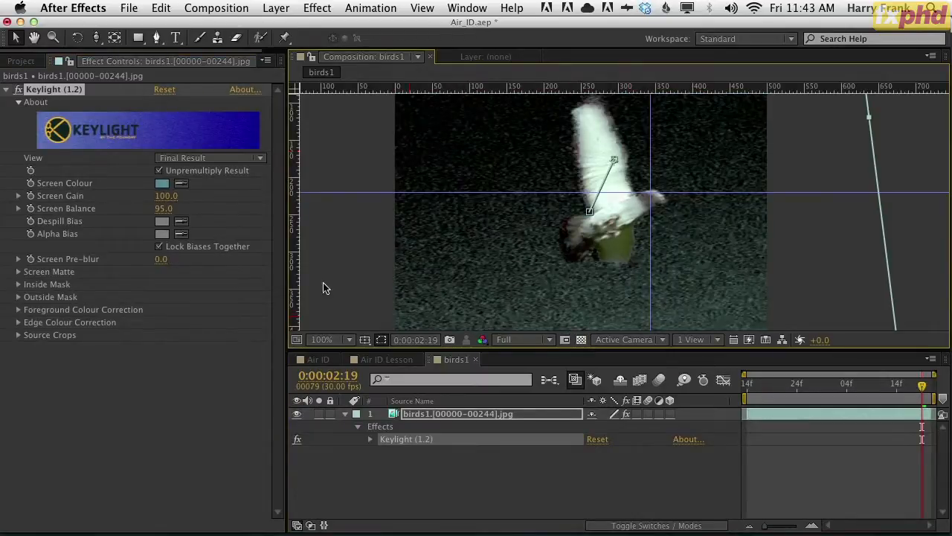
pyautogui.moveTo(170, 195); pyautogui.dragTo(177, 197)
pyautogui.press('Delete')
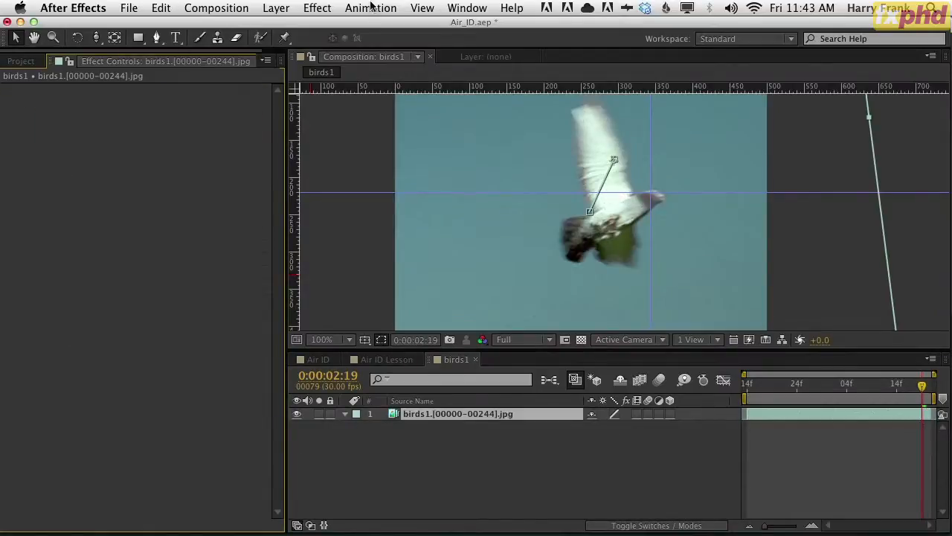
# Step: Apply Denoiser II followed by Keylight (1.2) to the bird layer, and sample the denoised sky as the Screen Colour
pyautogui.click(317, 7)
pyautogui.moveTo(447, 317)
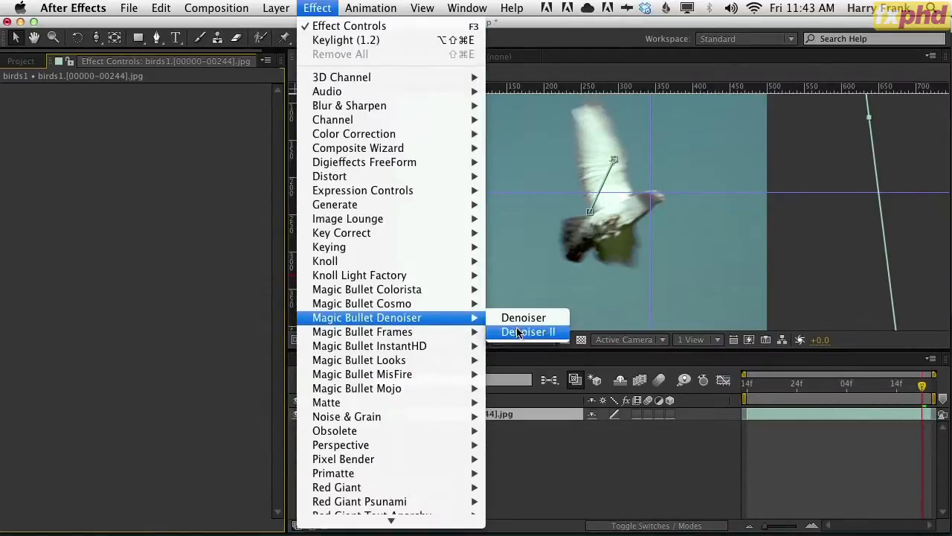
pyautogui.click(521, 331)
pyautogui.click(317, 8)
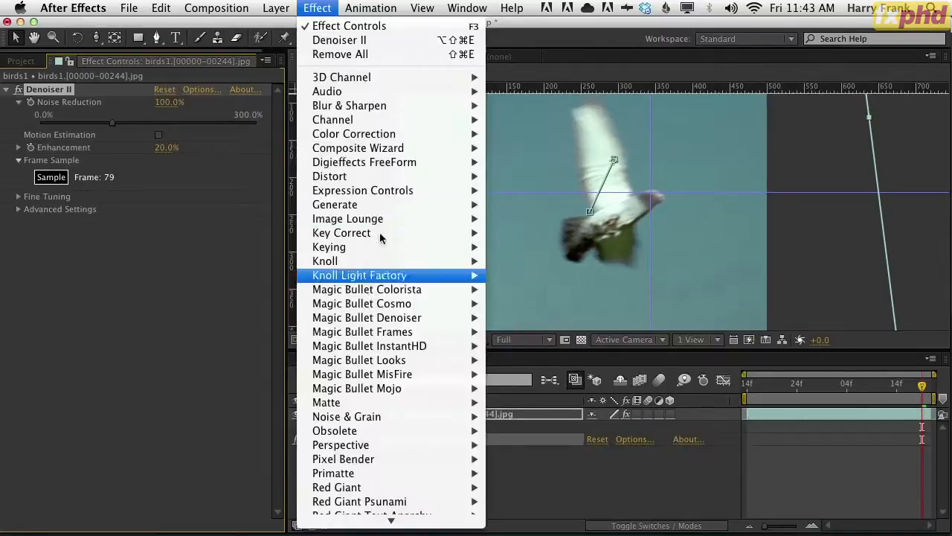
pyautogui.moveTo(402, 247)
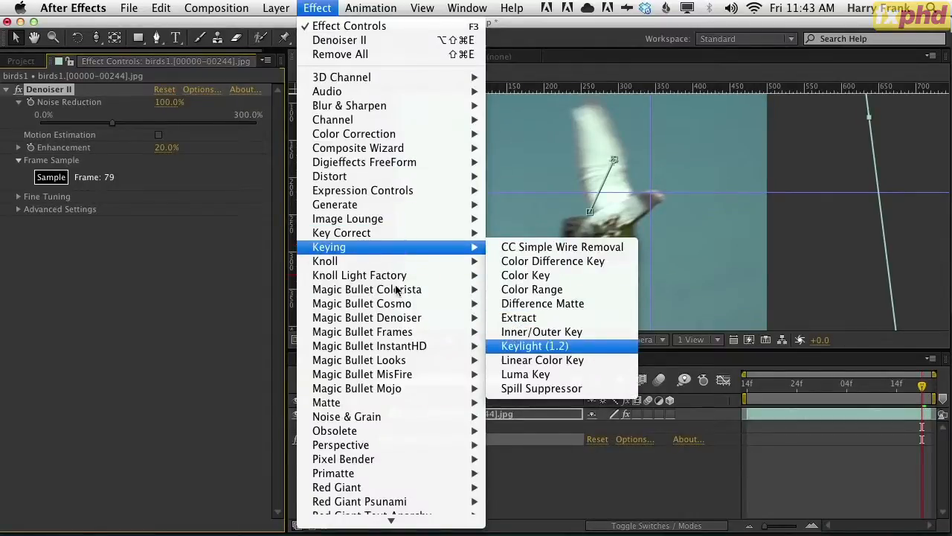
pyautogui.click(563, 346)
pyautogui.click(180, 316)
pyautogui.click(456, 257)
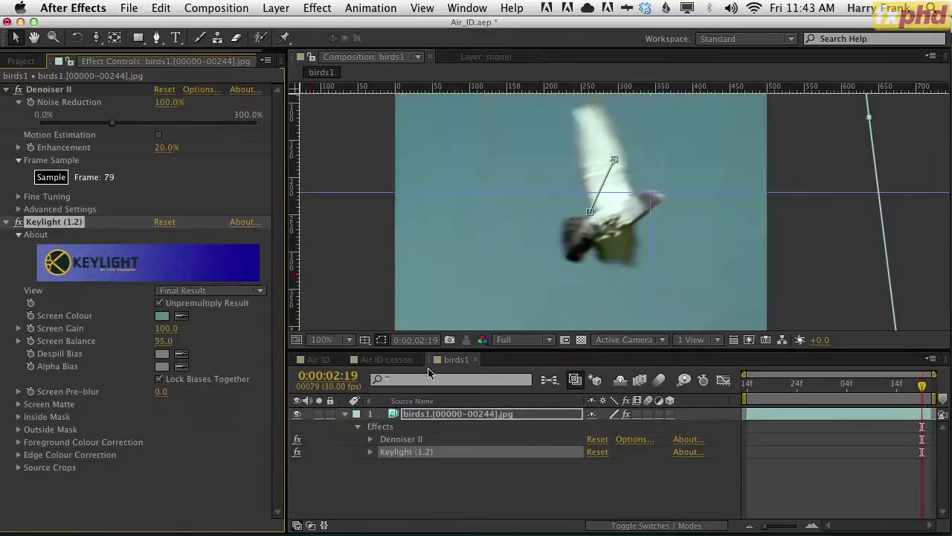
# Step: Set Keylight's Screen Gain to 122 and Screen Balance to 14, and preview the keyed bird
pyautogui.moveTo(164, 327); pyautogui.dragTo(130, 341)
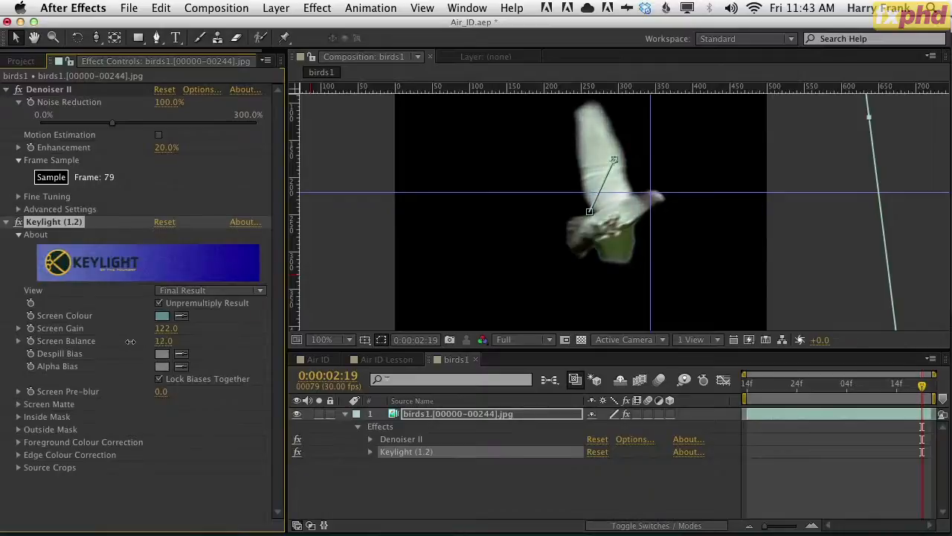
pyautogui.press('KP_0')
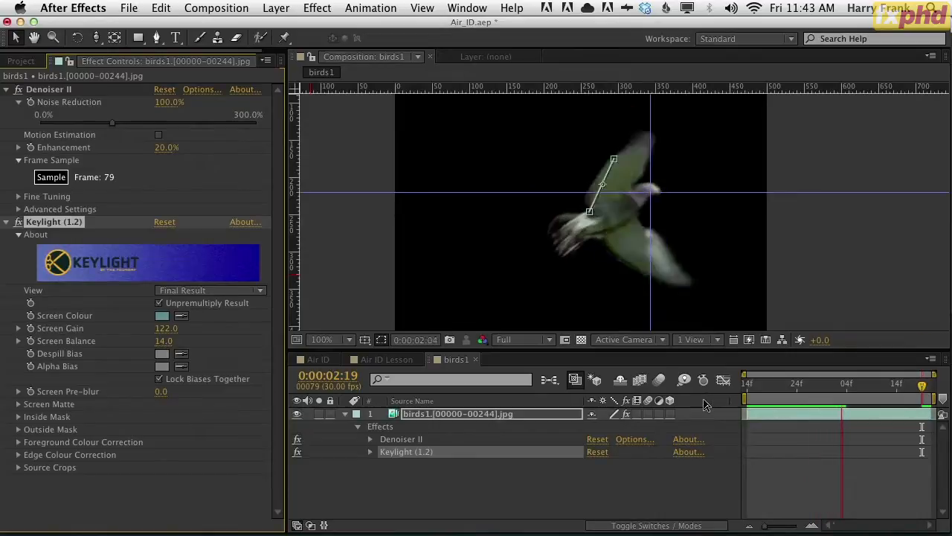
# Step: Set Denoiser II's Noise Reduction to 50% and preview the clip
pyautogui.click(168, 102)
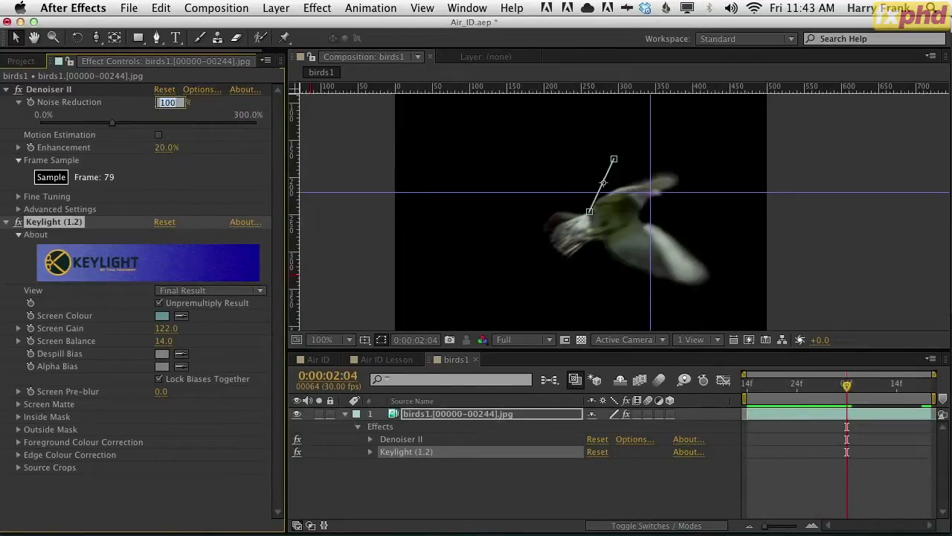
pyautogui.write('50')
pyautogui.press('Return')
pyautogui.press('KP_0')
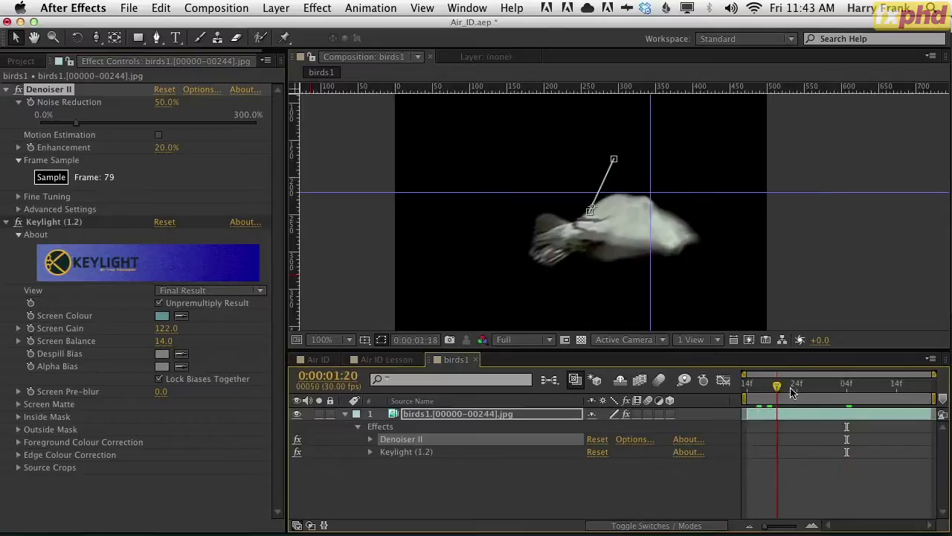
# Step: Check the keyed bird at another frame and close the birds1 composition
pyautogui.click(806, 412)
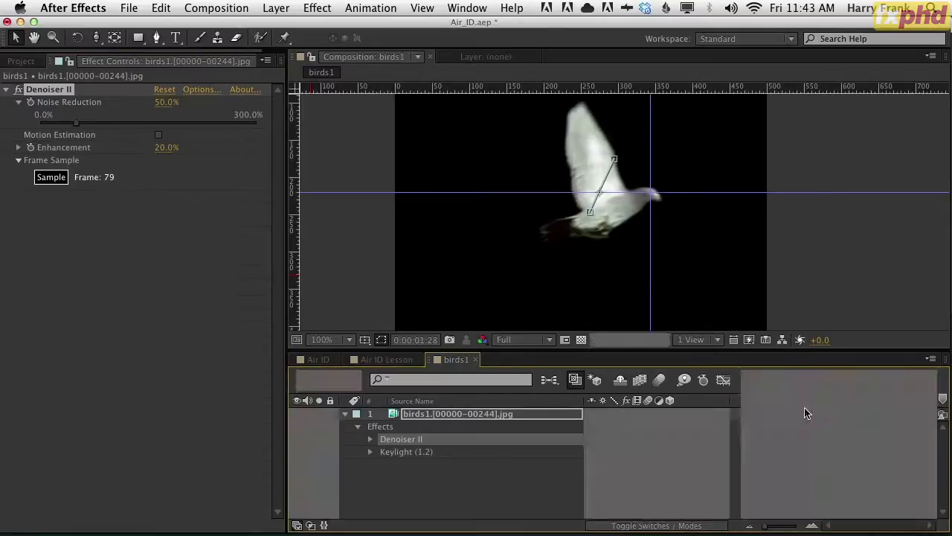
pyautogui.moveTo(454, 359)
pyautogui.mouseDown()
pyautogui.moveTo(485, 358)
pyautogui.moveTo(464, 357)
pyautogui.mouseUp()
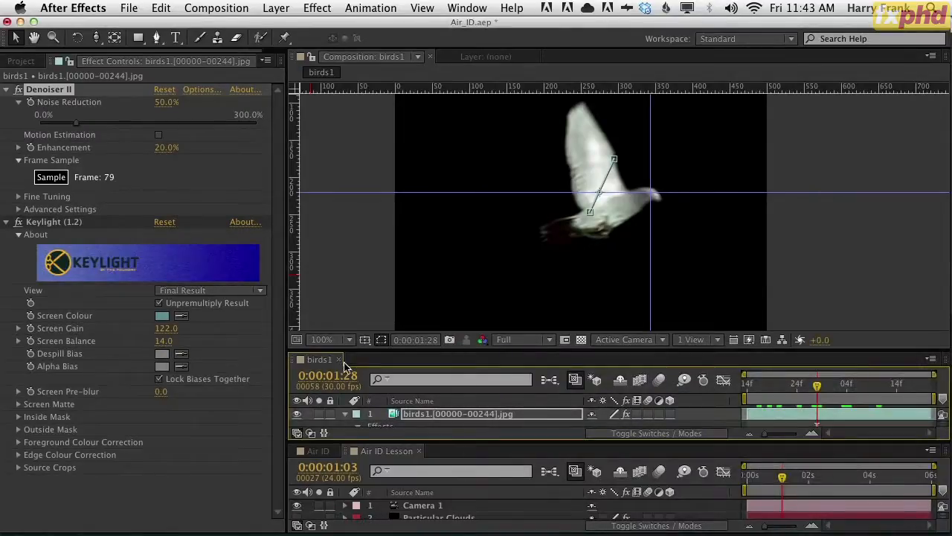
pyautogui.press('super+w')
pyautogui.moveTo(383, 439); pyautogui.dragTo(383, 344)
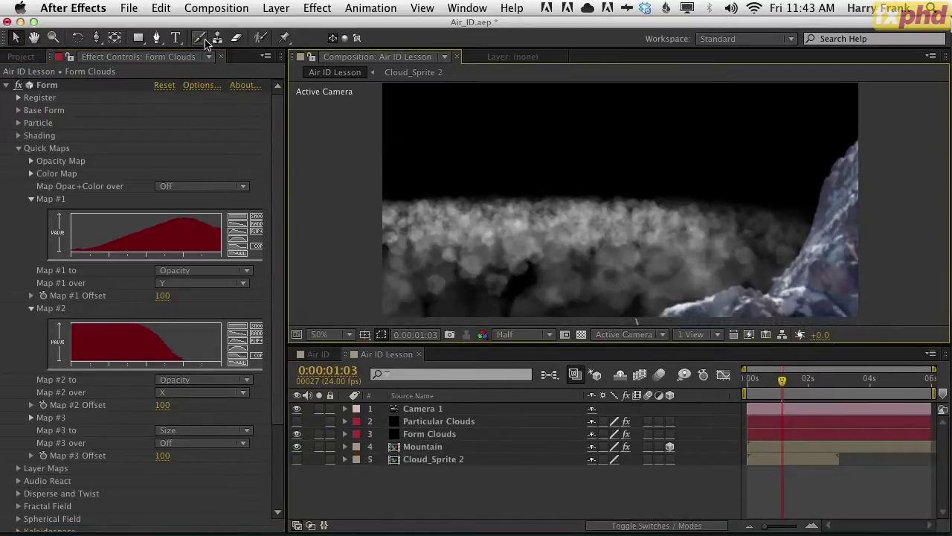
# Step: Open the Bird composition from the project's BirdLoop.aep folder for review and close it again
pyautogui.click(19, 58)
pyautogui.click(46, 259)
pyautogui.doubleClick(46, 259)
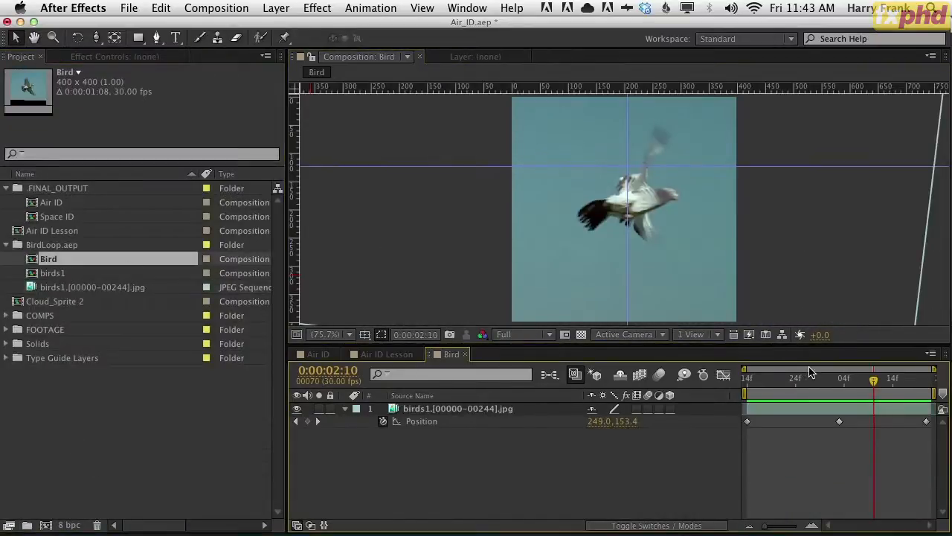
pyautogui.click(464, 354)
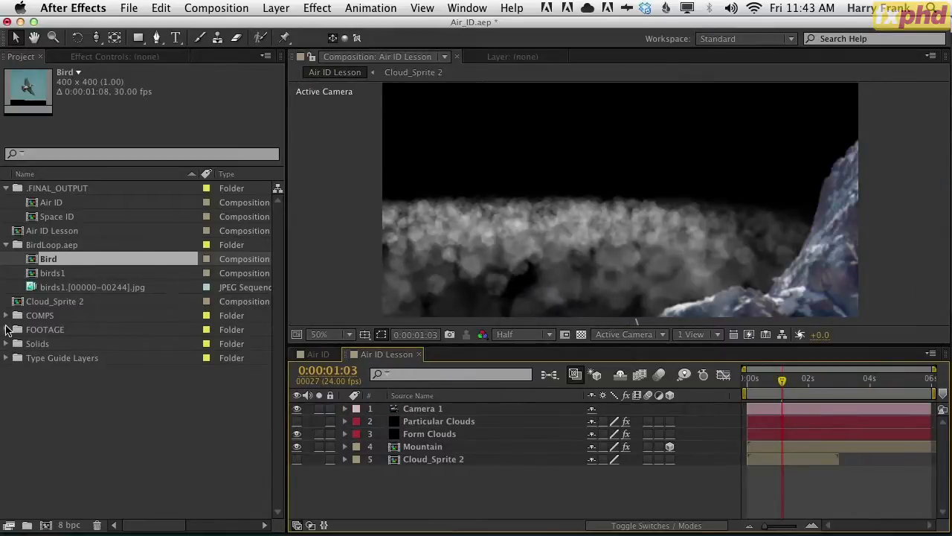
# Step: Find the Bird Keyed.mov layer in the Air ID composition and reveal its source in the project
pyautogui.click(7, 330)
pyautogui.click(7, 315)
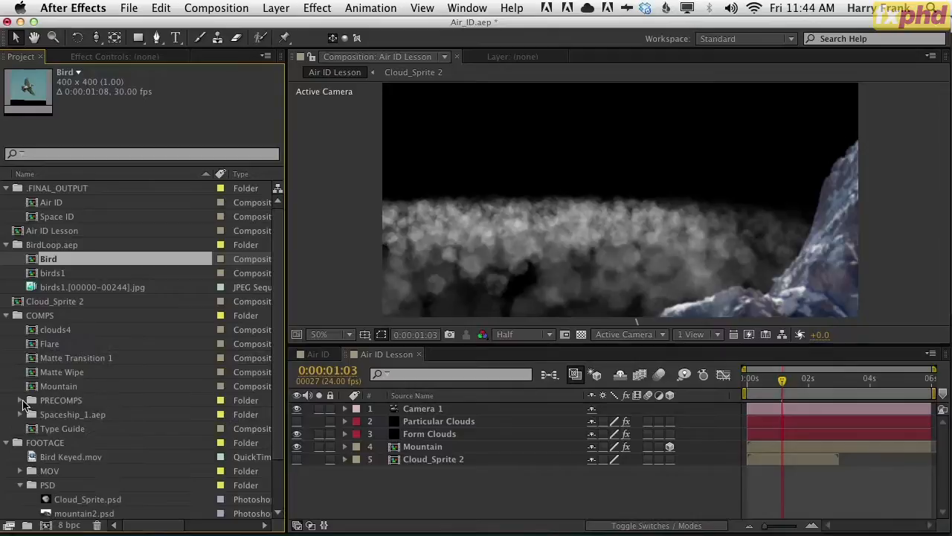
pyautogui.click(319, 354)
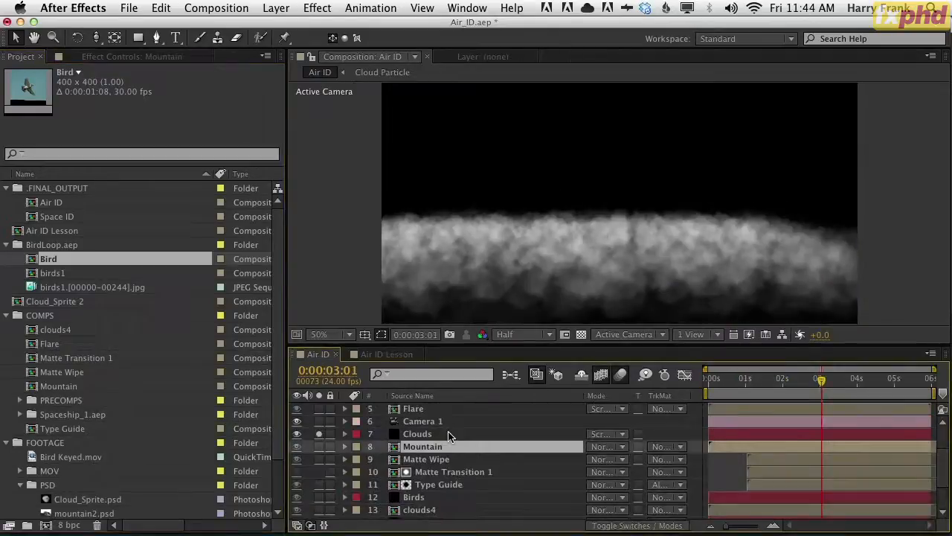
pyautogui.press('`')
pyautogui.click(145, 301)
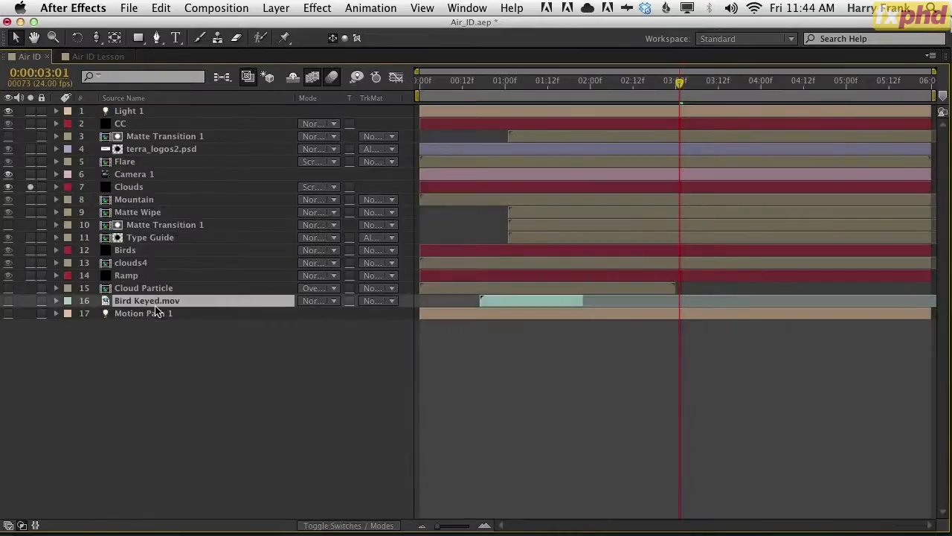
pyautogui.rightClick(155, 306)
pyautogui.click(238, 304)
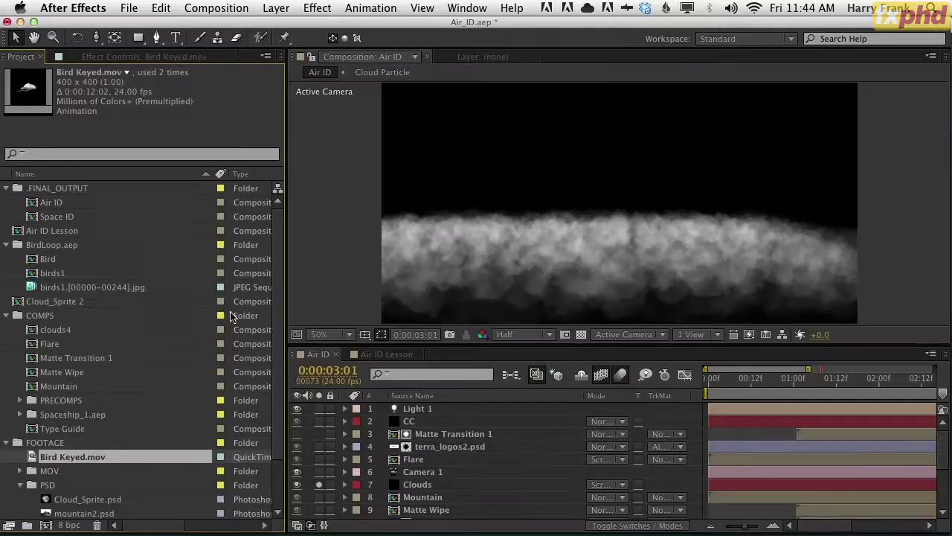
# Step: Add Bird Keyed.mov as the top layer of the Air ID Lesson composition and preview it
pyautogui.click(380, 356)
pyautogui.moveTo(72, 457); pyautogui.dragTo(442, 406)
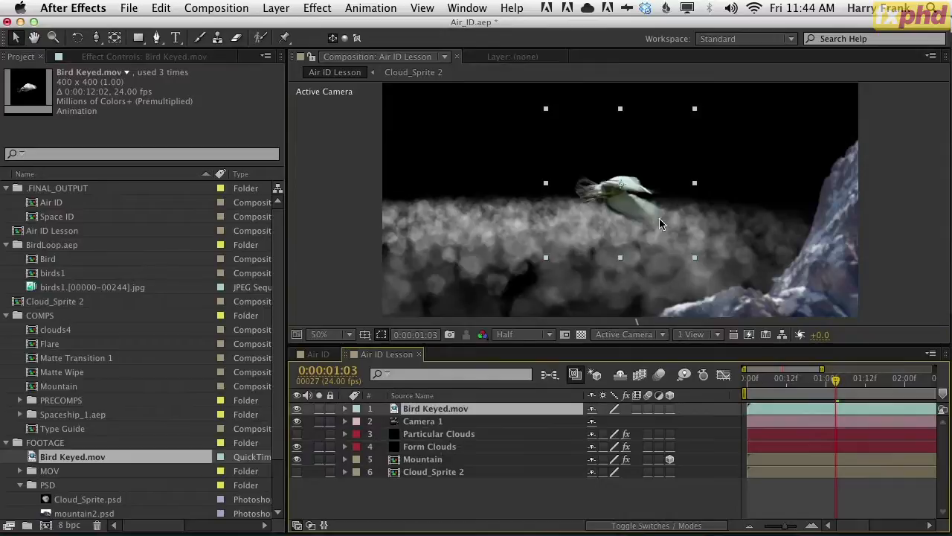
pyautogui.moveTo(772, 392); pyautogui.dragTo(801, 395)
pyautogui.press('KP_0')
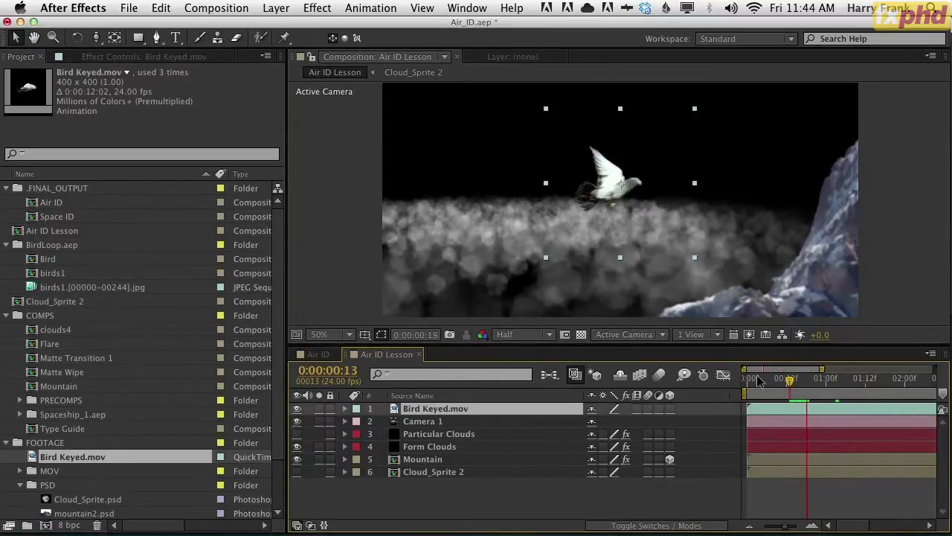
# Step: Pre-compose the Bird Keyed.mov layer and inspect its alpha channel over an extended work area
pyautogui.press('super+shift+c')
pyautogui.press('Return')
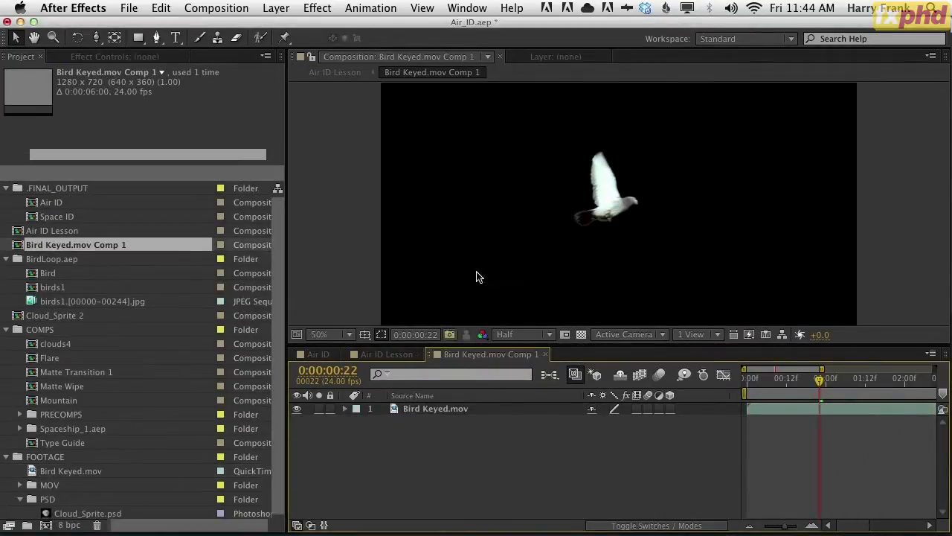
pyautogui.hotkey('alt', '4')
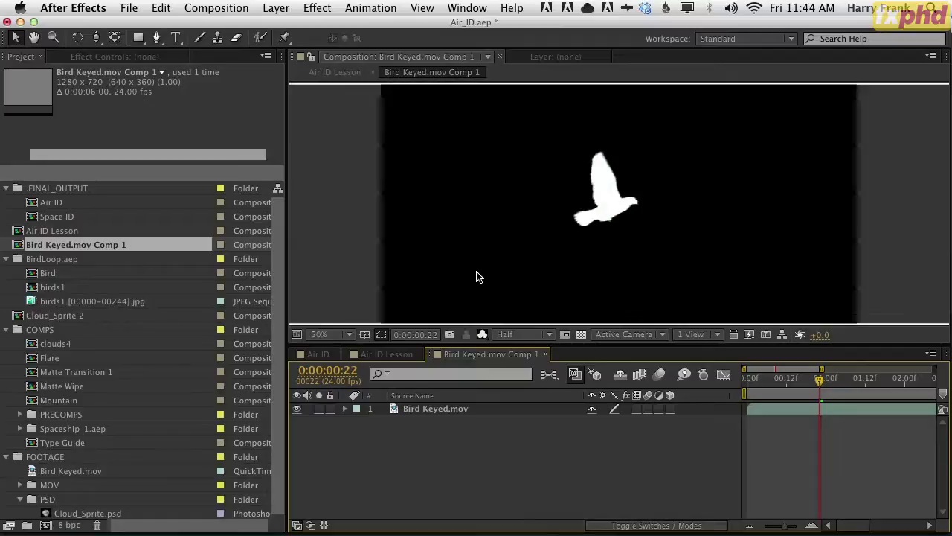
pyautogui.moveTo(823, 370); pyautogui.dragTo(936, 372)
pyautogui.moveTo(795, 382); pyautogui.dragTo(834, 386)
# Step: Apply Levels to the Bird Keyed.mov layer, set Alpha Input Black to 74 to clean the matte, and preview it
pyautogui.click(435, 409)
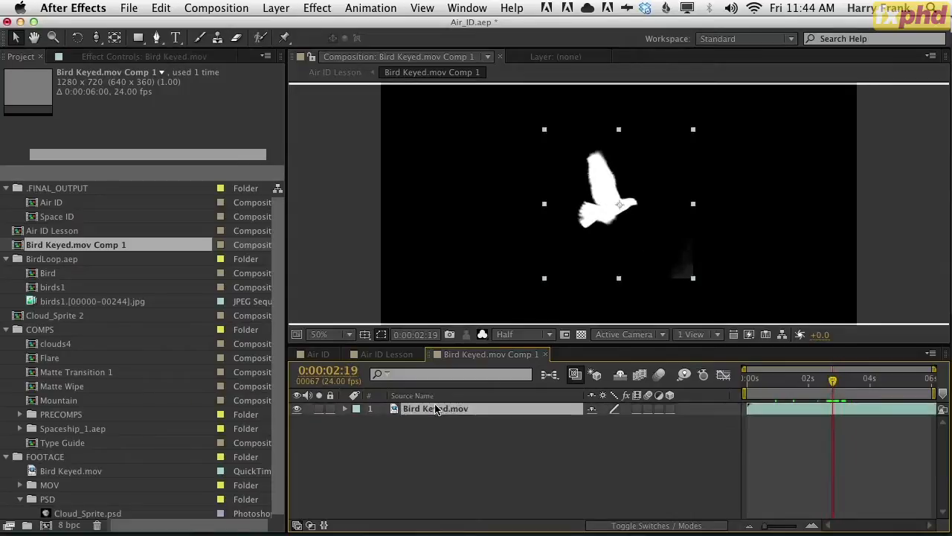
pyautogui.click(317, 7)
pyautogui.moveTo(417, 134)
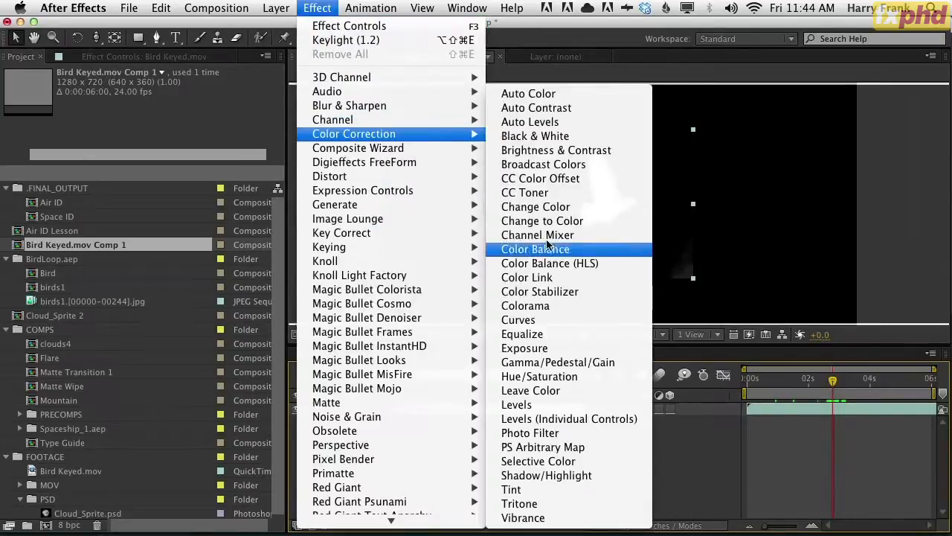
pyautogui.click(532, 405)
pyautogui.click(198, 98)
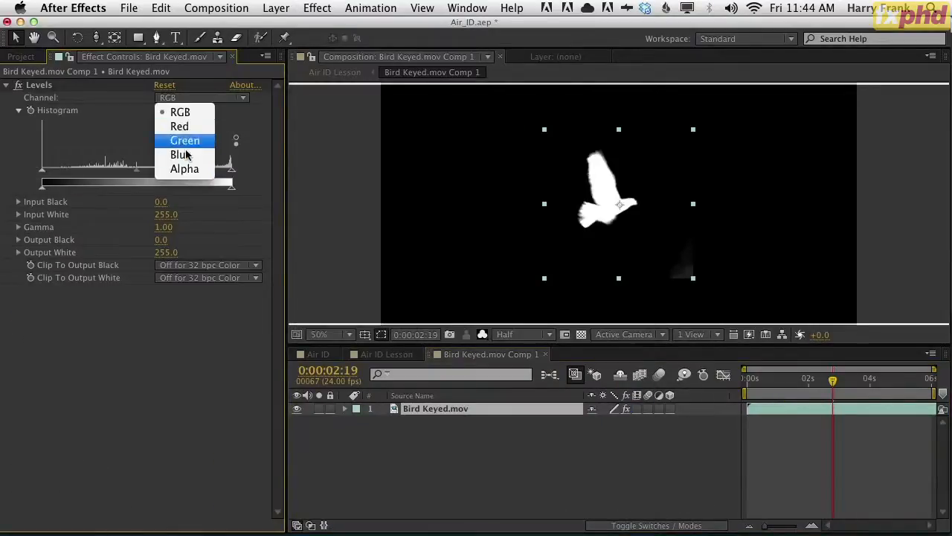
pyautogui.click(186, 171)
pyautogui.moveTo(43, 169); pyautogui.dragTo(96, 170)
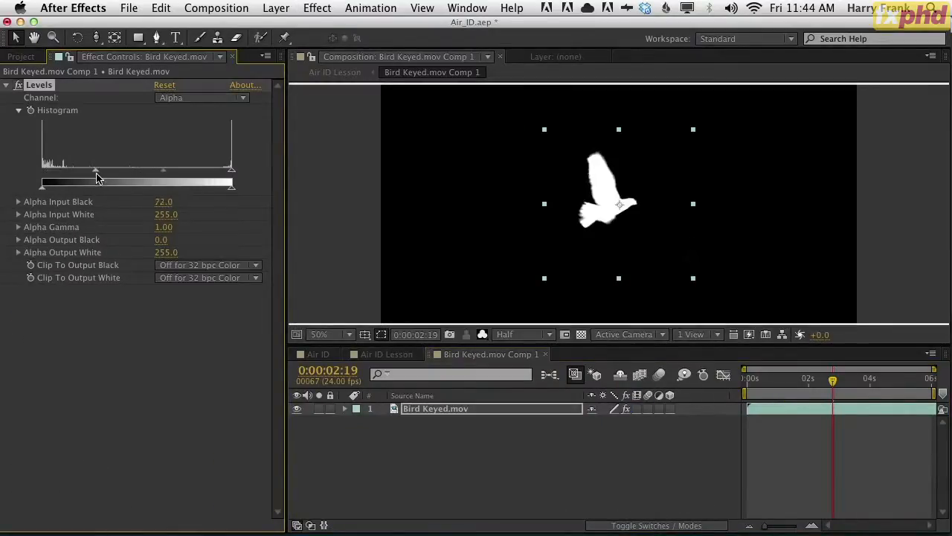
pyautogui.click(492, 463)
pyautogui.press('space')
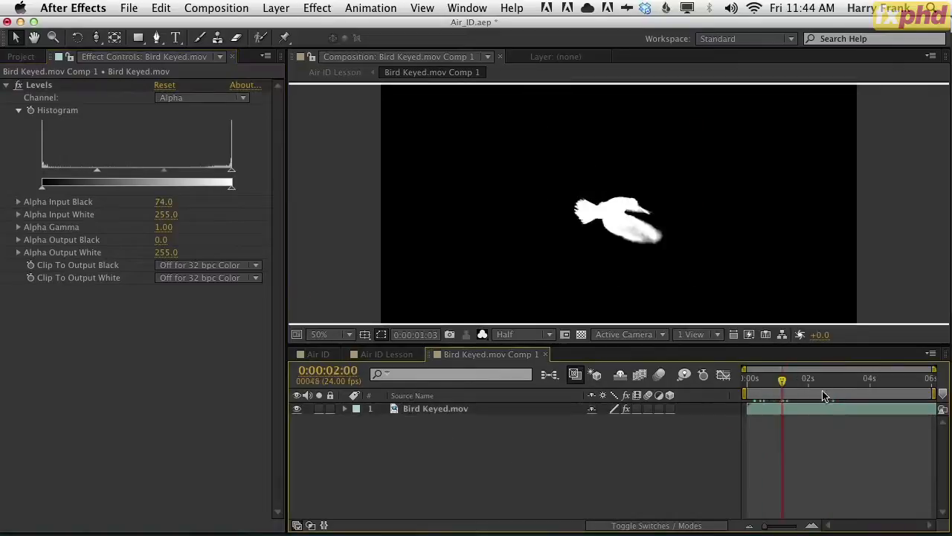
# Step: Resize the bird pre-composition to 400 x 400 px to match the Bird Keyed.mov footage, and preview its alpha
pyautogui.click(451, 406)
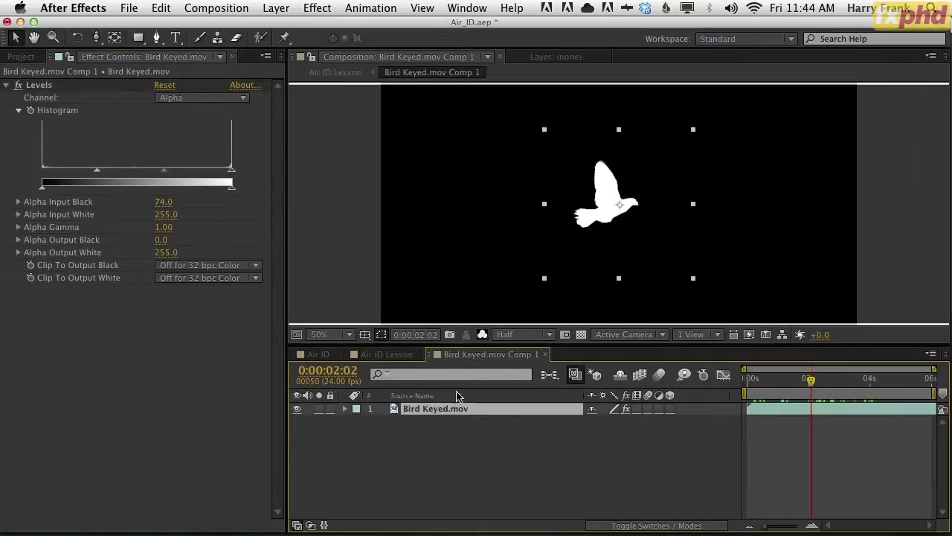
pyautogui.click(41, 57)
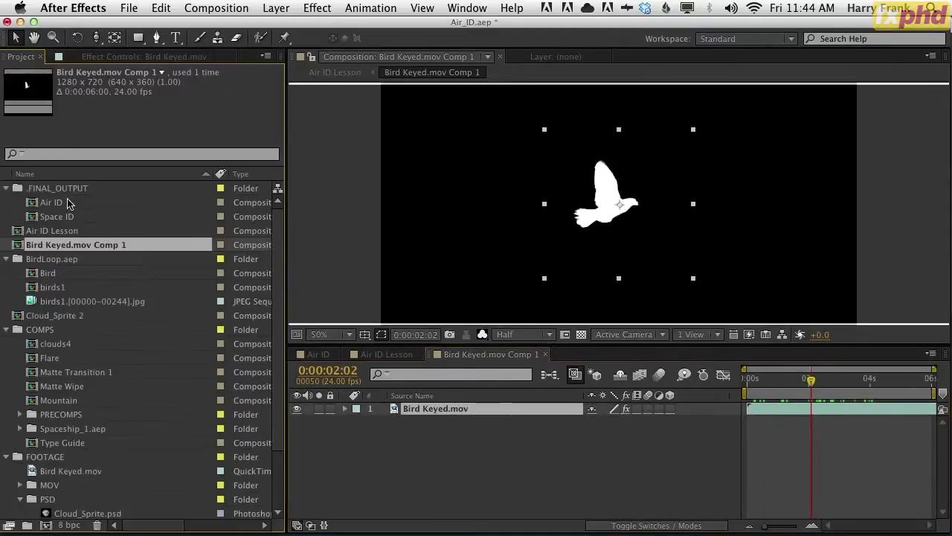
pyautogui.click(71, 472)
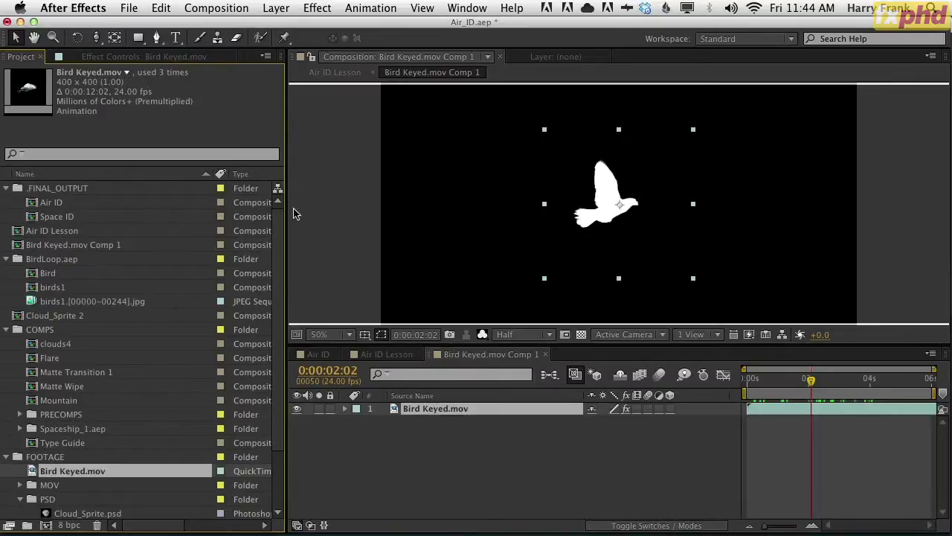
pyautogui.click(569, 302)
pyautogui.press('super+k')
pyautogui.press('Tab')
pyautogui.write('40')
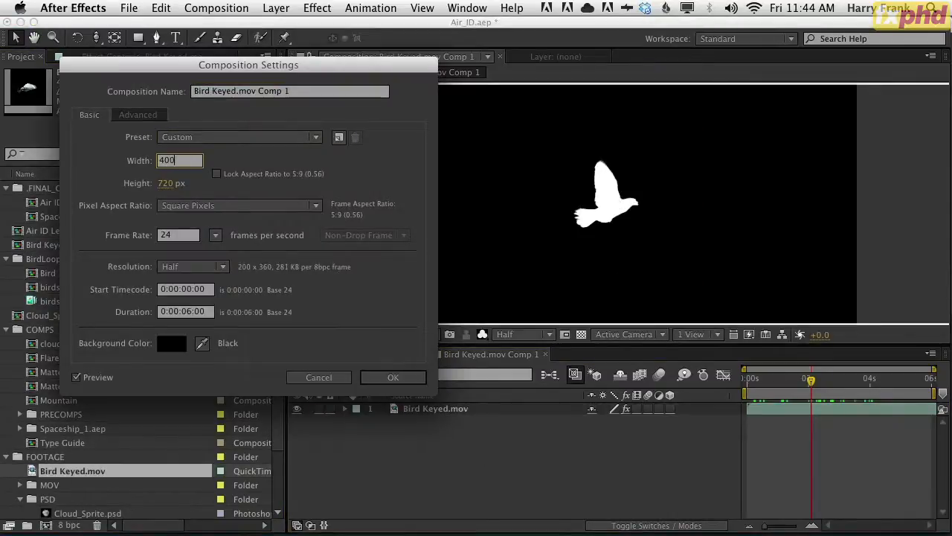
pyautogui.write('0')
pyautogui.press('Tab')
pyautogui.write('400')
pyautogui.press('Return')
pyautogui.moveTo(811, 380)
pyautogui.mouseDown()
pyautogui.moveTo(856, 388)
pyautogui.moveTo(827, 383)
pyautogui.mouseUp()
pyautogui.press('space')
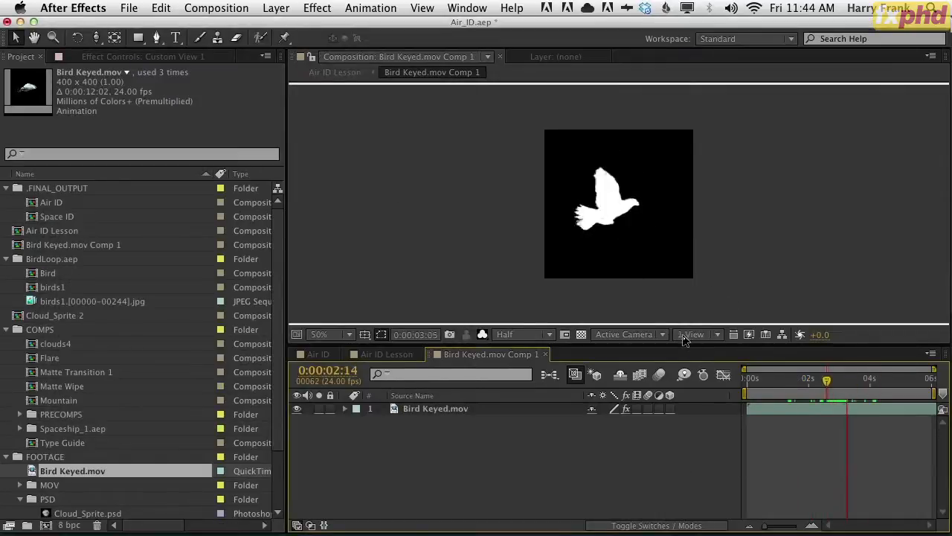
pyautogui.moveTo(799, 381)
pyautogui.mouseDown()
pyautogui.moveTo(790, 390)
pyautogui.moveTo(809, 388)
pyautogui.mouseUp()
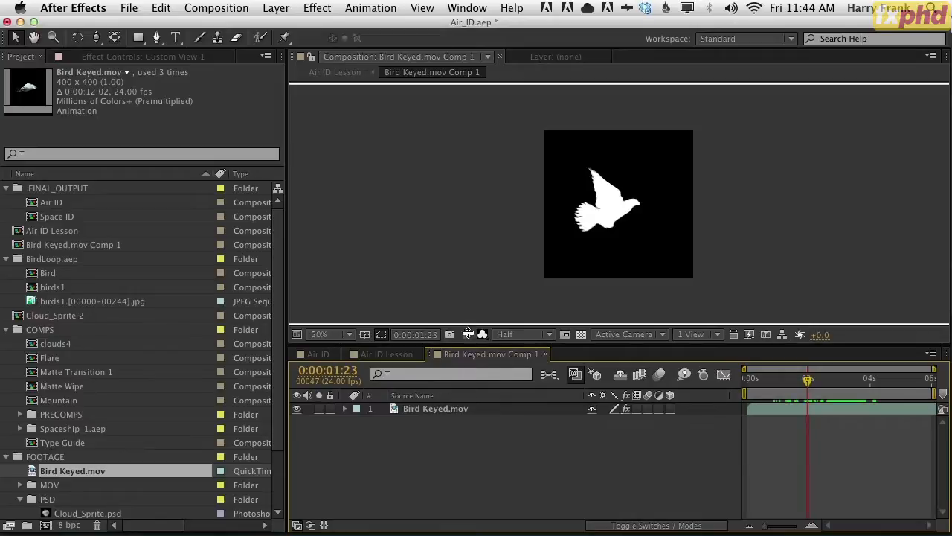
# Step: Rename the bird pre-composition to Bird Particle
pyautogui.press('super+k')
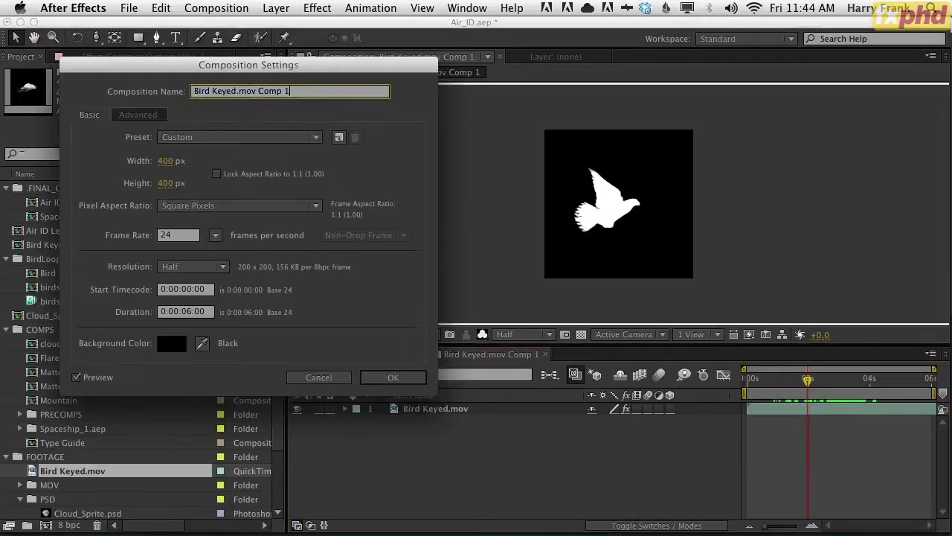
pyautogui.moveTo(214, 91); pyautogui.dragTo(290, 91)
pyautogui.write('PAr')
pyautogui.press('BackSpace')
pyautogui.write('article')
pyautogui.press('Return')
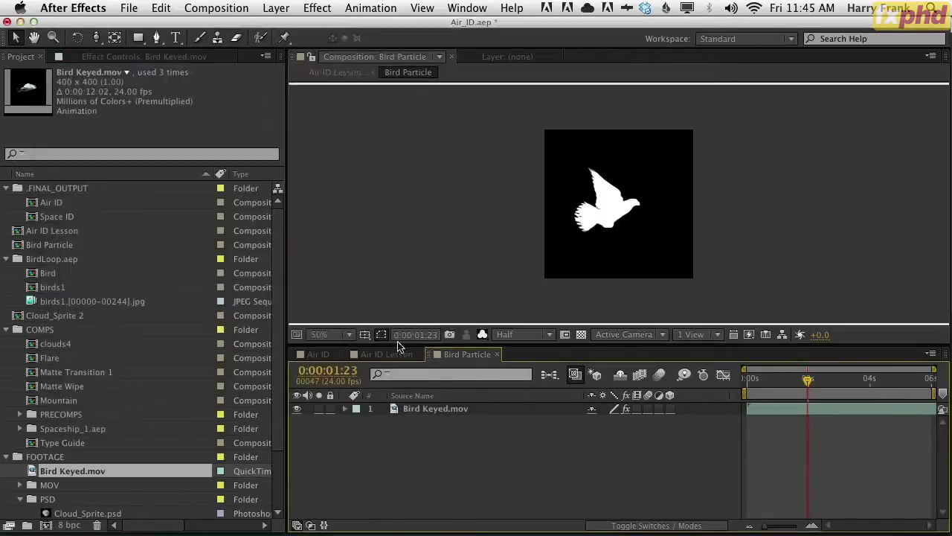
# Step: Close the Bird Particle composition, and move its layer to the bottom of Air ID Lesson and hide it
pyautogui.press('super+w')
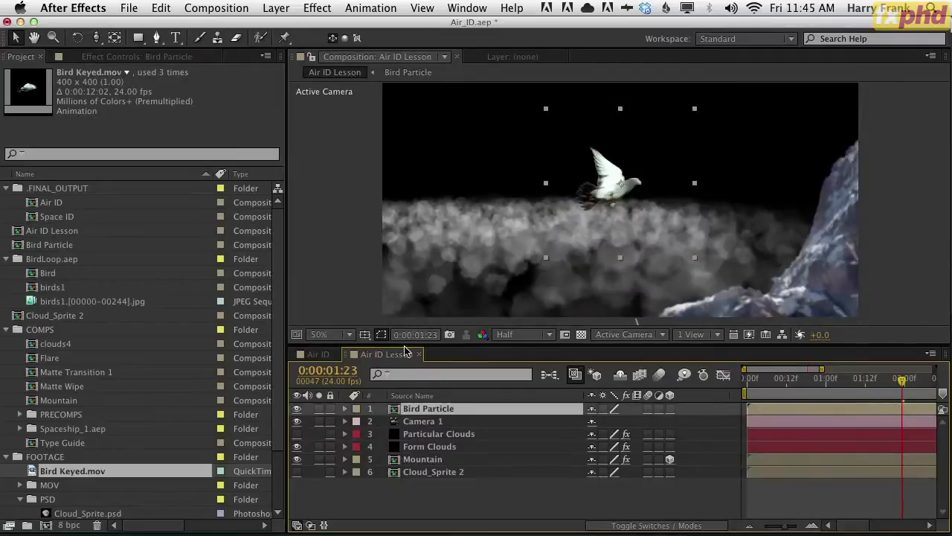
pyautogui.moveTo(426, 412); pyautogui.dragTo(440, 480)
pyautogui.click(298, 471)
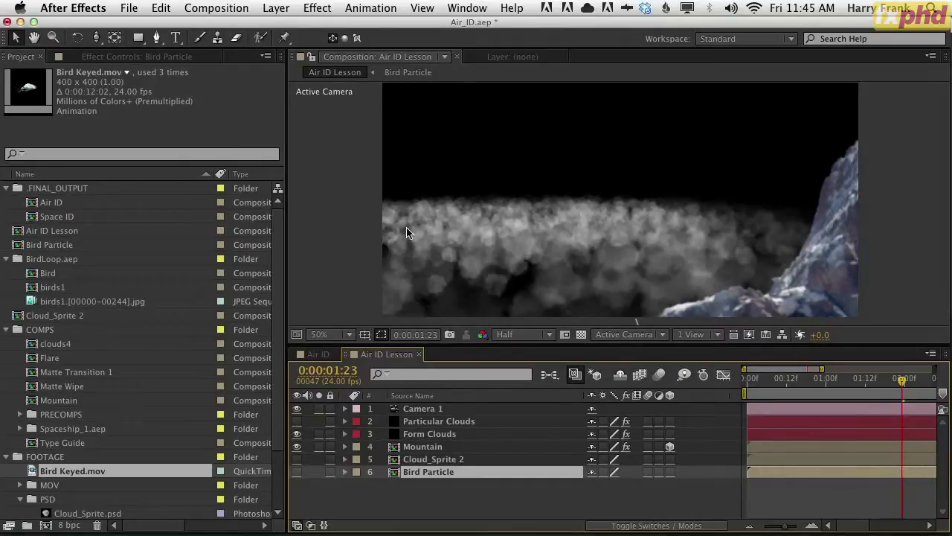
# Step: Turn off solo for the Clouds layer in Air ID and try to copy terra_logos2.psd into Air ID Lesson
pyautogui.click(316, 355)
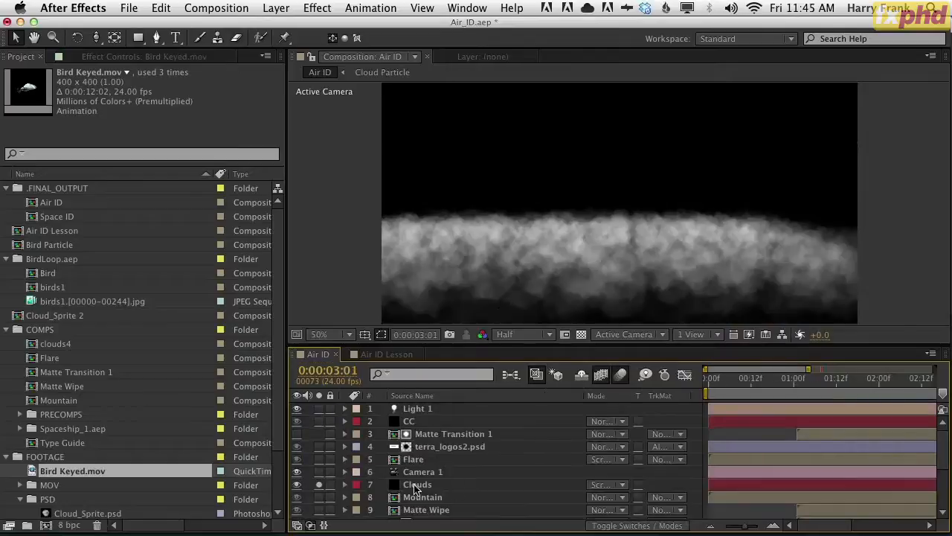
pyautogui.scroll(-3, 416, 488)
pyautogui.scroll(2, 413, 482)
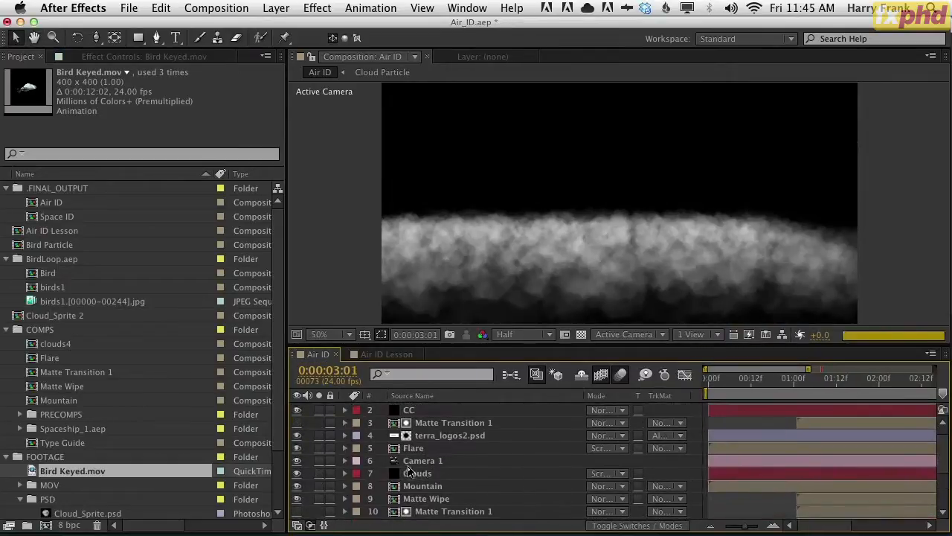
pyautogui.click(449, 435)
pyautogui.hotkey('ctrl', 'c')
pyautogui.click(387, 354)
pyautogui.hotkey('ctrl', 'v')
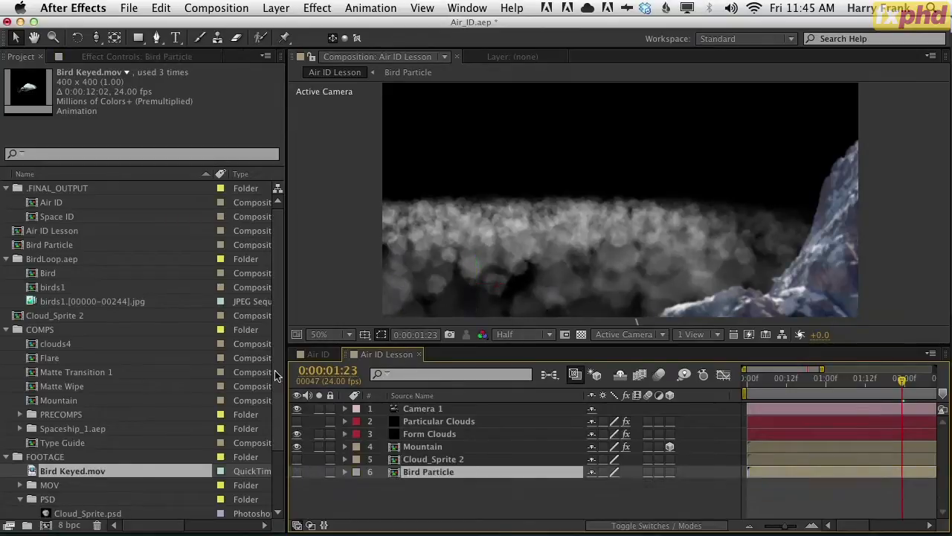
# Step: Copy the Type Guide layer from the Air ID composition into Air ID Lesson
pyautogui.click(317, 354)
pyautogui.scroll(-3, 461, 479)
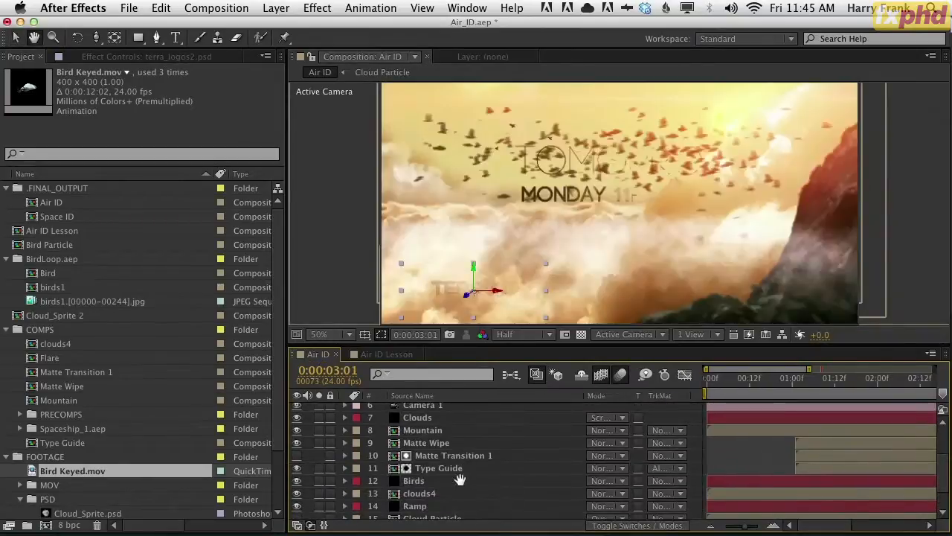
pyautogui.click(458, 469)
pyautogui.hotkey('ctrl', 'c')
pyautogui.click(387, 355)
pyautogui.hotkey('ctrl', 'v')
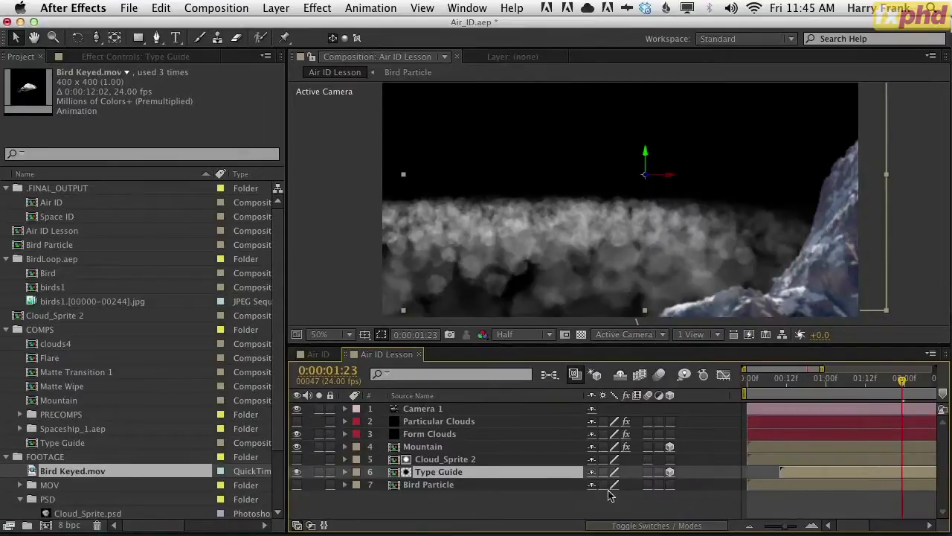
# Step: Remove the Type Guide layer's track matte, and place the layer directly below Camera 1, starting at the beginning of the timeline
pyautogui.press('F4')
pyautogui.click(655, 472)
pyautogui.click(672, 455)
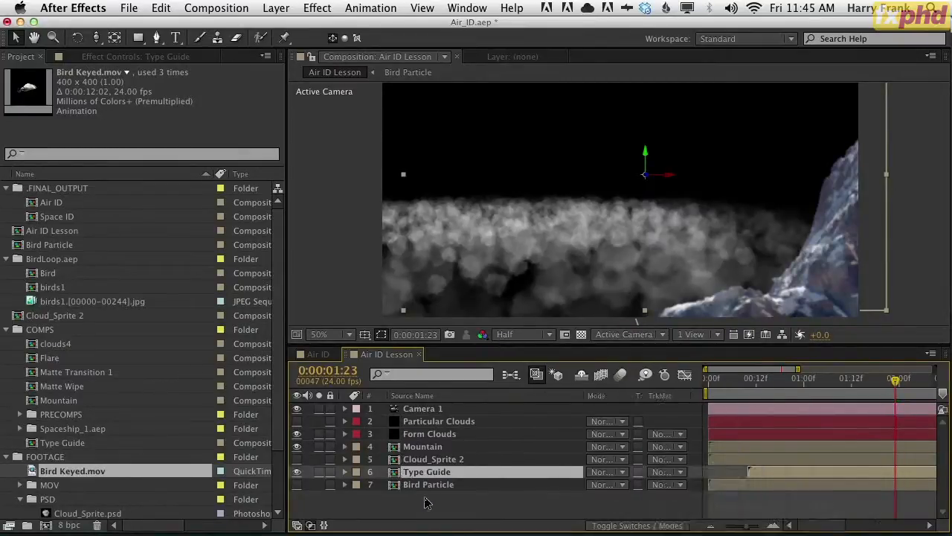
pyautogui.moveTo(444, 478); pyautogui.dragTo(441, 417)
pyautogui.moveTo(769, 421); pyautogui.dragTo(730, 421)
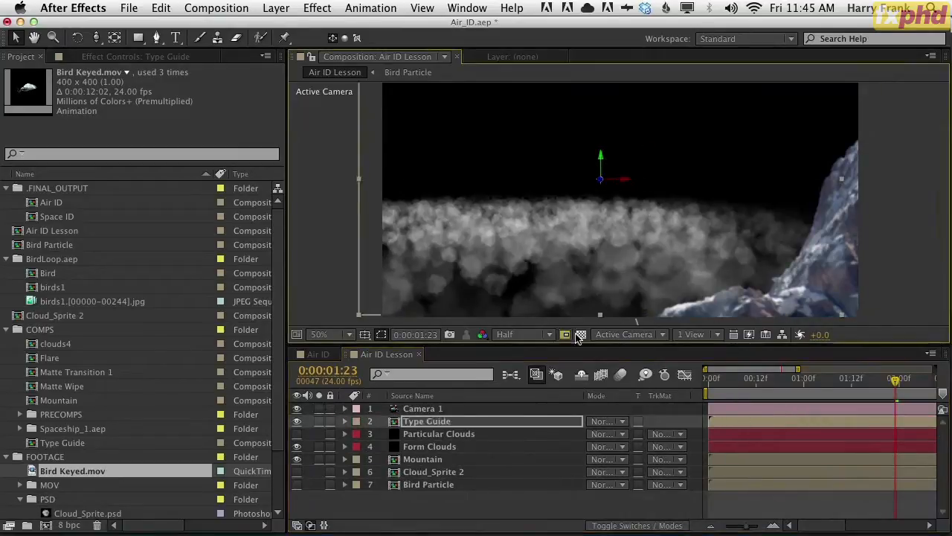
# Step: Check the view against the transparency grid, and set the Air ID Lesson composition's background color to white (FFFFFF)
pyautogui.click(581, 334)
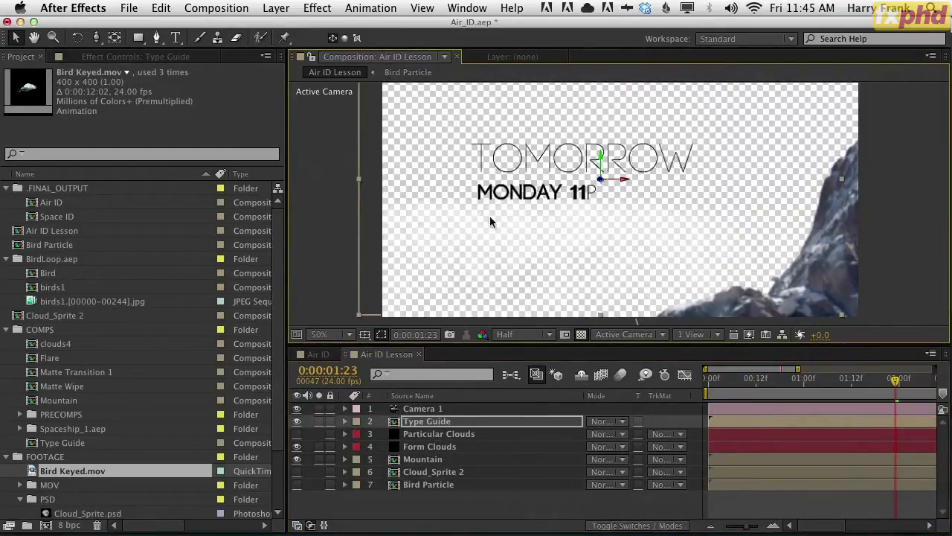
pyautogui.click(581, 337)
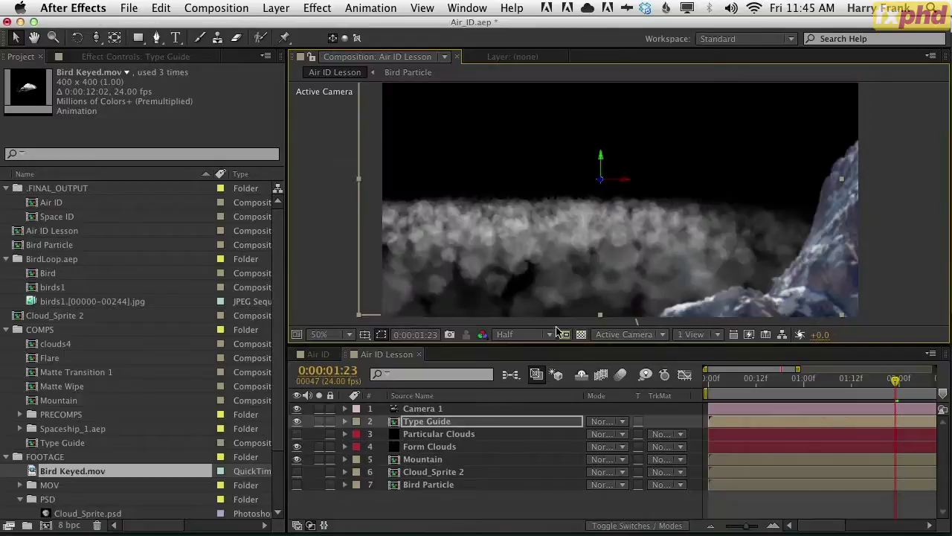
pyautogui.hotkey('ctrl', 'k')
pyautogui.click(171, 342)
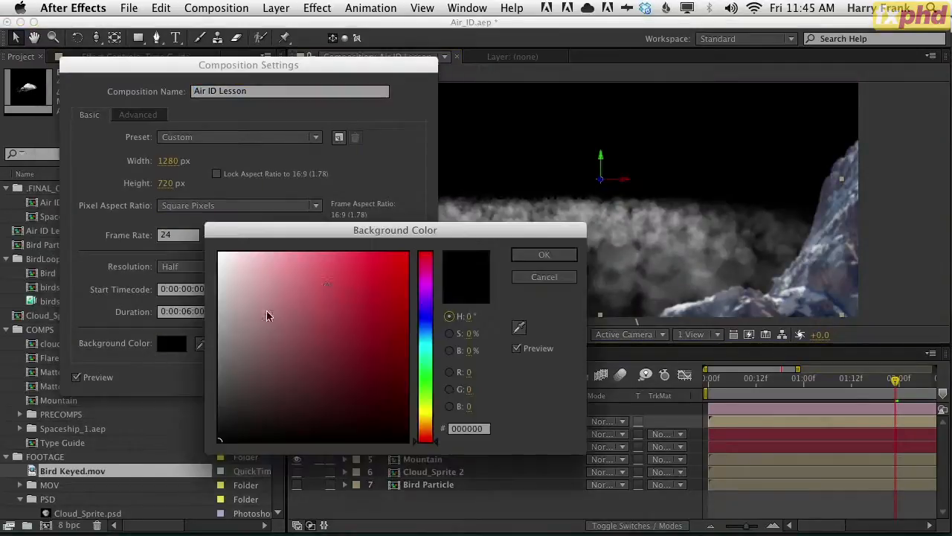
pyautogui.click(334, 293)
pyautogui.click(270, 252)
pyautogui.click(220, 253)
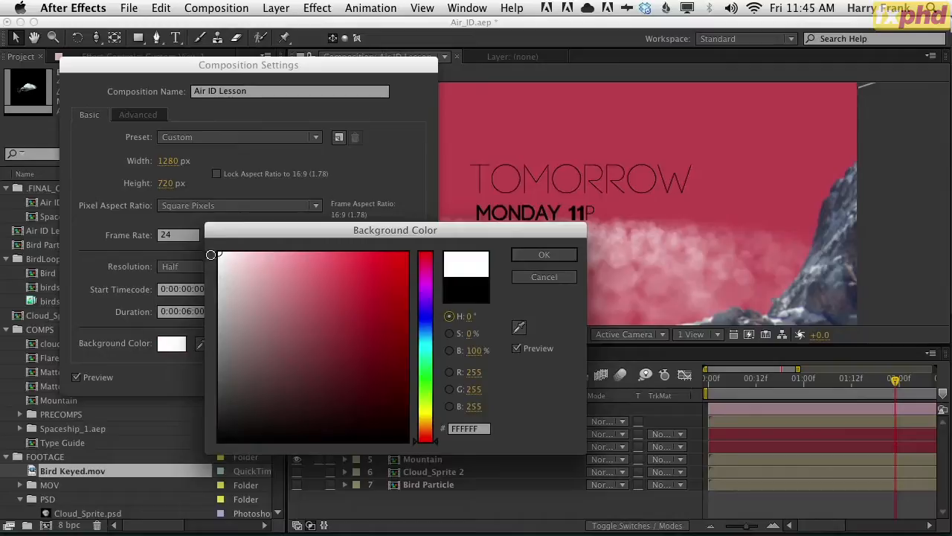
pyautogui.press('Return')
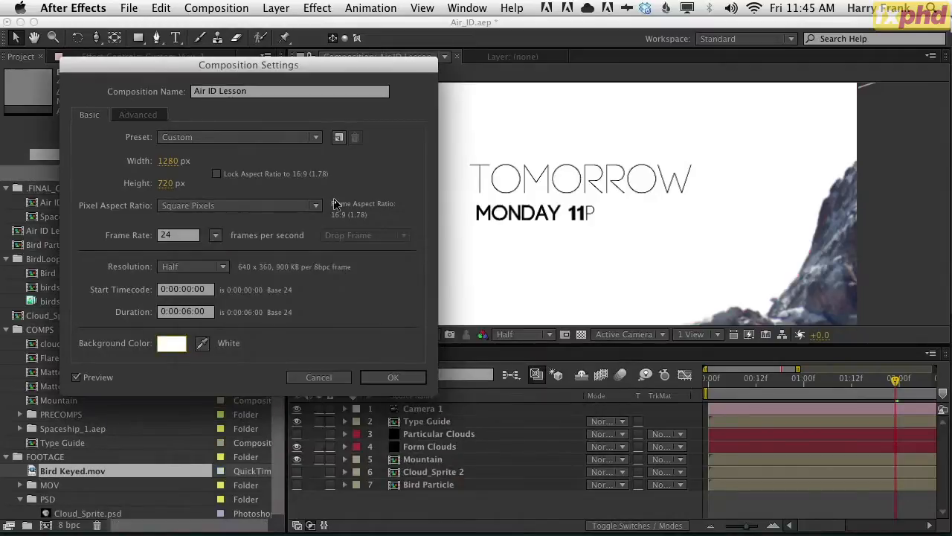
pyautogui.click(393, 377)
pyautogui.click(424, 419)
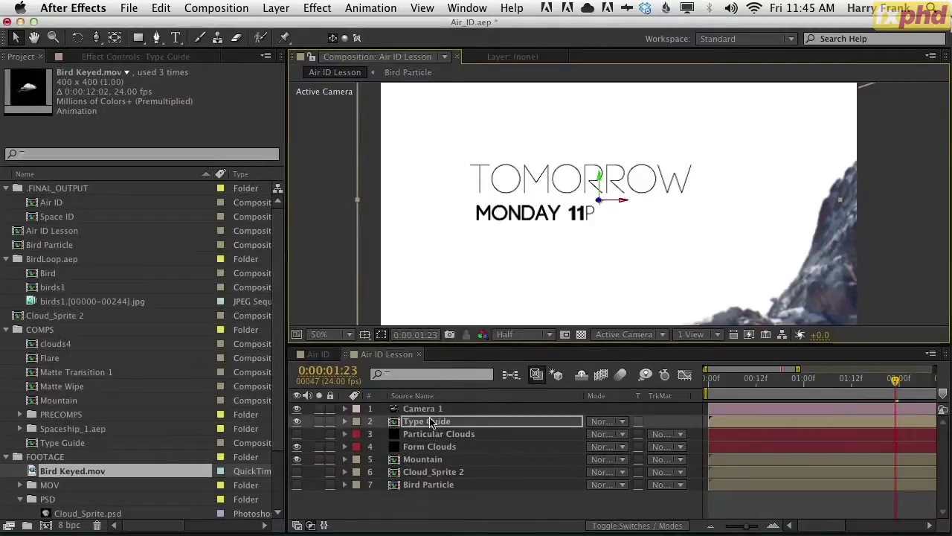
# Step: Set the composition's background color to medium gray, and move the Type Guide title slightly right and up in the frame
pyautogui.press('super+k')
pyautogui.click(171, 343)
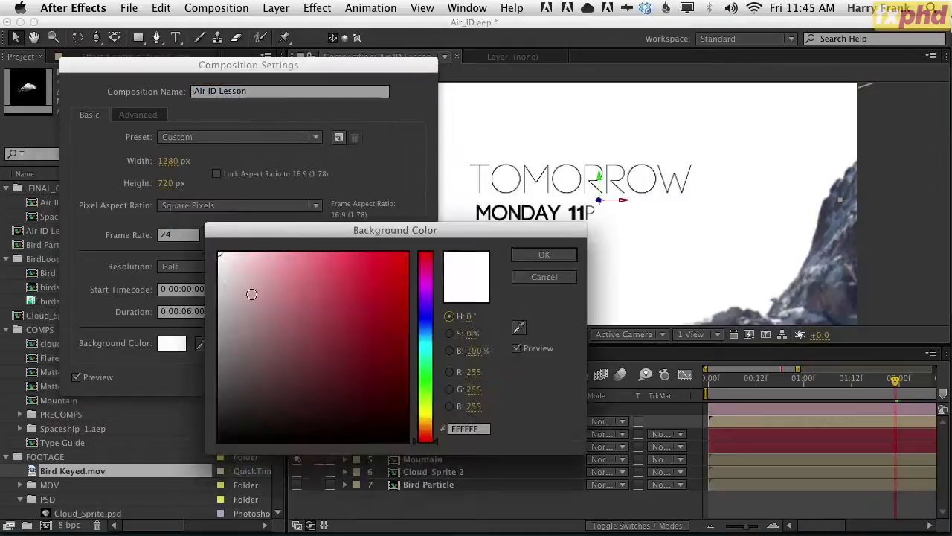
pyautogui.click(290, 306)
pyautogui.moveTo(168, 365); pyautogui.dragTo(156, 357)
pyautogui.press('Return')
pyautogui.press('Return')
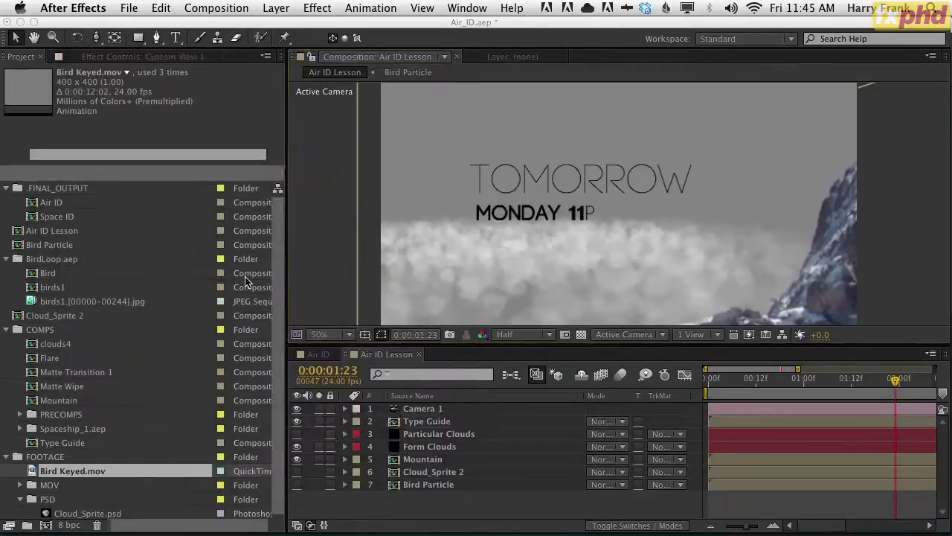
pyautogui.moveTo(515, 187); pyautogui.dragTo(561, 180)
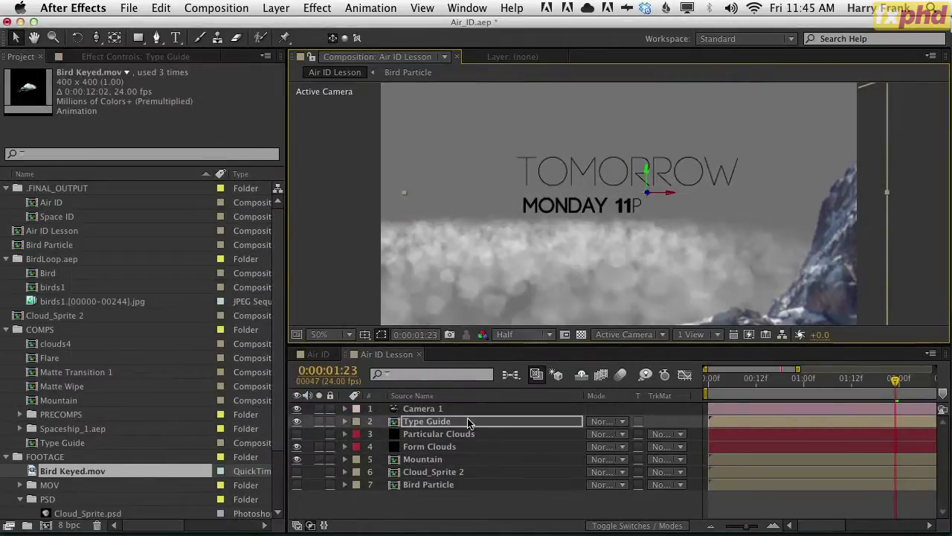
# Step: Open the Type Guide composition at 100% zoom and full resolution, and examine its TOMORROW and MONDAY 11P layers
pyautogui.doubleClick(437, 422)
pyautogui.press('super+j')
pyautogui.press('.')
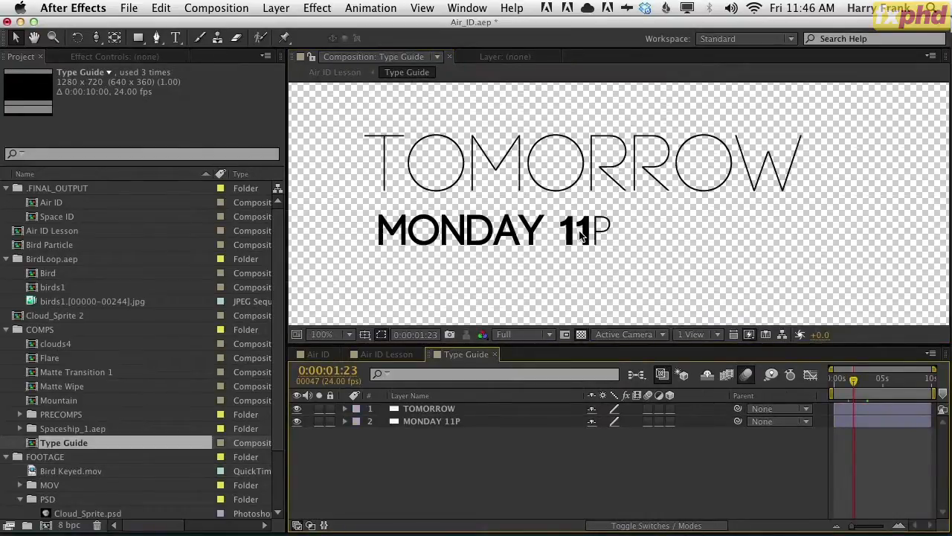
pyautogui.press('super+a')
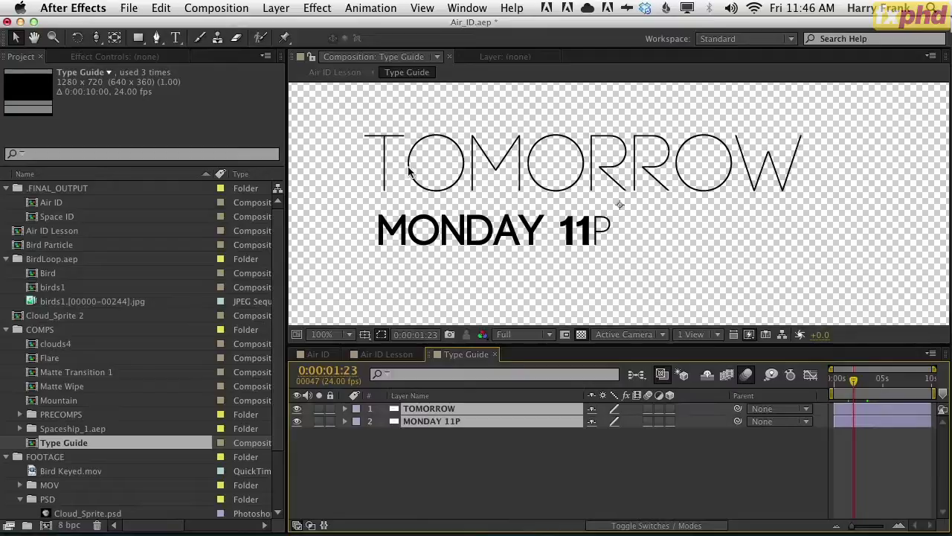
pyautogui.press('super+Tab')
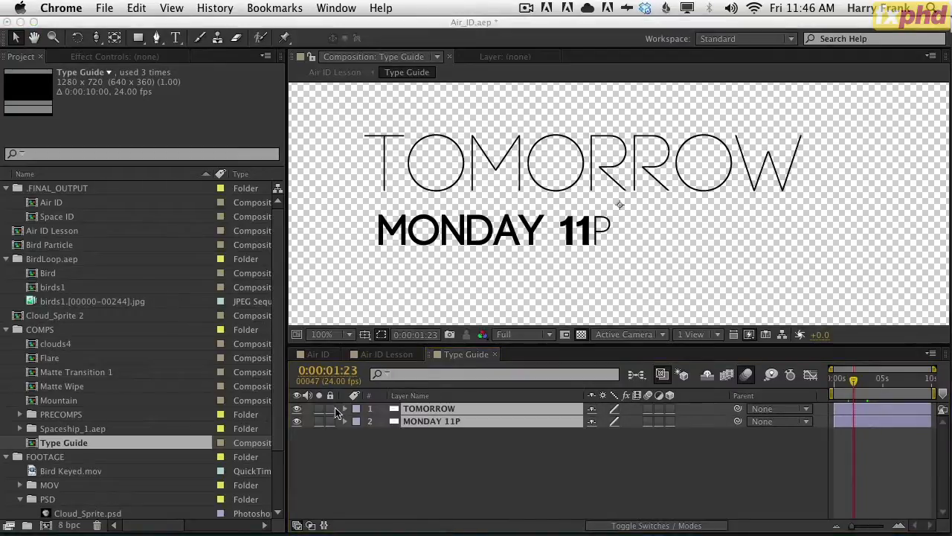
pyautogui.click(664, 223)
pyautogui.click(419, 484)
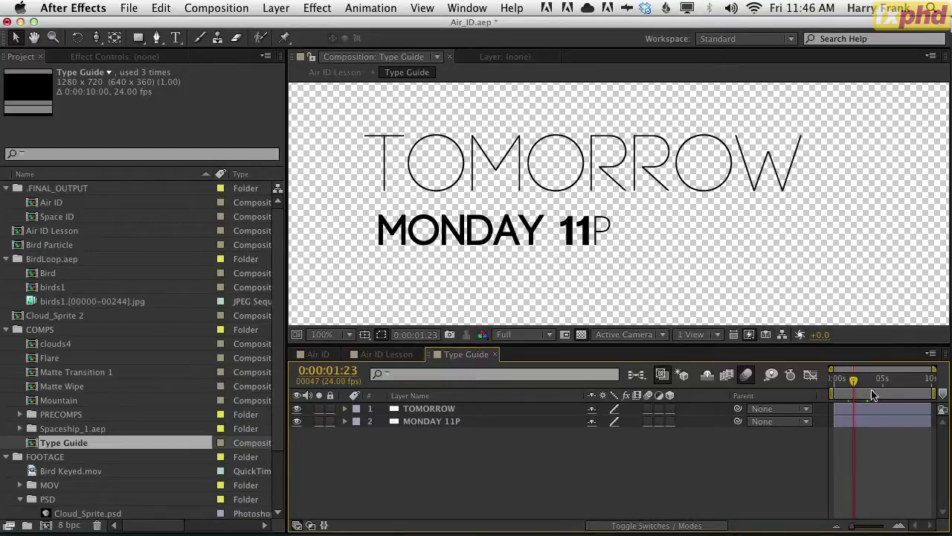
pyautogui.moveTo(856, 378); pyautogui.dragTo(863, 378)
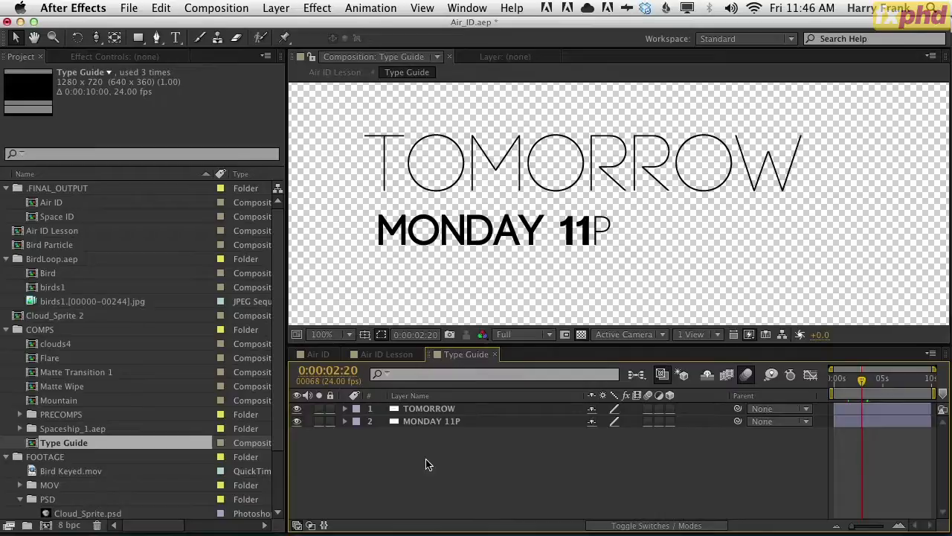
pyautogui.press('super+a')
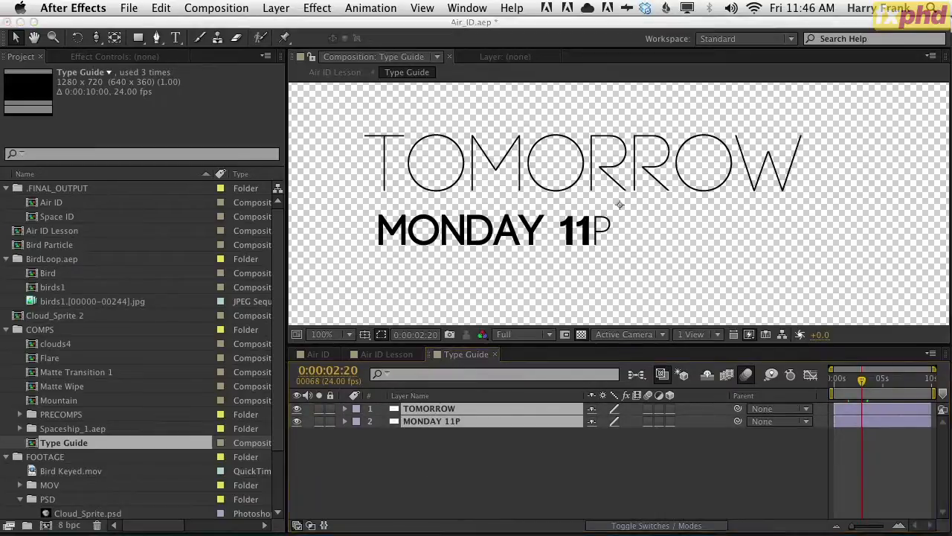
pyautogui.click(479, 422)
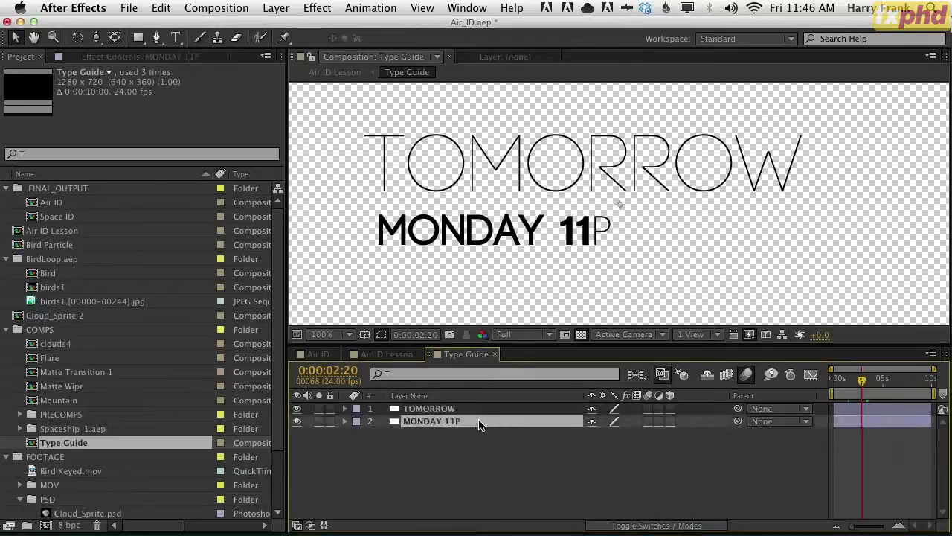
# Step: Switch to Chrome to review the Code Free Font page on fontfabric.com and its download options, and return to After Effects
pyautogui.press('super+Tab')
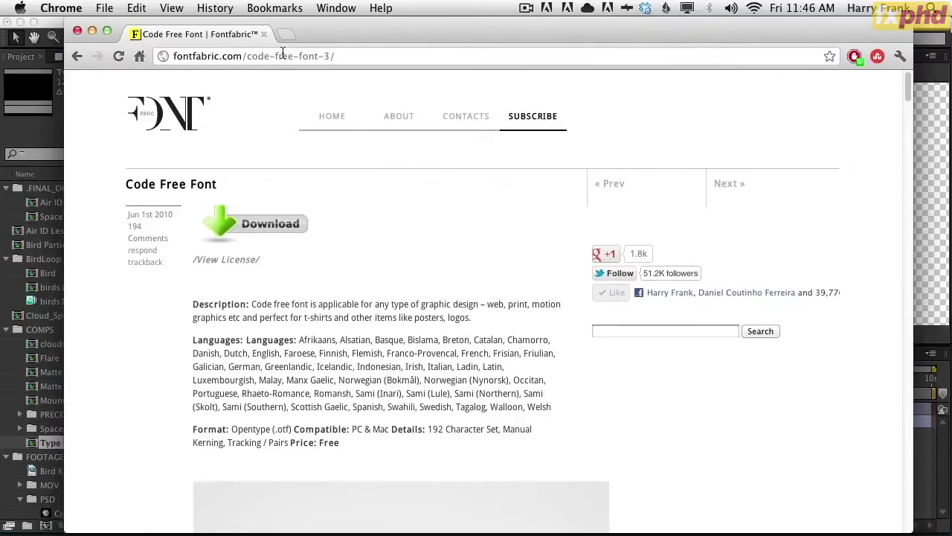
pyautogui.doubleClick(287, 55)
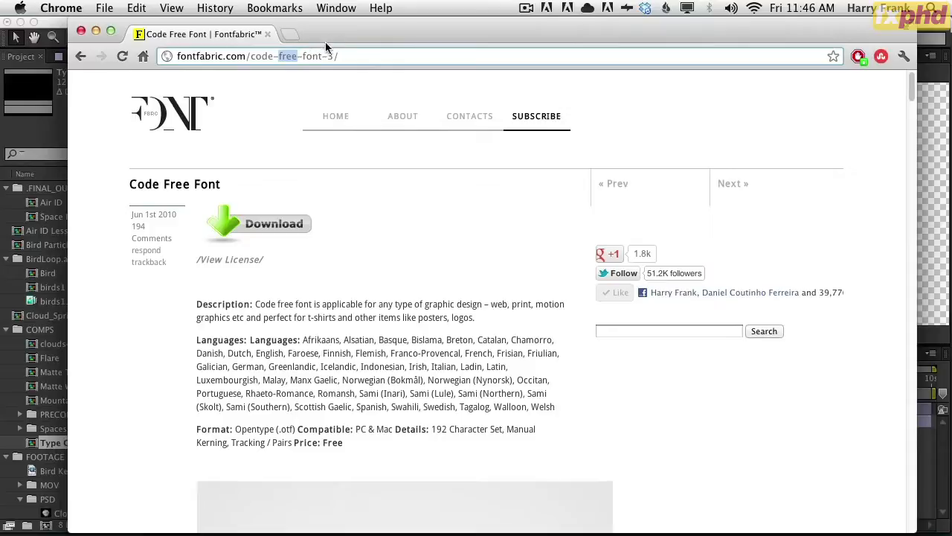
pyautogui.doubleClick(311, 56)
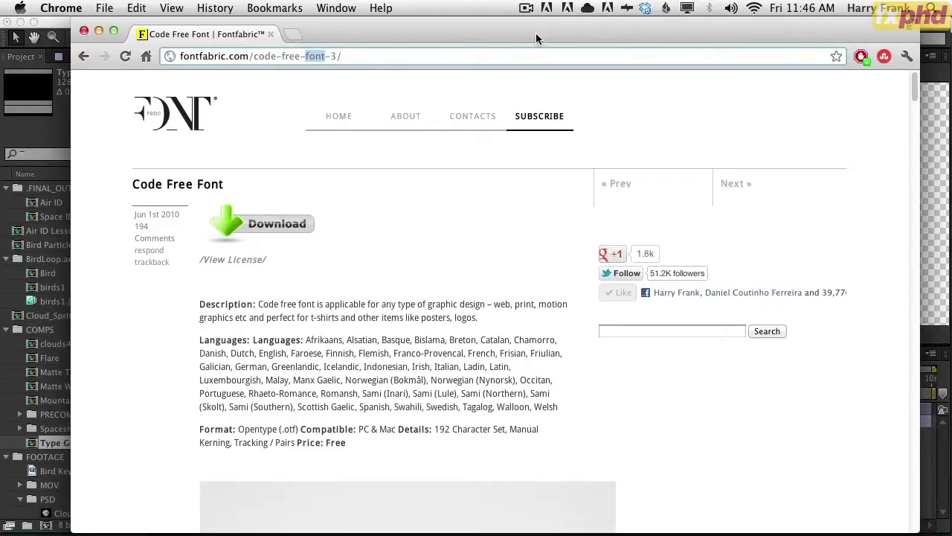
pyautogui.moveTo(544, 34); pyautogui.dragTo(530, 34)
pyautogui.moveTo(902, 89); pyautogui.dragTo(902, 274)
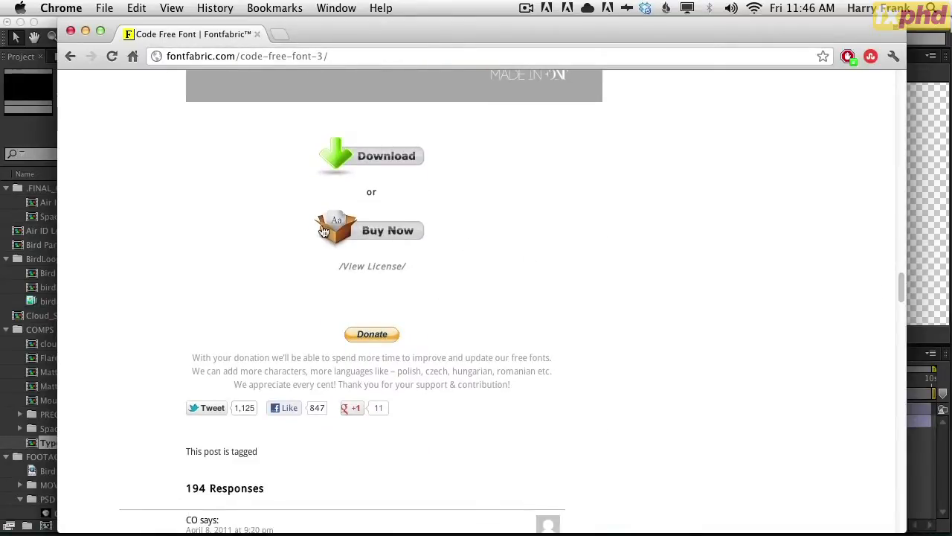
pyautogui.moveTo(902, 288); pyautogui.dragTo(863, 85)
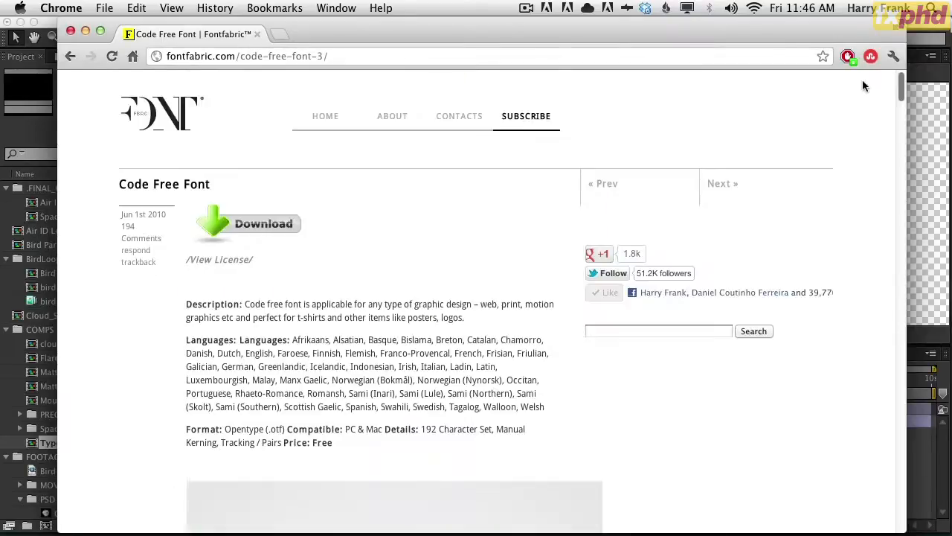
pyautogui.moveTo(405, 33); pyautogui.dragTo(416, 33)
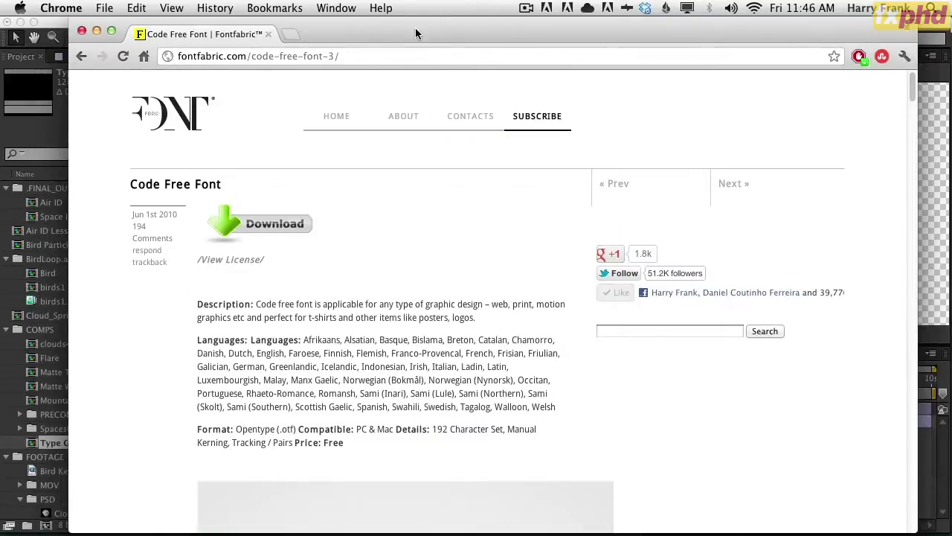
pyautogui.press('super+m')
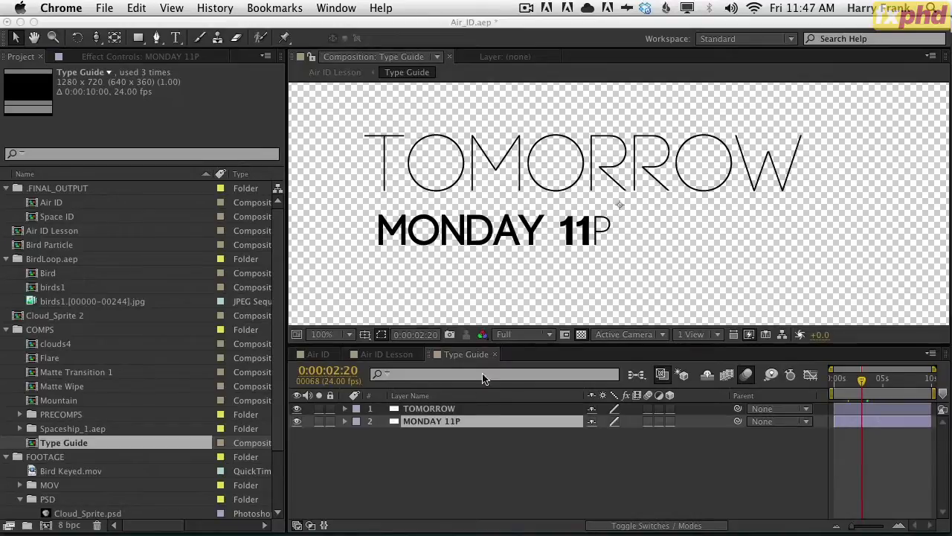
pyautogui.click(409, 489)
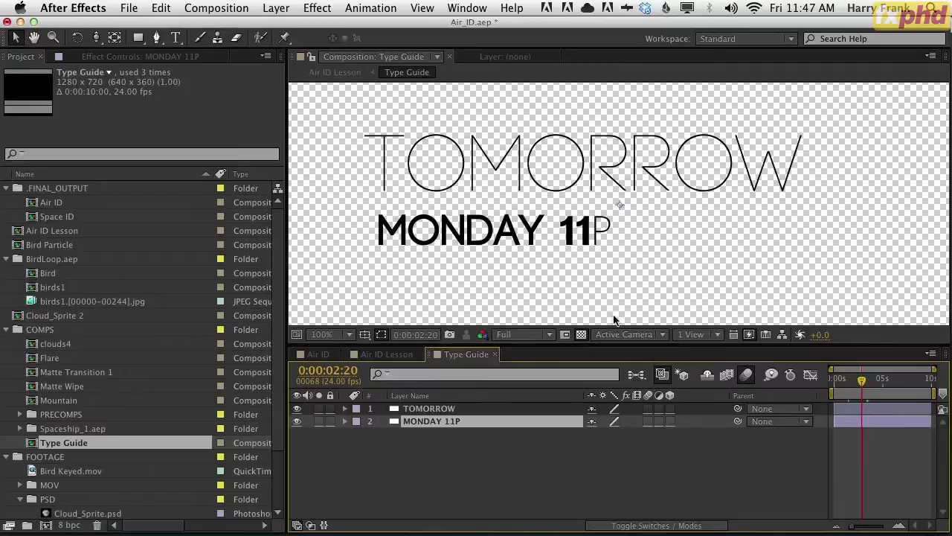
# Step: Close the Type Guide composition, and show the full six-second Air ID Lesson timeline with the current time at 0:00:01:04
pyautogui.click(492, 355)
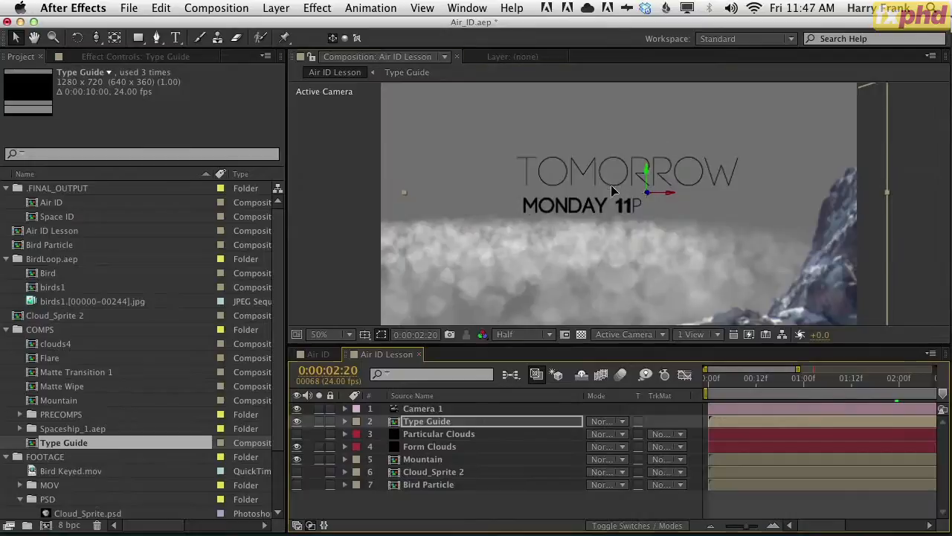
pyautogui.click(816, 379)
pyautogui.moveTo(797, 369); pyautogui.dragTo(933, 369)
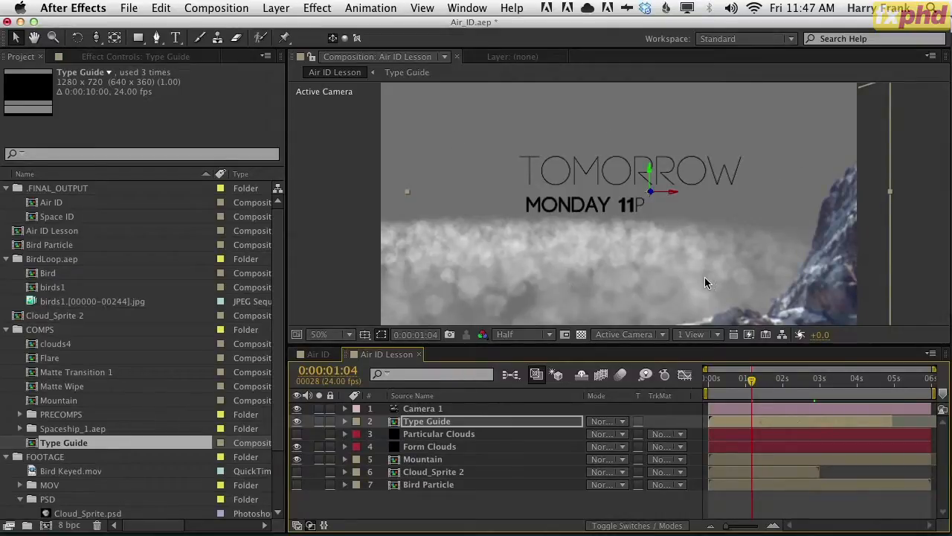
pyautogui.click(428, 507)
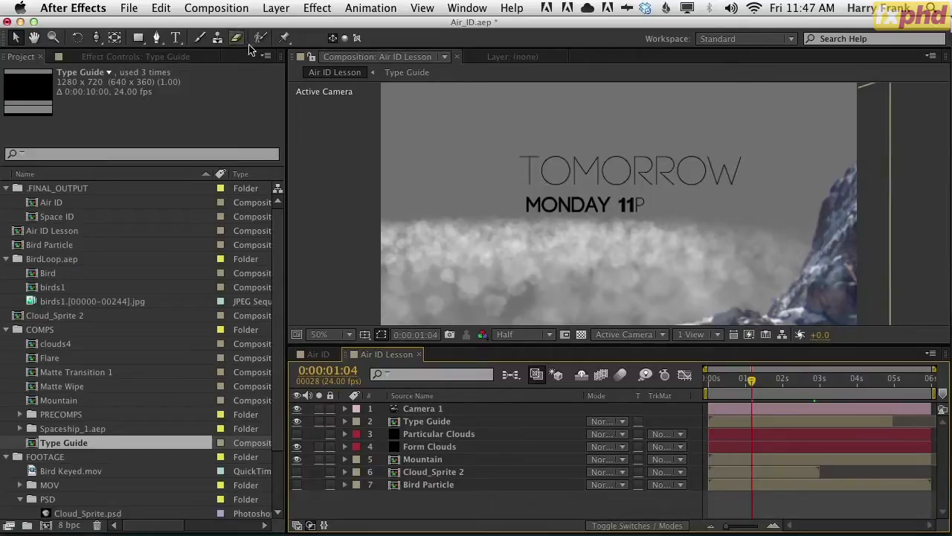
# Step: Add a white point light named Motion Path 1 with 100% intensity, no falloff and no cast shadows
pyautogui.click(266, 8)
pyautogui.moveTo(299, 30)
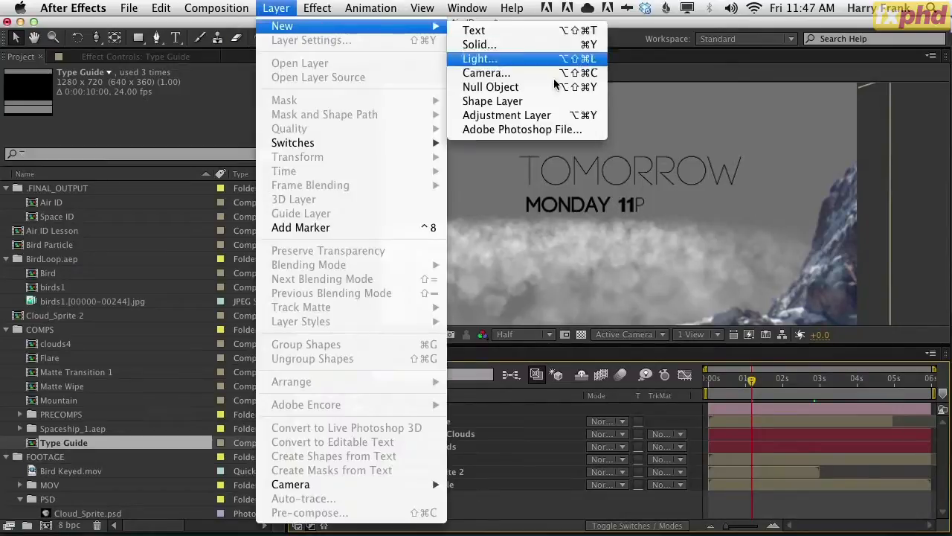
pyautogui.click(535, 65)
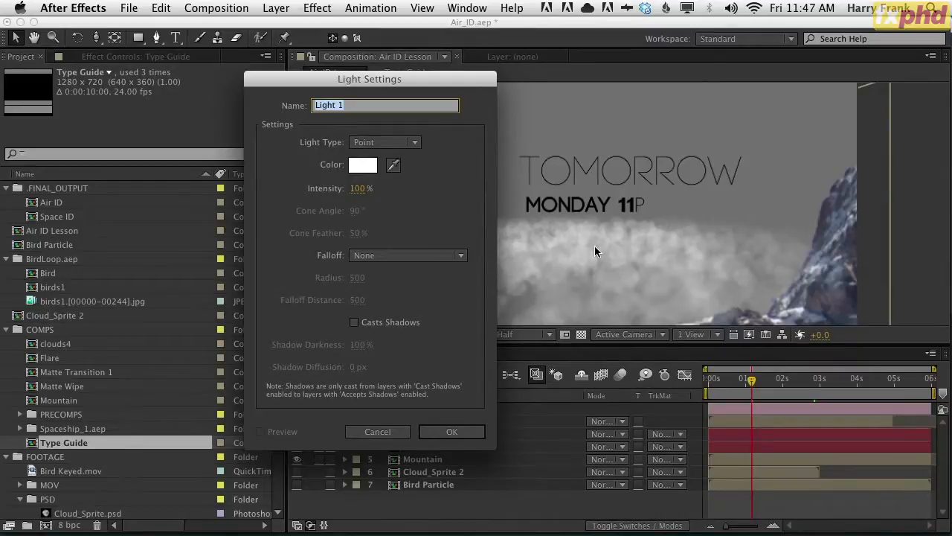
pyautogui.moveTo(438, 79); pyautogui.dragTo(331, 101)
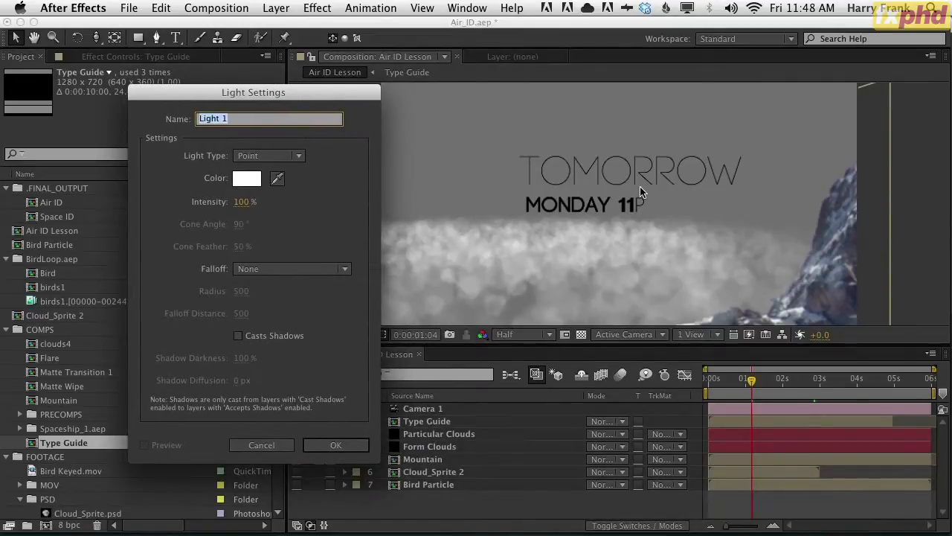
pyautogui.moveTo(320, 97); pyautogui.dragTo(356, 90)
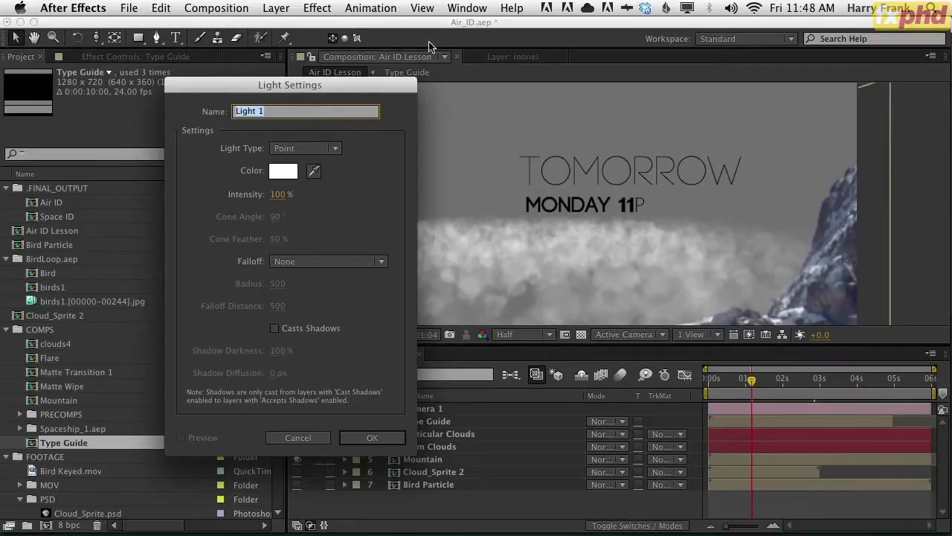
pyautogui.write('MOt')
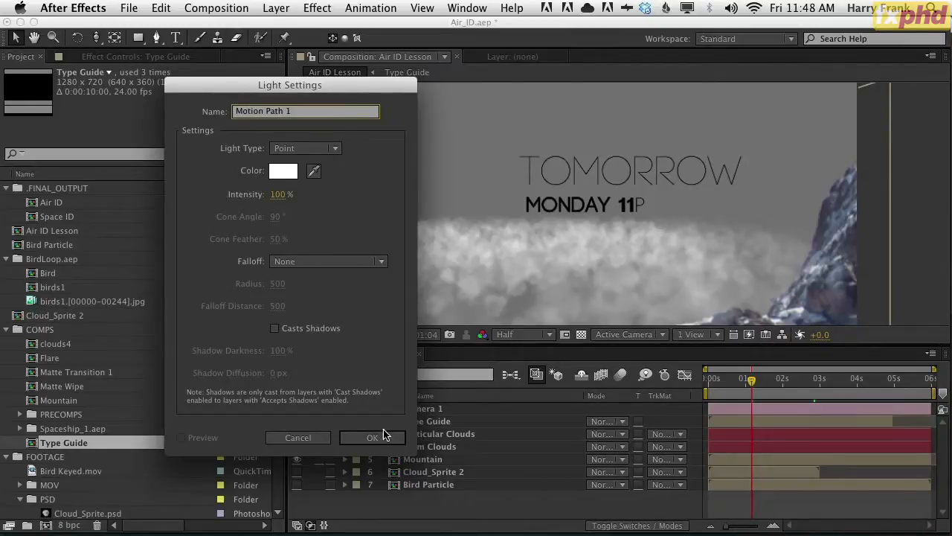
pyautogui.click(365, 444)
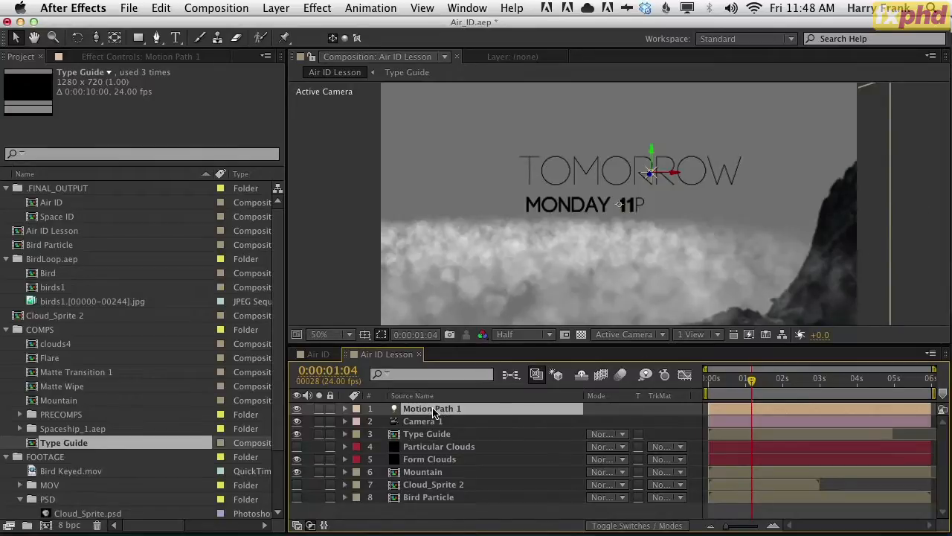
# Step: Reduce the Motion Path 1 light's intensity to 91% and collapse its light options
pyautogui.press('a')
pyautogui.press('a')
pyautogui.moveTo(597, 435); pyautogui.dragTo(569, 414)
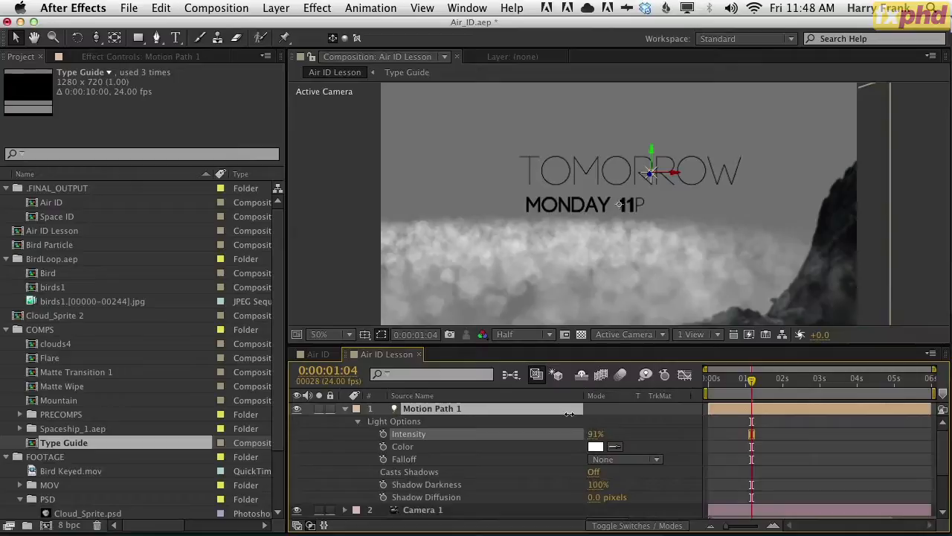
pyautogui.click(445, 410)
pyautogui.press('u')
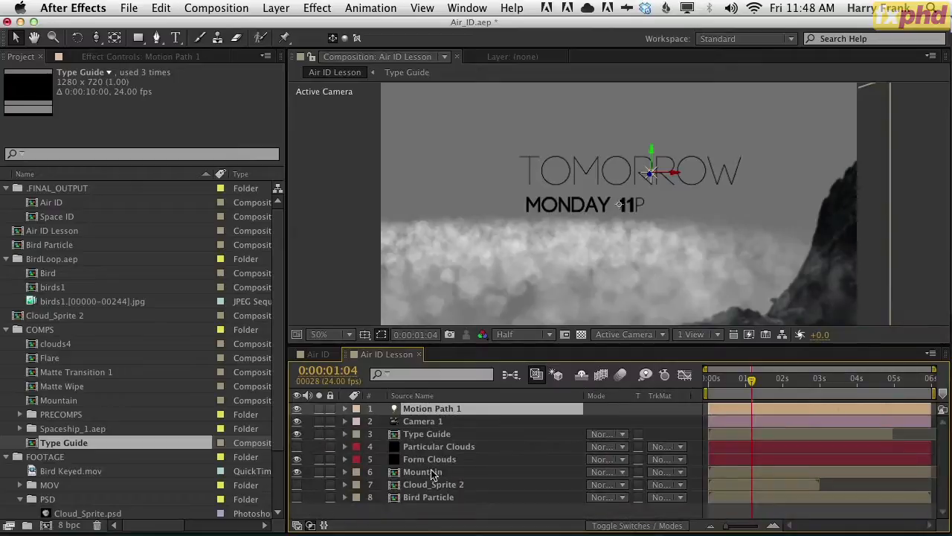
# Step: Check the Accepts Lights option in the Mountain layer's Material Options and collapse the layer
pyautogui.click(434, 474)
pyautogui.press('a')
pyautogui.press('a')
pyautogui.scroll(-3, 468, 462)
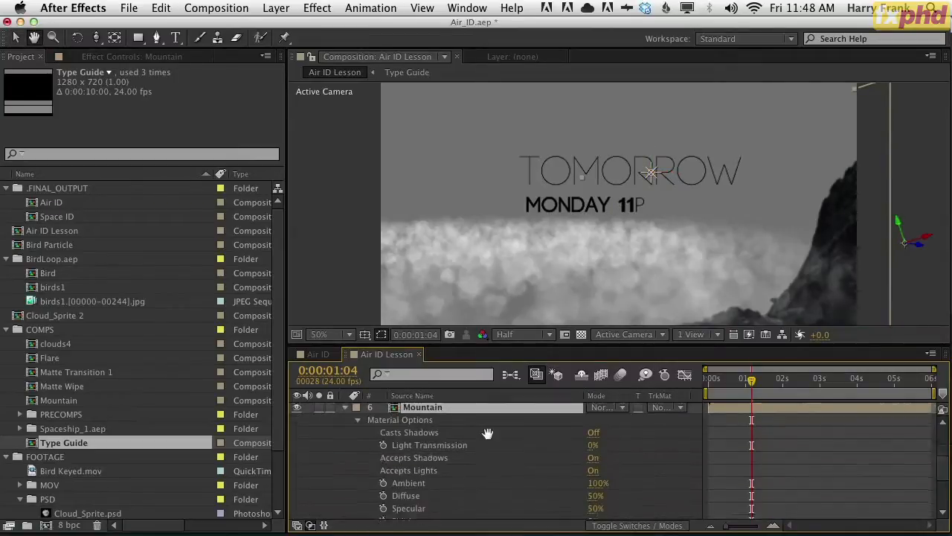
pyautogui.click(594, 467)
pyautogui.click(594, 467)
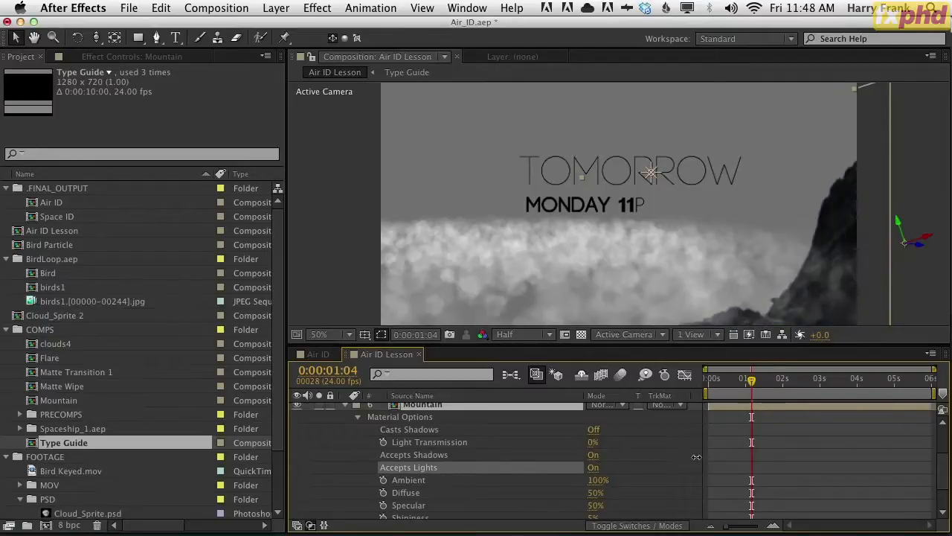
pyautogui.click(423, 404)
pyautogui.press('u')
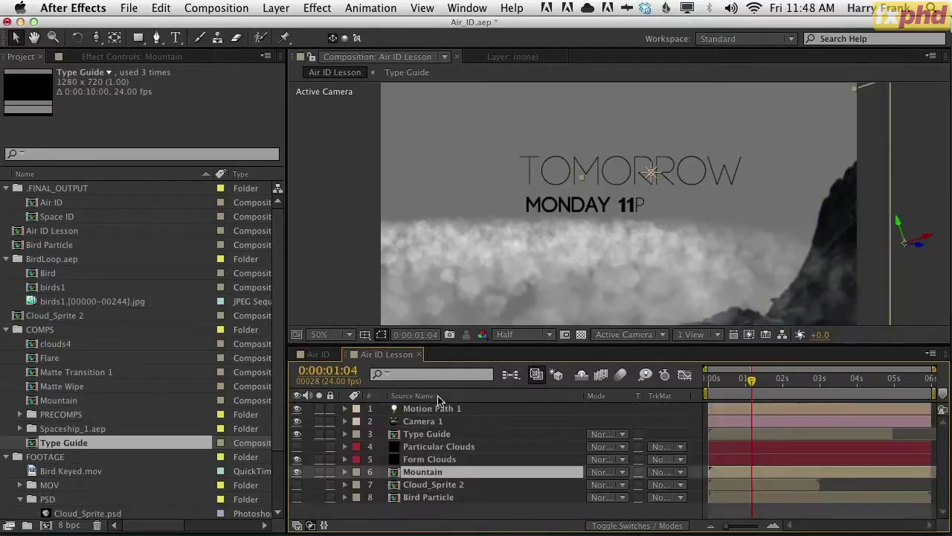
# Step: Try using the Motion Path 1 light as an adjustment layer, moving it below all layers and back above them
pyautogui.click(450, 409)
pyautogui.press('F4')
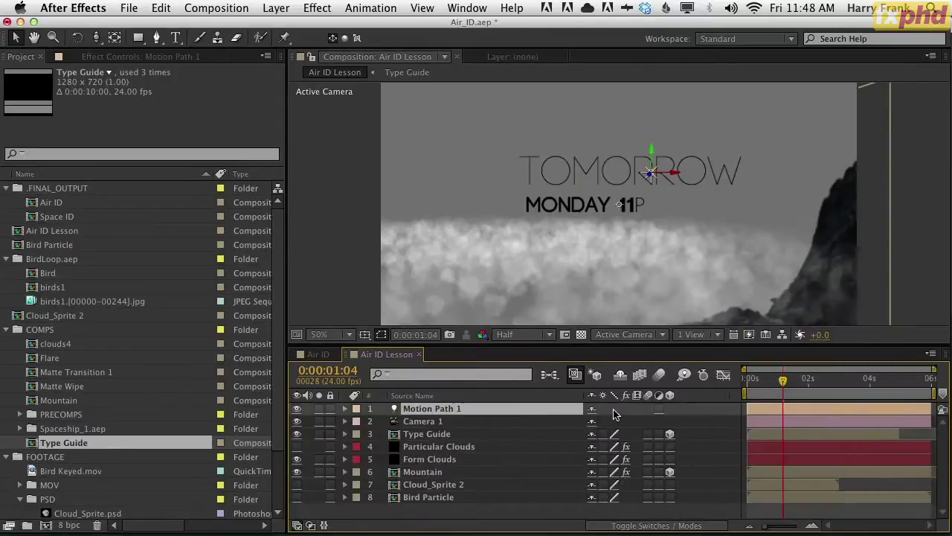
pyautogui.click(659, 409)
pyautogui.click(659, 408)
pyautogui.click(659, 408)
pyautogui.moveTo(432, 409); pyautogui.dragTo(447, 506)
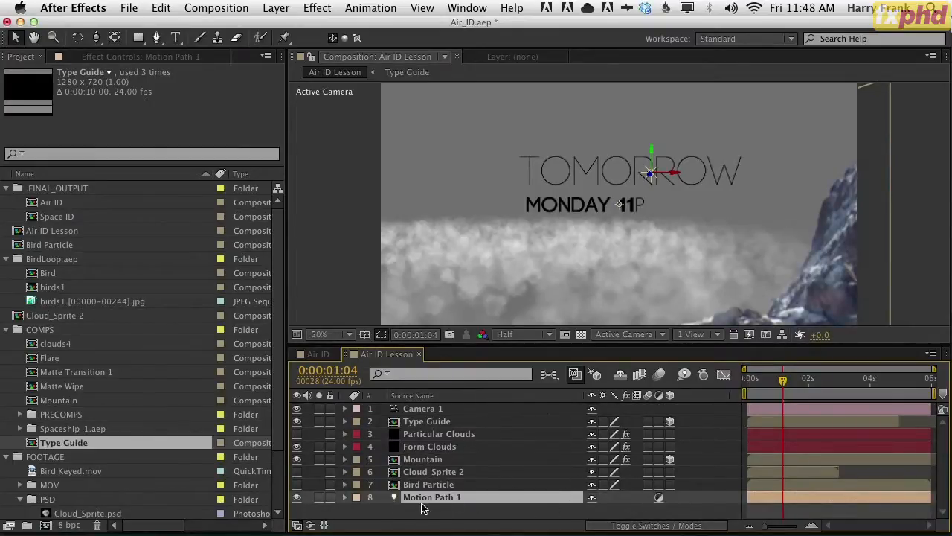
pyautogui.moveTo(458, 502); pyautogui.dragTo(474, 408)
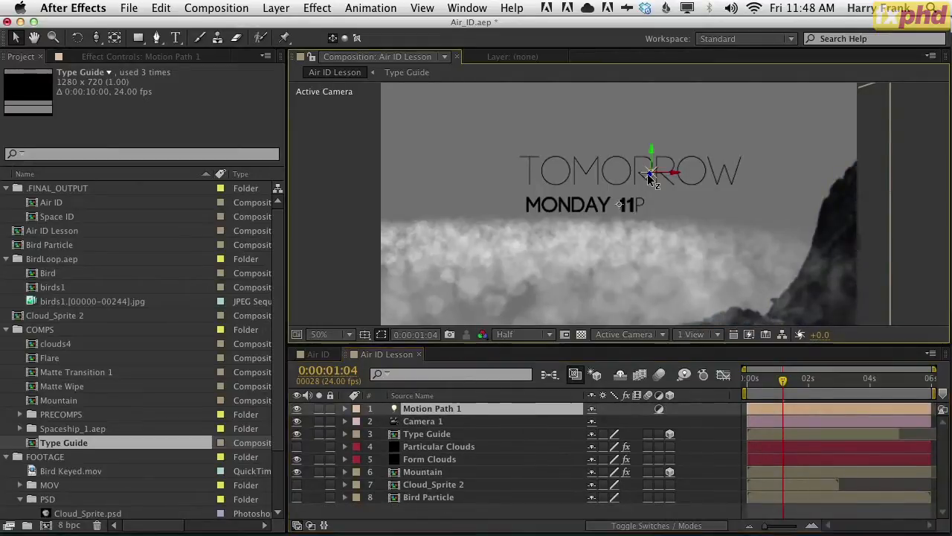
# Step: Move the Motion Path 1 light past the frame's left edge to about 90, 238, -429 and show its Position property
pyautogui.click(649, 177)
pyautogui.moveTo(512, 166); pyautogui.dragTo(299, 134)
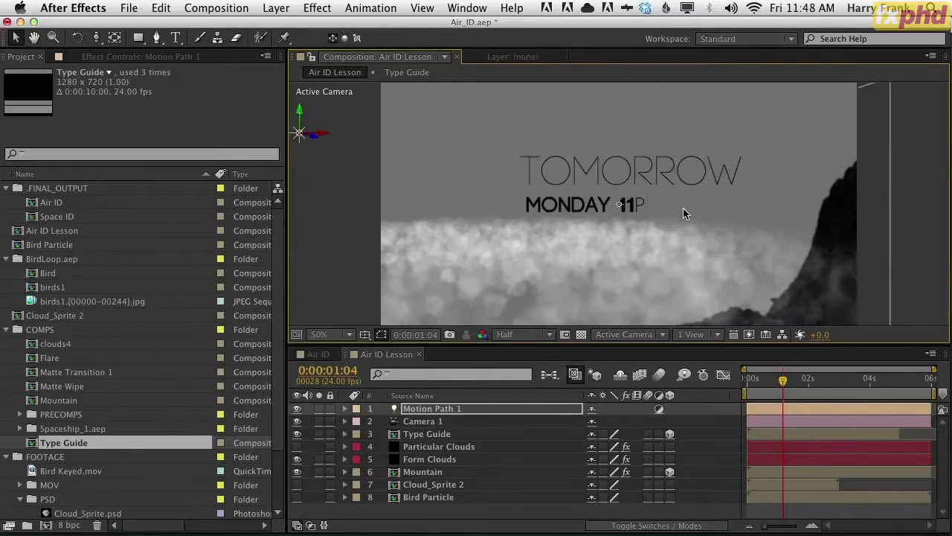
pyautogui.press('p')
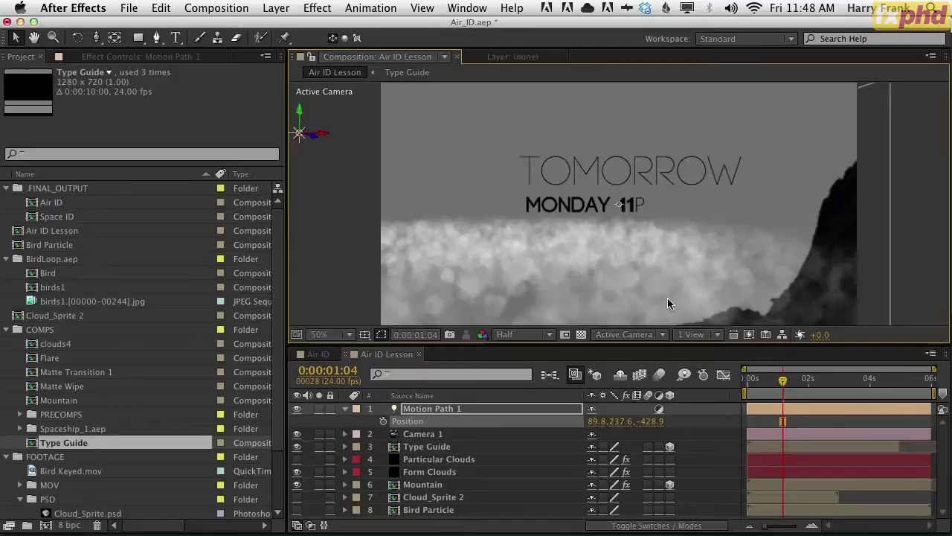
# Step: In the Top view, move the light beside the camera to about -182, 238, -1301 and keyframe its Position at 0:00:00:00
pyautogui.press(',')
pyautogui.click(630, 334)
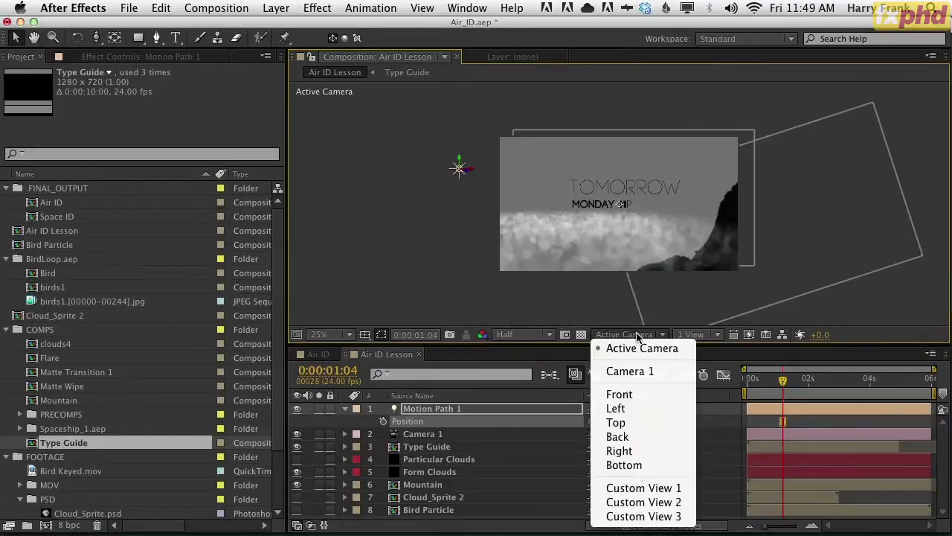
pyautogui.click(634, 424)
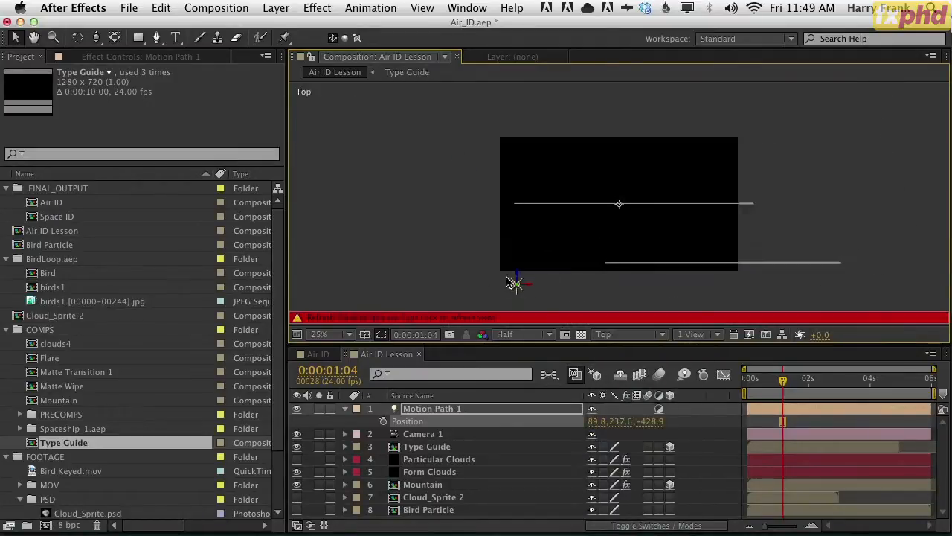
pyautogui.press(',')
pyautogui.moveTo(724, 193); pyautogui.dragTo(699, 164)
pyautogui.click(436, 434)
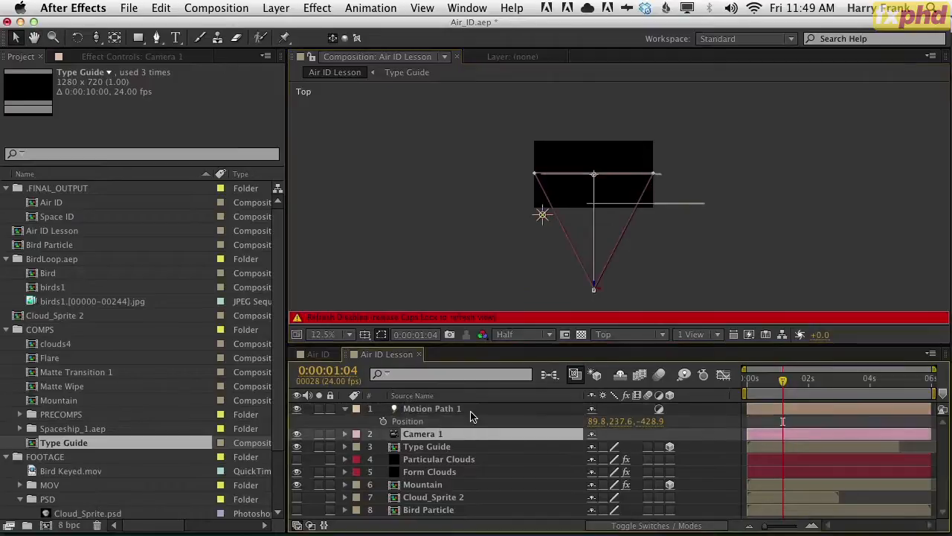
pyautogui.moveTo(534, 220); pyautogui.dragTo(513, 297)
pyautogui.press('Home')
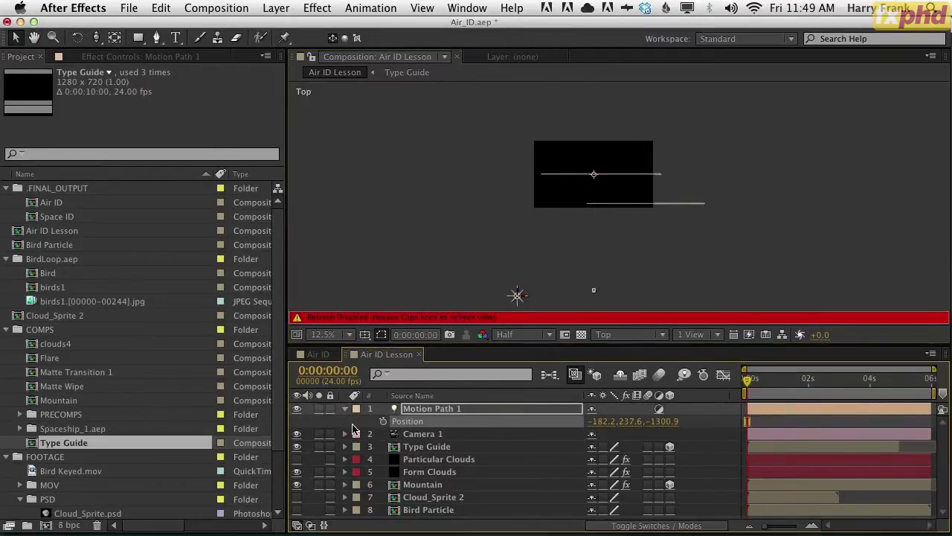
pyautogui.click(384, 421)
# Step: Keyframe the light near the title plane at 0:00:01:18, at about 418, -1490, 19, and beyond the comp's right edge at 0:00:02:21
pyautogui.moveTo(792, 387); pyautogui.dragTo(801, 385)
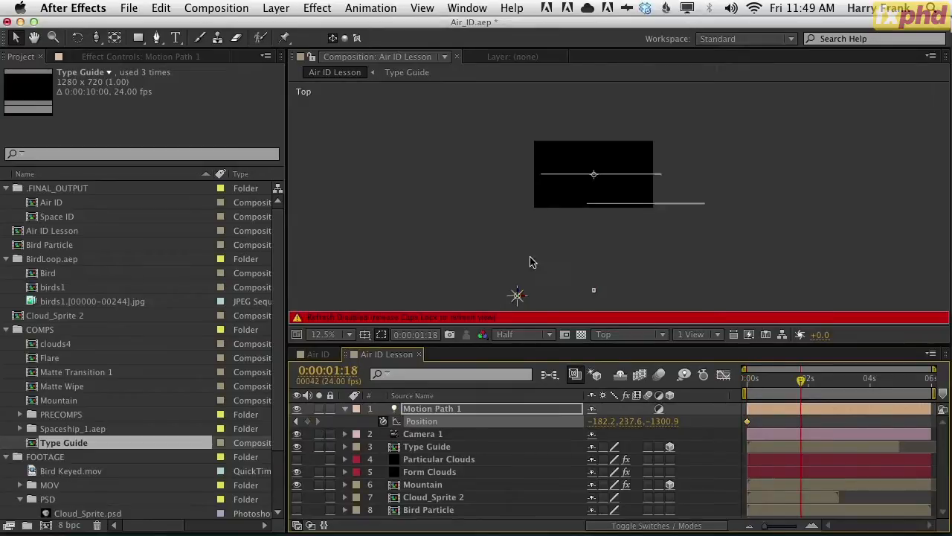
pyautogui.moveTo(517, 295); pyautogui.dragTo(572, 173)
pyautogui.click(430, 447)
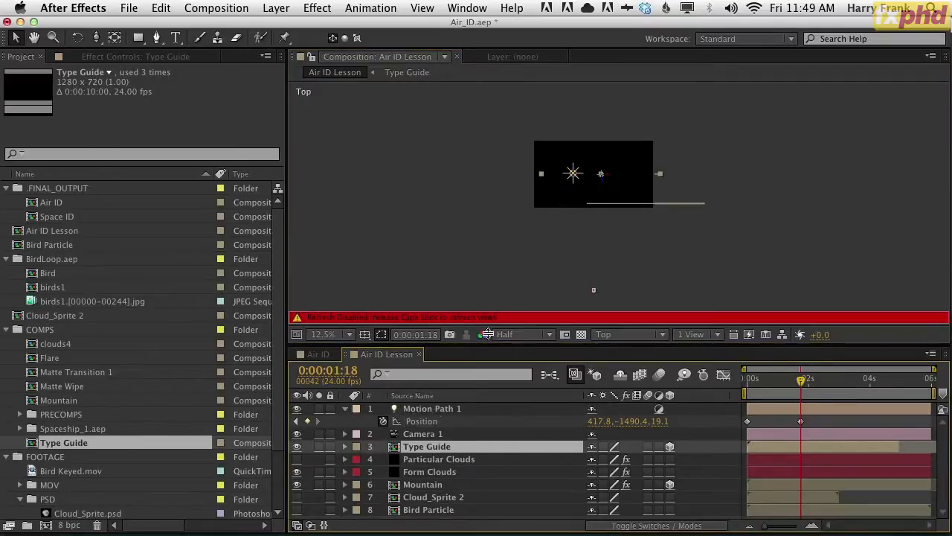
pyautogui.press('.')
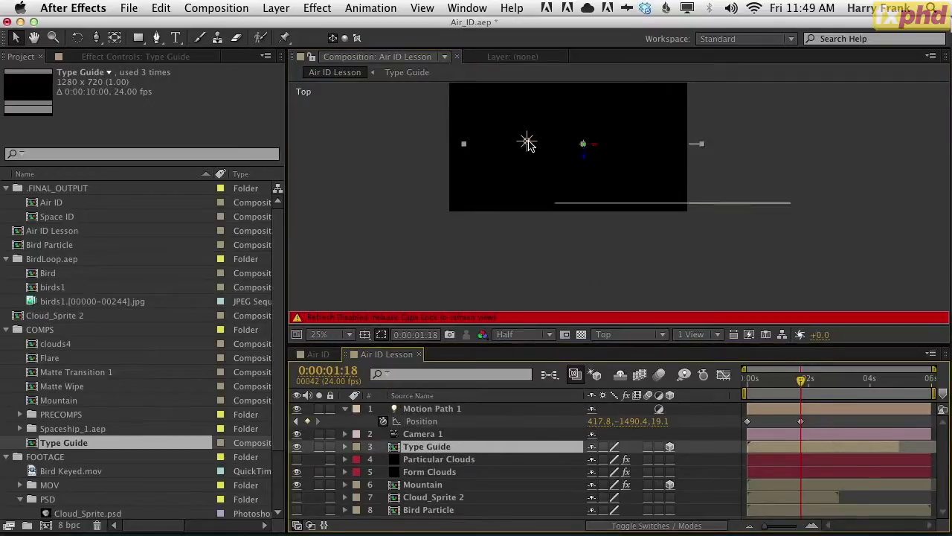
pyautogui.click(834, 392)
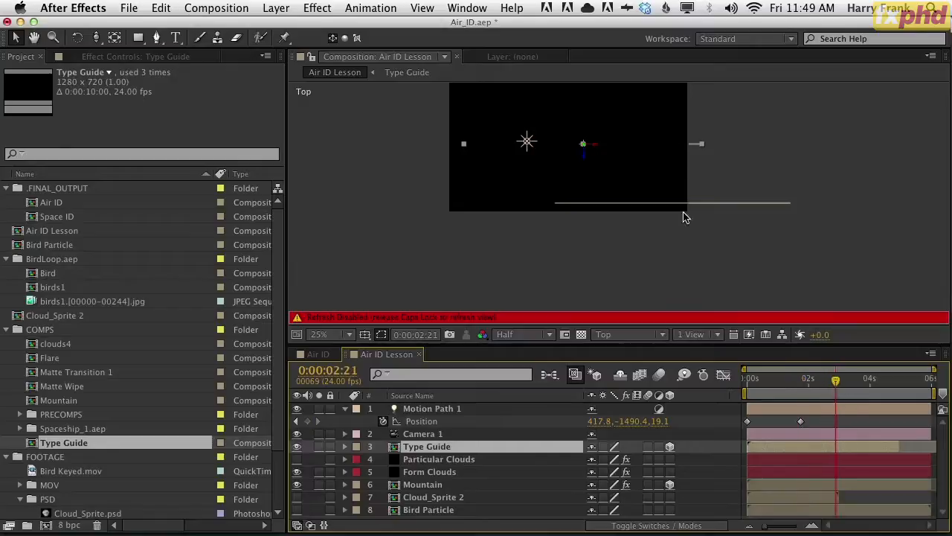
pyautogui.moveTo(541, 148); pyautogui.dragTo(729, 160)
# Step: Re-enable view refresh and examine the light's motion path at 0:00:01:05 in the Active Camera and Top views
pyautogui.press('F12')
pyautogui.click(421, 421)
pyautogui.moveTo(778, 381)
pyautogui.mouseDown()
pyautogui.moveTo(762, 381)
pyautogui.moveTo(776, 383)
pyautogui.mouseUp()
pyautogui.press('capslock')
pyautogui.scroll(2, 700, 211)
pyautogui.moveTo(699, 210); pyautogui.dragTo(665, 243)
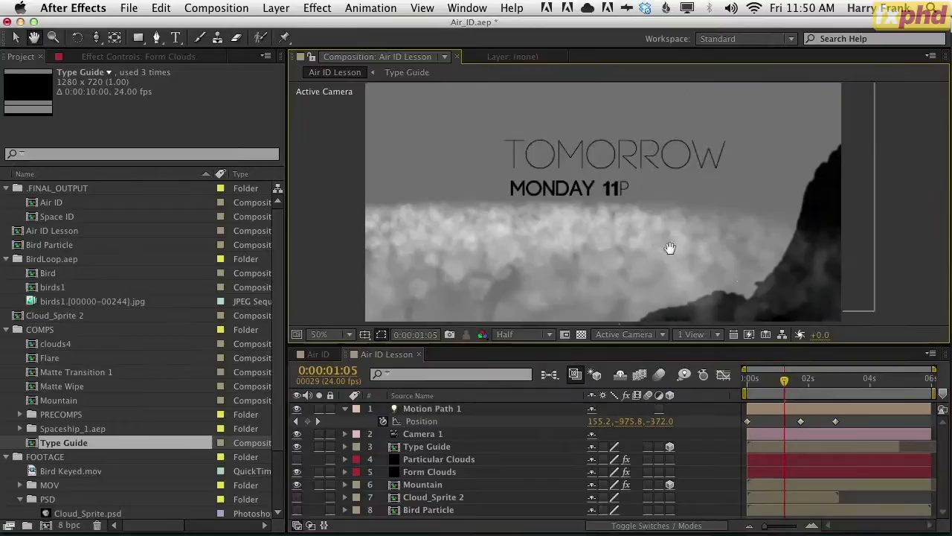
pyautogui.click(628, 334)
pyautogui.click(617, 423)
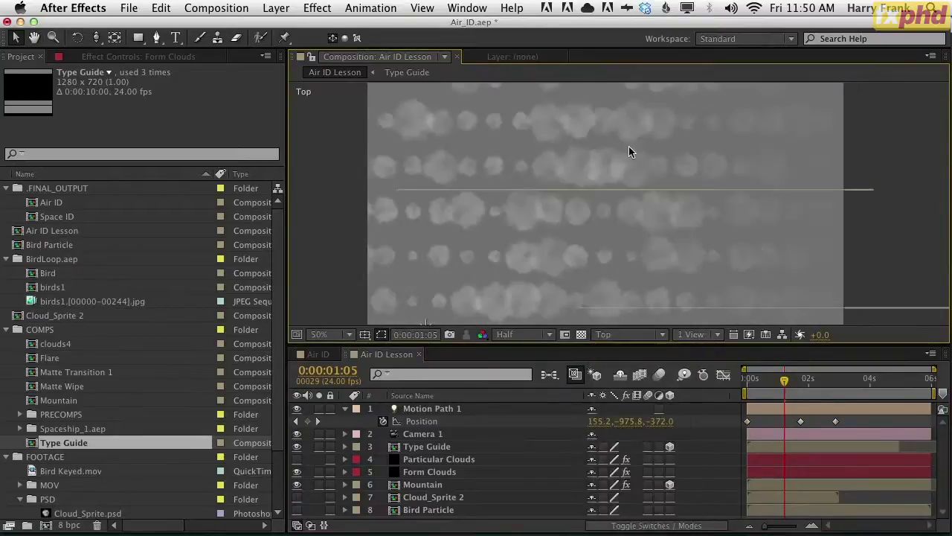
pyautogui.press(',')
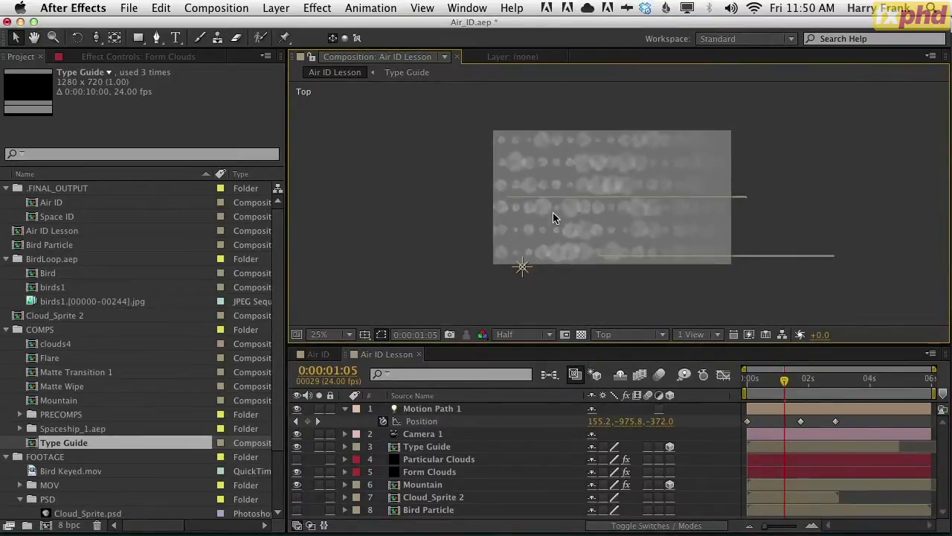
pyautogui.click(439, 410)
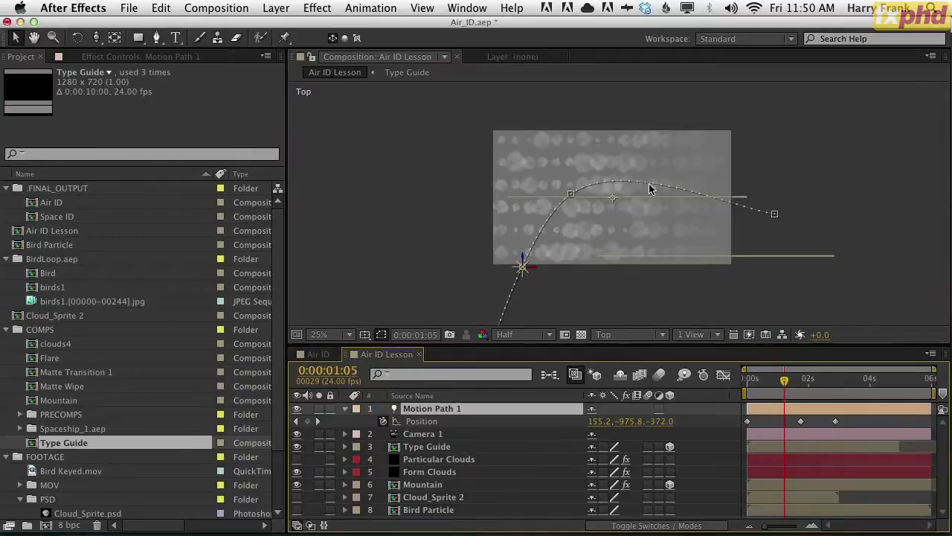
# Step: With all Position keyframes selected at 0:00:01:18 in the Active Camera view, shift the light's whole path vertically until Y is 359.6
pyautogui.press('F12')
pyautogui.moveTo(642, 251); pyautogui.dragTo(704, 325)
pyautogui.press(',')
pyautogui.moveTo(778, 227); pyautogui.dragTo(663, 134)
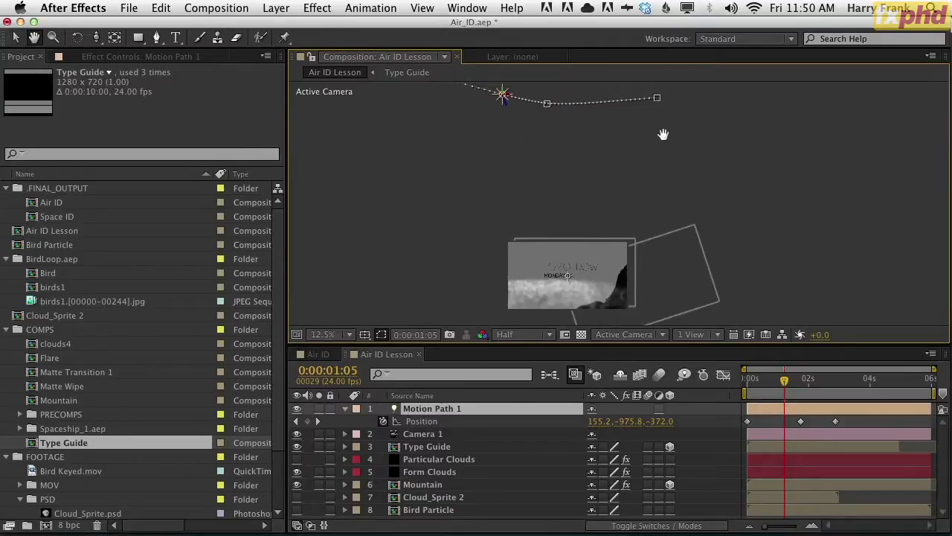
pyautogui.click(430, 422)
pyautogui.moveTo(785, 383); pyautogui.dragTo(801, 388)
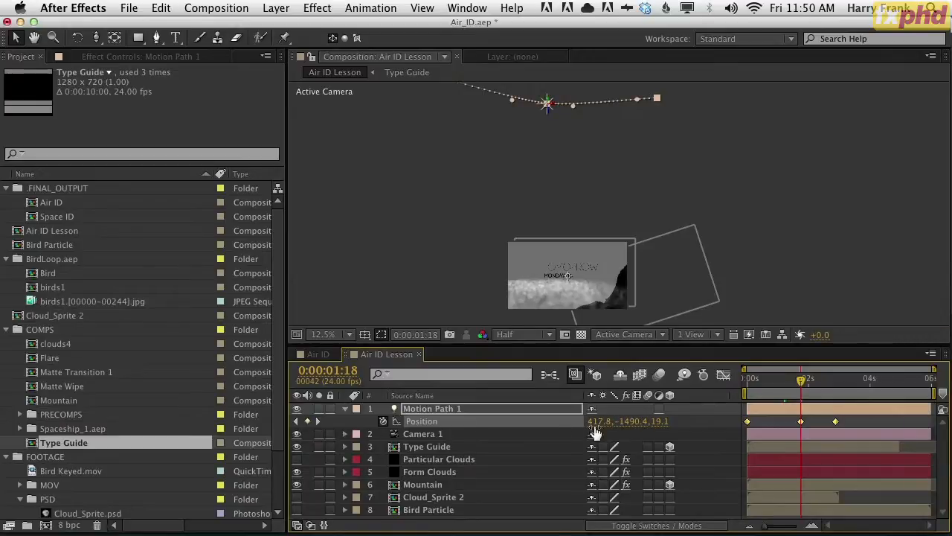
pyautogui.moveTo(625, 422); pyautogui.dragTo(927, 407)
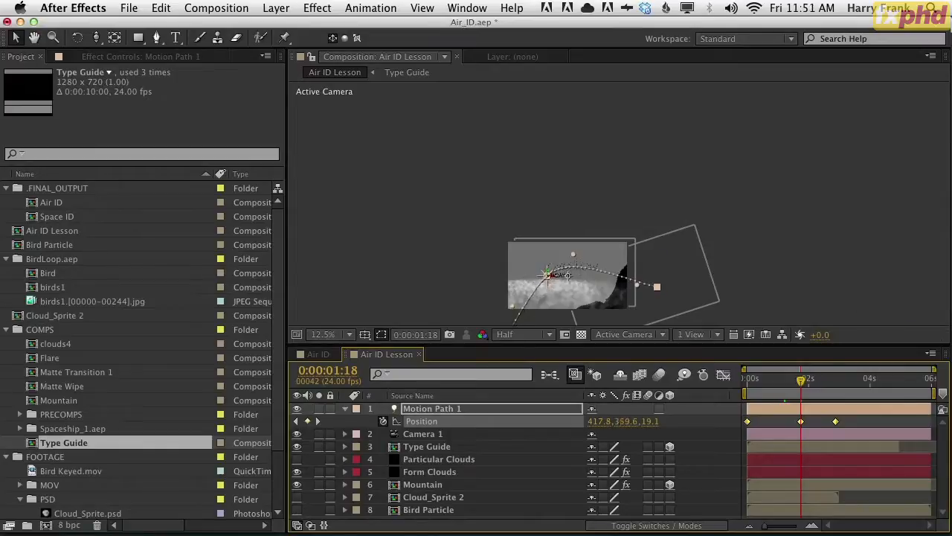
pyautogui.scroll(2, 691, 215)
pyautogui.moveTo(669, 313); pyautogui.dragTo(682, 183)
pyautogui.click(838, 273)
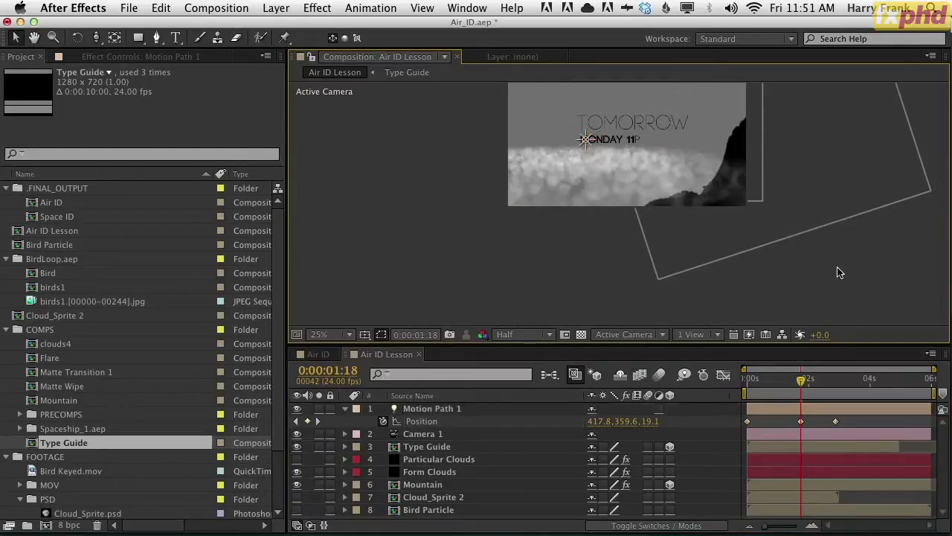
# Step: At 0:00:00:00, bring the light's starting position closer to the frame, to about 378, 848, -819
pyautogui.press('Home')
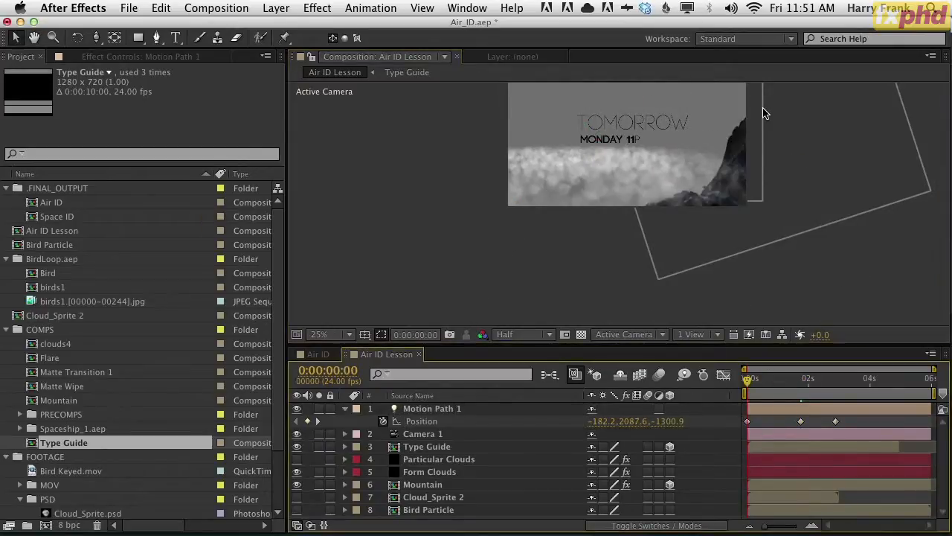
pyautogui.scroll(-1, 764, 113)
pyautogui.scroll(-1, 765, 113)
pyautogui.click(439, 421)
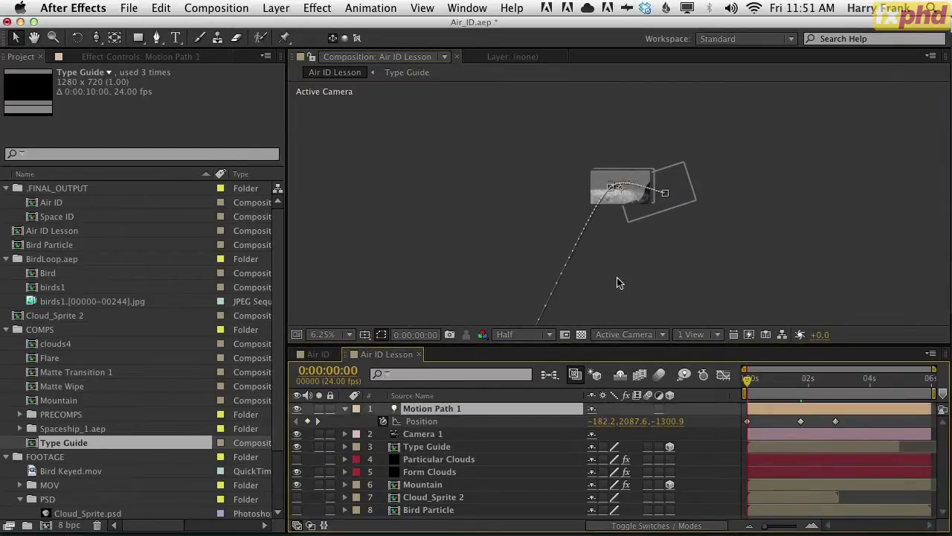
pyautogui.moveTo(613, 145); pyautogui.dragTo(642, 127)
pyautogui.moveTo(633, 422); pyautogui.dragTo(548, 418)
pyautogui.moveTo(663, 421)
pyautogui.mouseDown()
pyautogui.moveTo(709, 421)
pyautogui.moveTo(681, 421)
pyautogui.mouseUp()
pyautogui.moveTo(536, 247); pyautogui.dragTo(636, 172)
pyautogui.press('.')
pyautogui.moveTo(715, 246); pyautogui.dragTo(676, 261)
pyautogui.moveTo(662, 421); pyautogui.dragTo(561, 418)
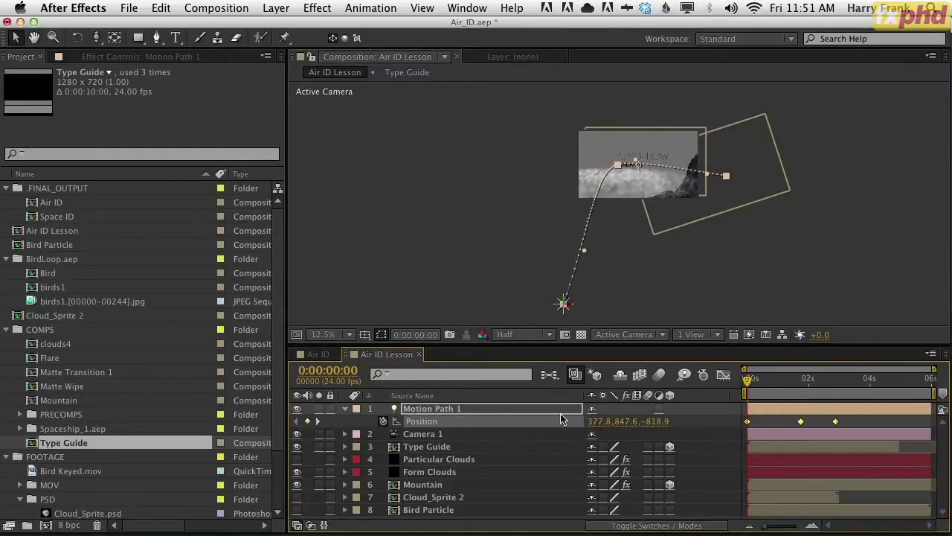
# Step: Raise the light's first Position keyframe to about 366, 270, -801, so the path starts at the frame's upper left
pyautogui.click(510, 426)
pyautogui.moveTo(660, 421); pyautogui.dragTo(668, 421)
pyautogui.moveTo(600, 421); pyautogui.dragTo(186, 430)
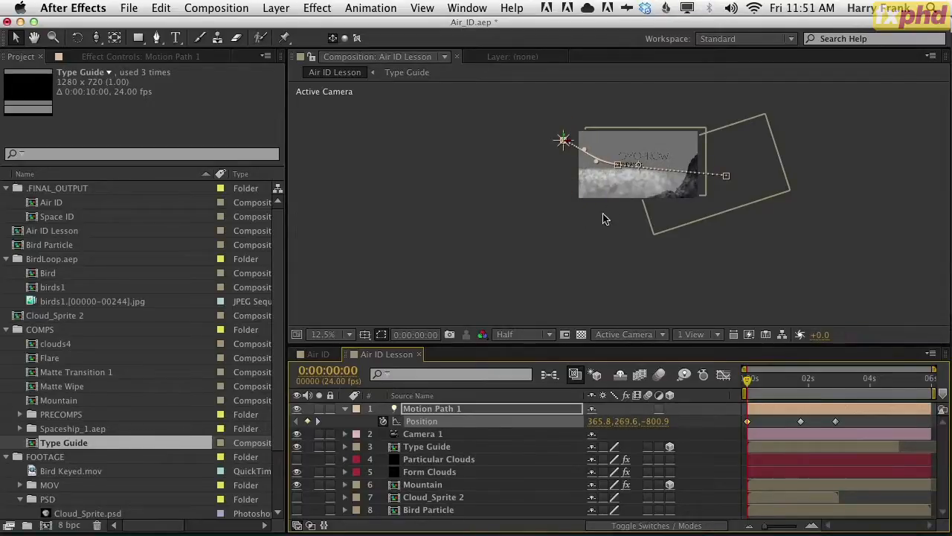
# Step: Reshape the light's motion path to dip before the title, arc across TOMORROW and end just beyond the mountain
pyautogui.moveTo(726, 175); pyautogui.dragTo(724, 165)
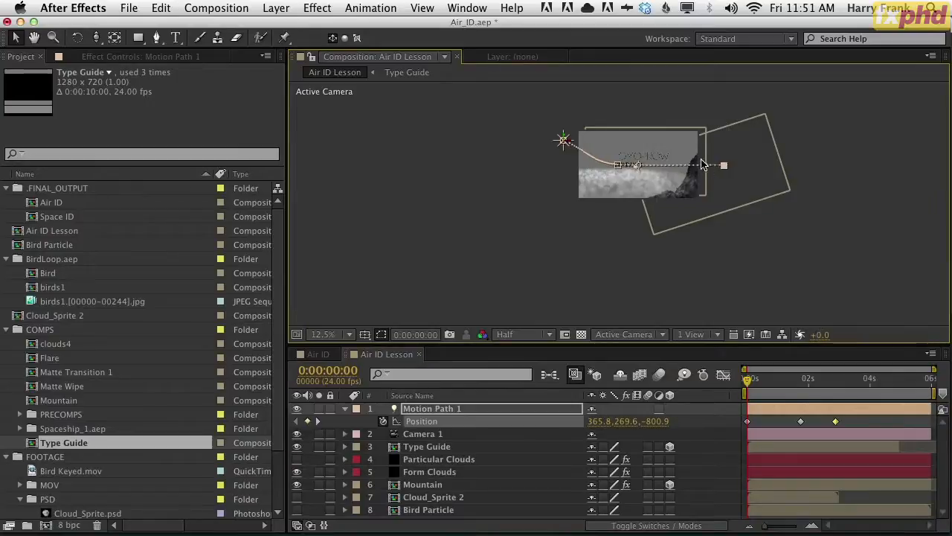
pyautogui.press('.')
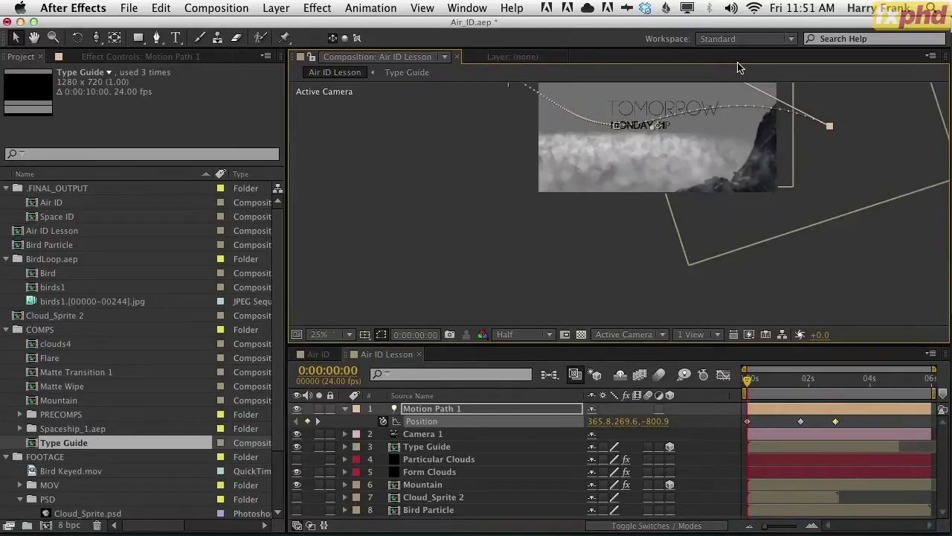
pyautogui.moveTo(614, 119); pyautogui.dragTo(603, 225)
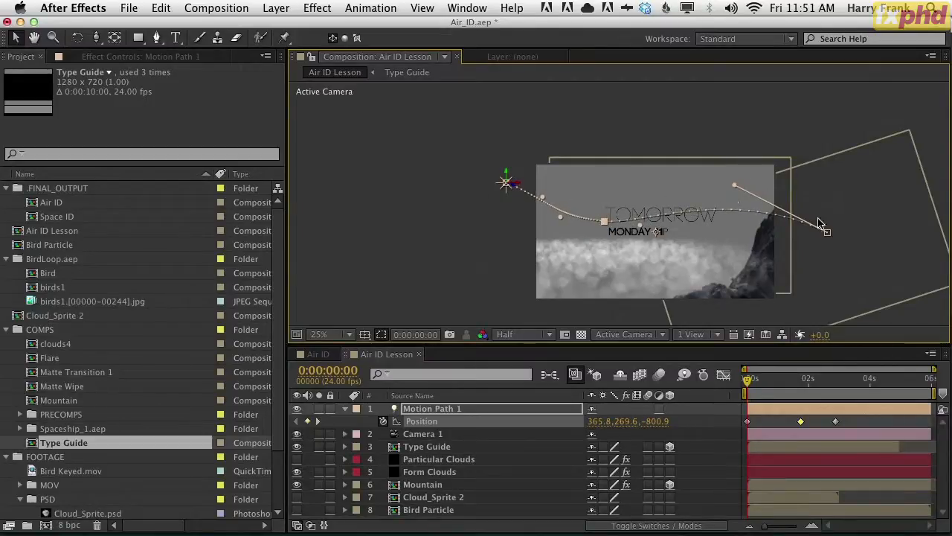
pyautogui.moveTo(827, 236); pyautogui.dragTo(808, 214)
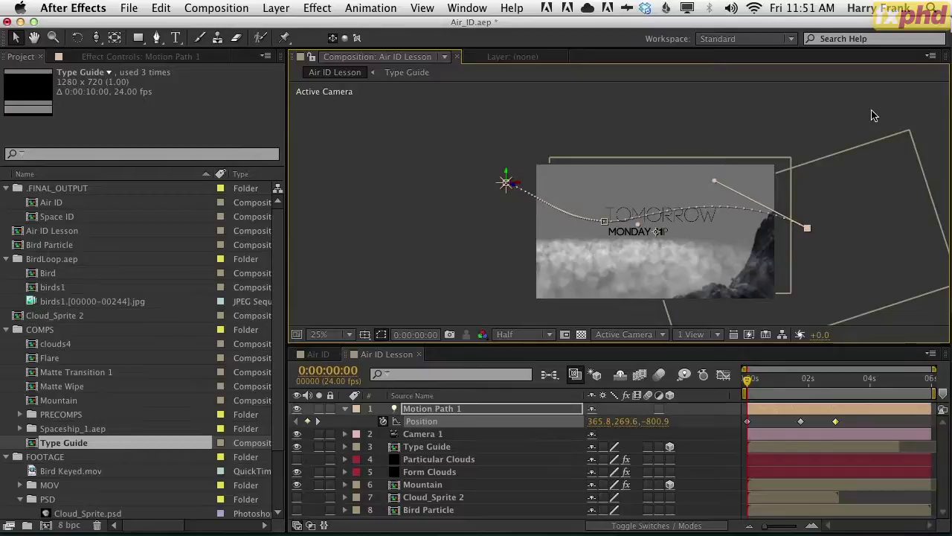
pyautogui.press('.')
pyautogui.press('.')
pyautogui.moveTo(692, 189); pyautogui.dragTo(622, 128)
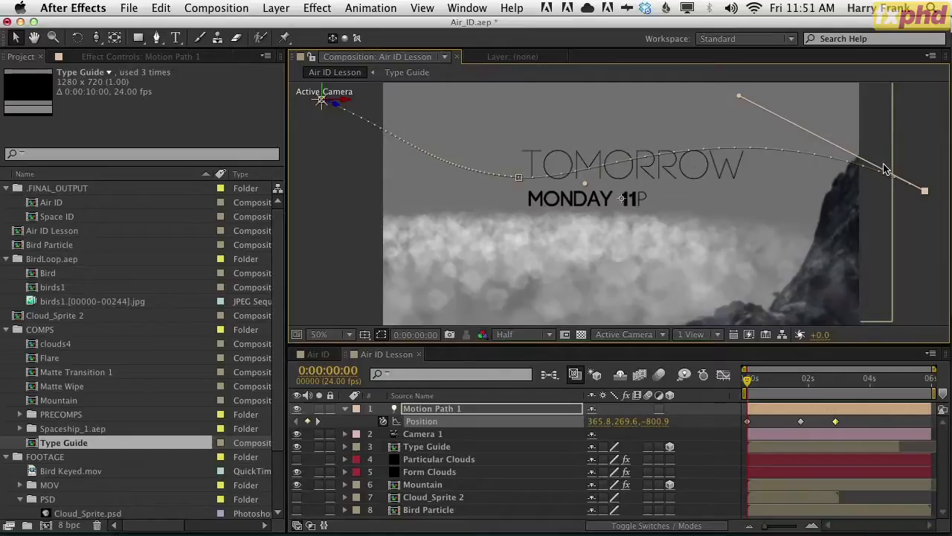
# Step: Add a new 1280 x 720 black solid named Bird Particles above the Motion Path 1 light
pyautogui.click(429, 413)
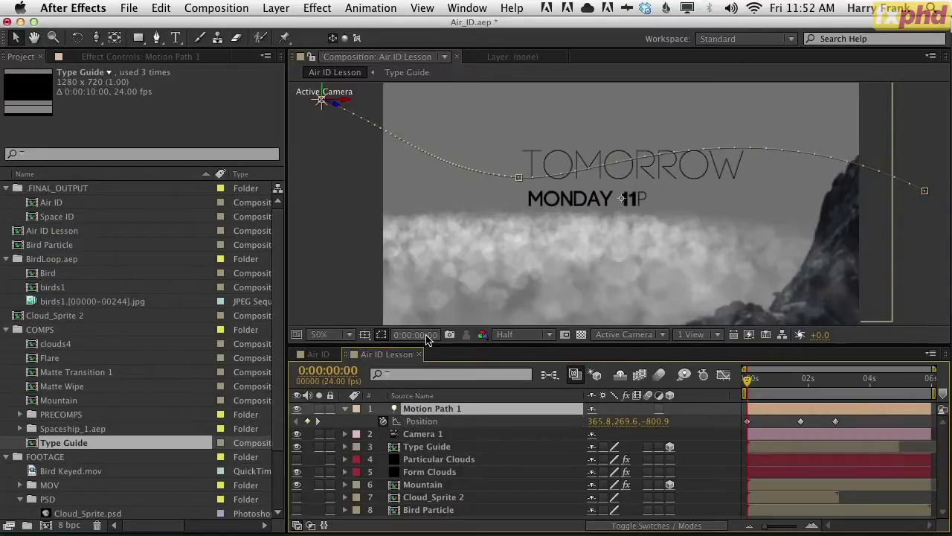
pyautogui.press('super+y')
pyautogui.write('Birds Particles')
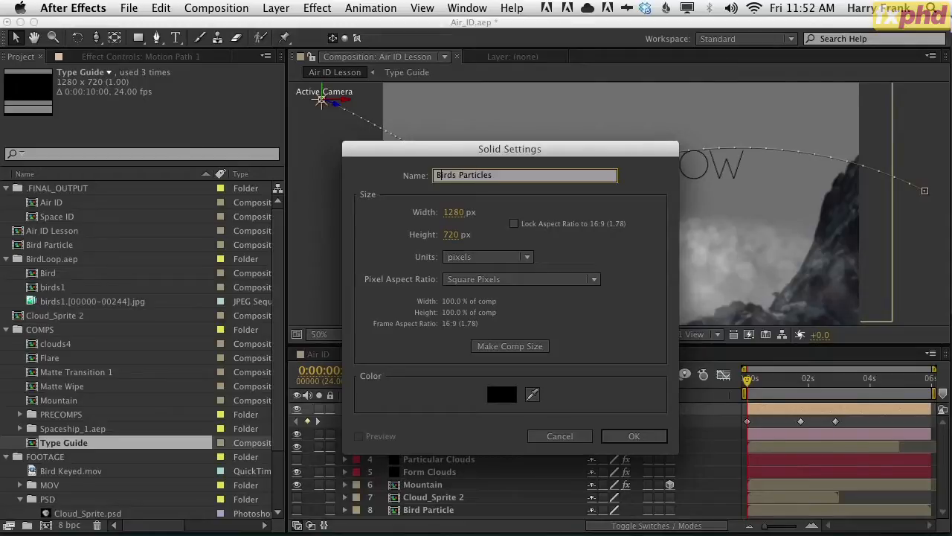
pyautogui.press('BackSpace')
pyautogui.press('Return')
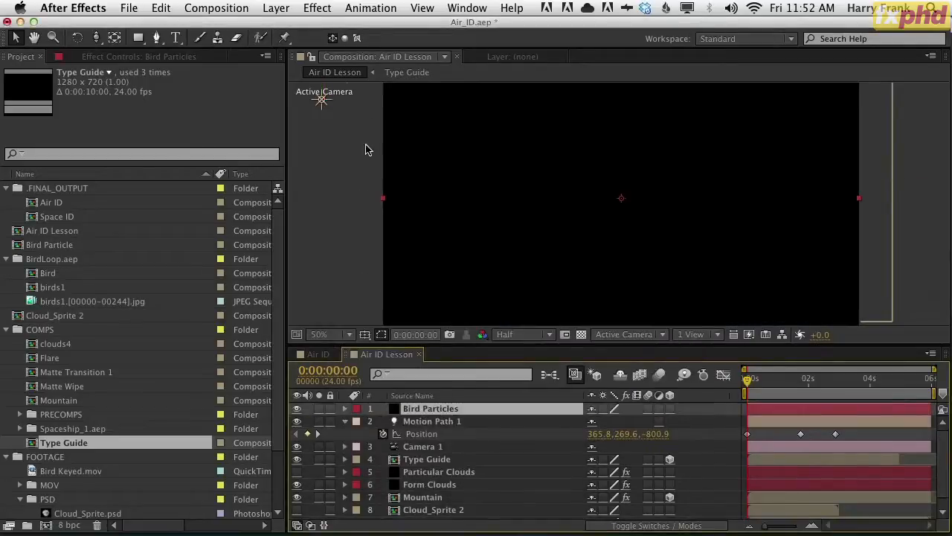
# Step: Apply the Trapcode Particular effect to the Bird Particles solid
pyautogui.click(318, 8)
pyautogui.scroll(-10, 372, 498)
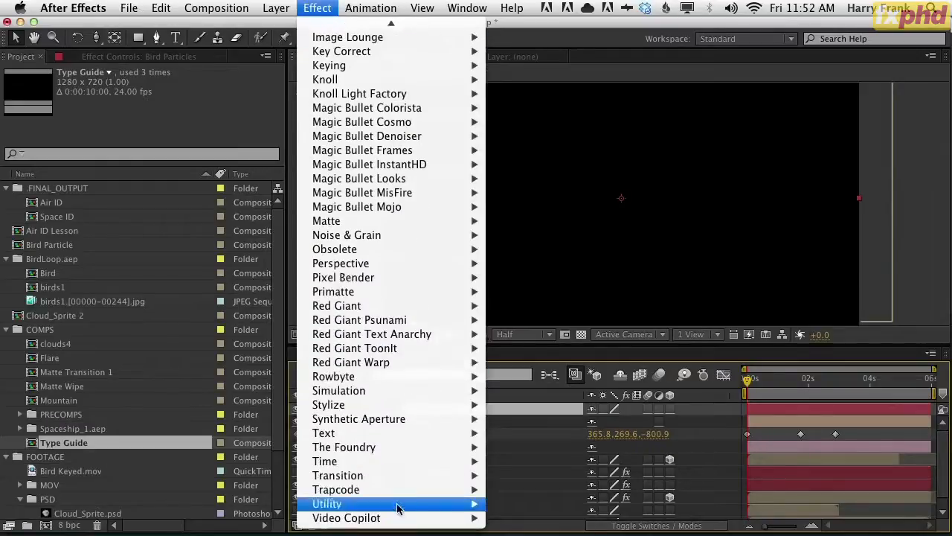
pyautogui.moveTo(402, 489)
pyautogui.click(527, 477)
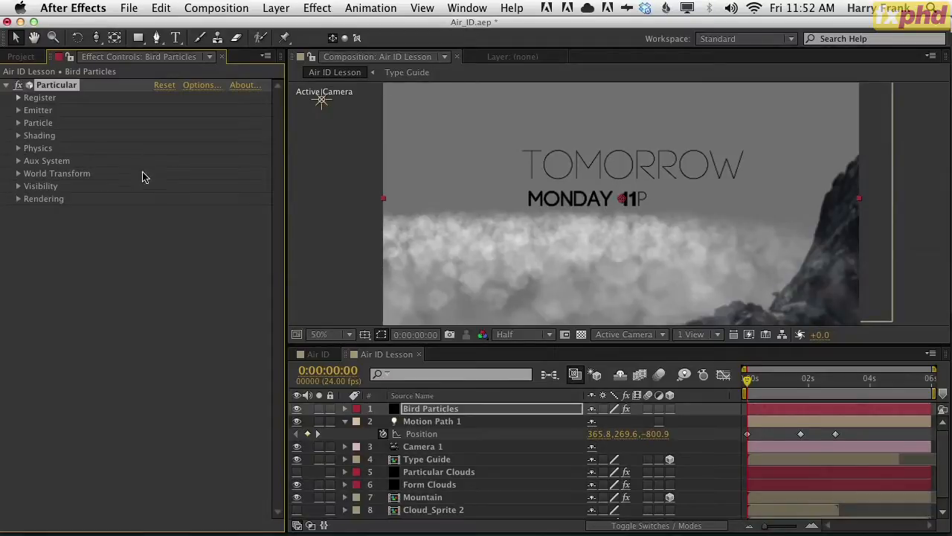
# Step: In Particular's Physics Air settings, set Motion Path to 1
pyautogui.click(17, 148)
pyautogui.click(31, 199)
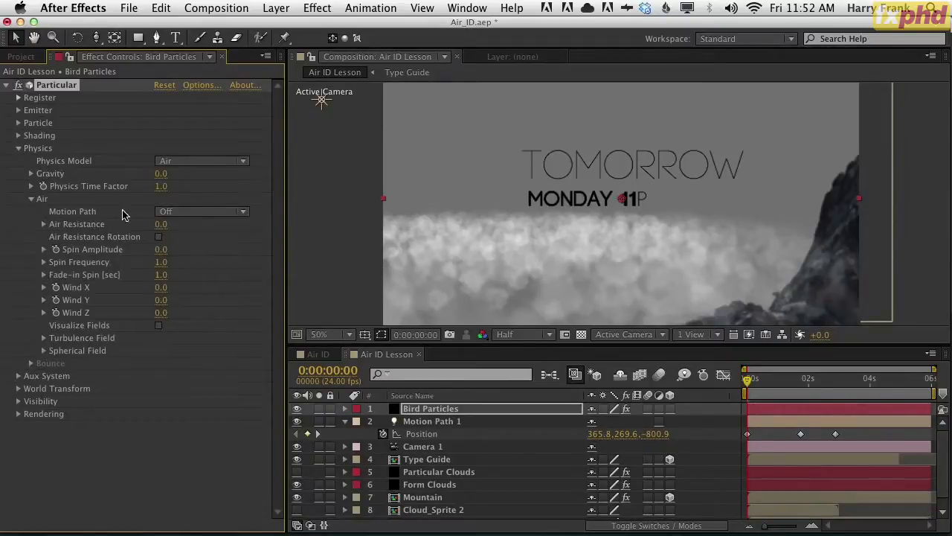
pyautogui.click(180, 213)
pyautogui.click(171, 227)
pyautogui.click(200, 212)
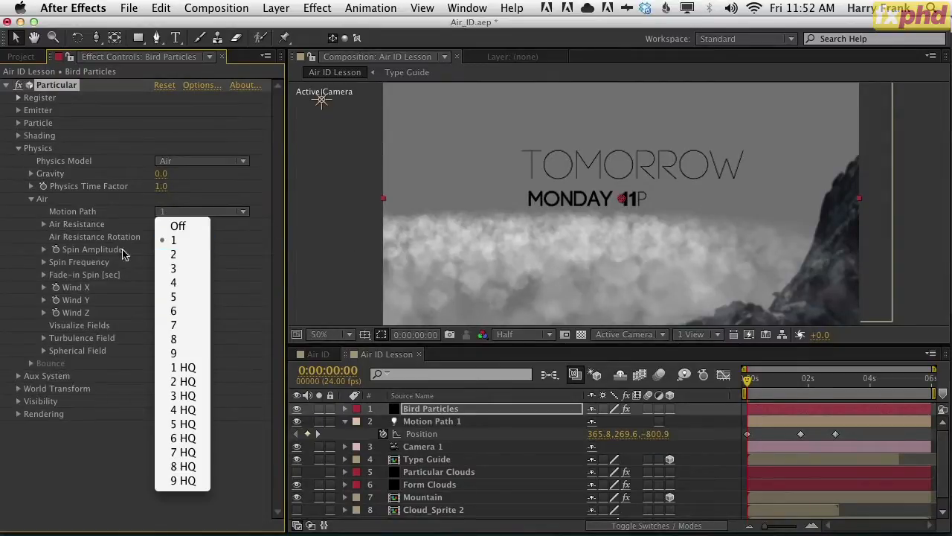
pyautogui.click(460, 416)
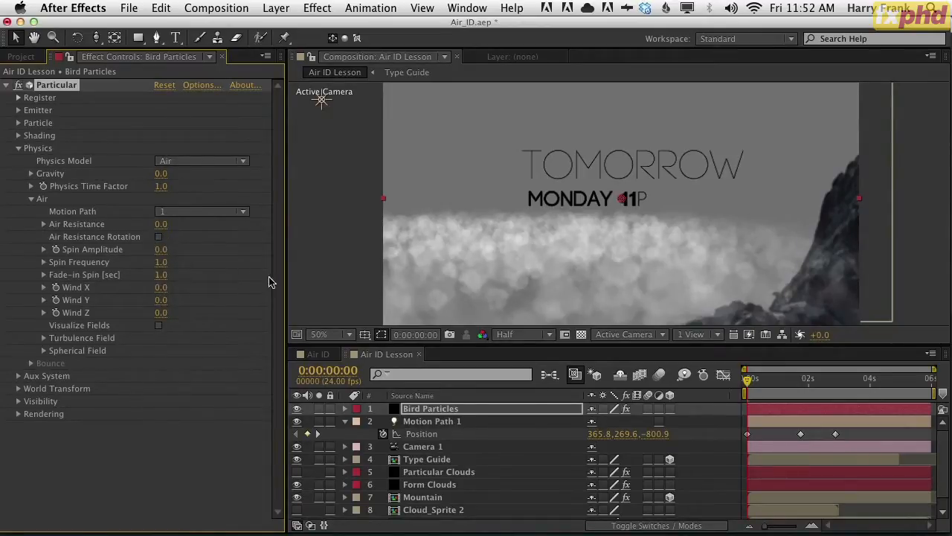
# Step: Preview the particles against the moving light up to about 0:00:01:17 and return to the first frame
pyautogui.press('space')
pyautogui.press('space')
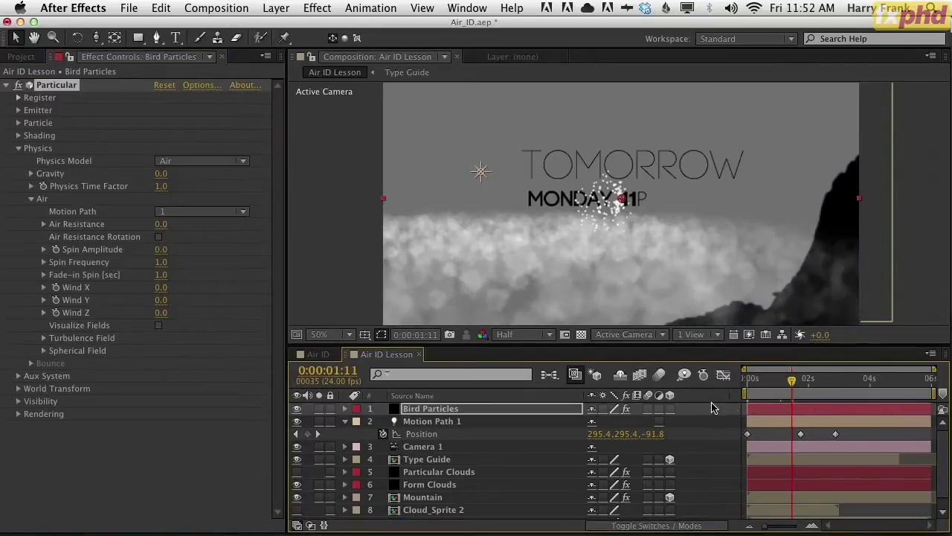
pyautogui.moveTo(792, 393)
pyautogui.mouseDown()
pyautogui.moveTo(812, 394)
pyautogui.moveTo(794, 394)
pyautogui.mouseUp()
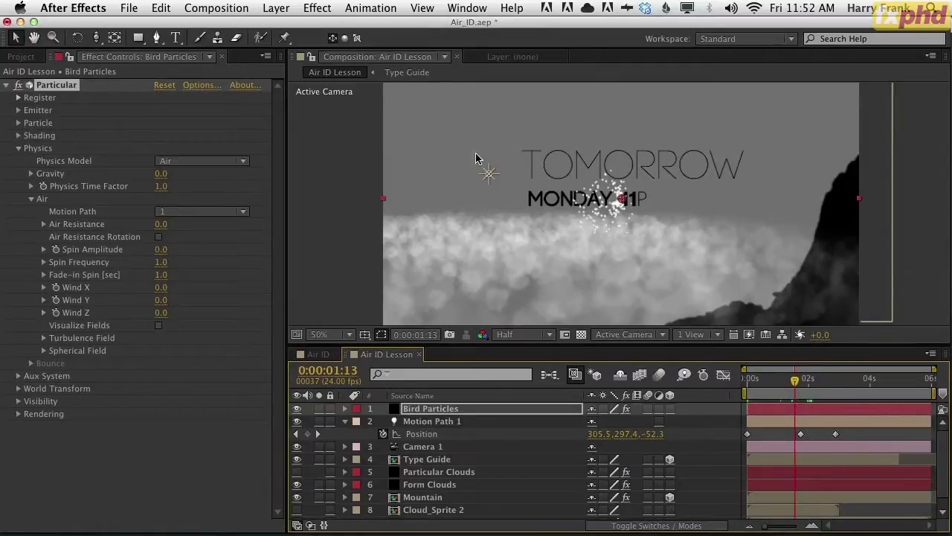
pyautogui.moveTo(779, 384); pyautogui.dragTo(802, 393)
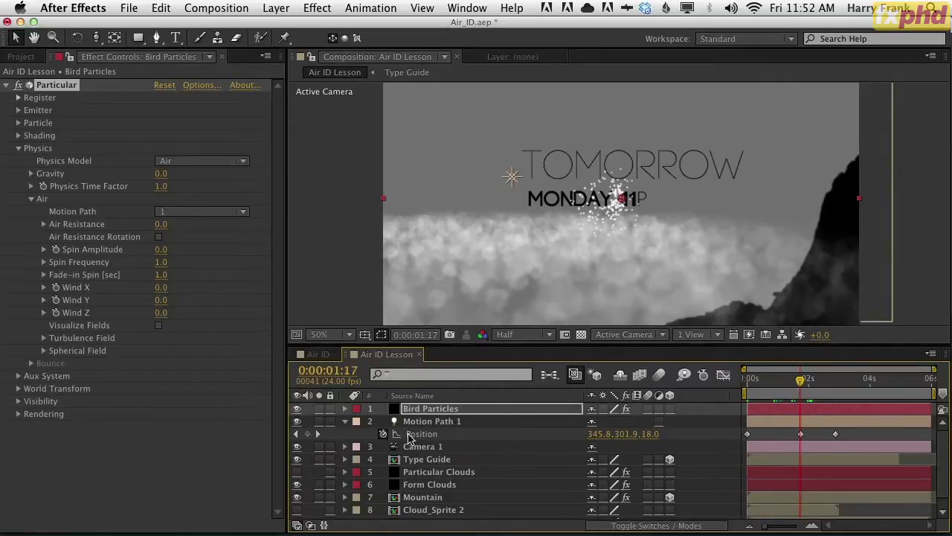
pyautogui.moveTo(781, 389); pyautogui.dragTo(707, 390)
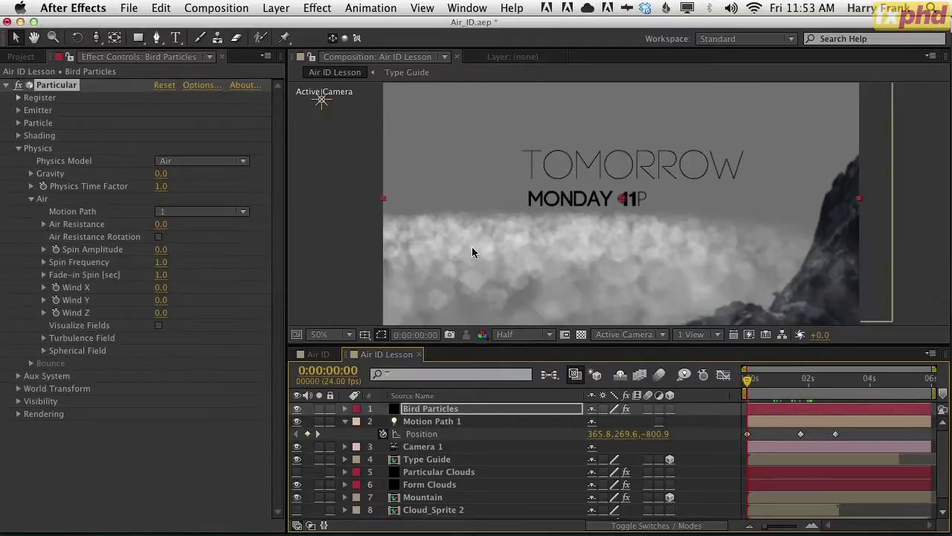
pyautogui.click(19, 388)
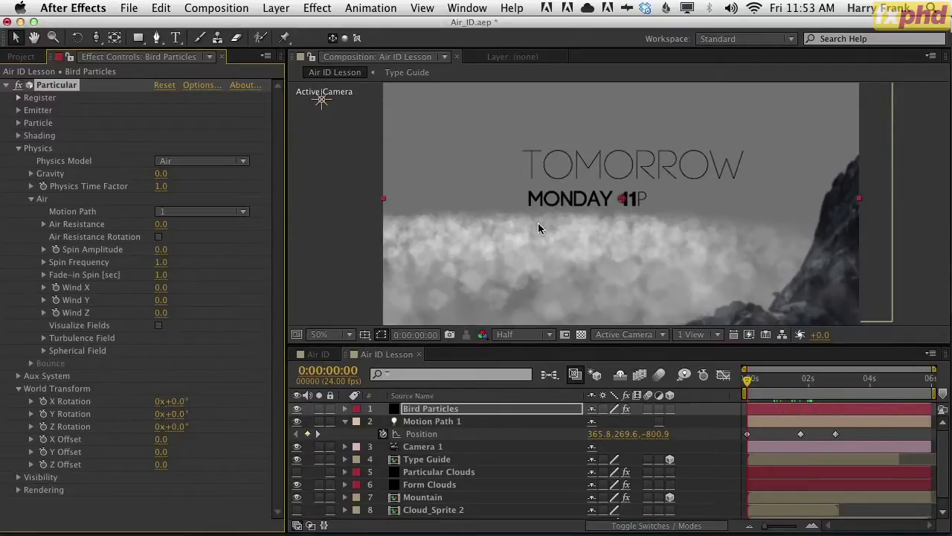
pyautogui.click(19, 388)
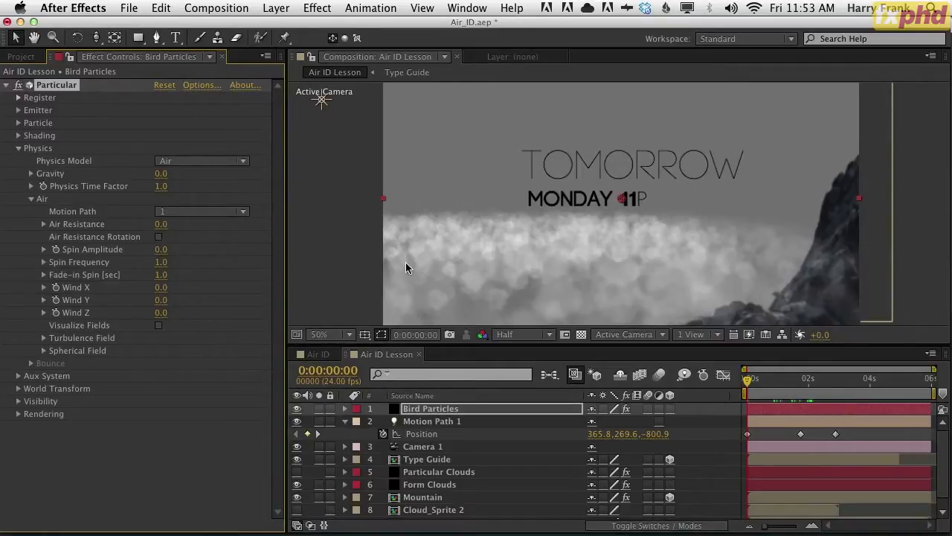
# Step: Expand Particular's Emitter settings, try the Sphere emitter type and restore Point
pyautogui.click(19, 110)
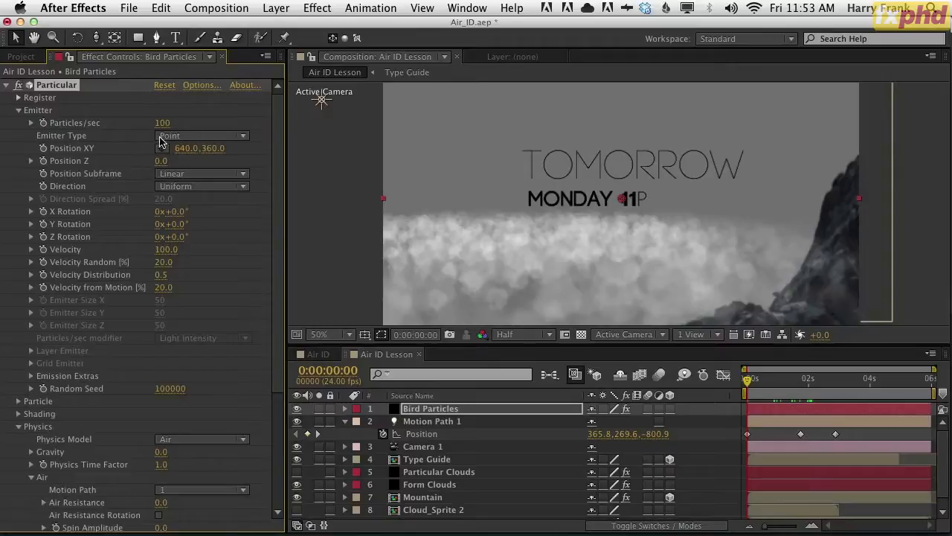
pyautogui.click(205, 136)
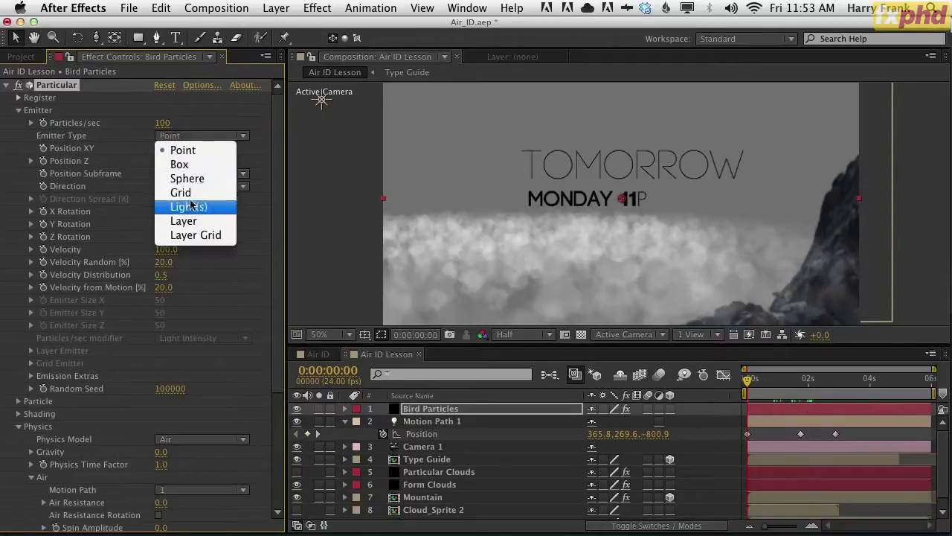
pyautogui.click(187, 181)
pyautogui.click(188, 137)
pyautogui.click(180, 149)
pyautogui.click(185, 136)
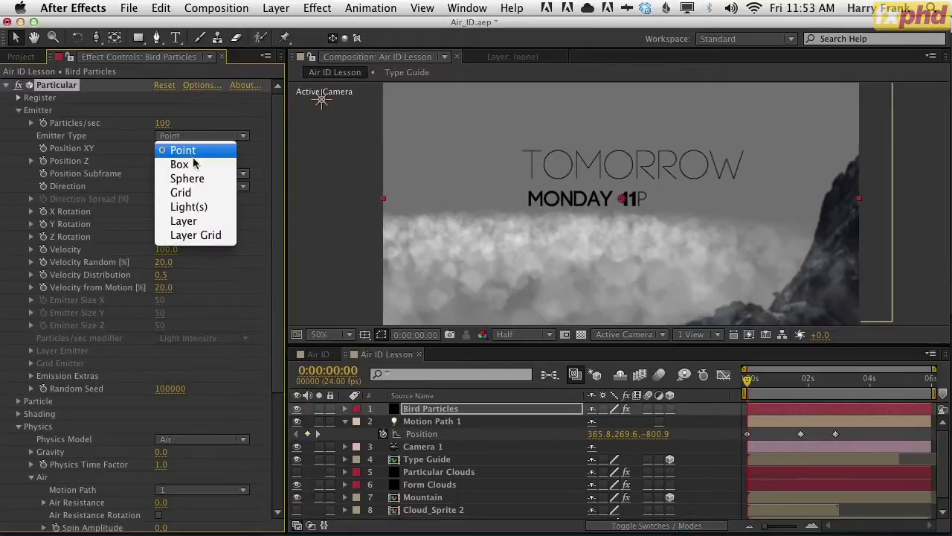
pyautogui.click(450, 186)
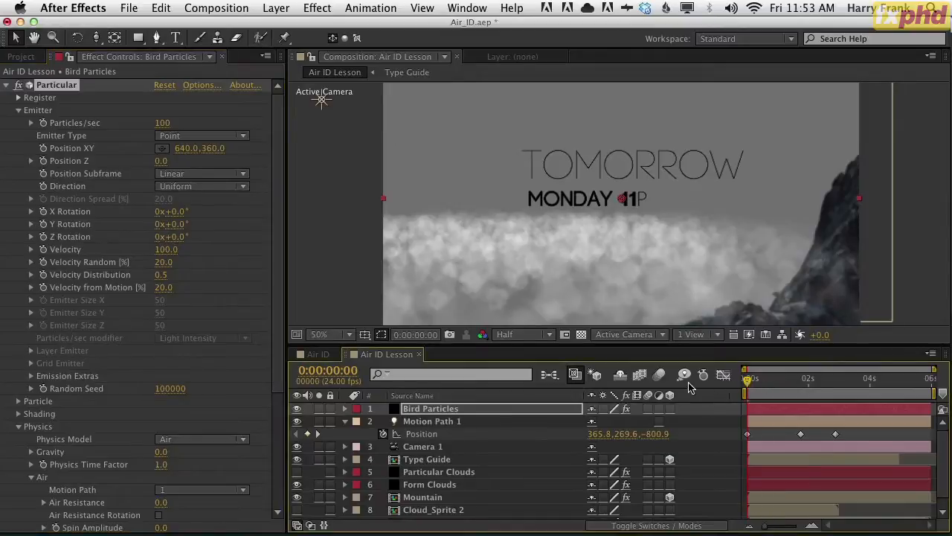
# Step: Copy the light's starting X and Y position into the emitter's Position XY, giving 365.8, 269.6
pyautogui.click(603, 433)
pyautogui.press('super+c')
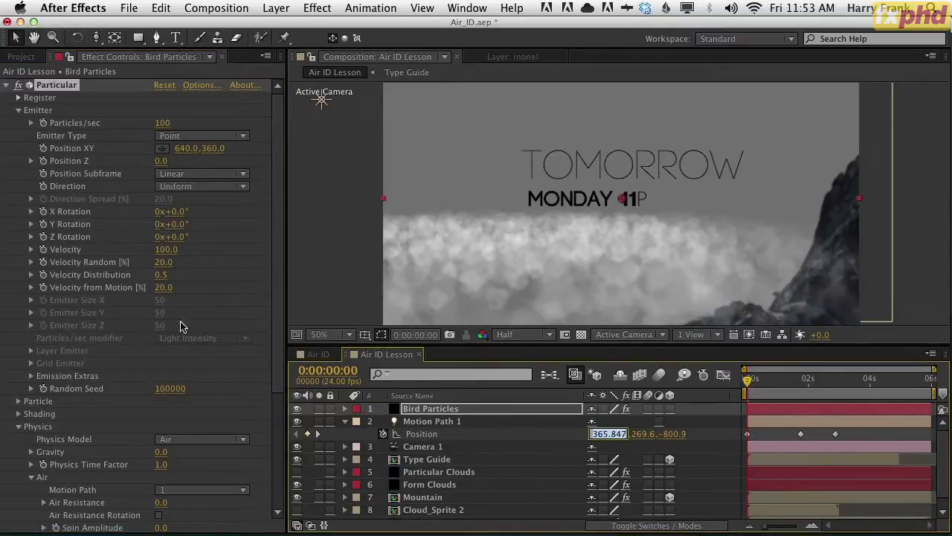
pyautogui.click(186, 148)
pyautogui.press('super+v')
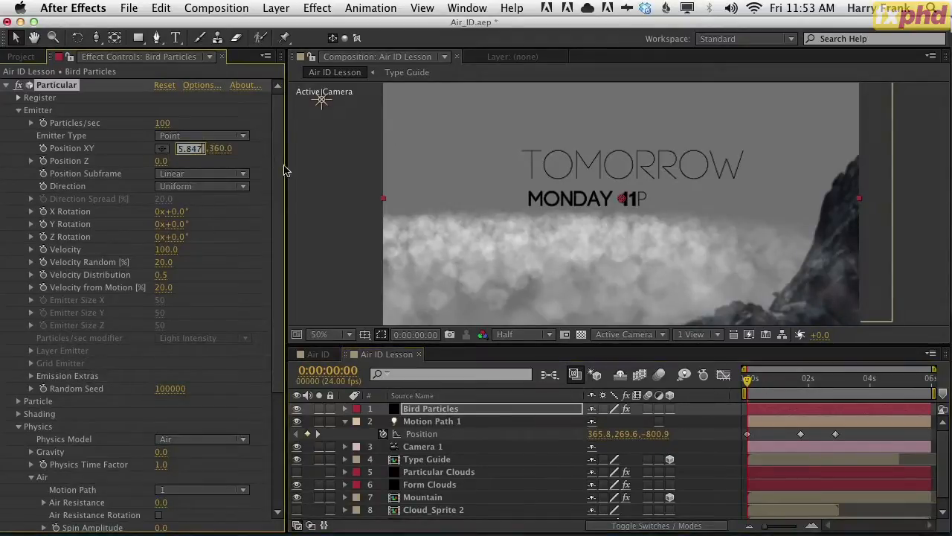
pyautogui.press('Return')
pyautogui.click(623, 434)
pyautogui.press('super+c')
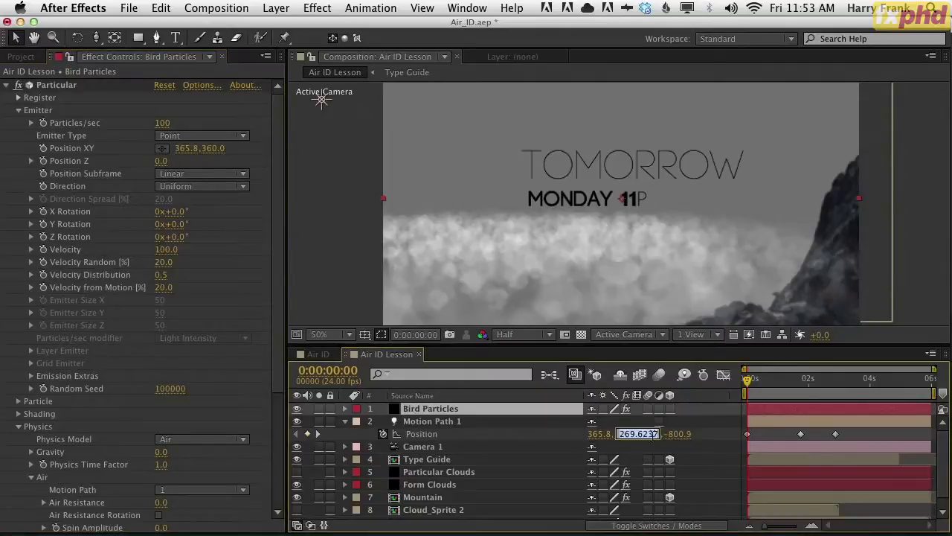
pyautogui.click(213, 148)
pyautogui.press('super+v')
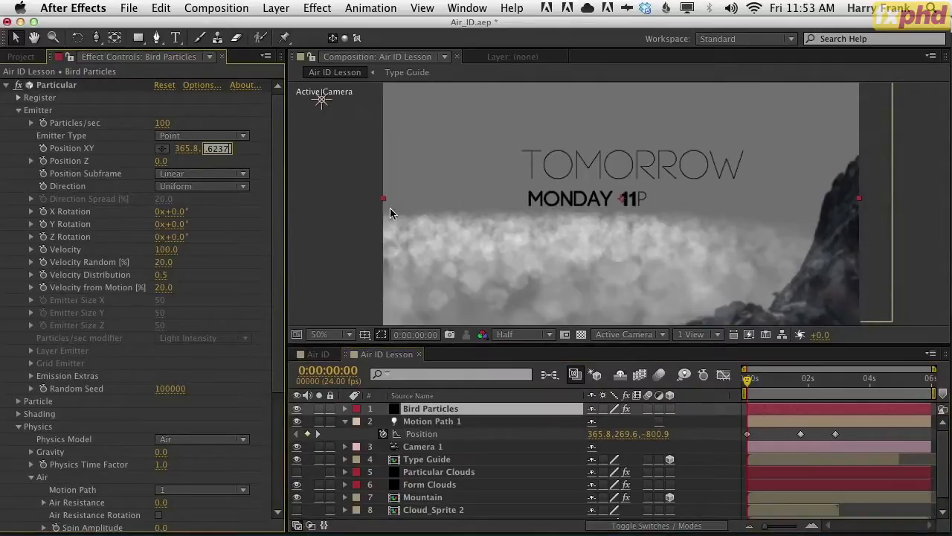
pyautogui.press('Return')
# Step: Set the emitter's Position Z to the light's starting depth of -800.9
pyautogui.click(660, 434)
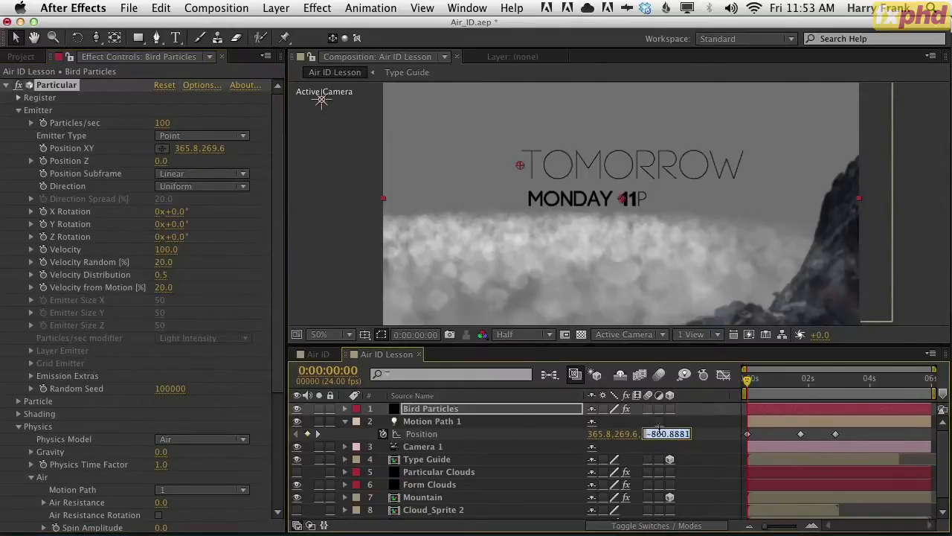
pyautogui.click(165, 160)
pyautogui.write('-800.9')
pyautogui.press('Return')
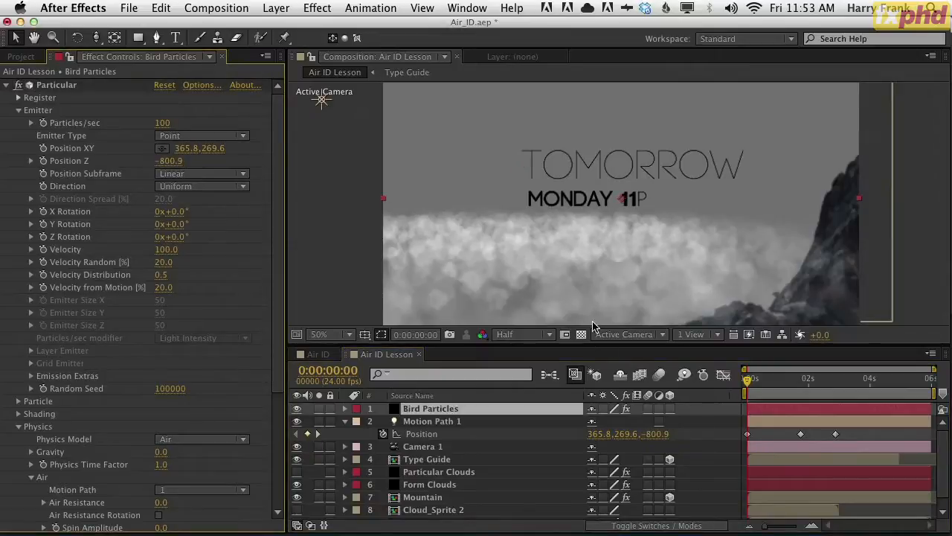
# Step: Preview the particles through about 0:00:02:08 and compare their flow with the Motion Path 1 light's path
pyautogui.moveTo(755, 381); pyautogui.dragTo(777, 384)
pyautogui.press('space')
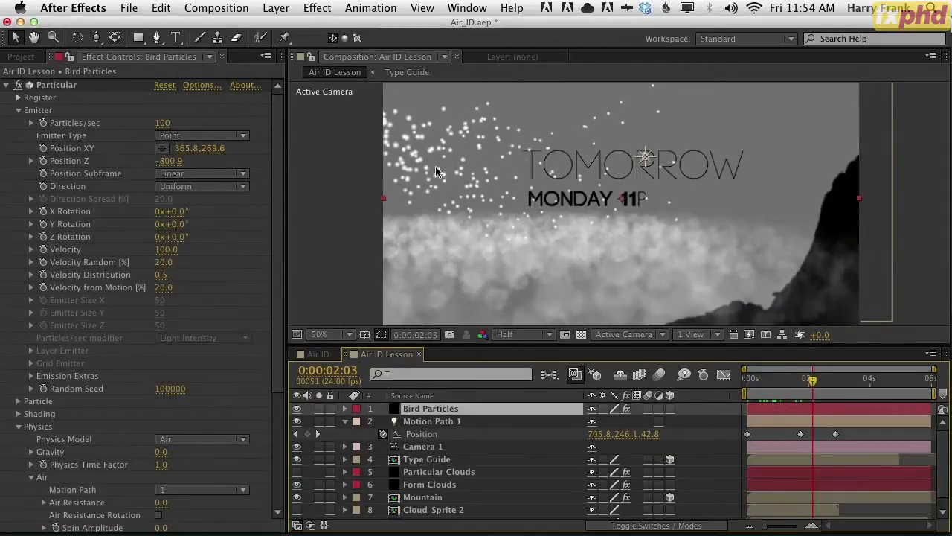
pyautogui.click(436, 421)
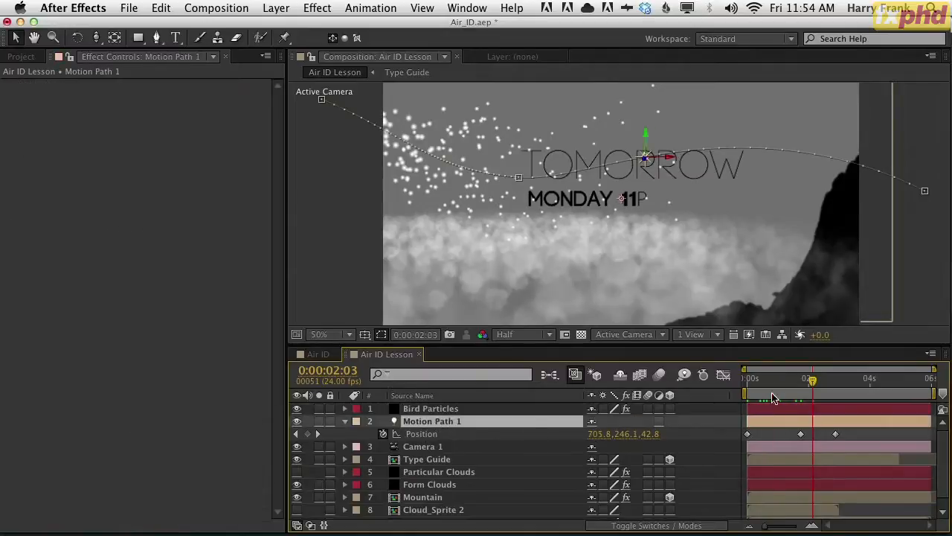
pyautogui.click(748, 383)
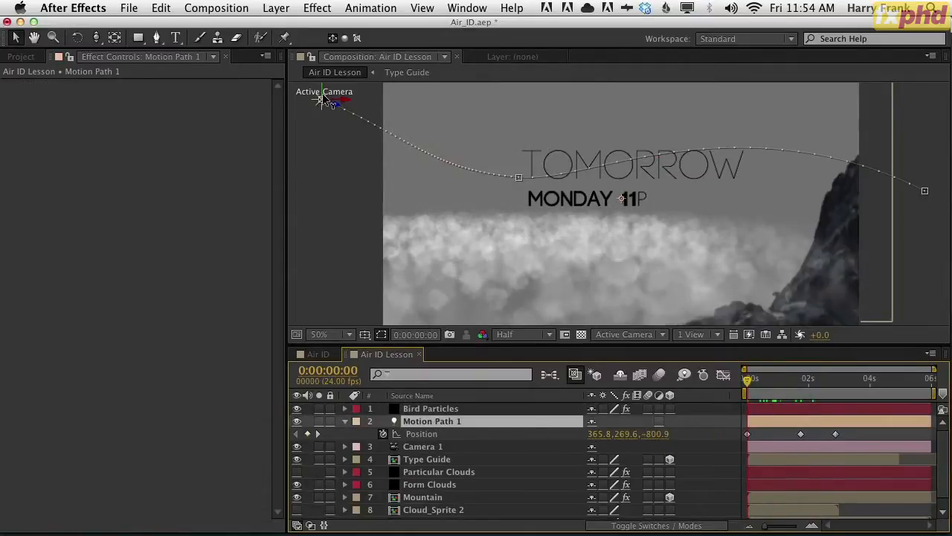
pyautogui.click(764, 381)
pyautogui.moveTo(764, 383); pyautogui.dragTo(819, 384)
# Step: Reduce the Bird Particles emitter to 30 particles per second
pyautogui.click(420, 408)
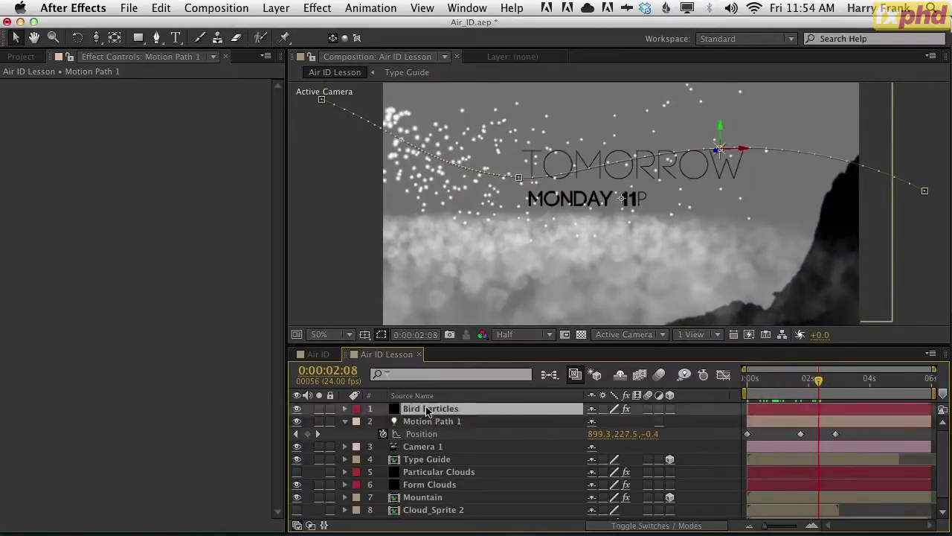
pyautogui.press('e')
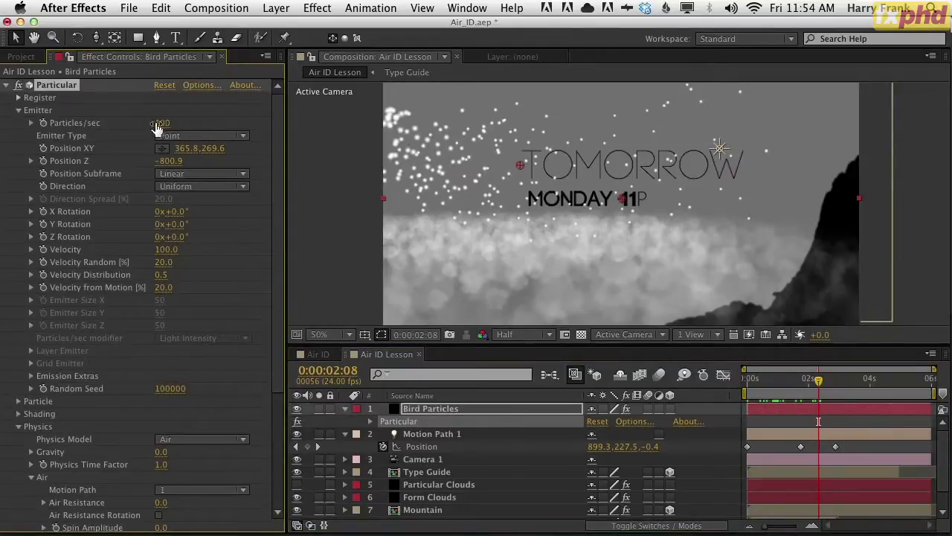
pyautogui.click(162, 123)
pyautogui.write('30')
pyautogui.press('Return')
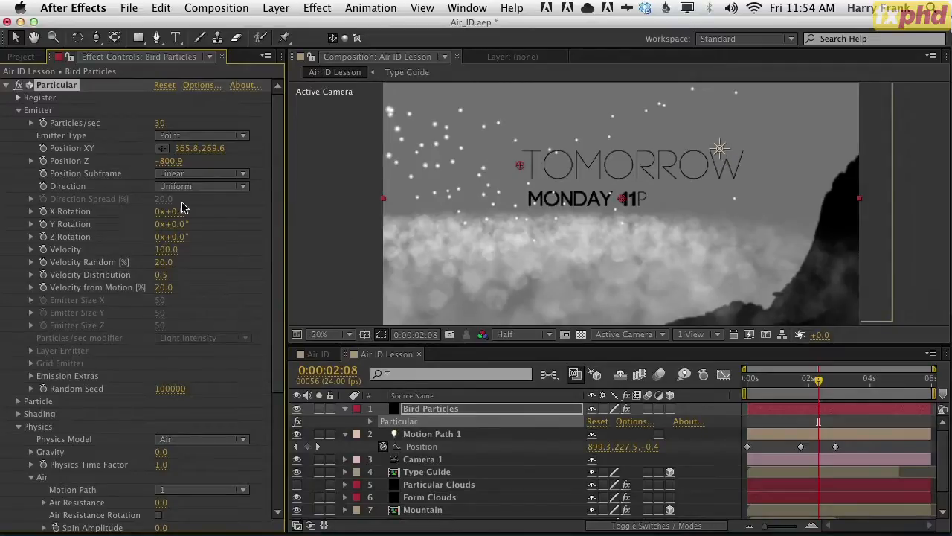
# Step: Check the particle spread up to 0:00:02:15 and set the emitter's Velocity to 10
pyautogui.click(758, 386)
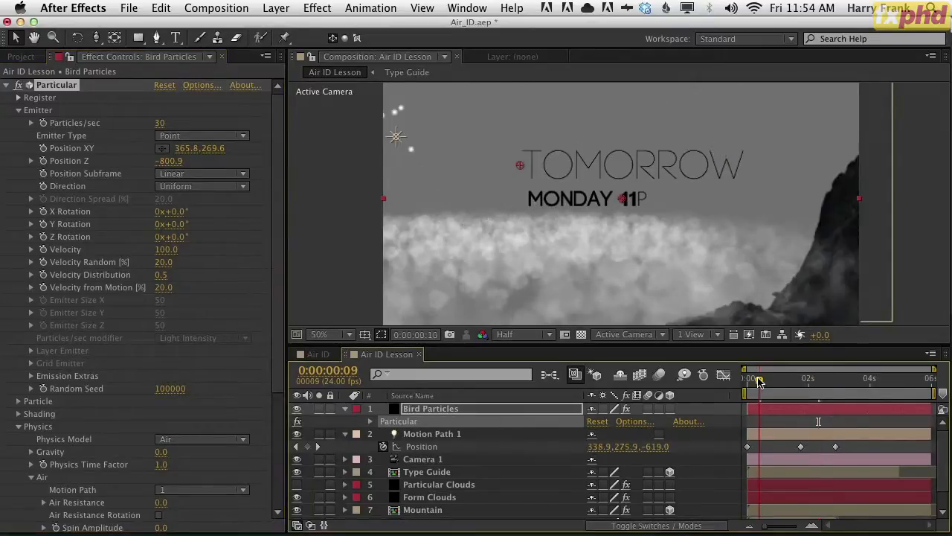
pyautogui.moveTo(770, 393); pyautogui.dragTo(828, 407)
pyautogui.click(166, 249)
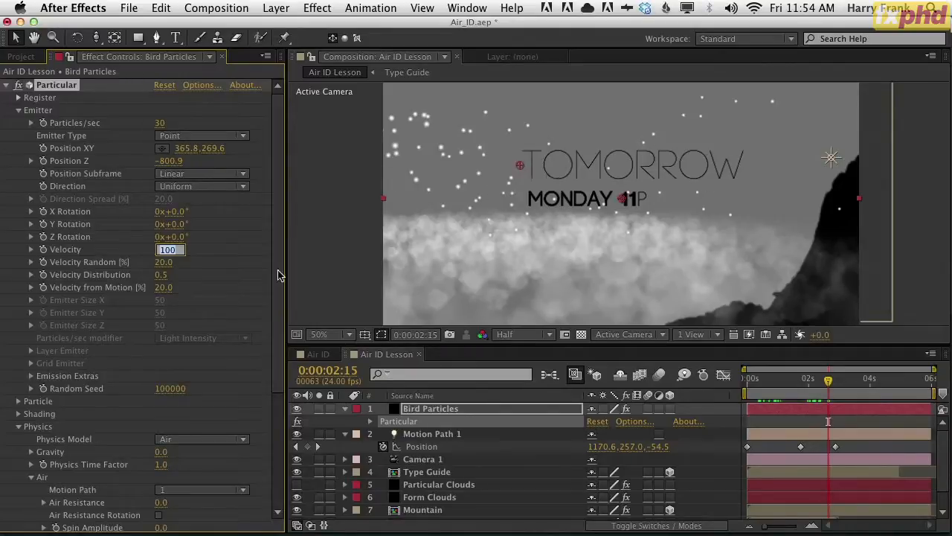
pyautogui.write('1')
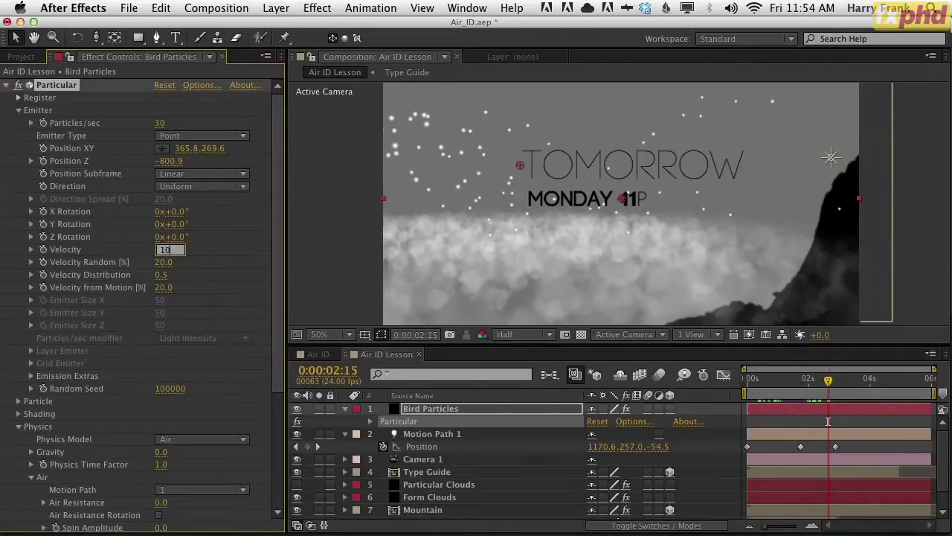
pyautogui.press('Return')
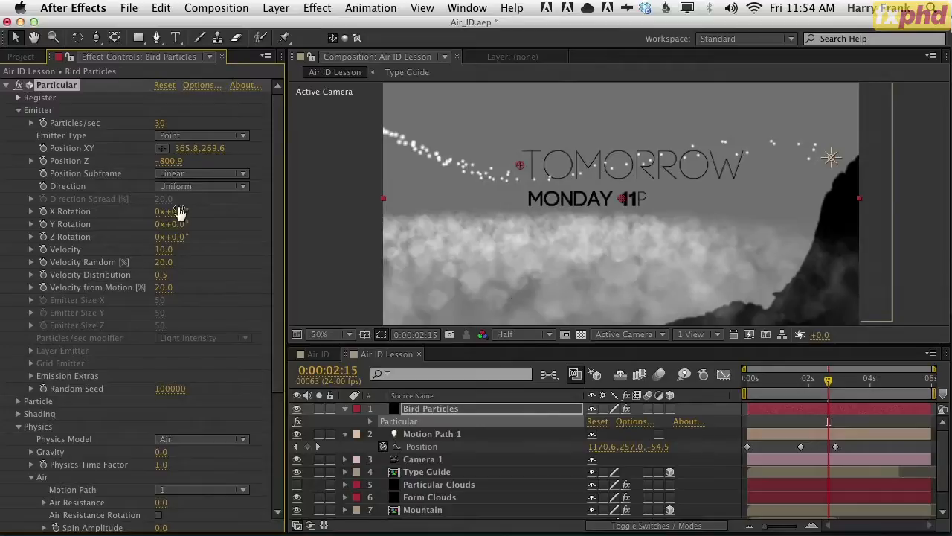
# Step: Change the emitter type to Box with Emitter Size X 83, Y 162 and Z 154, and set Velocity Random to 27%
pyautogui.click(188, 138)
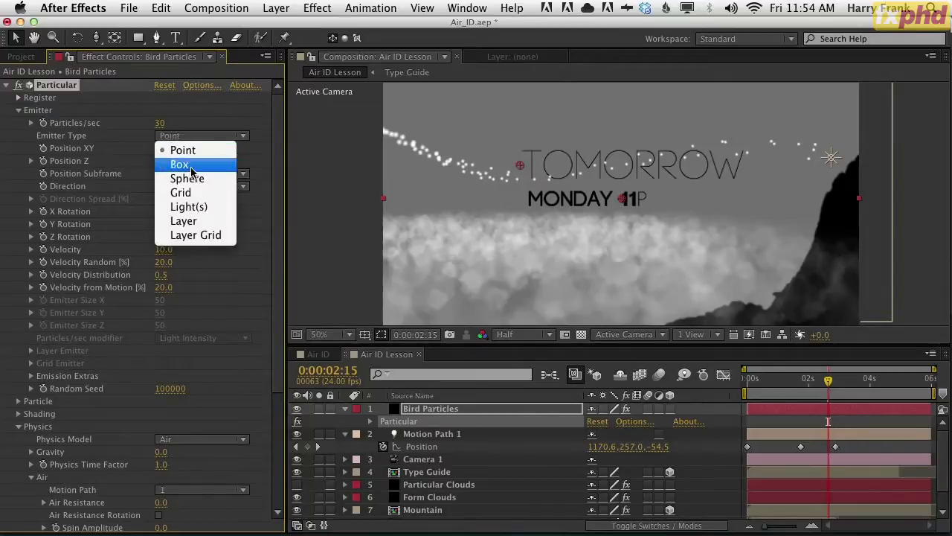
pyautogui.click(370, 119)
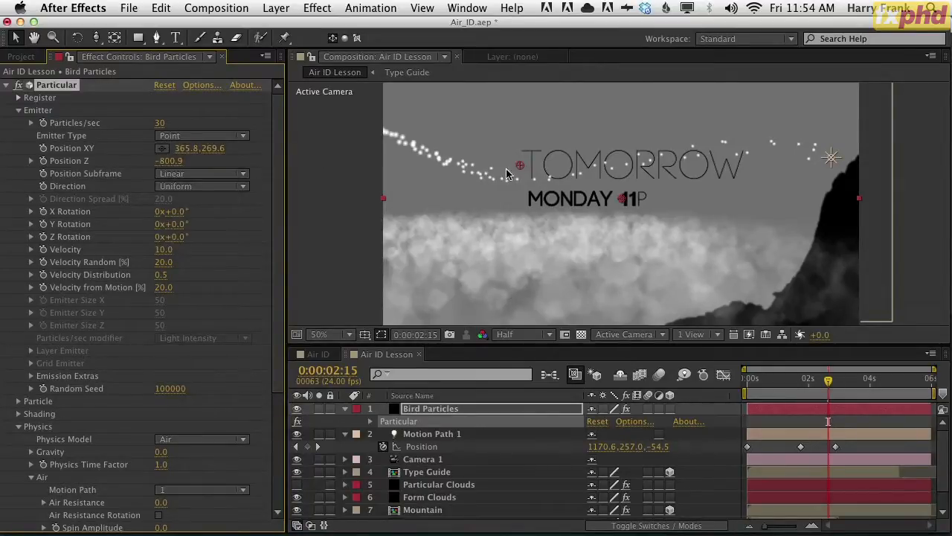
pyautogui.click(180, 136)
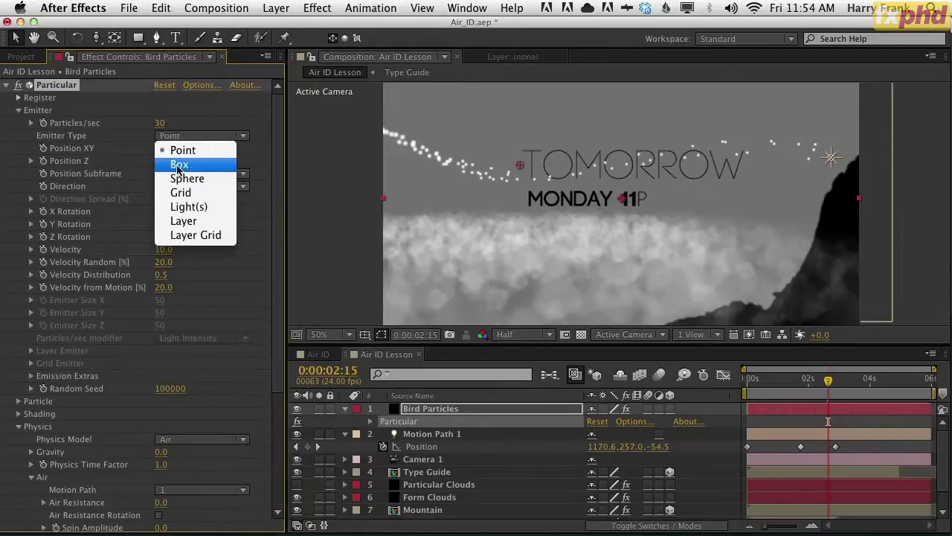
pyautogui.click(179, 163)
pyautogui.moveTo(159, 313); pyautogui.dragTo(230, 313)
pyautogui.moveTo(171, 300); pyautogui.dragTo(190, 302)
pyautogui.click(749, 381)
pyautogui.moveTo(749, 383); pyautogui.dragTo(807, 402)
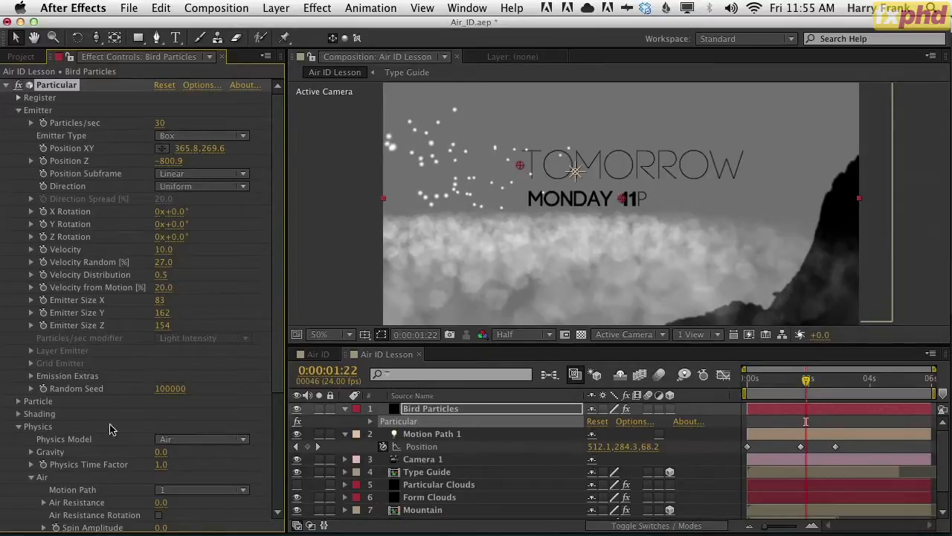
# Step: Set the Life of the bird particles to 10 seconds
pyautogui.scroll(-5, 127, 304)
pyautogui.click(18, 243)
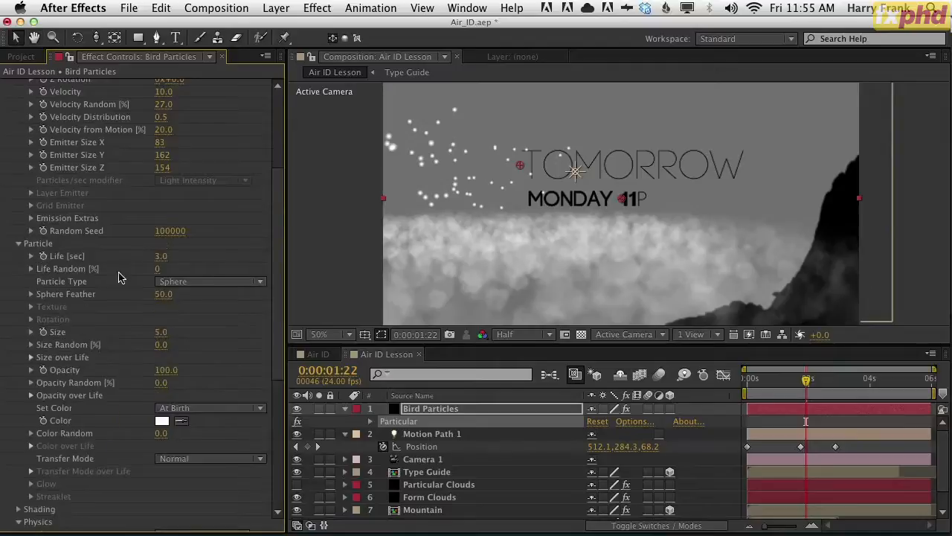
pyautogui.click(162, 256)
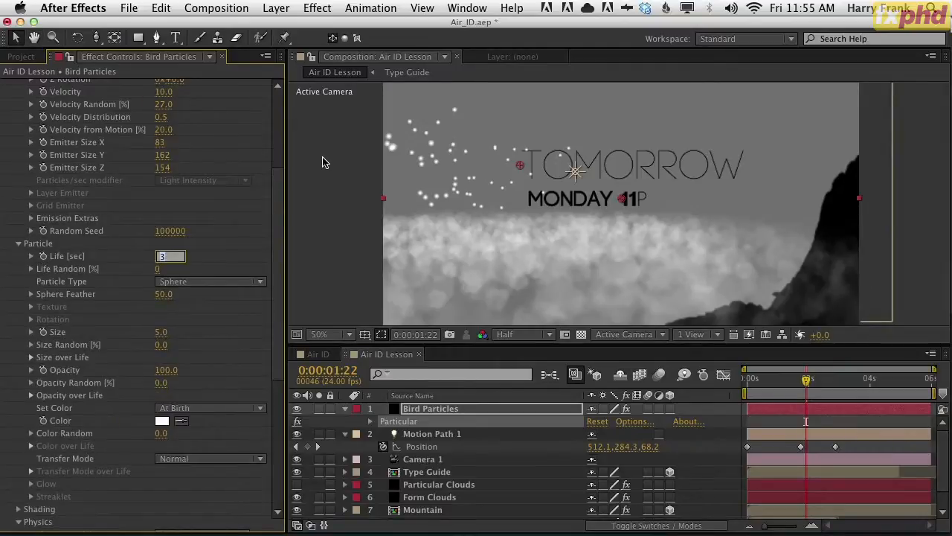
pyautogui.write('10')
pyautogui.press('Return')
# Step: Change the particle type to Sprite Colorize
pyautogui.scroll(-3, 112, 342)
pyautogui.press('v')
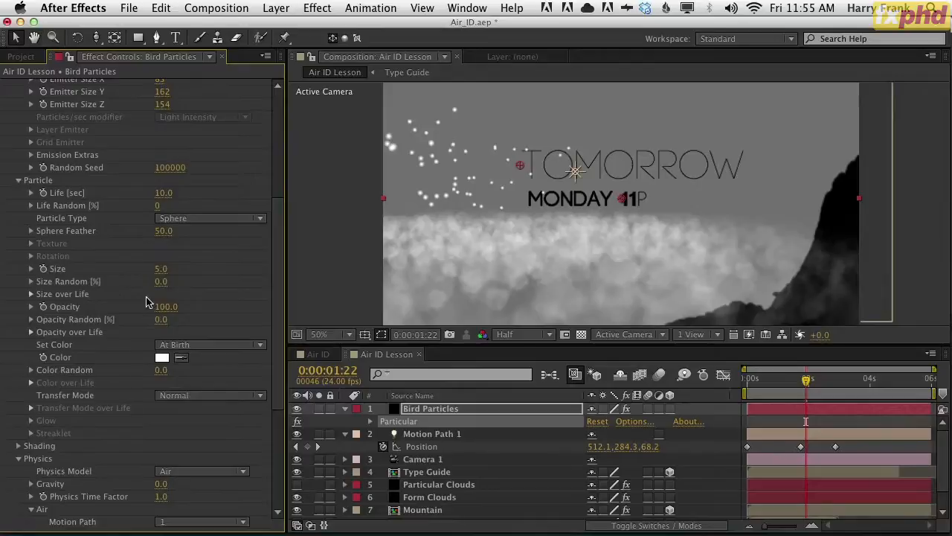
pyautogui.click(172, 221)
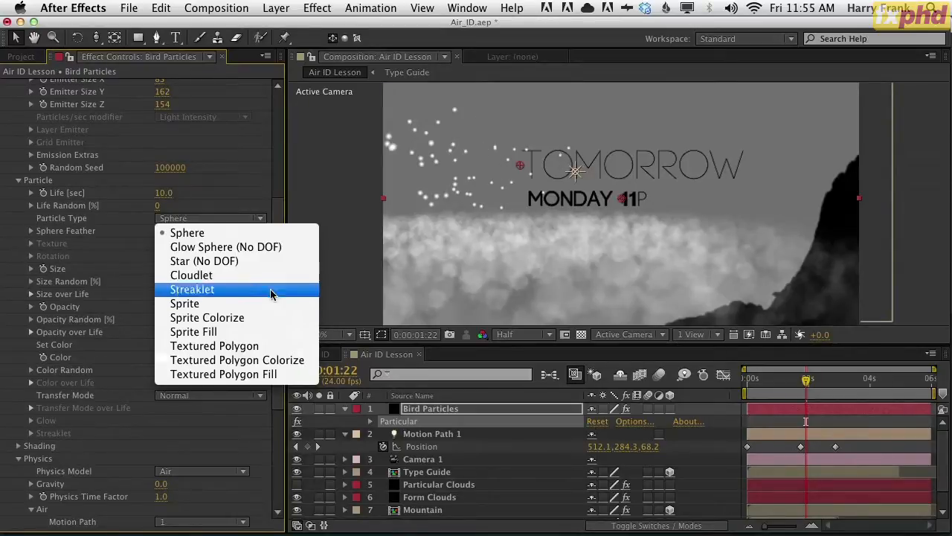
pyautogui.click(223, 303)
pyautogui.click(215, 218)
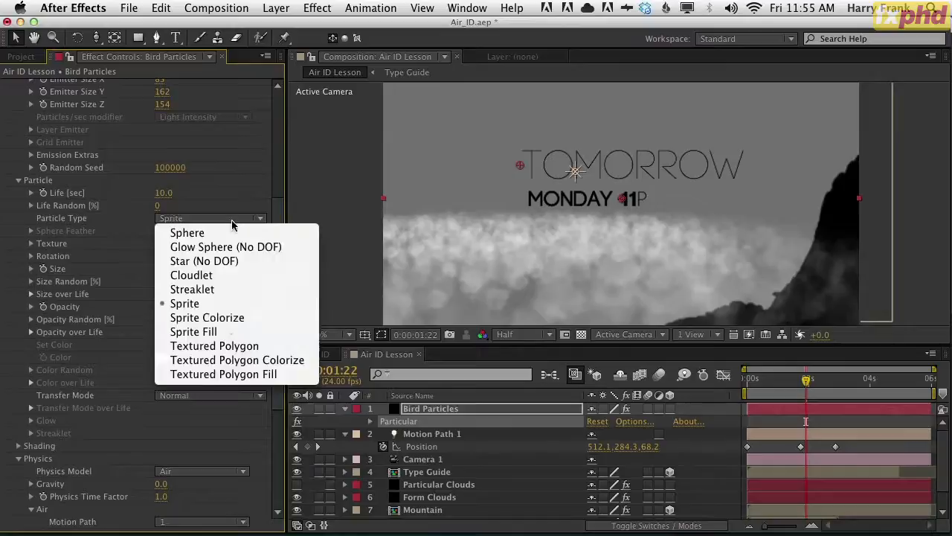
pyautogui.click(227, 318)
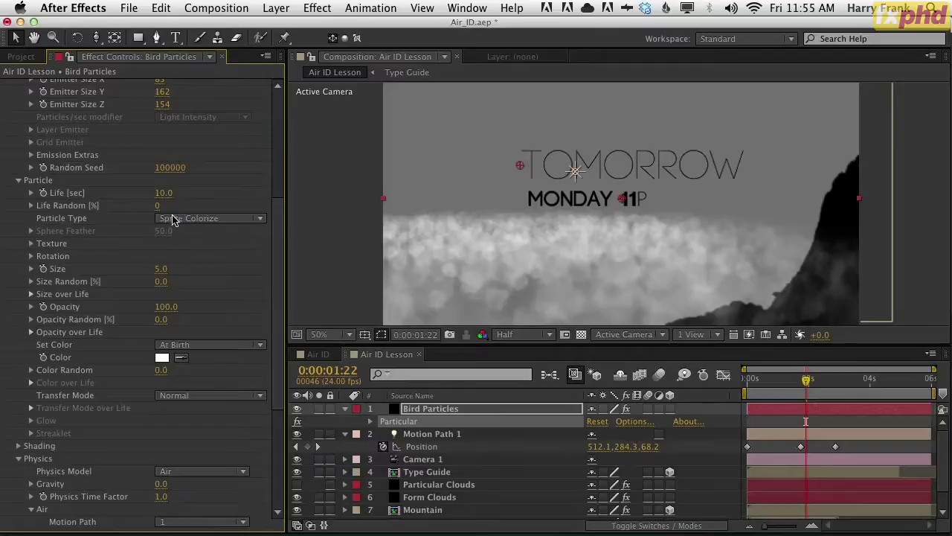
# Step: Set the particle color to a dark, desaturated blue-gray
pyautogui.click(162, 358)
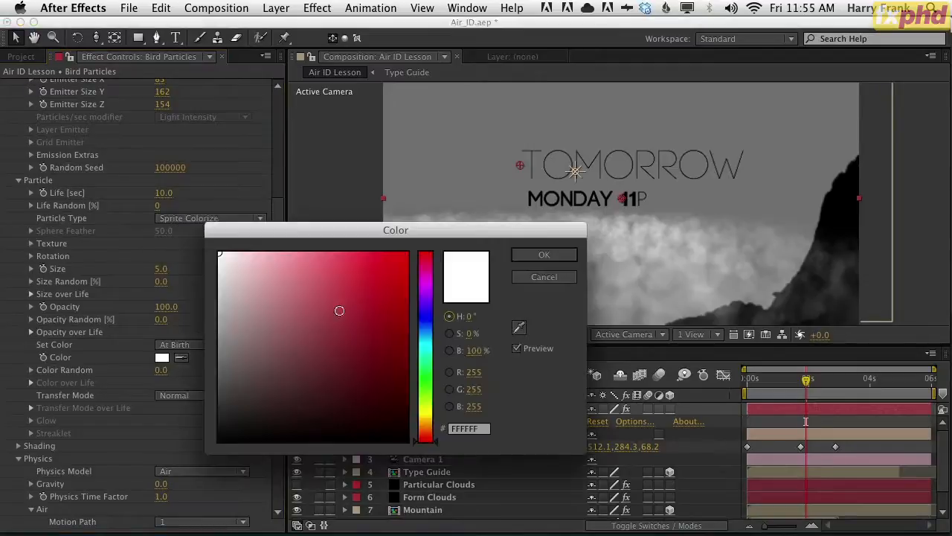
pyautogui.click(427, 330)
pyautogui.moveTo(276, 279)
pyautogui.mouseDown()
pyautogui.moveTo(280, 267)
pyautogui.moveTo(315, 321)
pyautogui.moveTo(219, 357)
pyautogui.moveTo(253, 374)
pyautogui.moveTo(241, 371)
pyautogui.mouseUp()
pyautogui.click(544, 255)
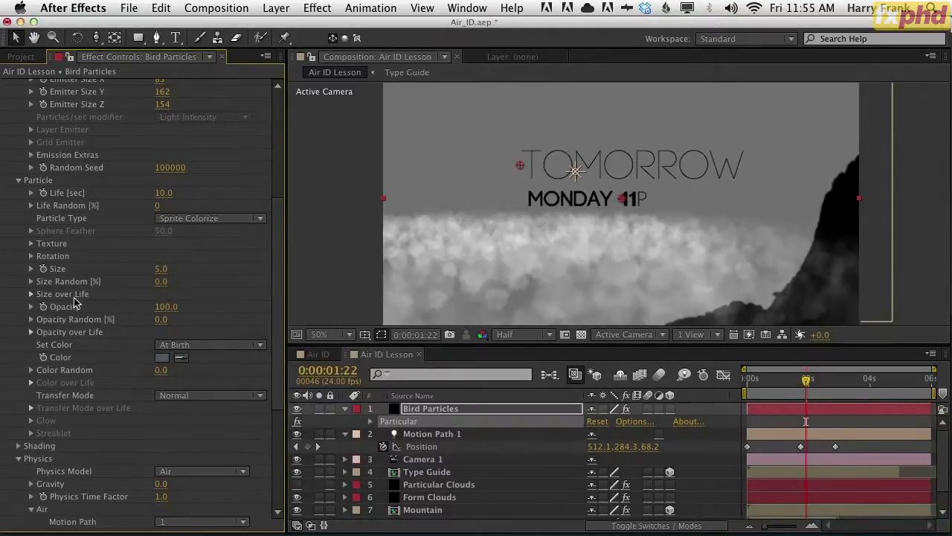
# Step: Open the Bird Particle composition and set its duration to 0:00:10:00
pyautogui.click(31, 243)
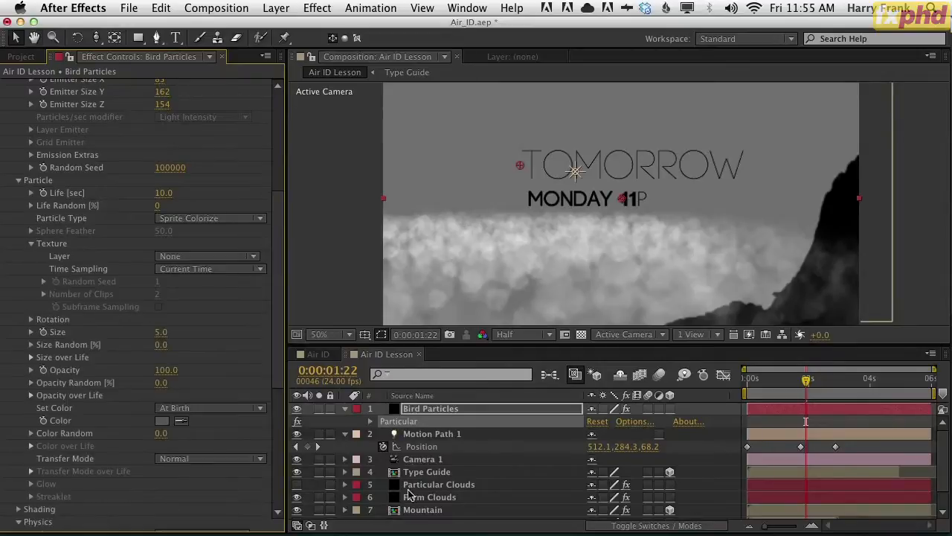
pyautogui.scroll(-2, 408, 487)
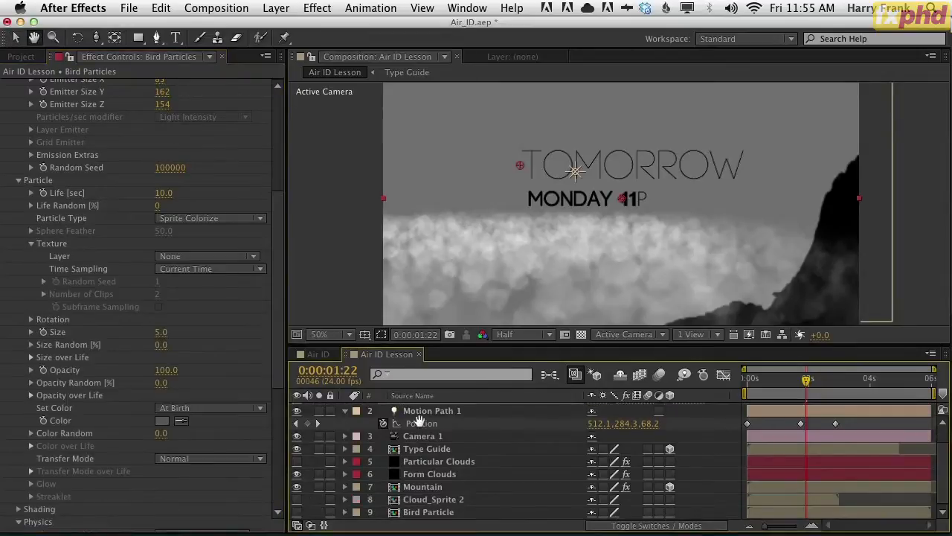
pyautogui.doubleClick(428, 512)
pyautogui.moveTo(793, 381); pyautogui.dragTo(706, 409)
pyautogui.press('super+k')
pyautogui.press('Tab')
pyautogui.press('Tab')
pyautogui.press('Tab')
pyautogui.press('Tab')
pyautogui.press('Tab')
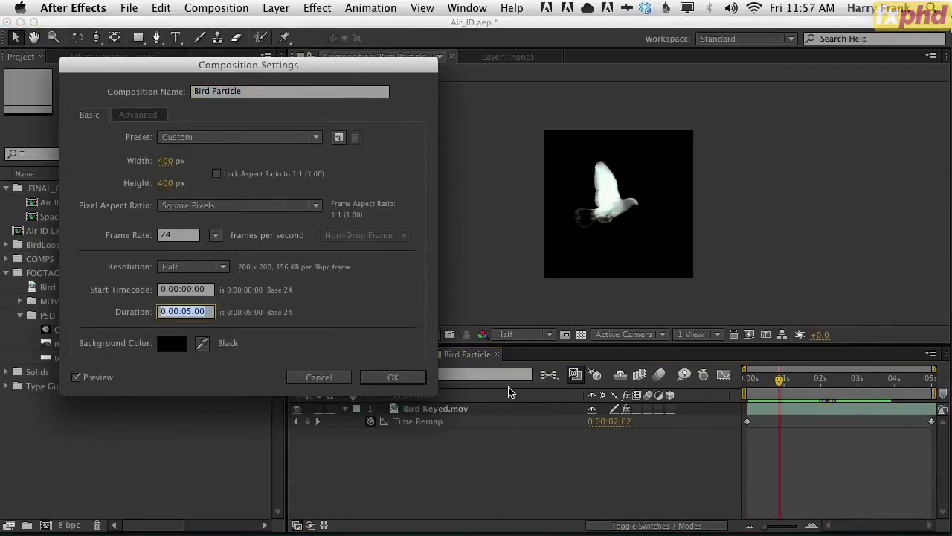
pyautogui.write('1000')
pyautogui.press('Return')
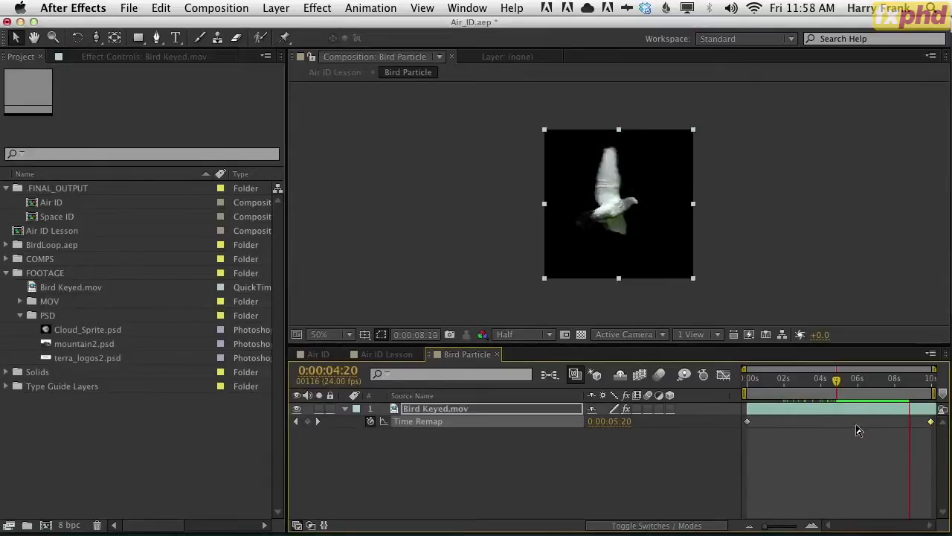
# Step: Return to Air ID Lesson, assign layer 9. Bird Particle as the Bird Particles texture and set the particle Size to 53
pyautogui.press('super+w')
pyautogui.moveTo(807, 379); pyautogui.dragTo(815, 382)
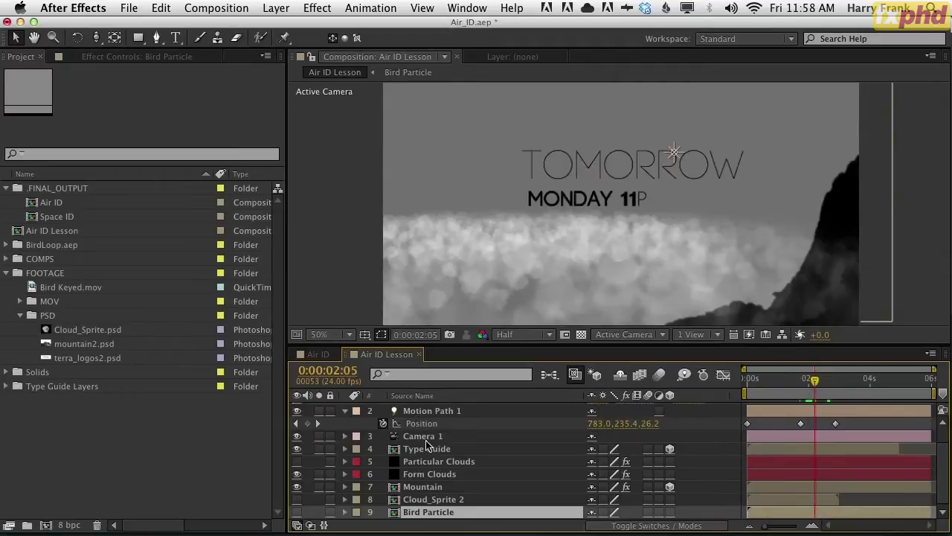
pyautogui.click(434, 462)
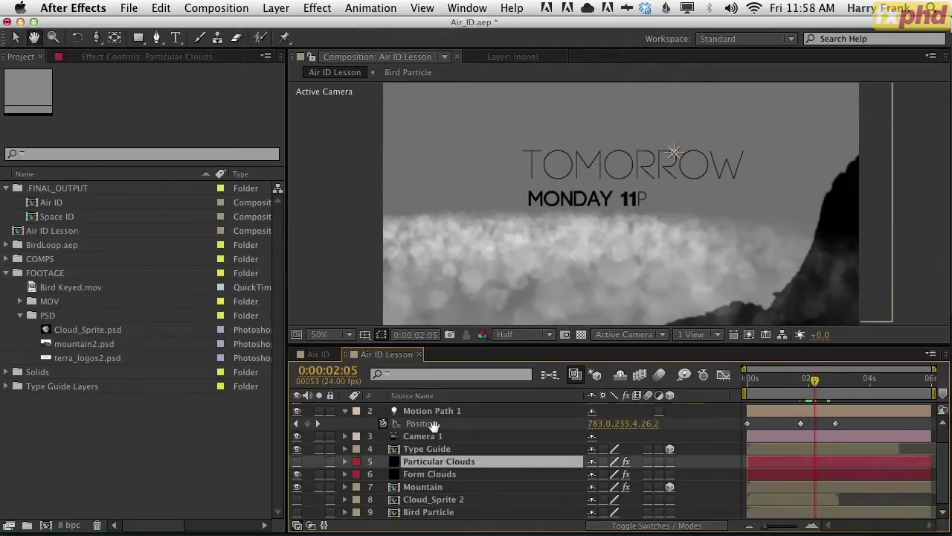
pyautogui.press('super+v')
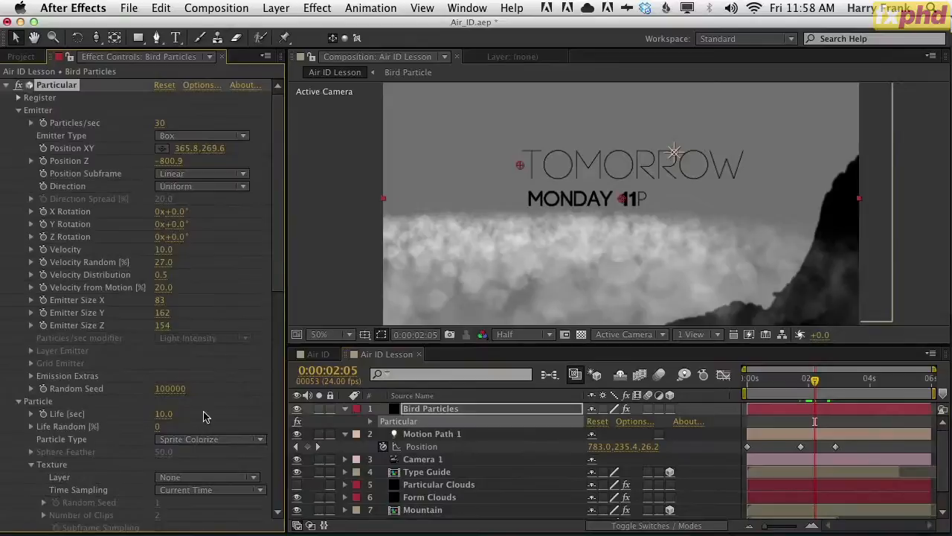
pyautogui.scroll(-5, 216, 389)
pyautogui.click(205, 317)
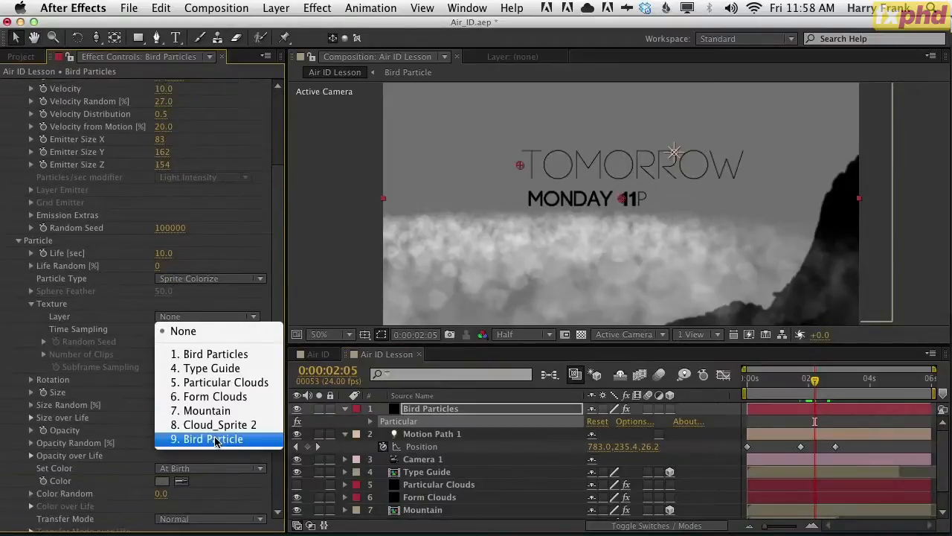
pyautogui.click(215, 439)
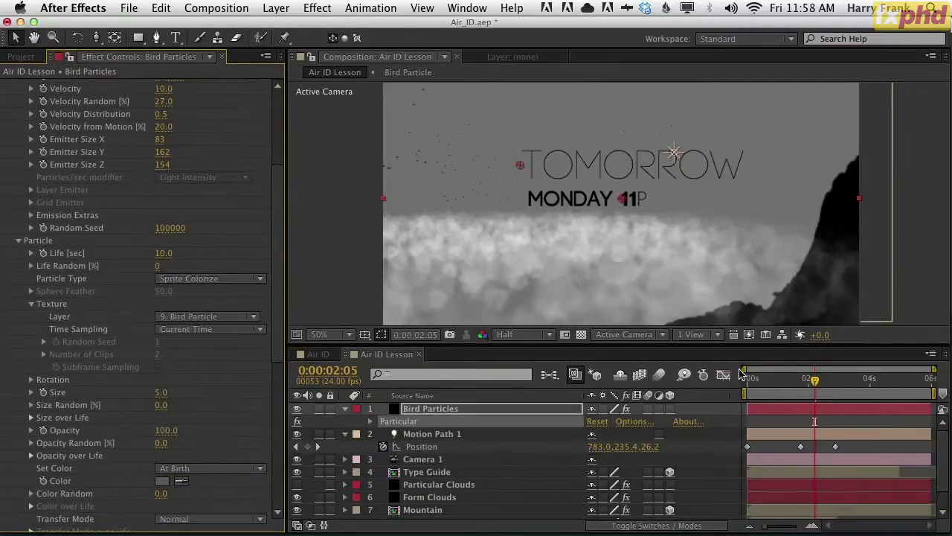
pyautogui.moveTo(162, 392); pyautogui.dragTo(203, 392)
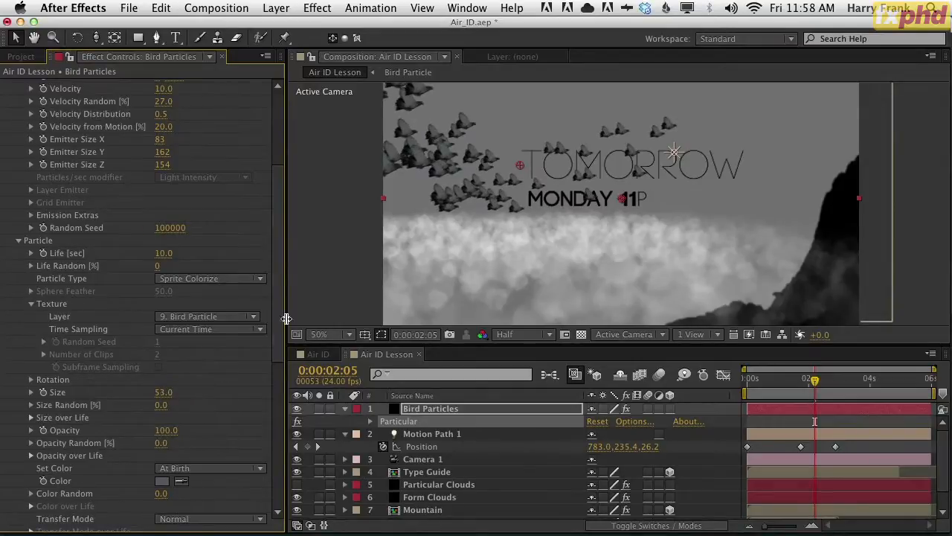
# Step: Turn on Orient to Motion in the particle Rotation settings and preview the birds up to 0:00:02:03
pyautogui.scroll(-2, 46, 353)
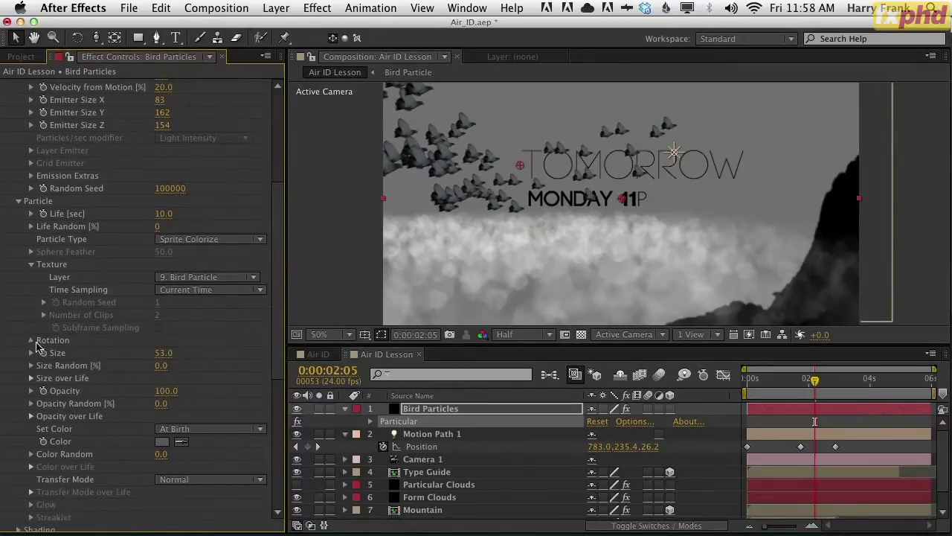
pyautogui.click(31, 340)
pyautogui.click(165, 353)
pyautogui.click(297, 176)
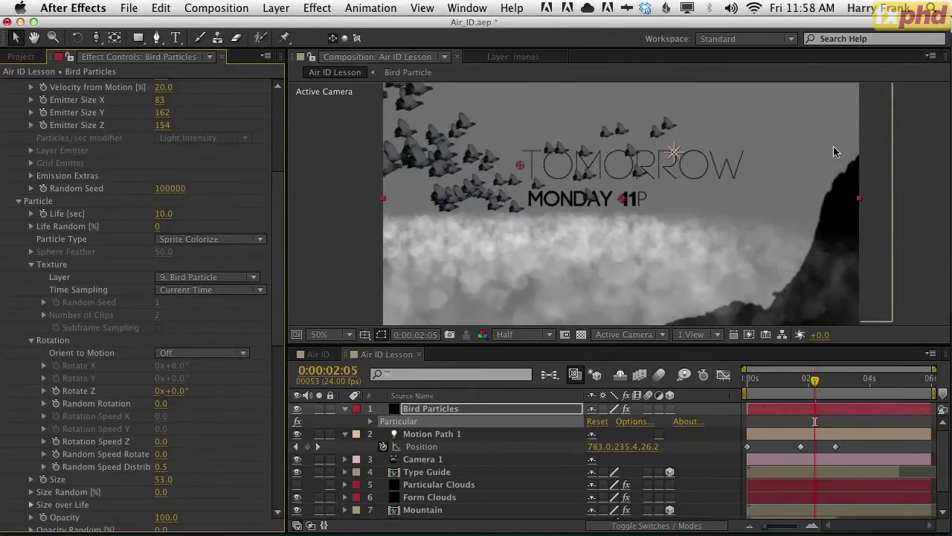
pyautogui.click(188, 352)
pyautogui.click(172, 379)
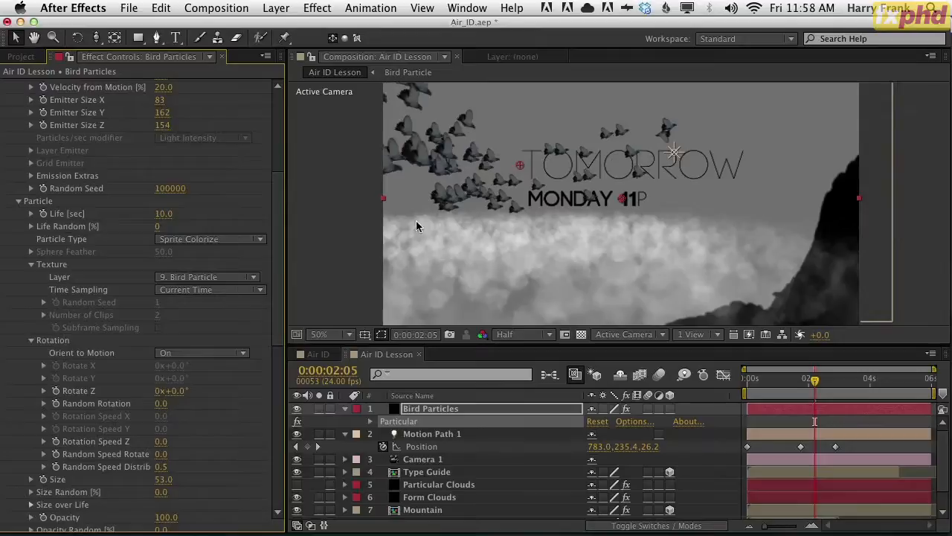
pyautogui.moveTo(776, 388); pyautogui.dragTo(813, 393)
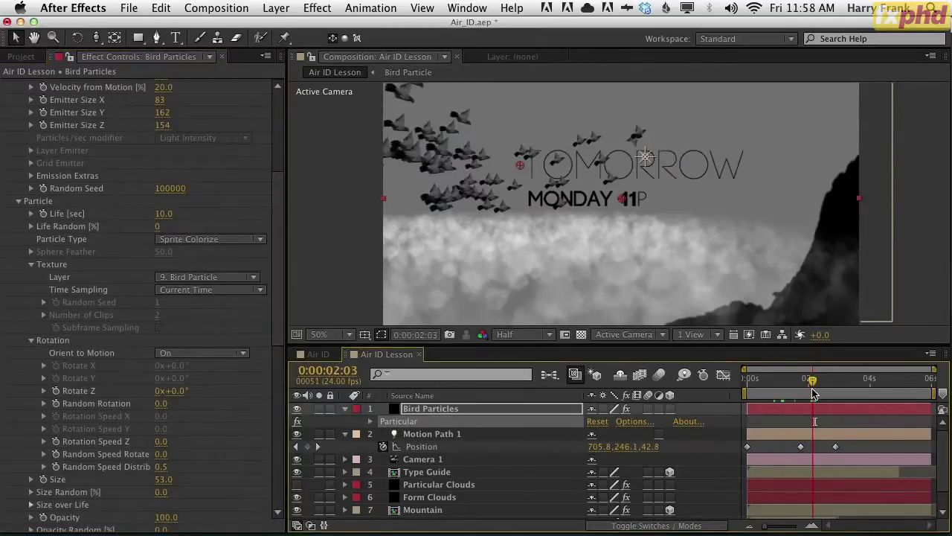
# Step: Set the texture's Time Sampling to Random - Loop and play back the flapping birds
pyautogui.click(185, 292)
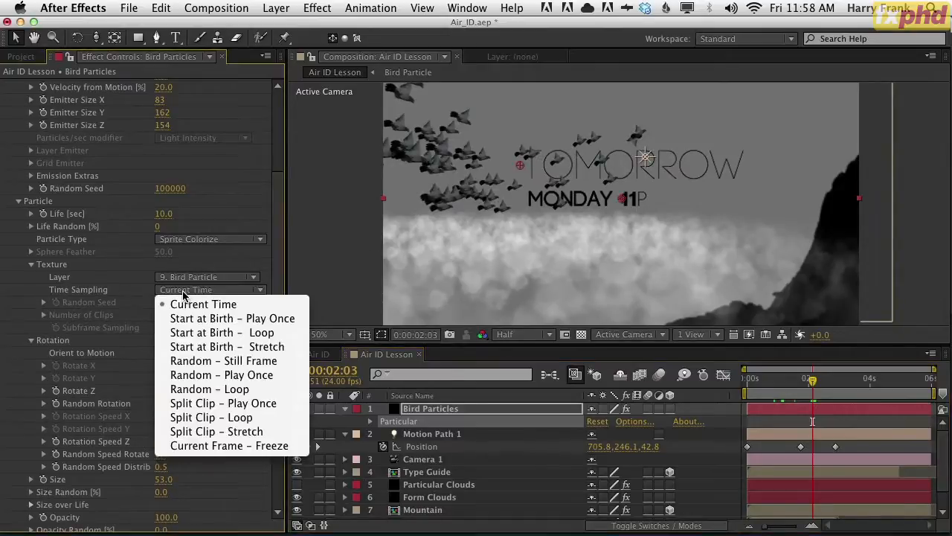
pyautogui.click(246, 390)
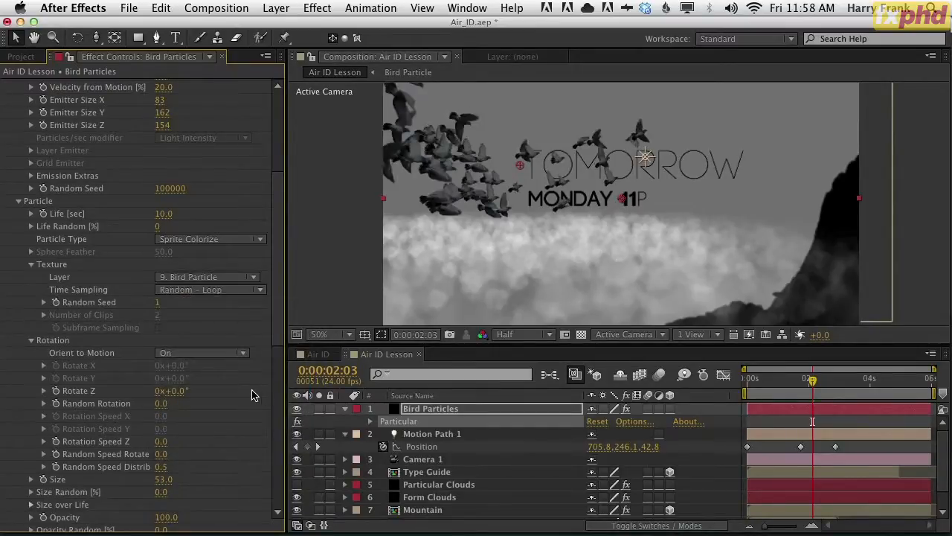
pyautogui.press('space')
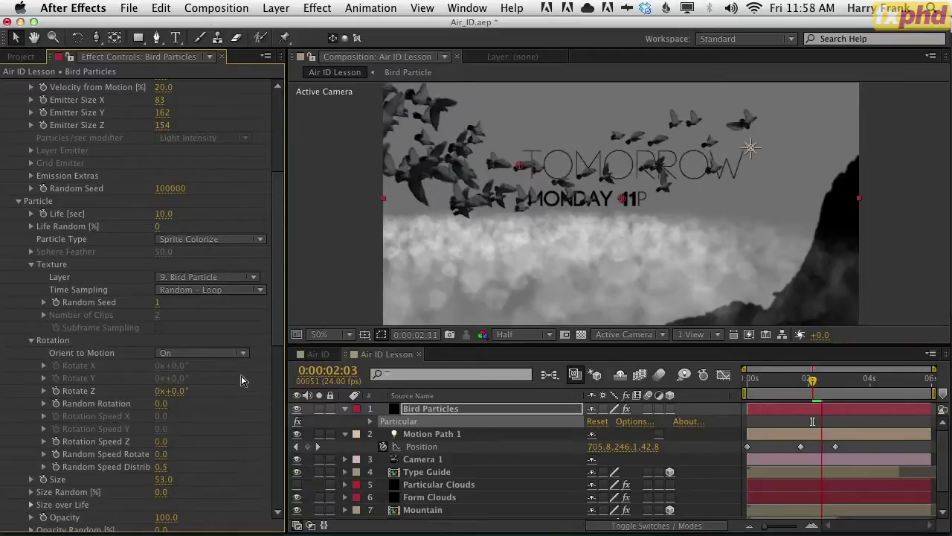
# Step: Lighten the particle color to a light gray and enable motion blur for the Bird Particles layer
pyautogui.scroll(5, 189, 291)
pyautogui.scroll(-12, 189, 291)
pyautogui.click(162, 398)
pyautogui.moveTo(230, 307)
pyautogui.mouseDown()
pyautogui.moveTo(250, 429)
pyautogui.moveTo(239, 417)
pyautogui.moveTo(247, 394)
pyautogui.moveTo(228, 312)
pyautogui.mouseUp()
pyautogui.click(554, 257)
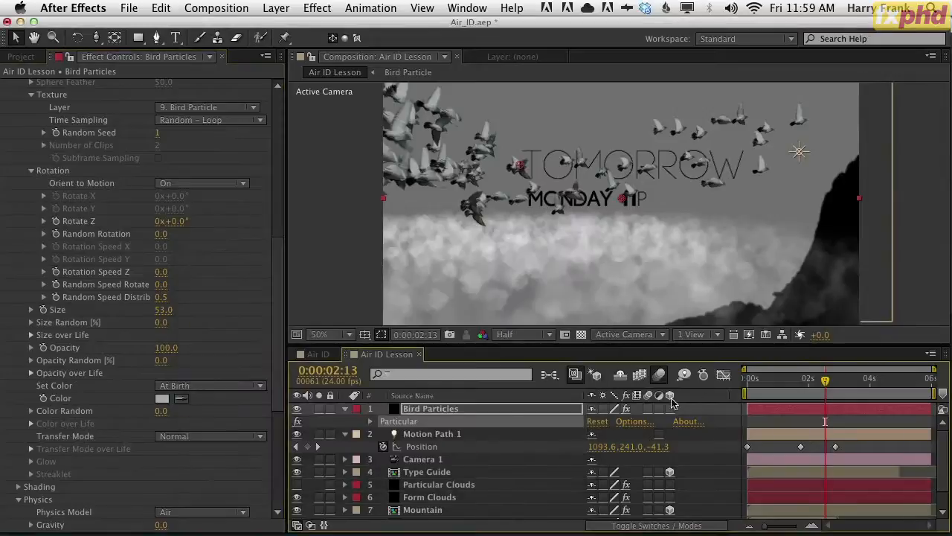
pyautogui.click(648, 409)
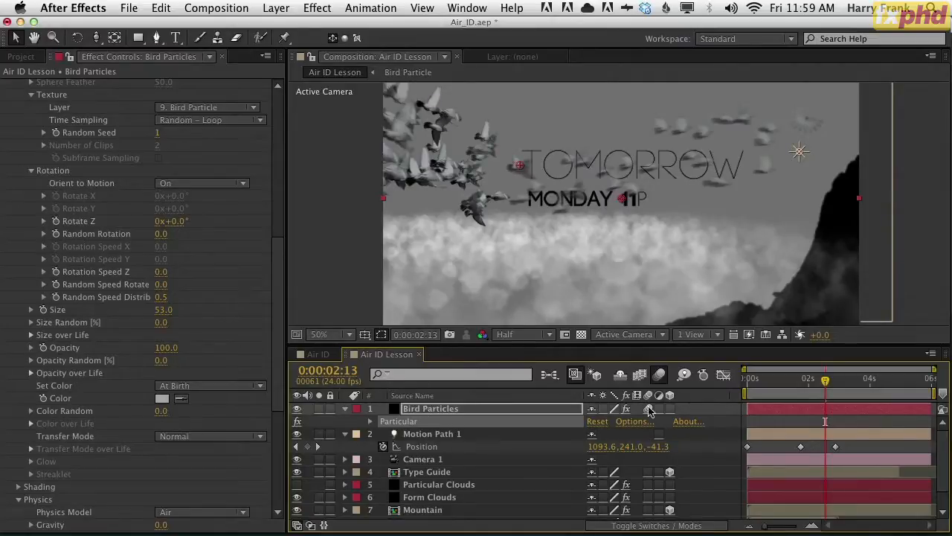
# Step: Set the middle Position keyframe of Motion Path 1 to Rove Across Time
pyautogui.moveTo(863, 451); pyautogui.dragTo(670, 462)
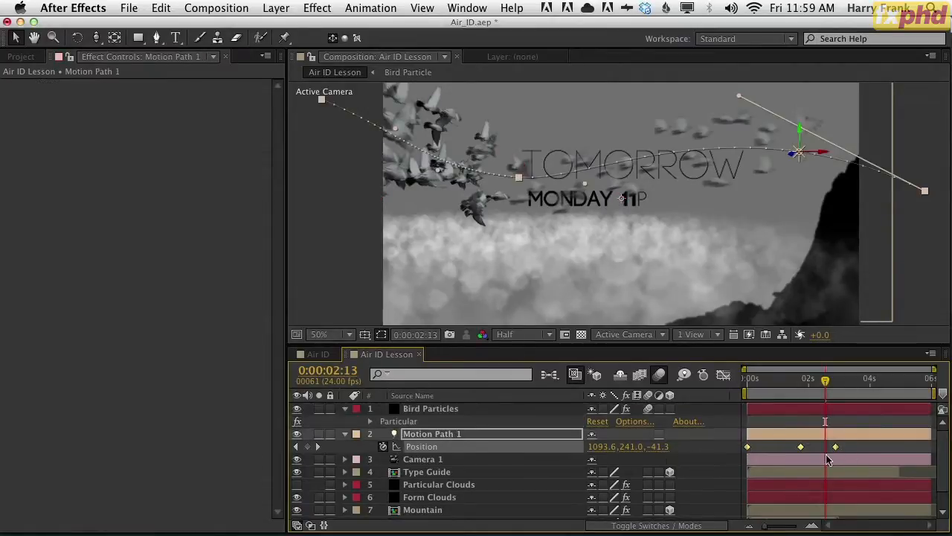
pyautogui.rightClick(801, 452)
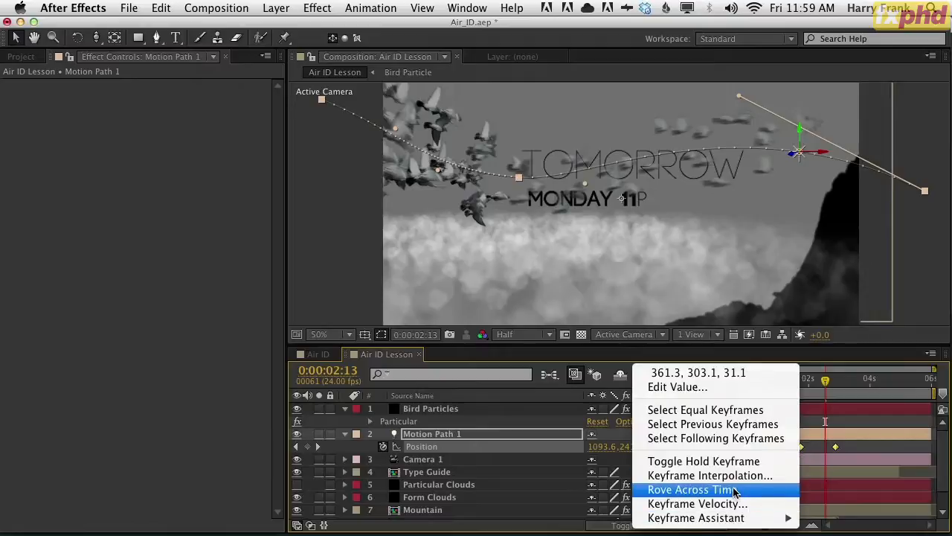
pyautogui.click(692, 489)
pyautogui.click(818, 454)
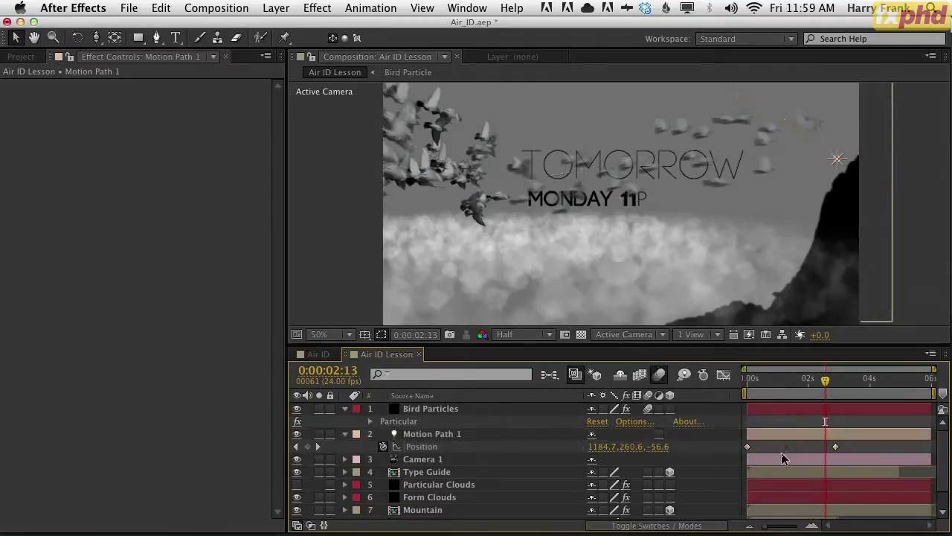
# Step: Move the last Position keyframe of Motion Path 1 slightly later, to just past 3 seconds, and preview the birds' flight
pyautogui.click(836, 447)
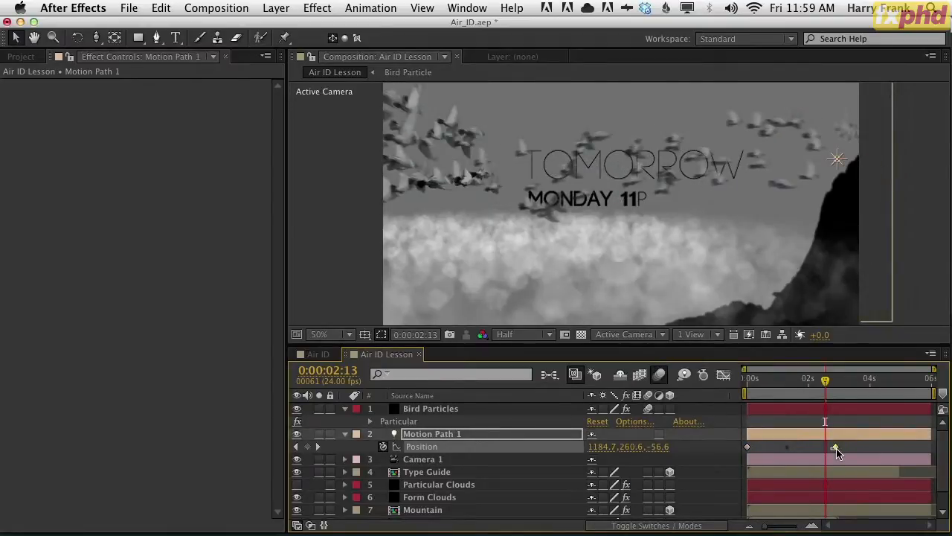
pyautogui.moveTo(834, 451); pyautogui.dragTo(841, 451)
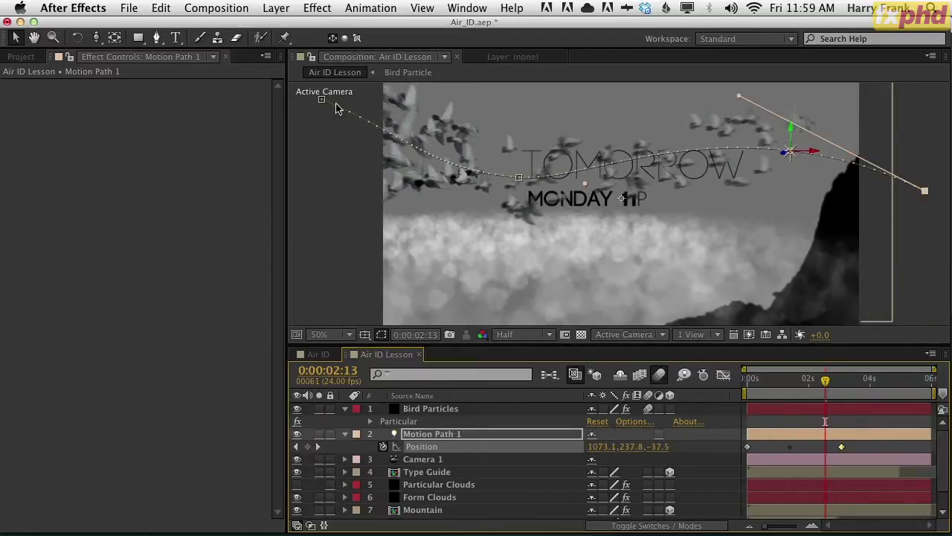
pyautogui.moveTo(763, 385); pyautogui.dragTo(837, 396)
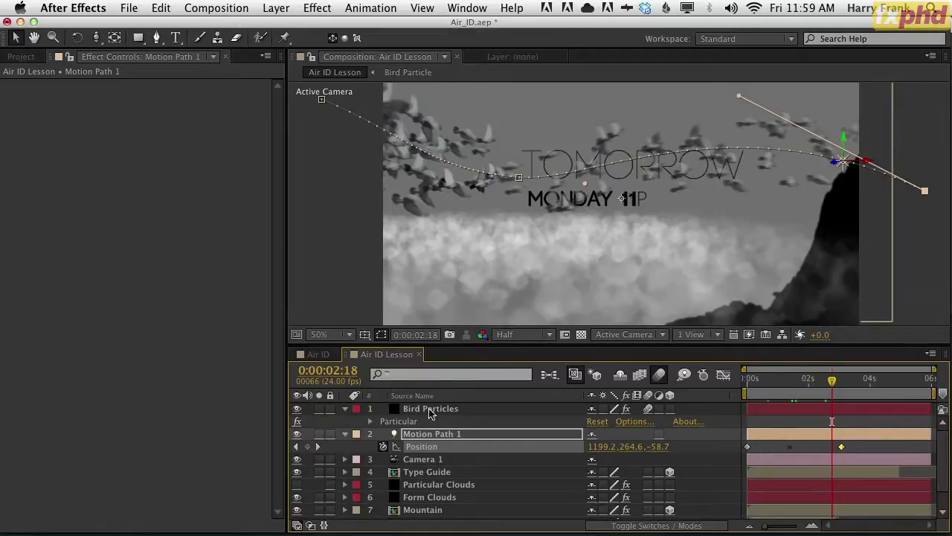
pyautogui.moveTo(774, 398); pyautogui.dragTo(835, 407)
pyautogui.moveTo(750, 389); pyautogui.dragTo(832, 399)
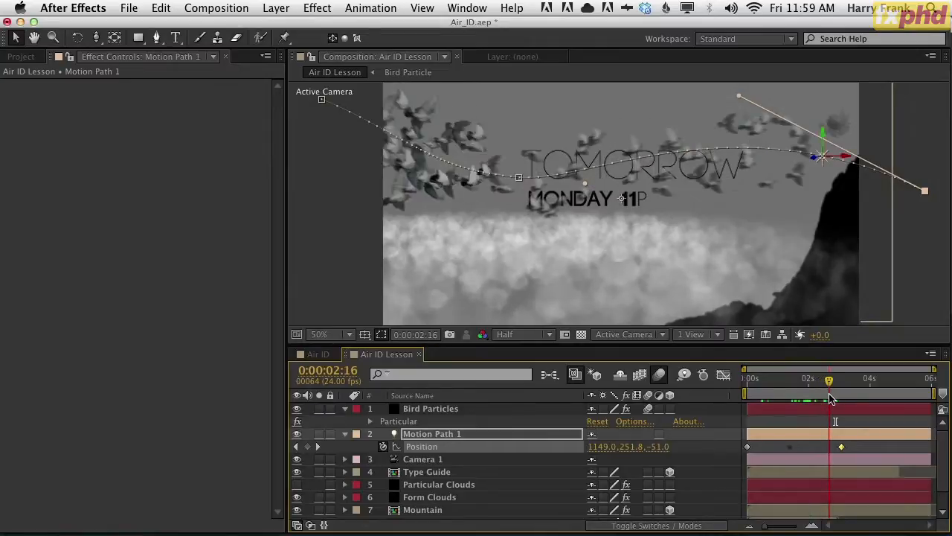